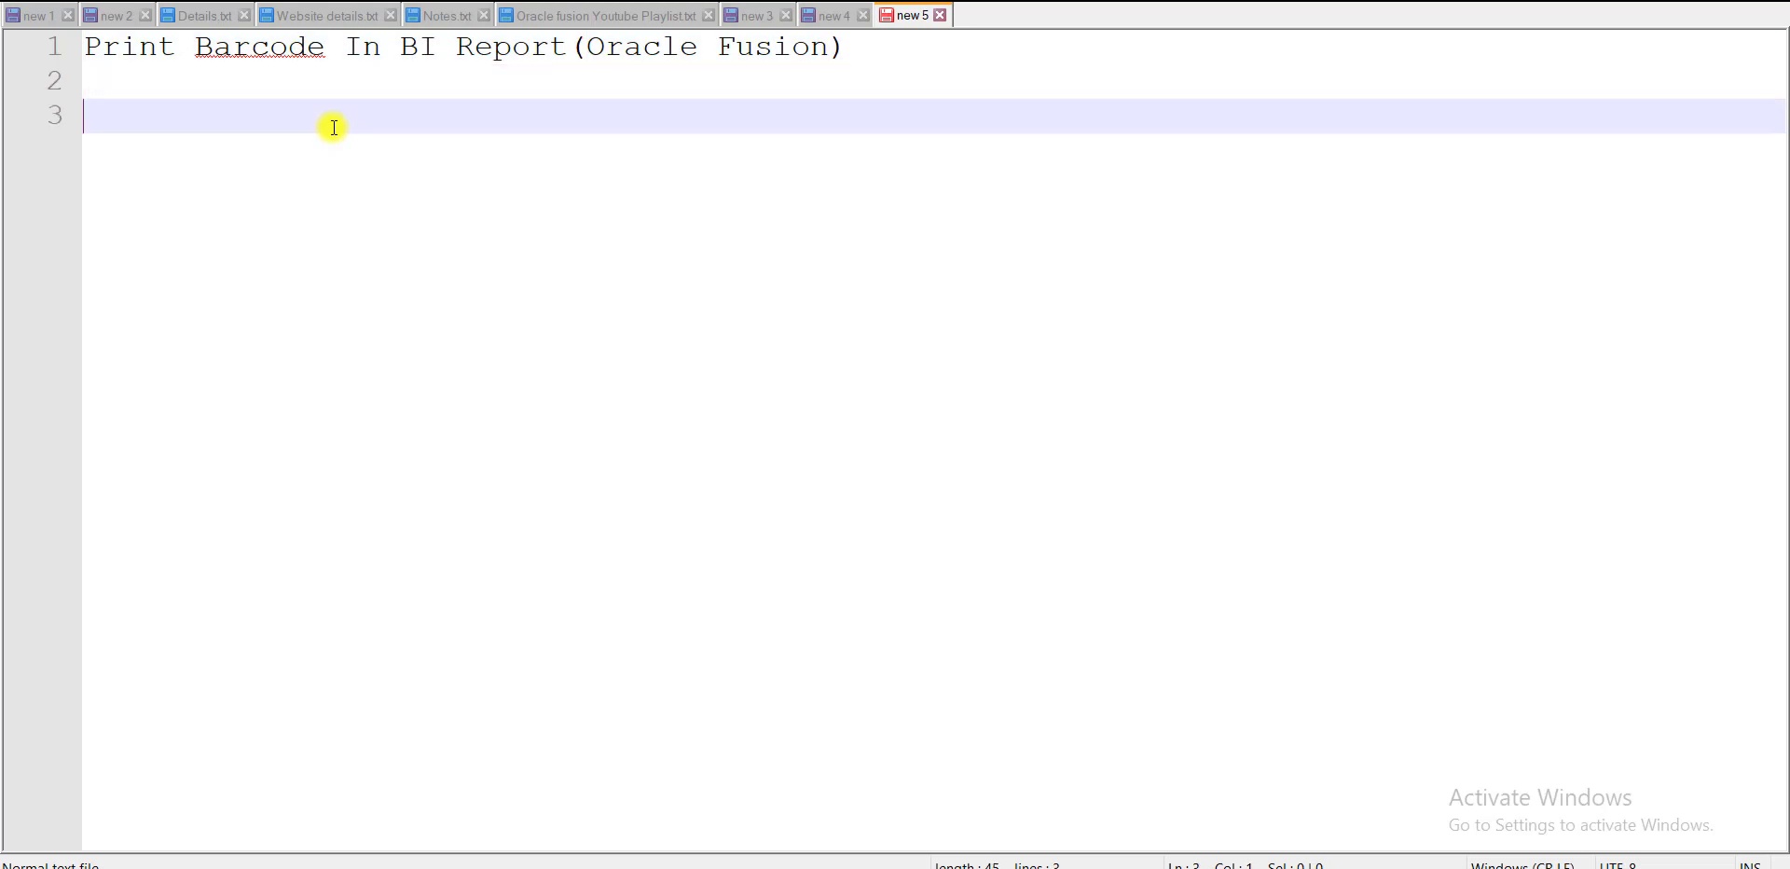
# - Add the note "1. Create the data MOdel:" with a "Query:" section containing the SELECT statement joining po_headers_all and po_lines_all
pyautogui.write('1. Create the data MOdel:')
pyautogui.press('Return')
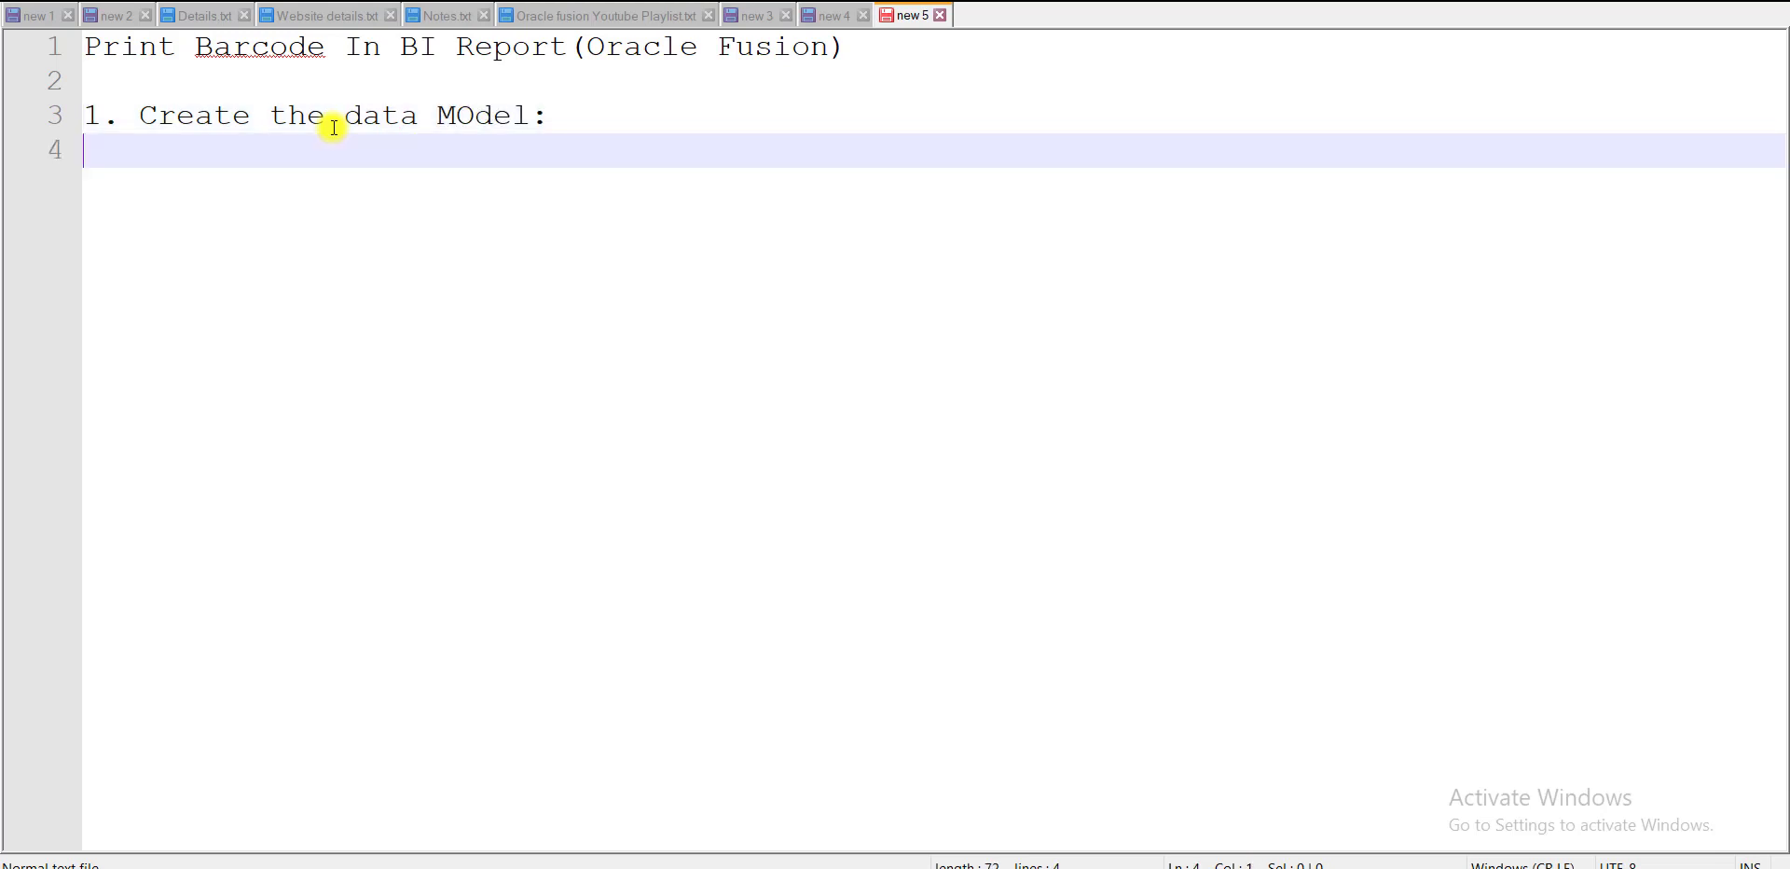
pyautogui.write('Query:')
pyautogui.write('SELECT \t\t\t a.po_header_id "PO Header", \t\t\t b.po_header_id "PO Header Id", \t\t\t b.po_line_id "PO Line Id", \t\t\t b.item_id "Item ID", \t\t\t b.unit_price "Unit Price", \t\t\t b.quantity "Quantity", \t\t\t b.base_unit_price "Base Unit Price" \t\t FROM \t\t\t po_headers_all a, \t\t\t po_lines_all b \t\t WHERE \t\t\t a.po_header_id = b.po_header_id \t\t\t AND a.segment1 = 162352')
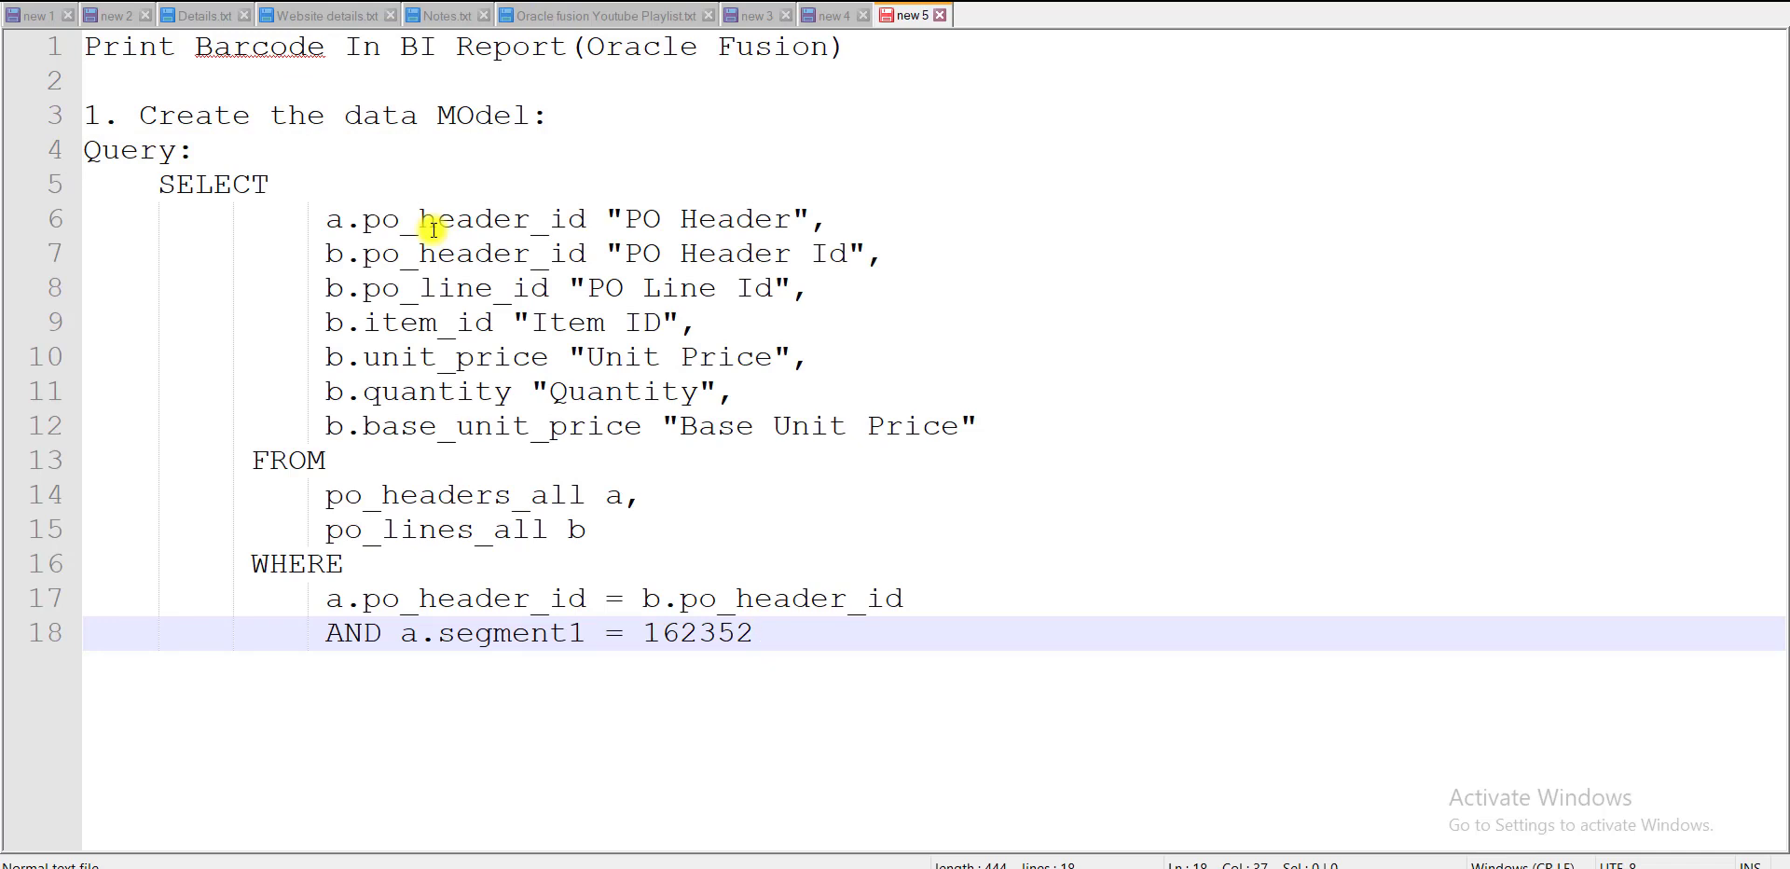
# - Examine the query's source tables, po_header_id join, segment1 filter, and the columns selected from the header and line tables
pyautogui.click(598, 531)
pyautogui.moveTo(598, 532); pyautogui.dragTo(326, 491)
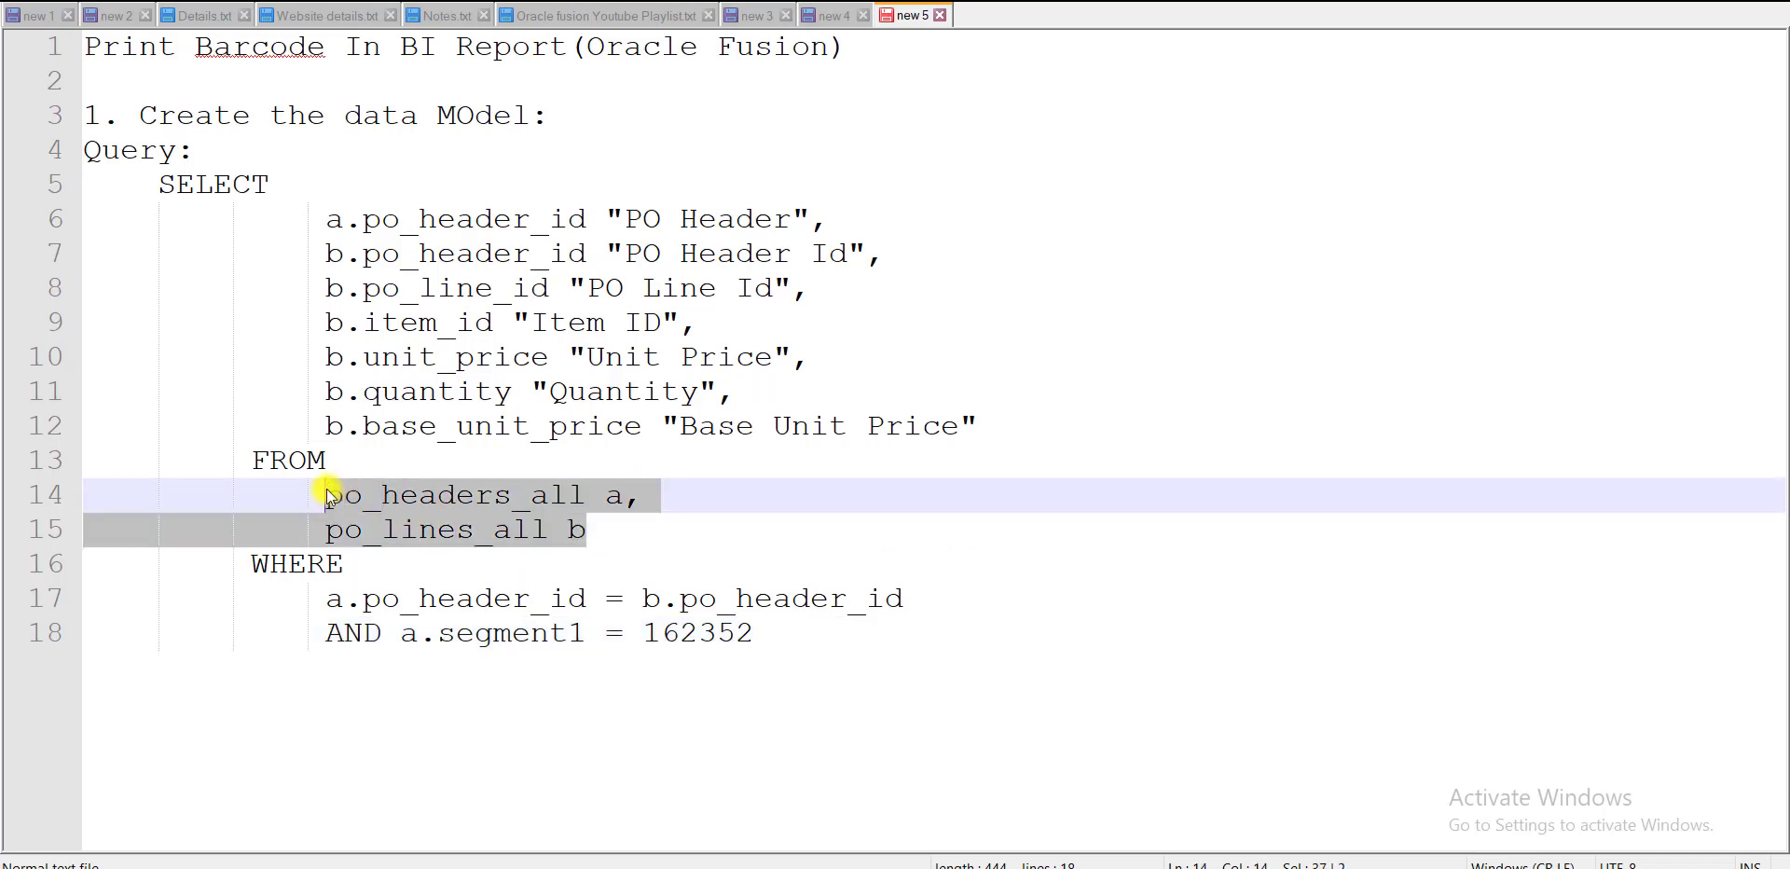
pyautogui.click(331, 598)
pyautogui.moveTo(331, 598); pyautogui.dragTo(915, 604)
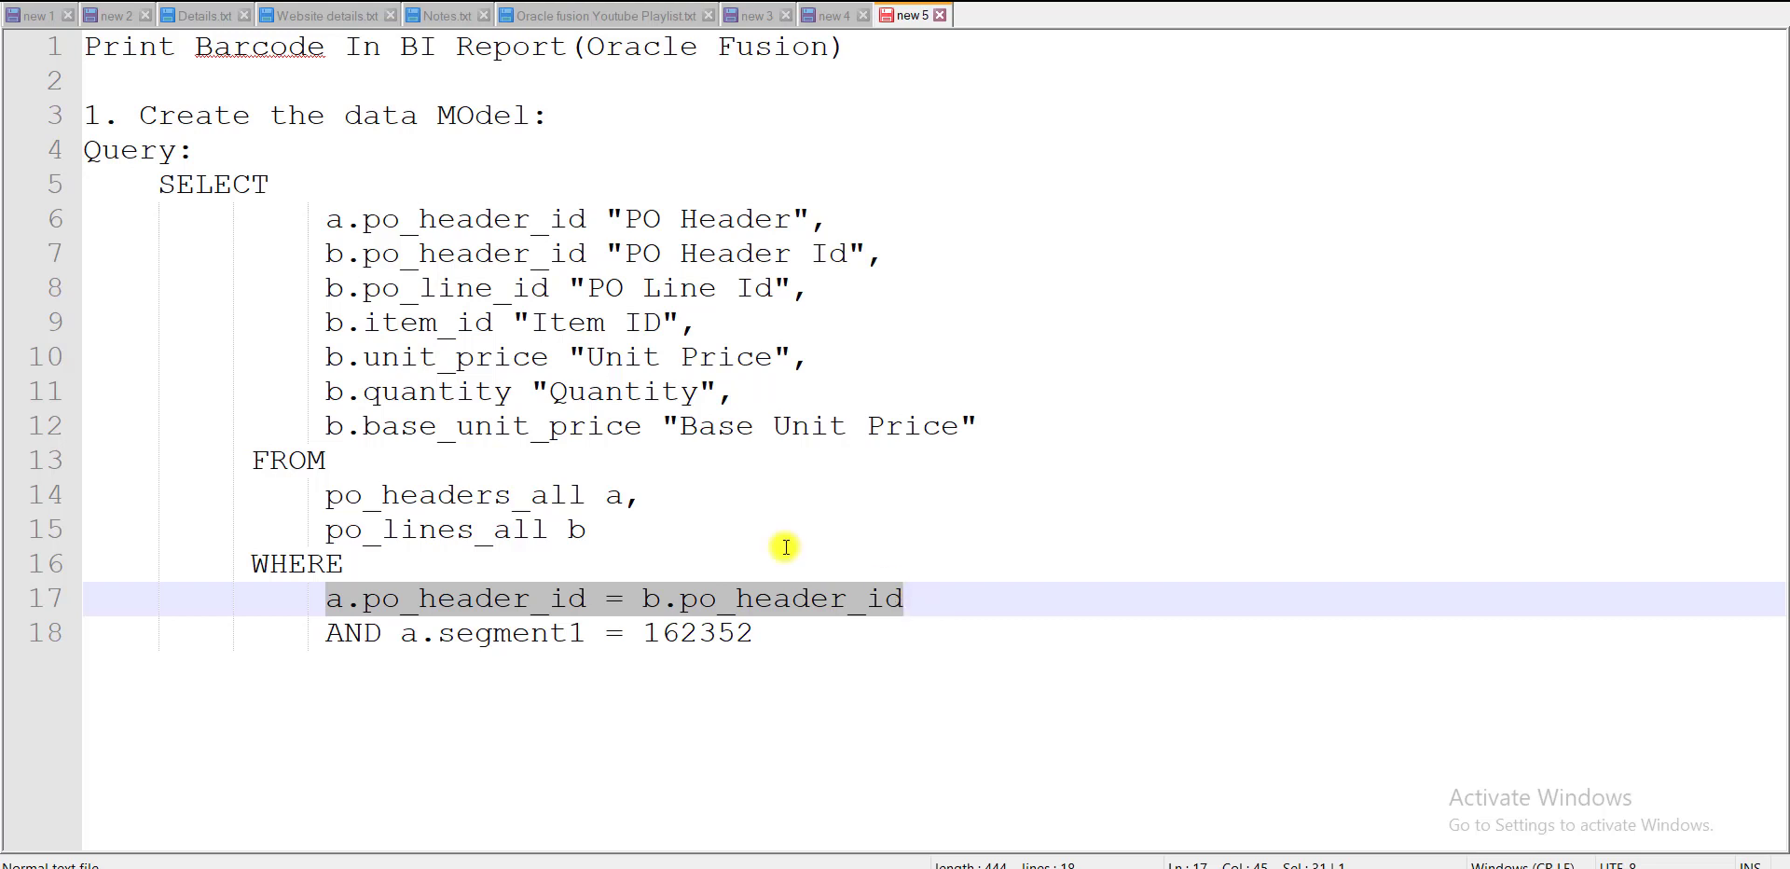
pyautogui.click(615, 497)
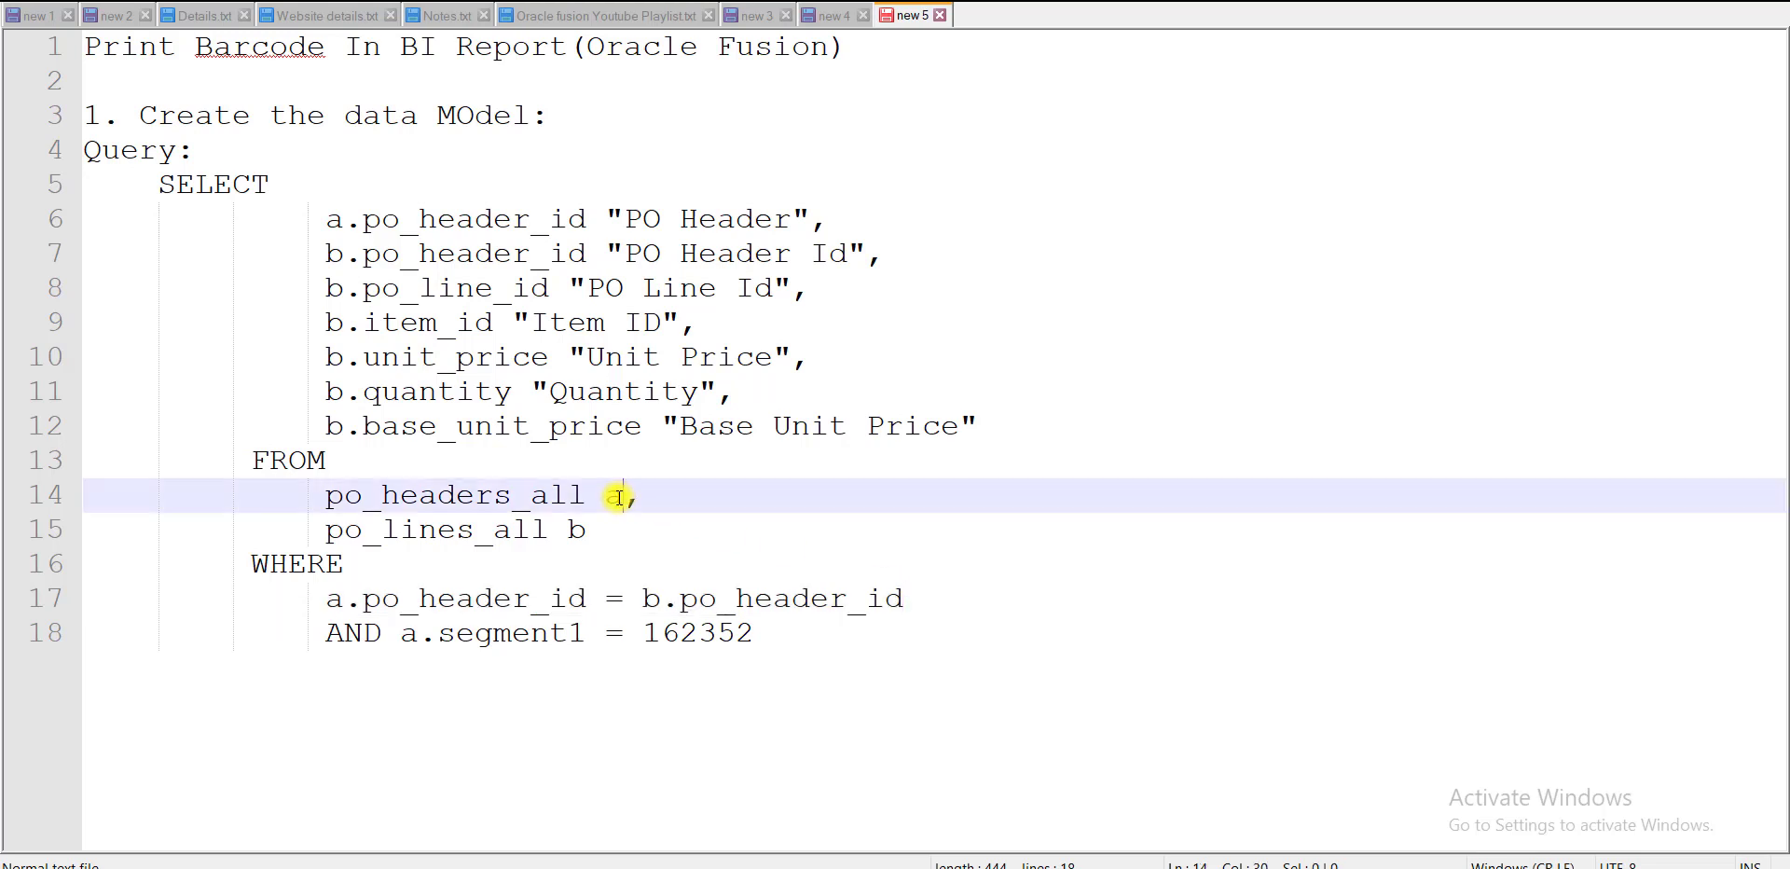
pyautogui.doubleClick(476, 494)
pyautogui.doubleClick(471, 529)
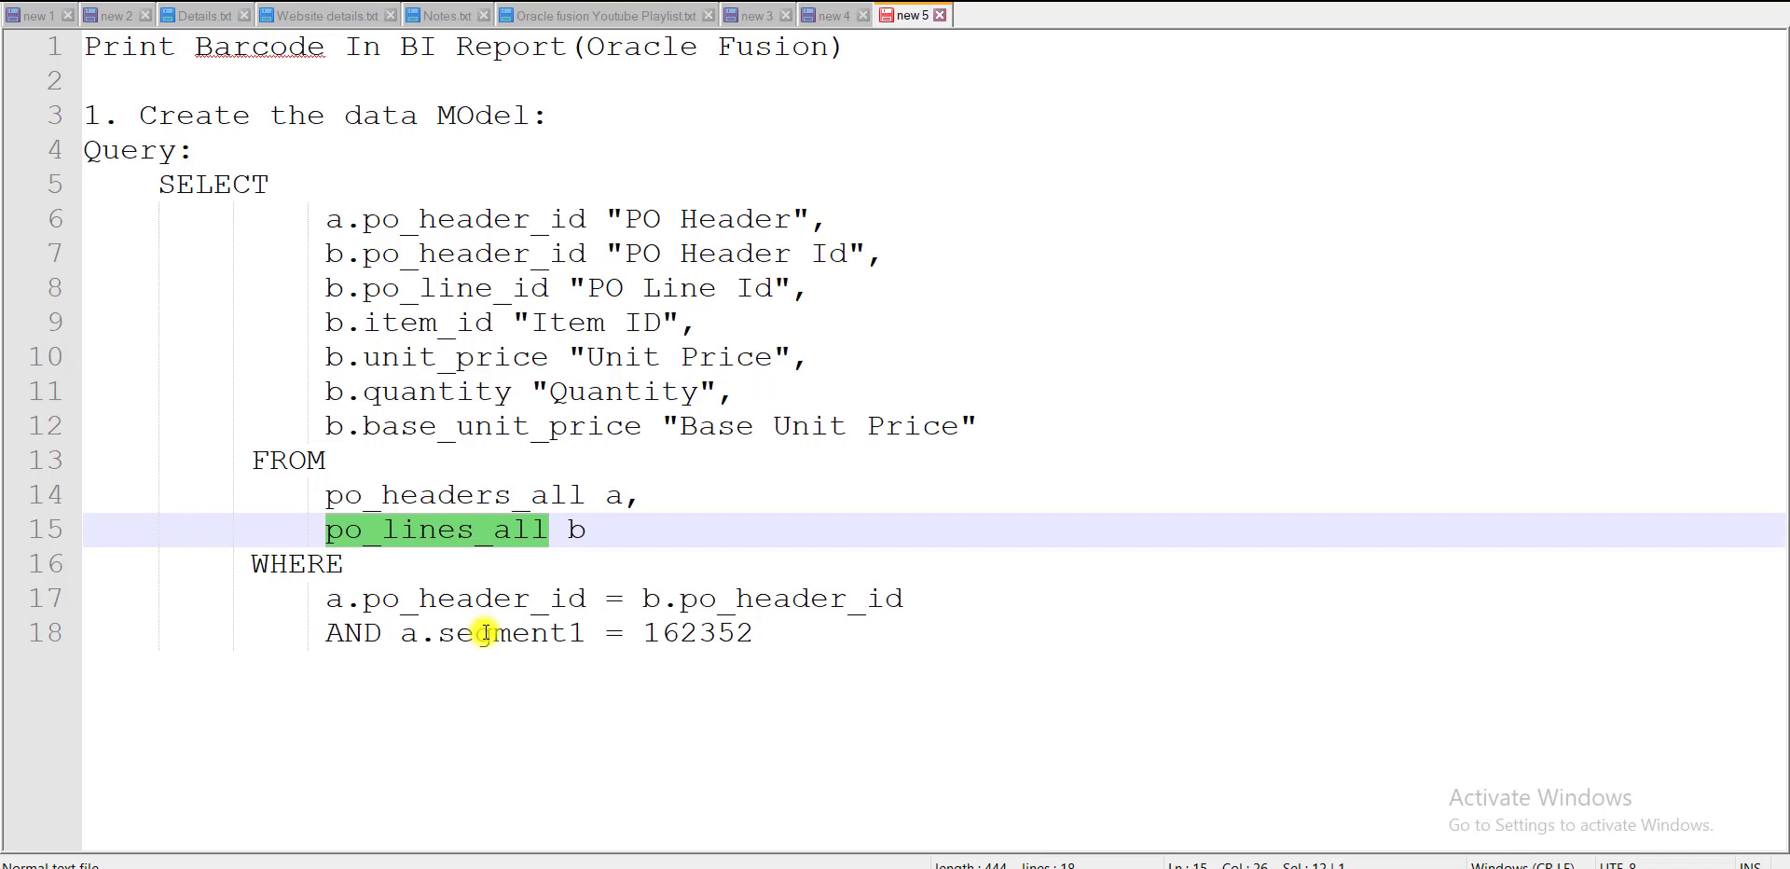
pyautogui.doubleClick(473, 634)
pyautogui.moveTo(650, 635); pyautogui.dragTo(752, 634)
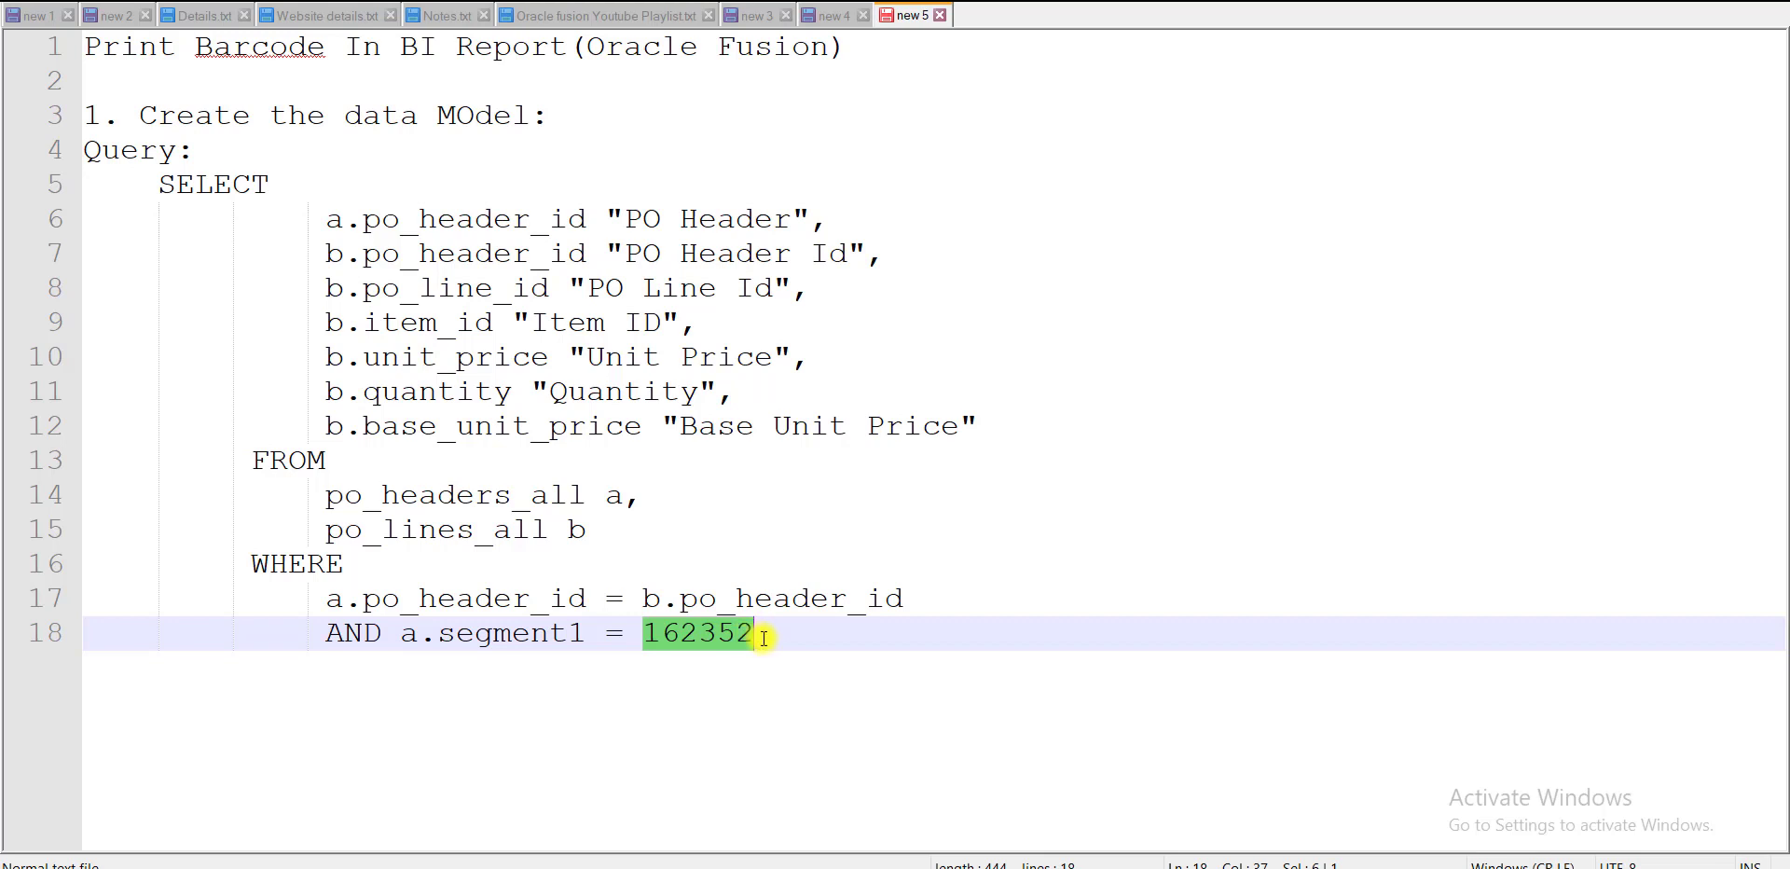
pyautogui.click(764, 637)
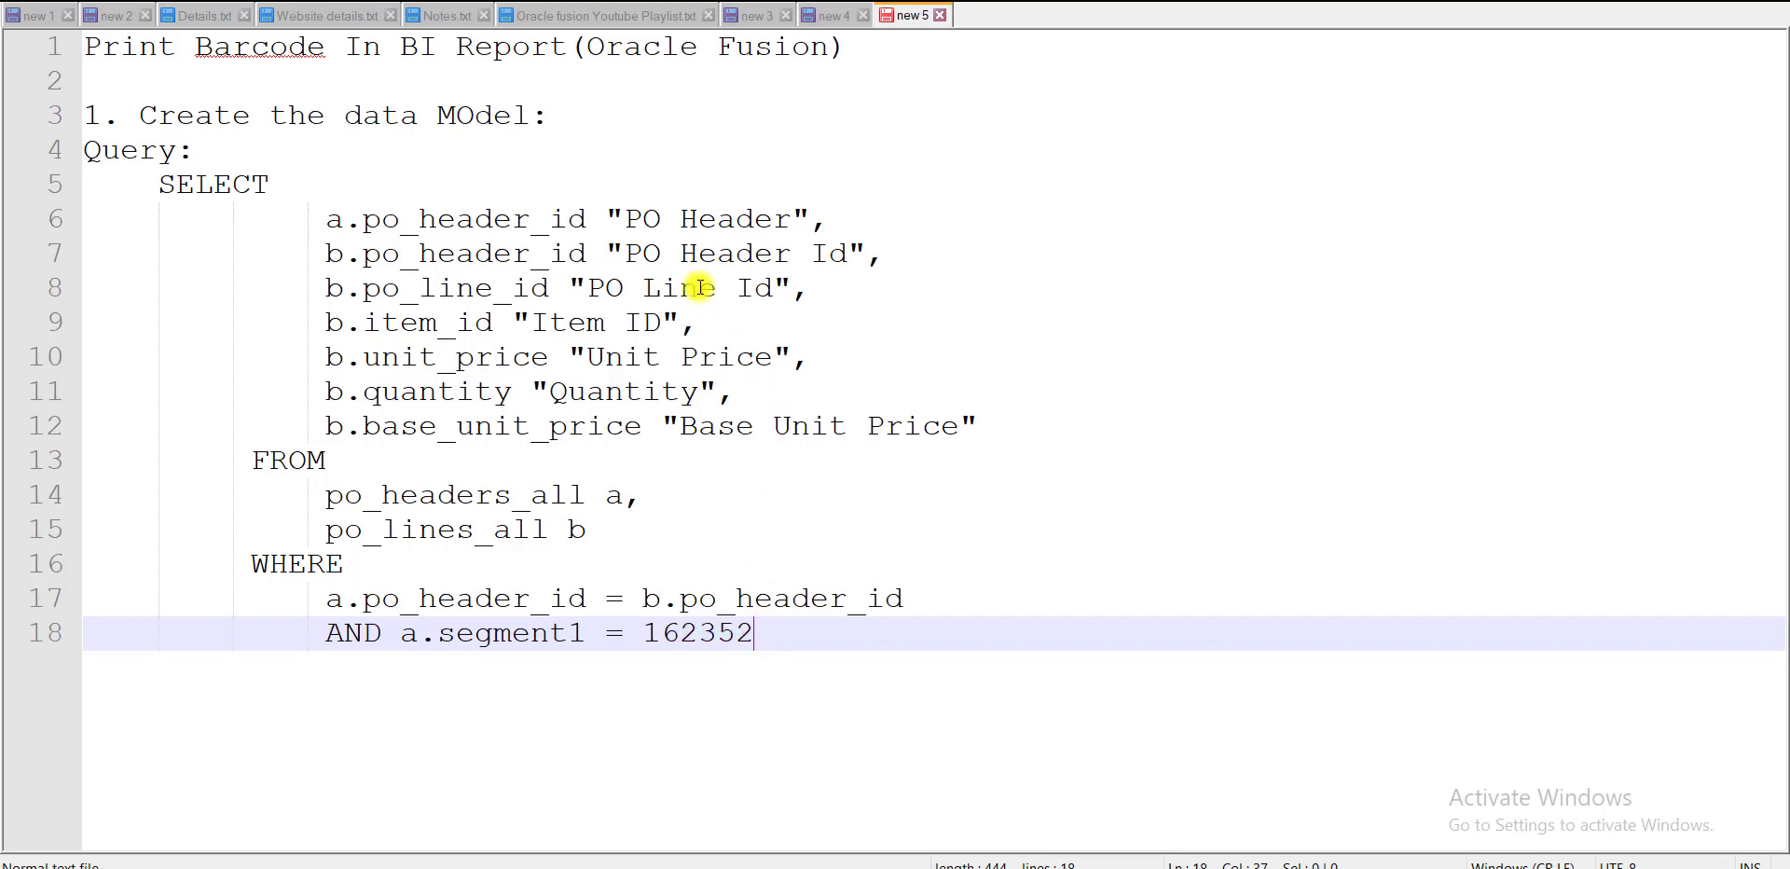
pyautogui.moveTo(331, 222); pyautogui.dragTo(809, 223)
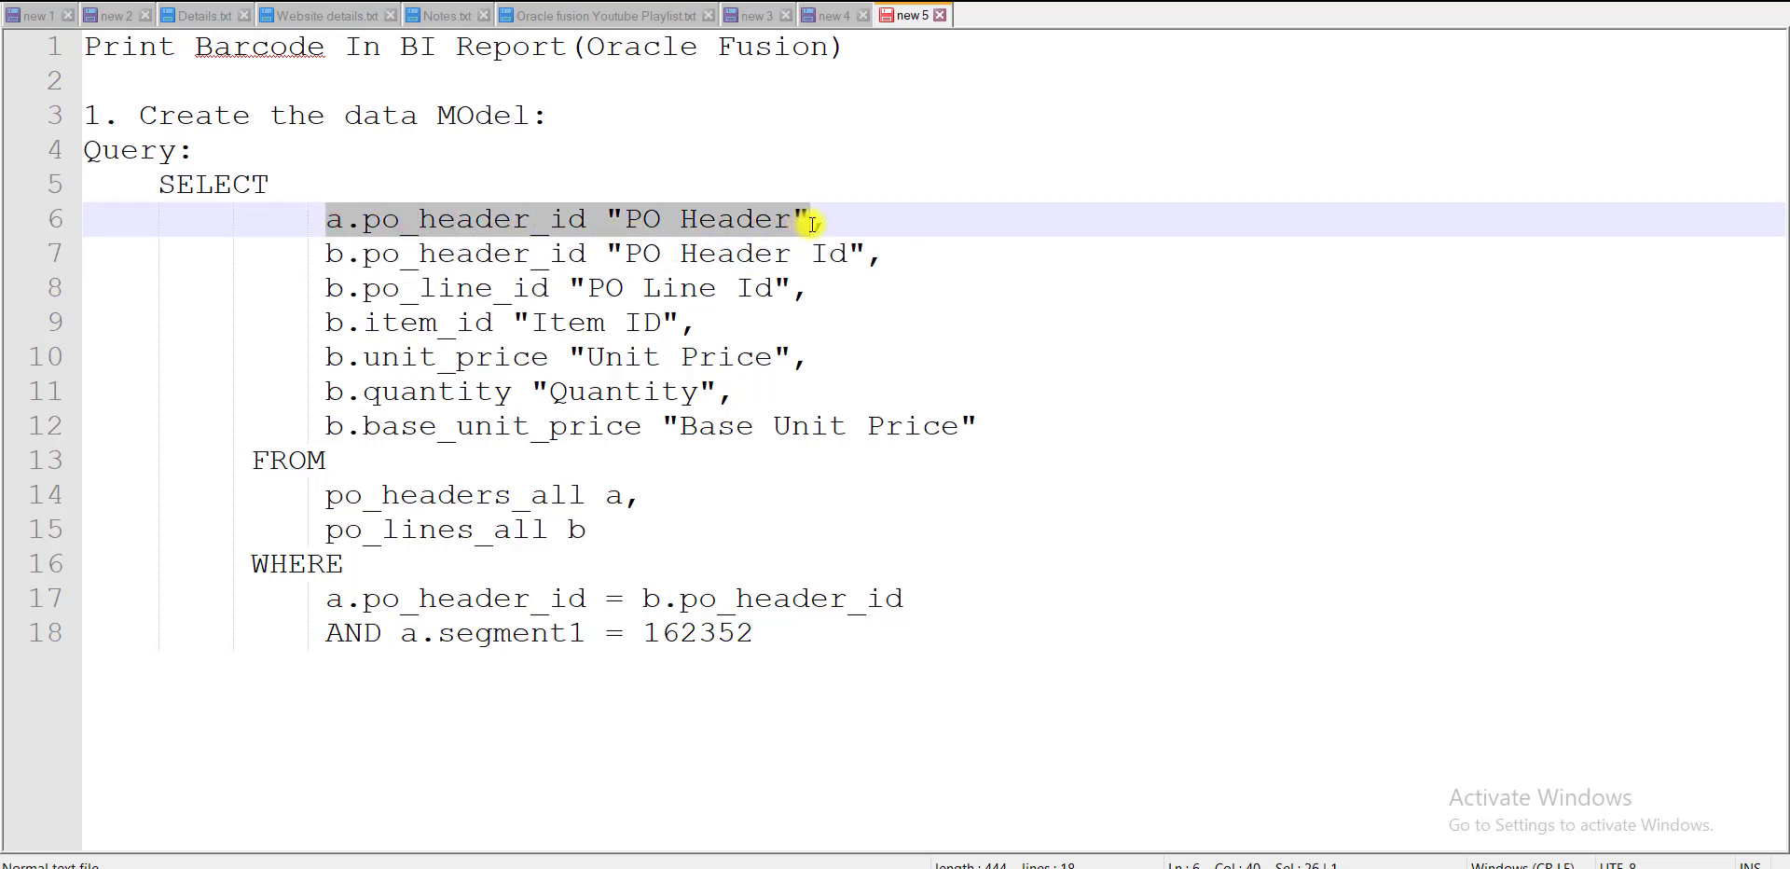
pyautogui.click(333, 253)
pyautogui.moveTo(334, 254); pyautogui.dragTo(980, 425)
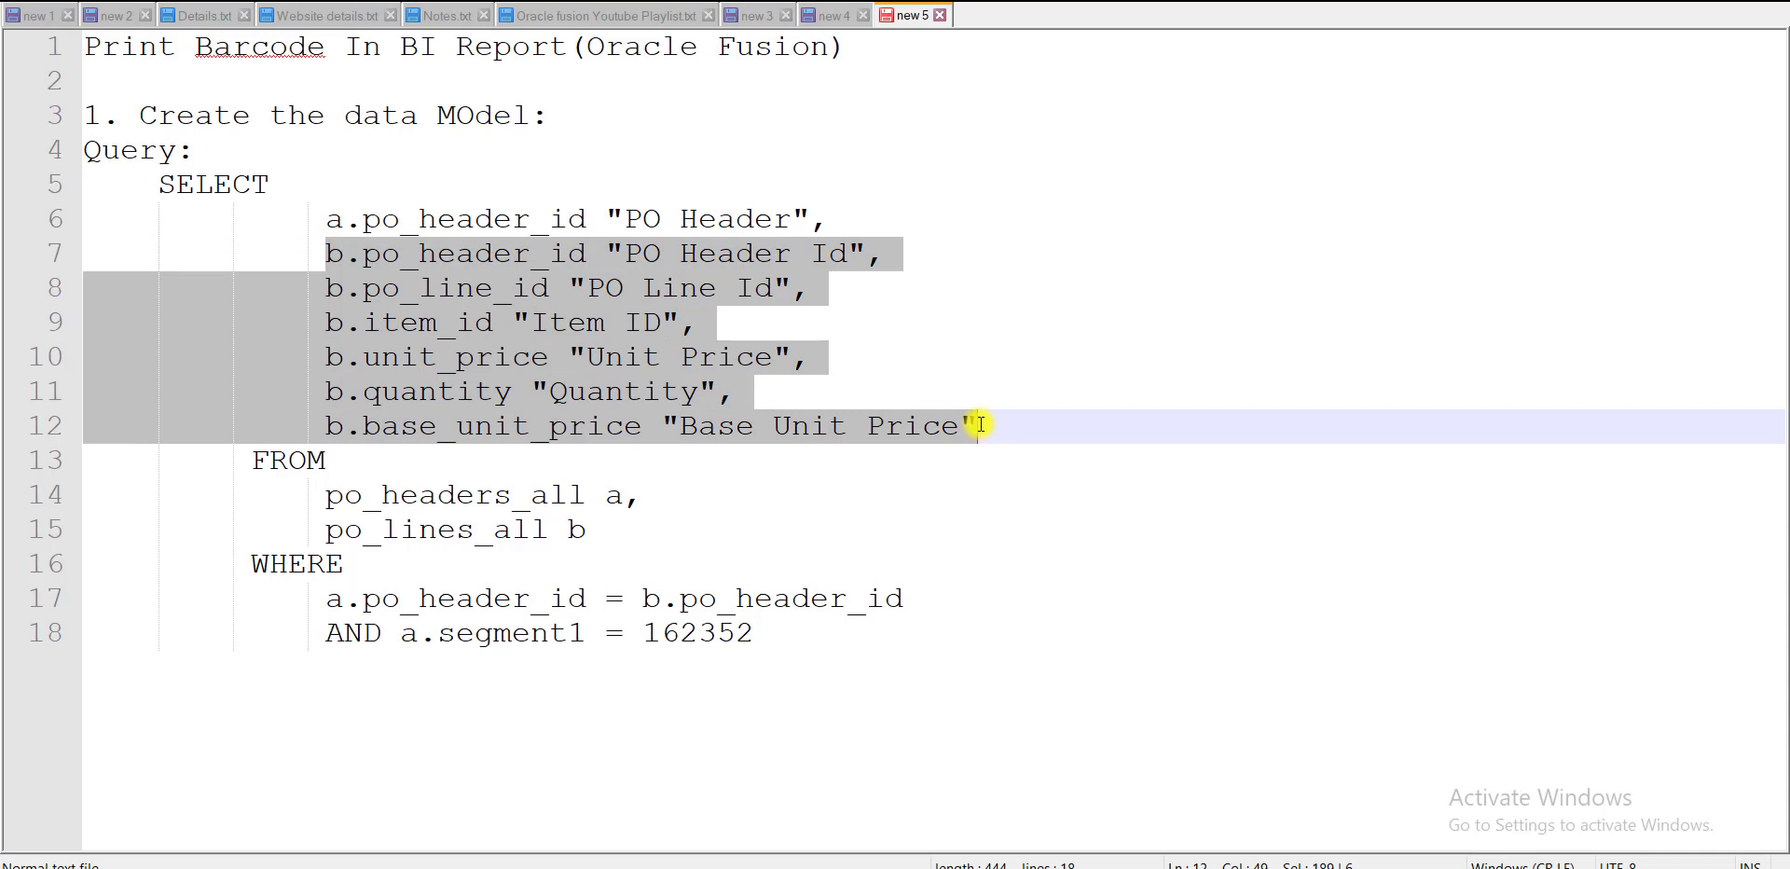
pyautogui.click(785, 642)
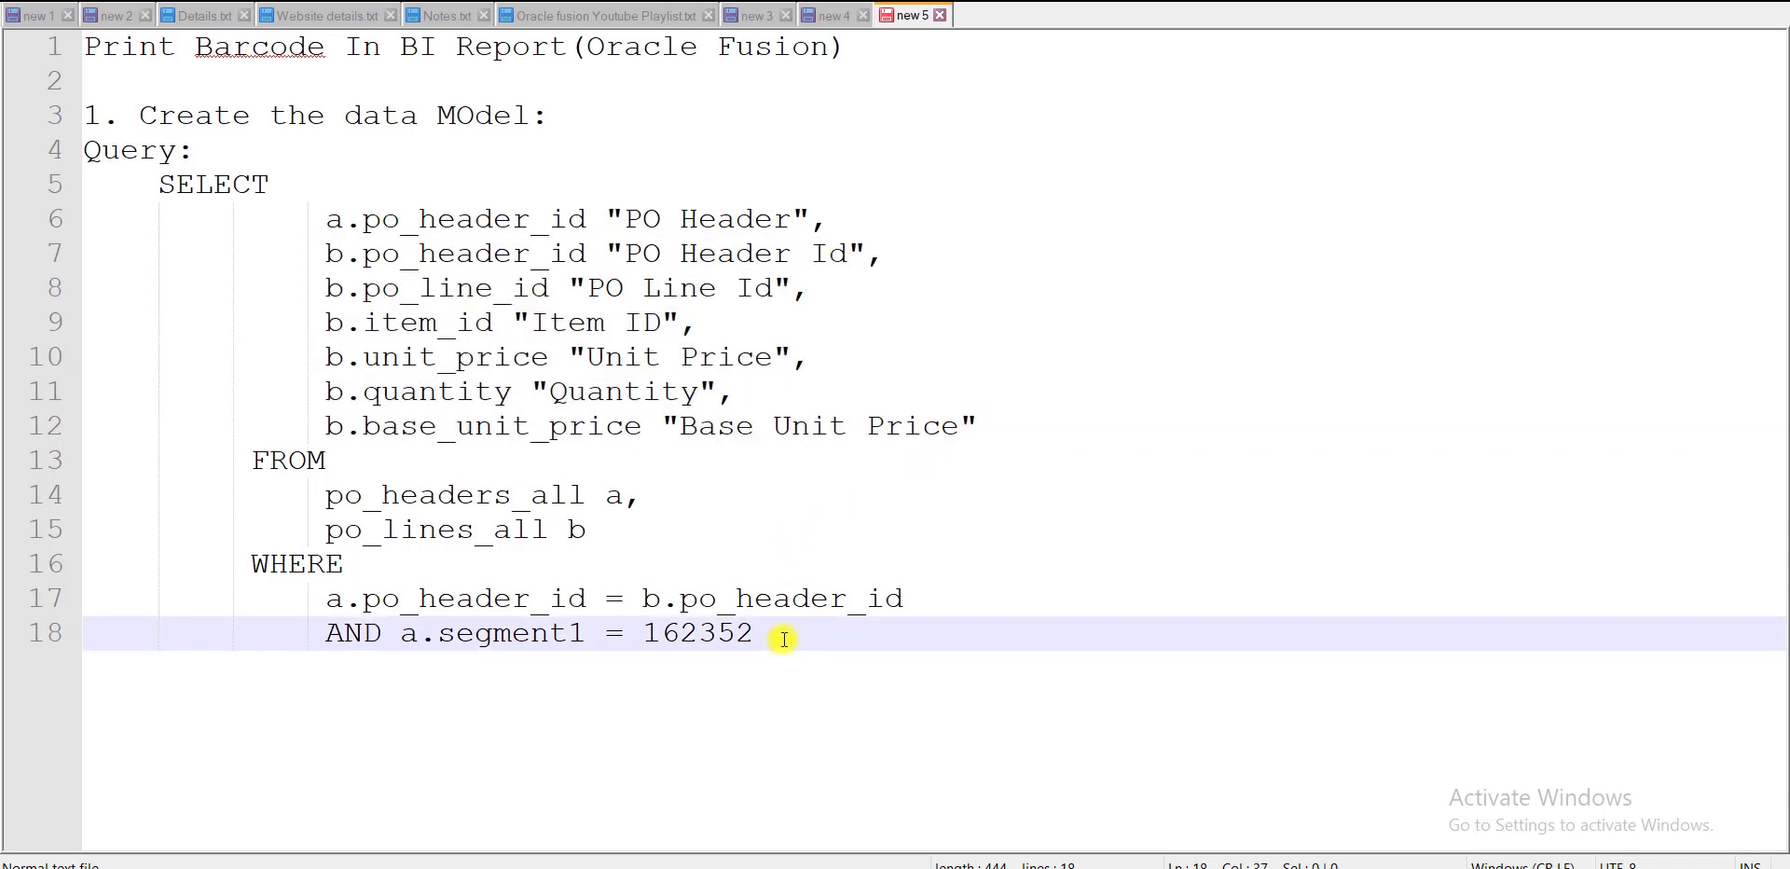
# - Copy the whole SELECT query from the notes and switch to Oracle Transactional Business Intelligence
pyautogui.moveTo(746, 631); pyautogui.dragTo(150, 195)
pyautogui.hotkey('ctrl', 'c')
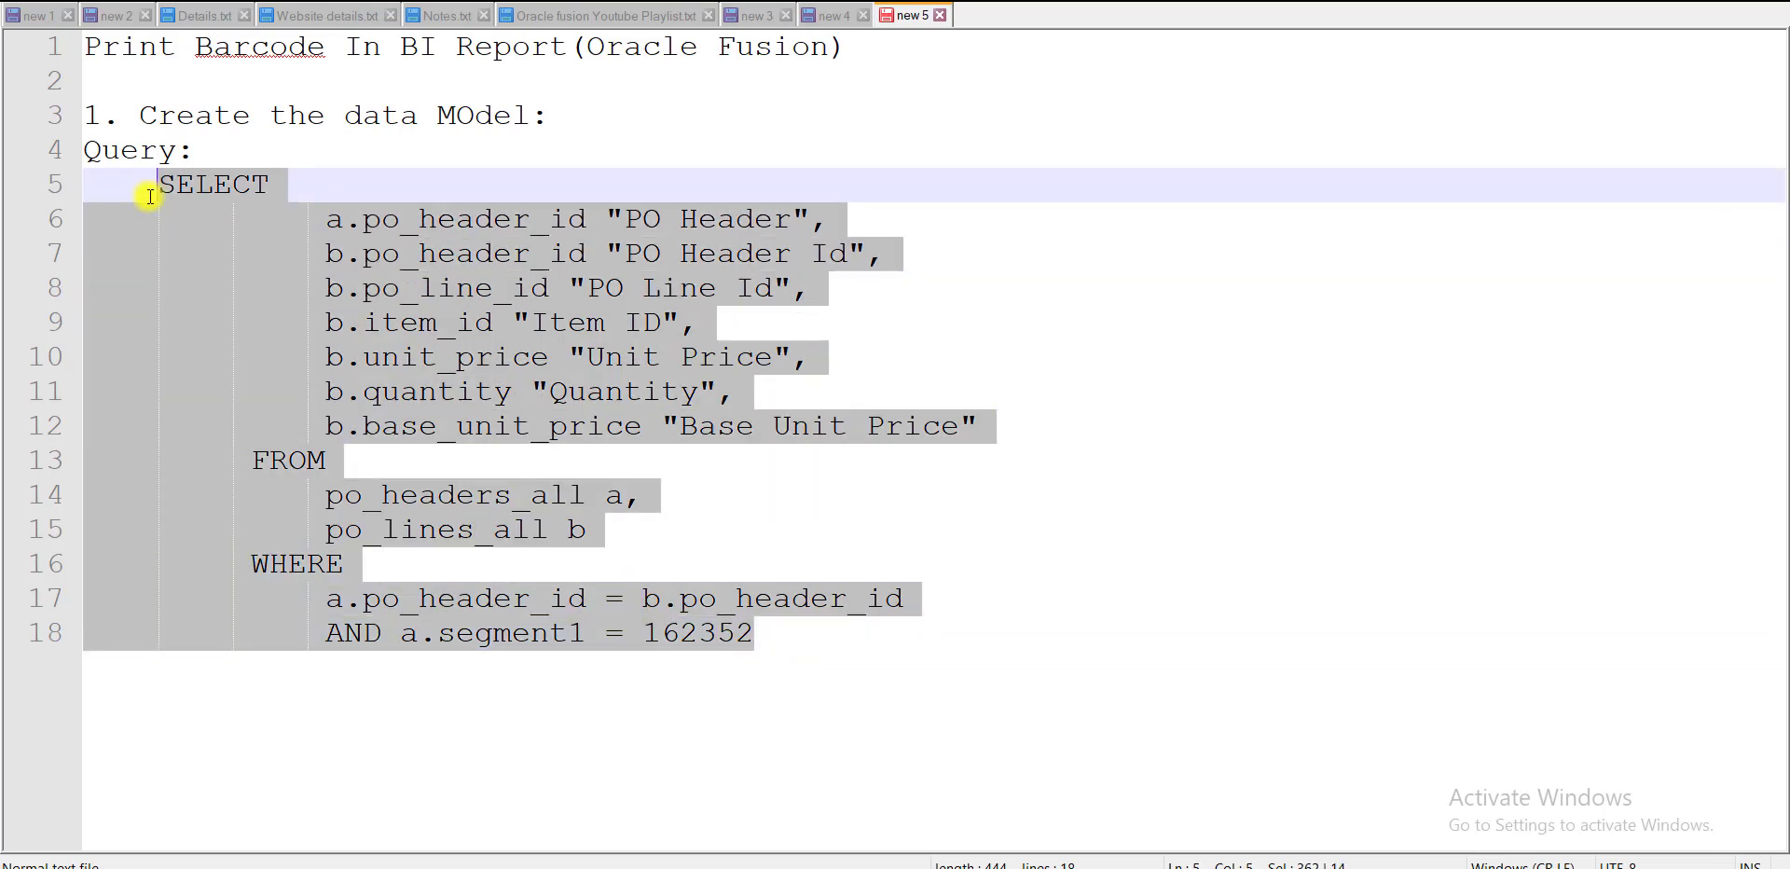
pyautogui.click(627, 868)
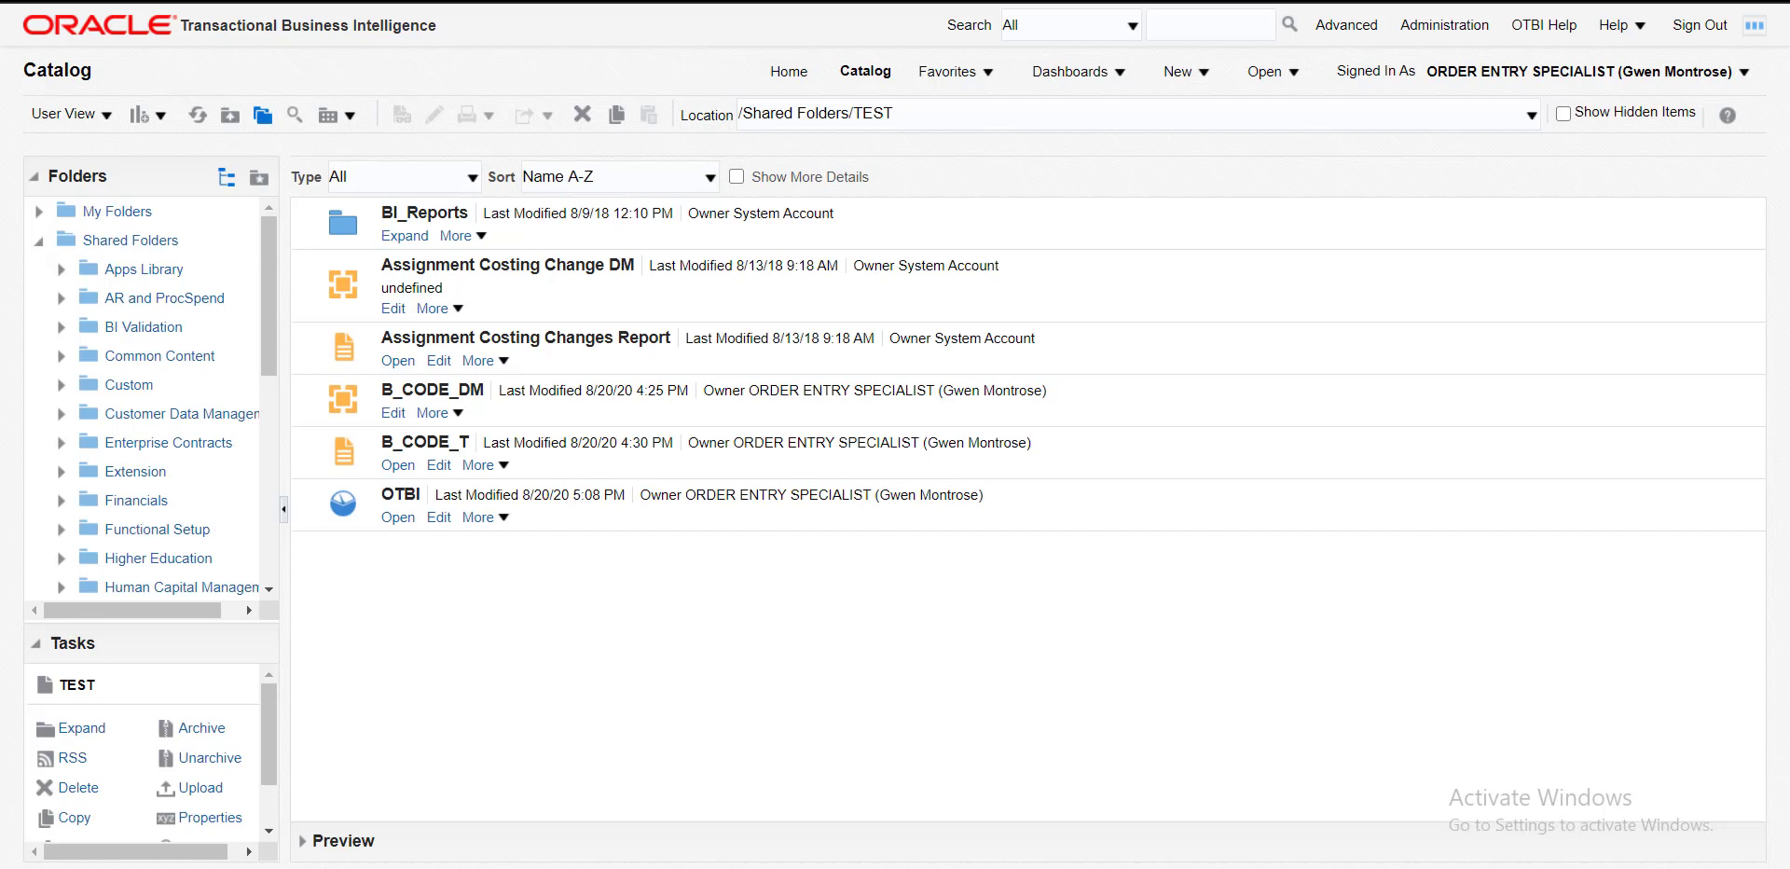
# - Create a new data model and add a SQL Query data set containing the copied SELECT statement
pyautogui.click(1203, 73)
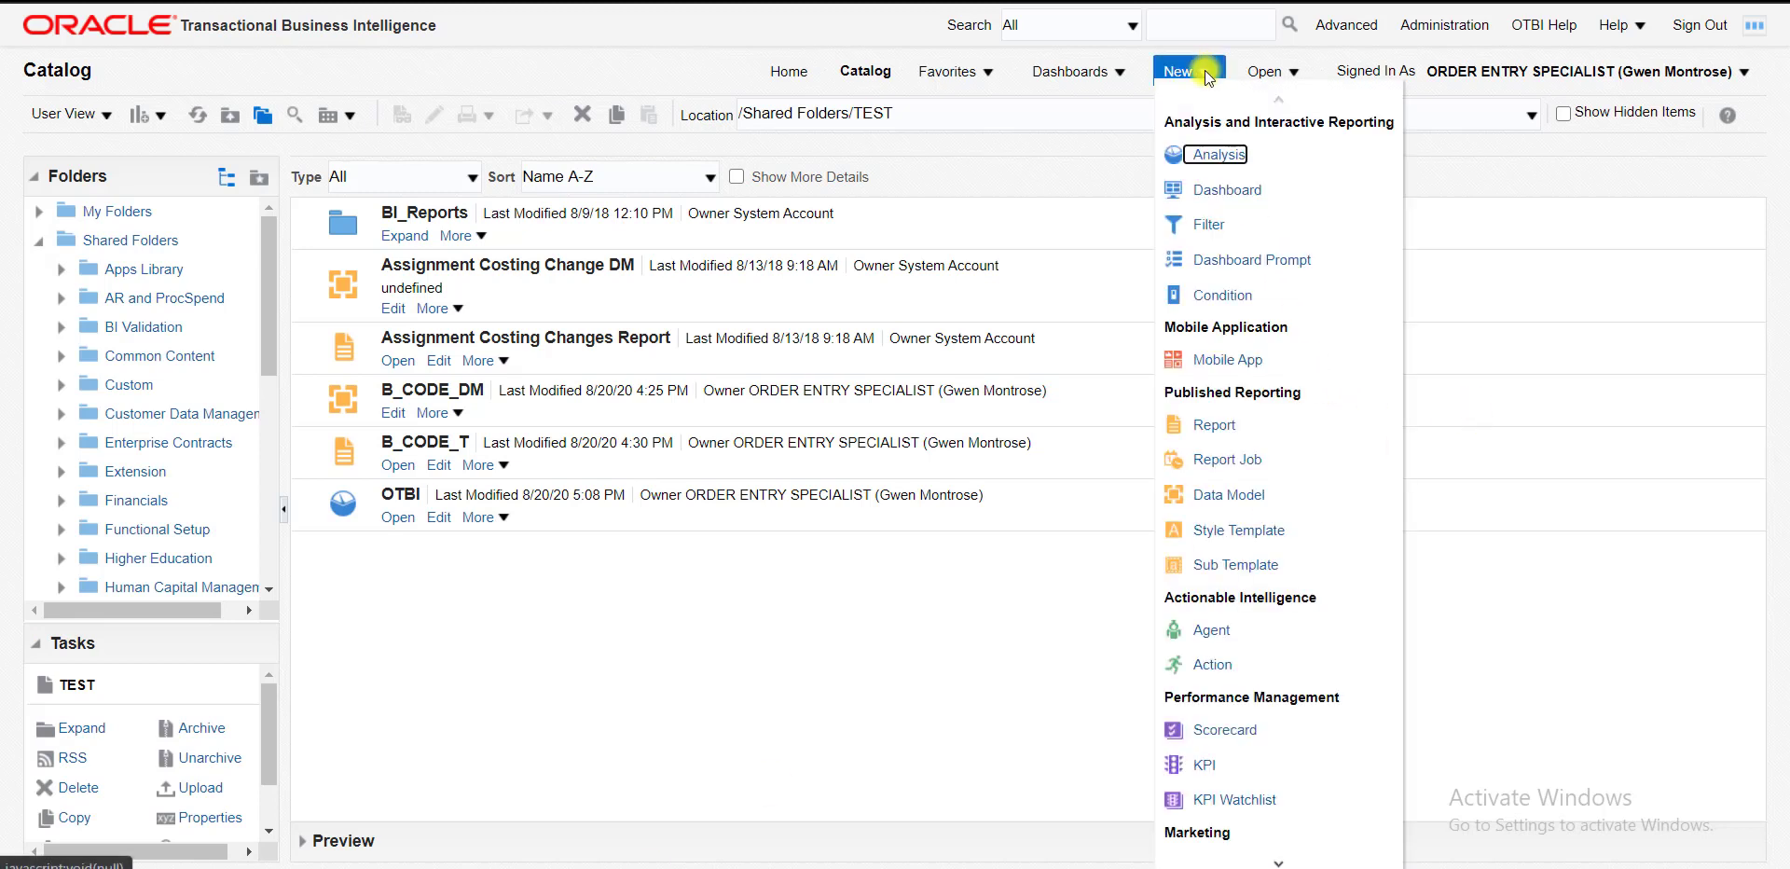
pyautogui.click(1231, 501)
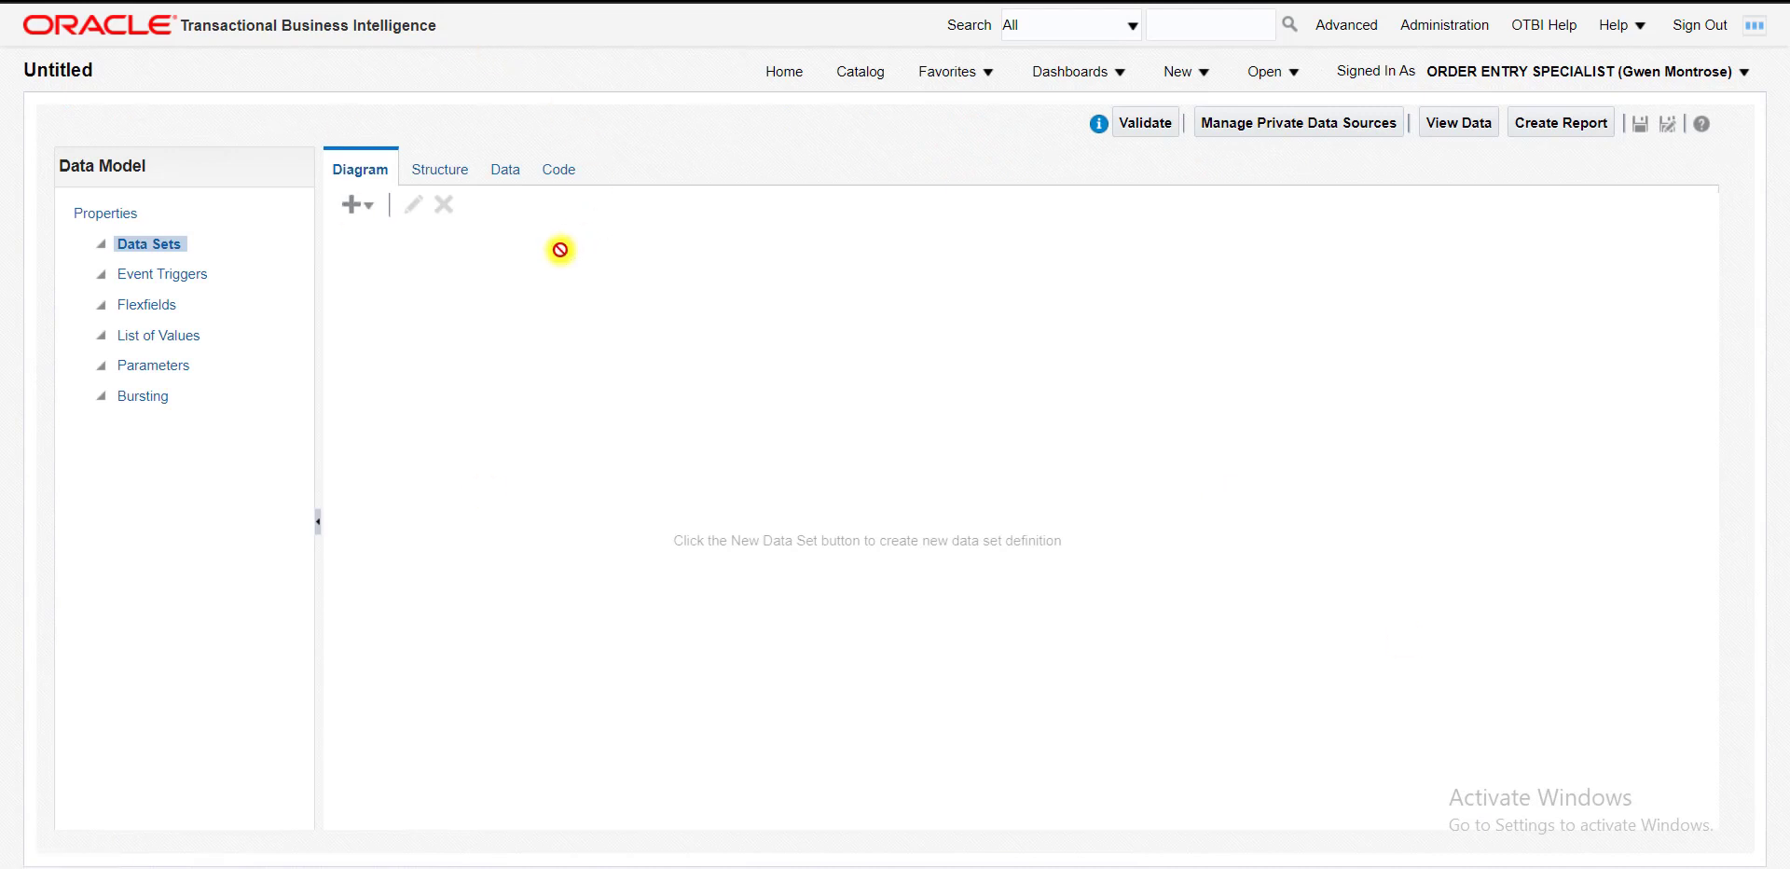
pyautogui.click(350, 207)
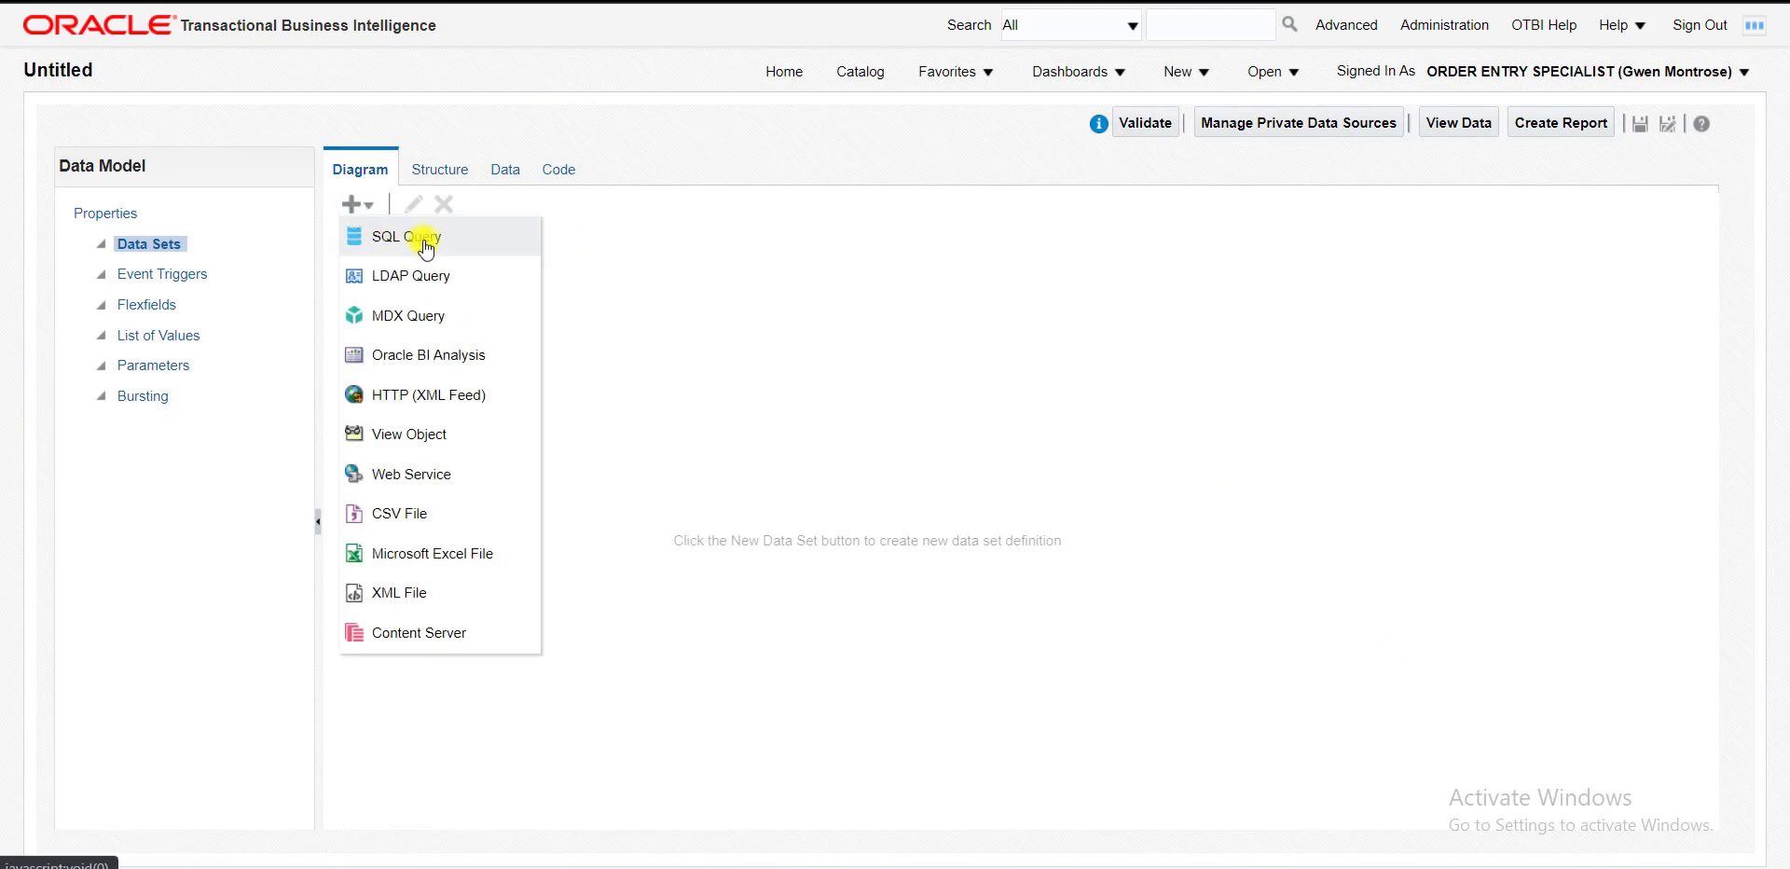
pyautogui.click(425, 244)
pyautogui.click(791, 463)
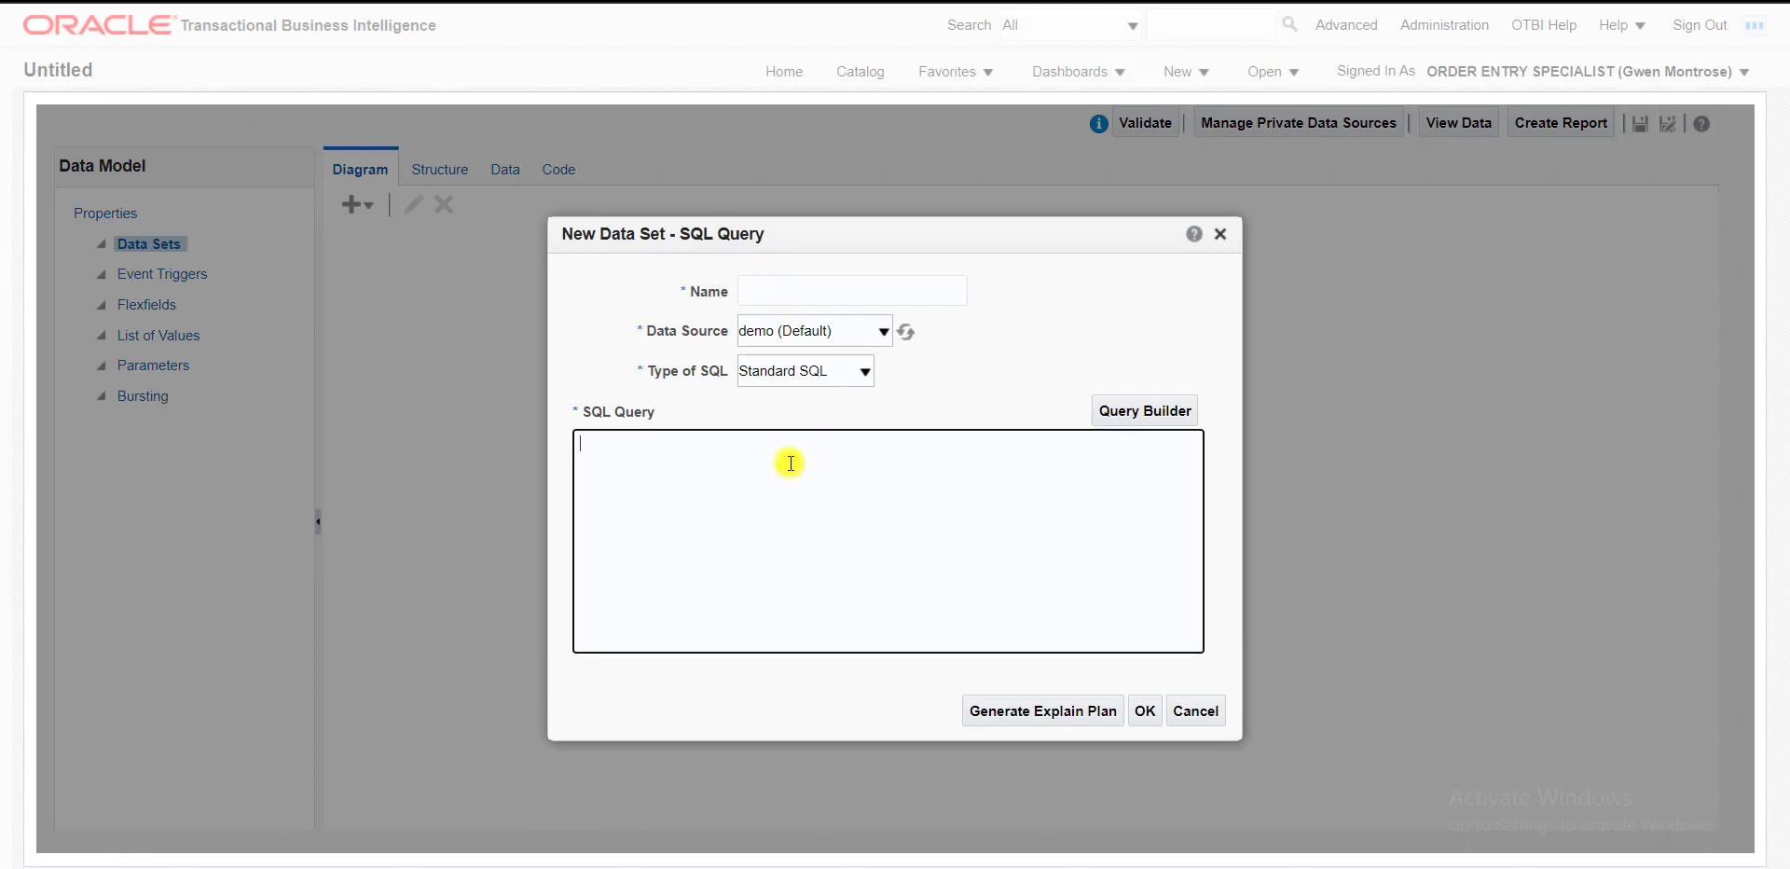
pyautogui.hotkey('ctrl', 'v')
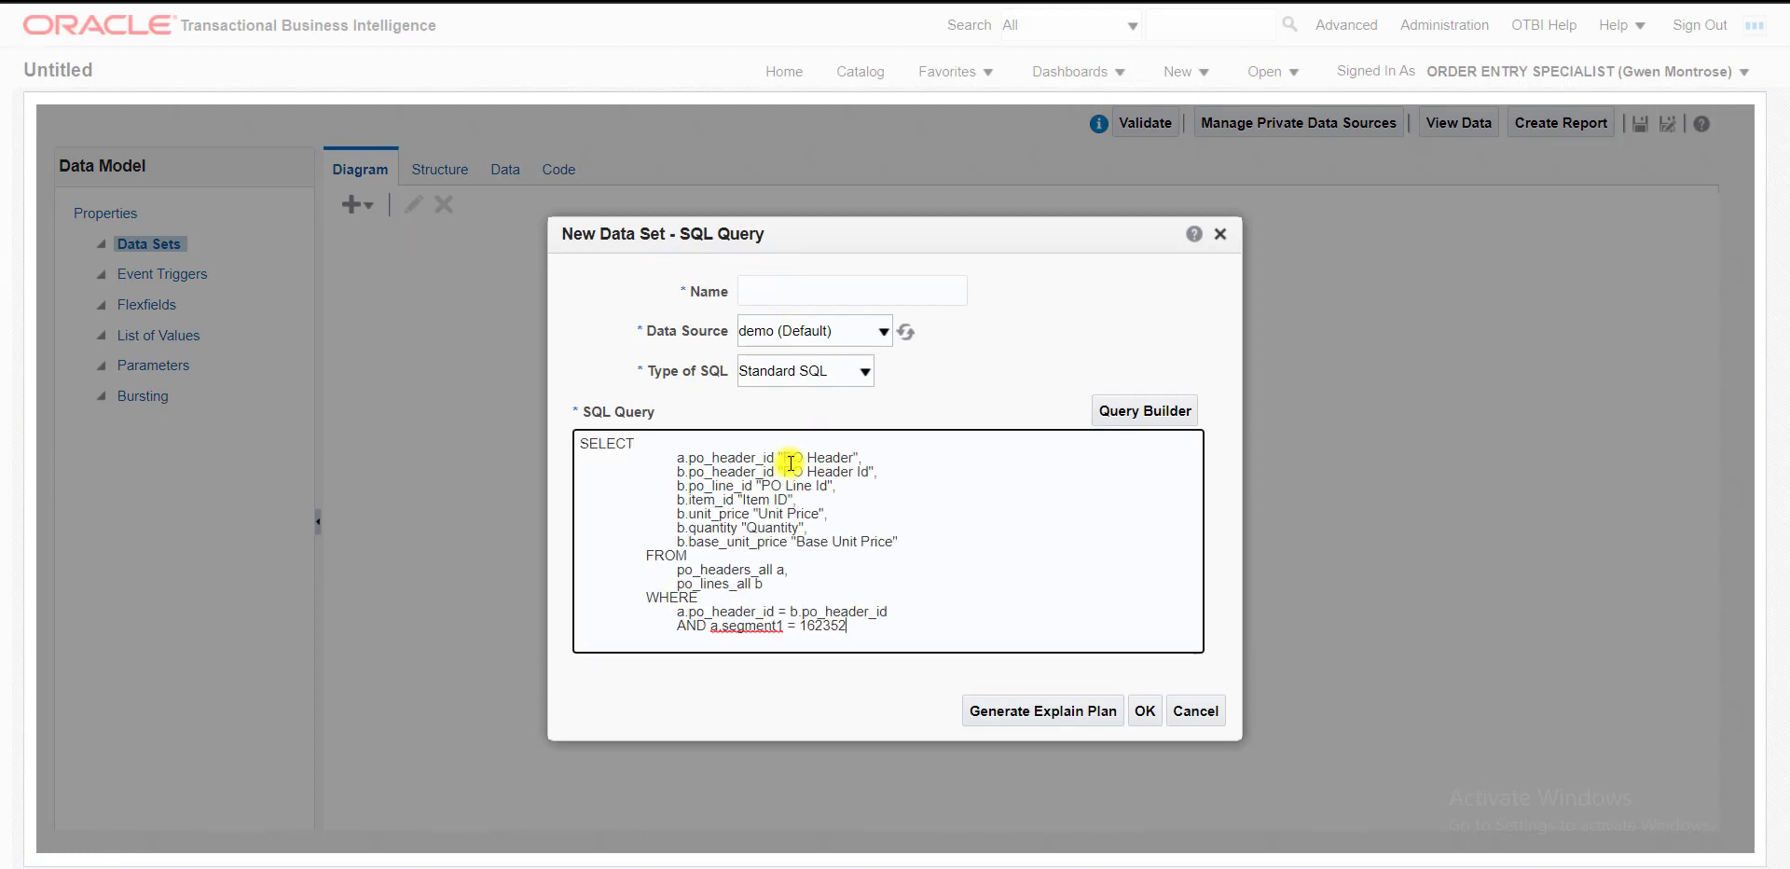
# - Name the data set Bar_Code_DM, set its data source to FUSIONDB, and create it
pyautogui.click(772, 288)
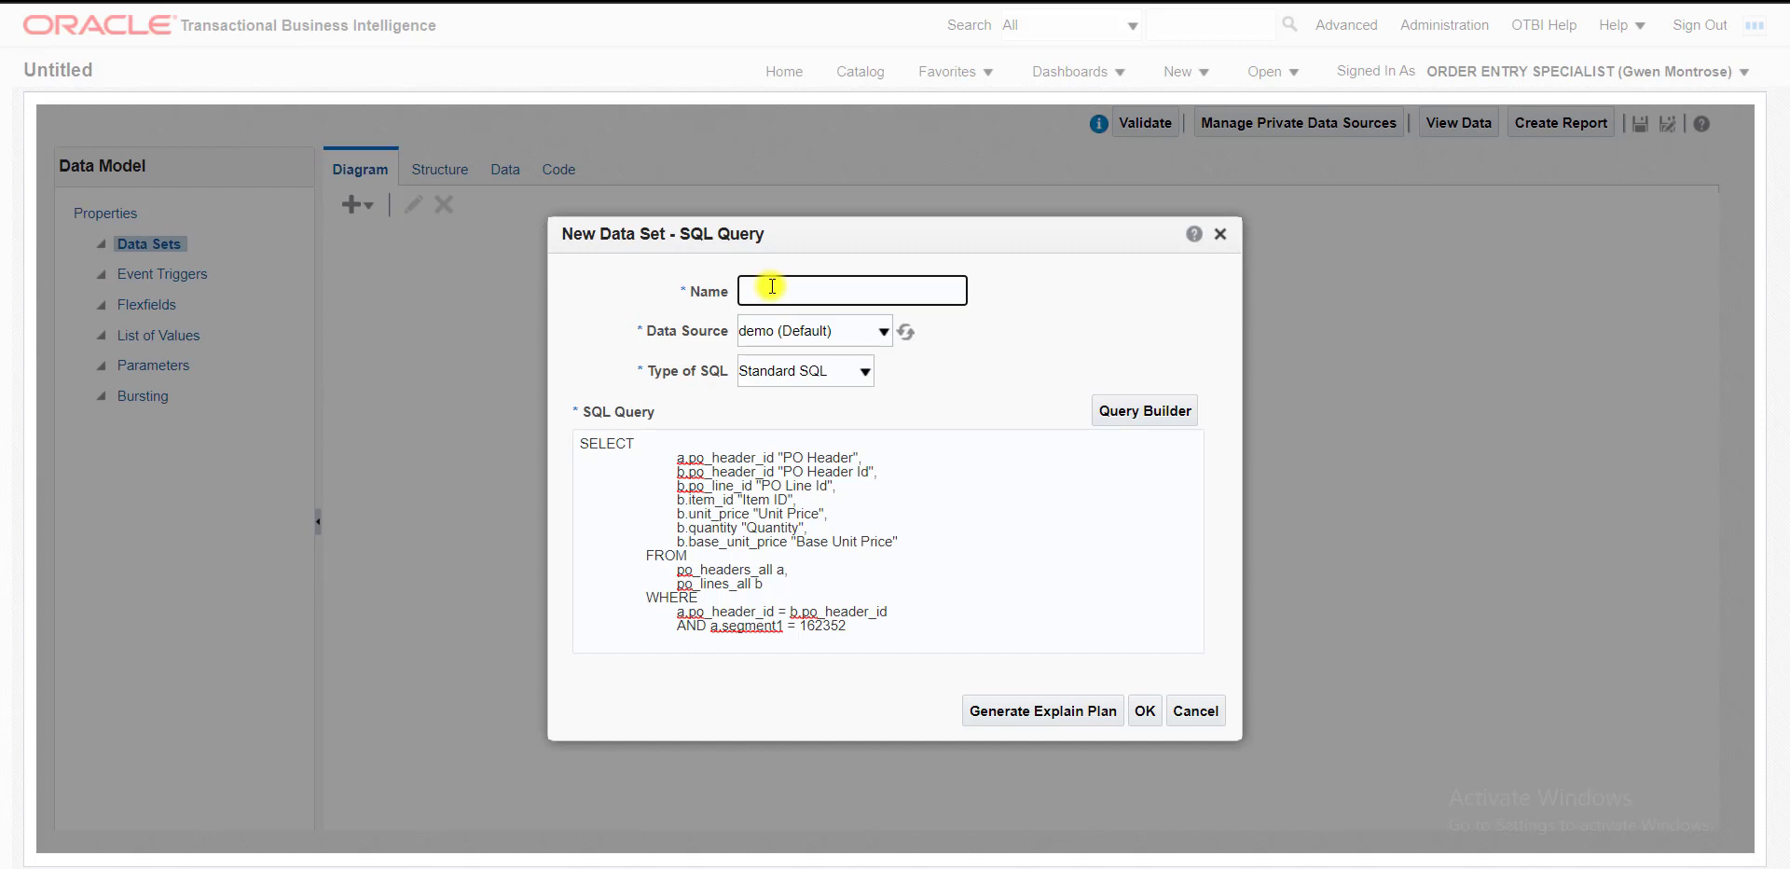
pyautogui.write('BarrCode_Dm')
pyautogui.press('BackSpace')
pyautogui.write('M')
pyautogui.click(811, 337)
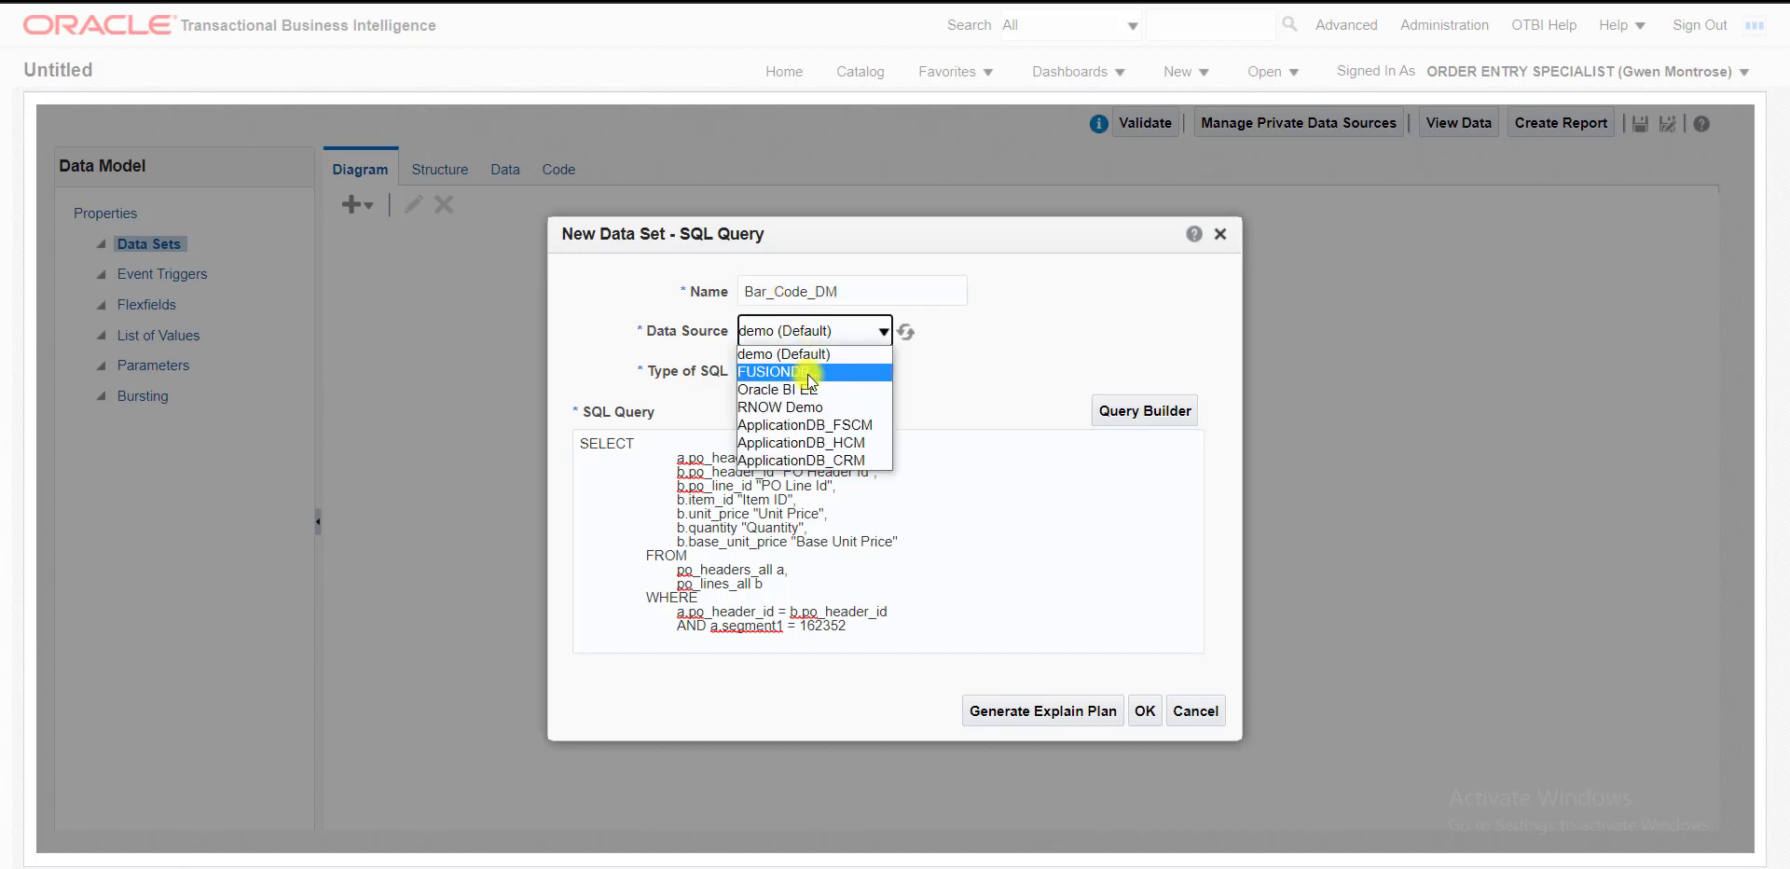
pyautogui.click(810, 373)
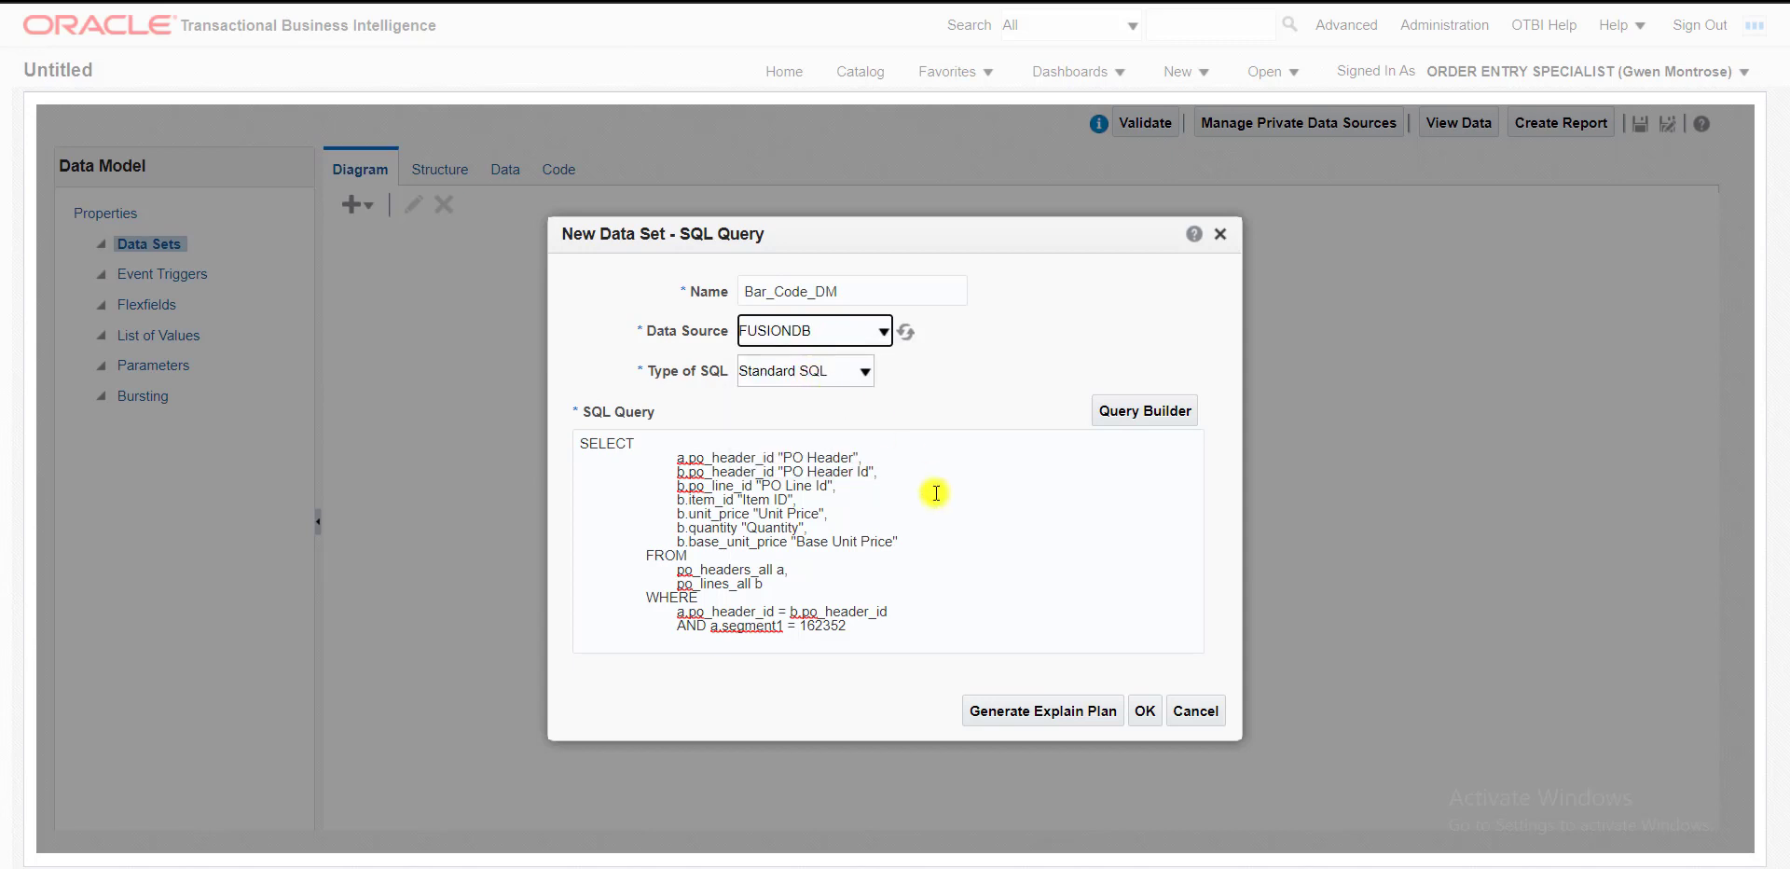
pyautogui.click(1146, 712)
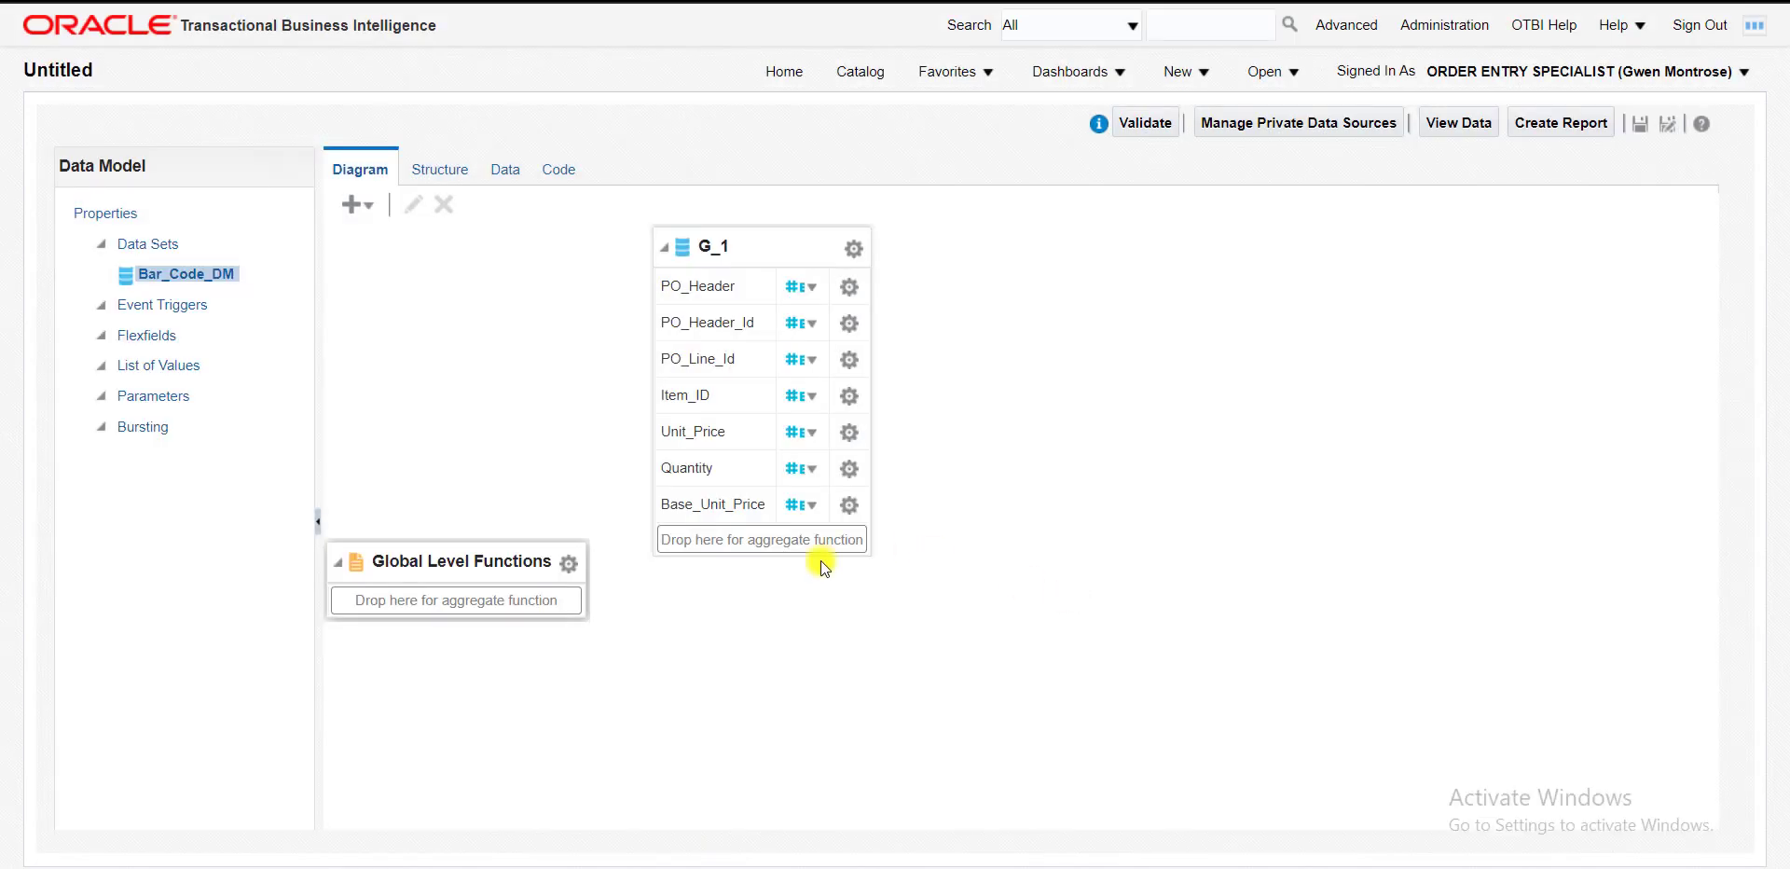
# - Rearrange the data model diagram by moving the Global Level Functions box higher and shifting the G_1 group slightly
pyautogui.moveTo(476, 559); pyautogui.dragTo(471, 404)
pyautogui.moveTo(770, 231); pyautogui.dragTo(763, 252)
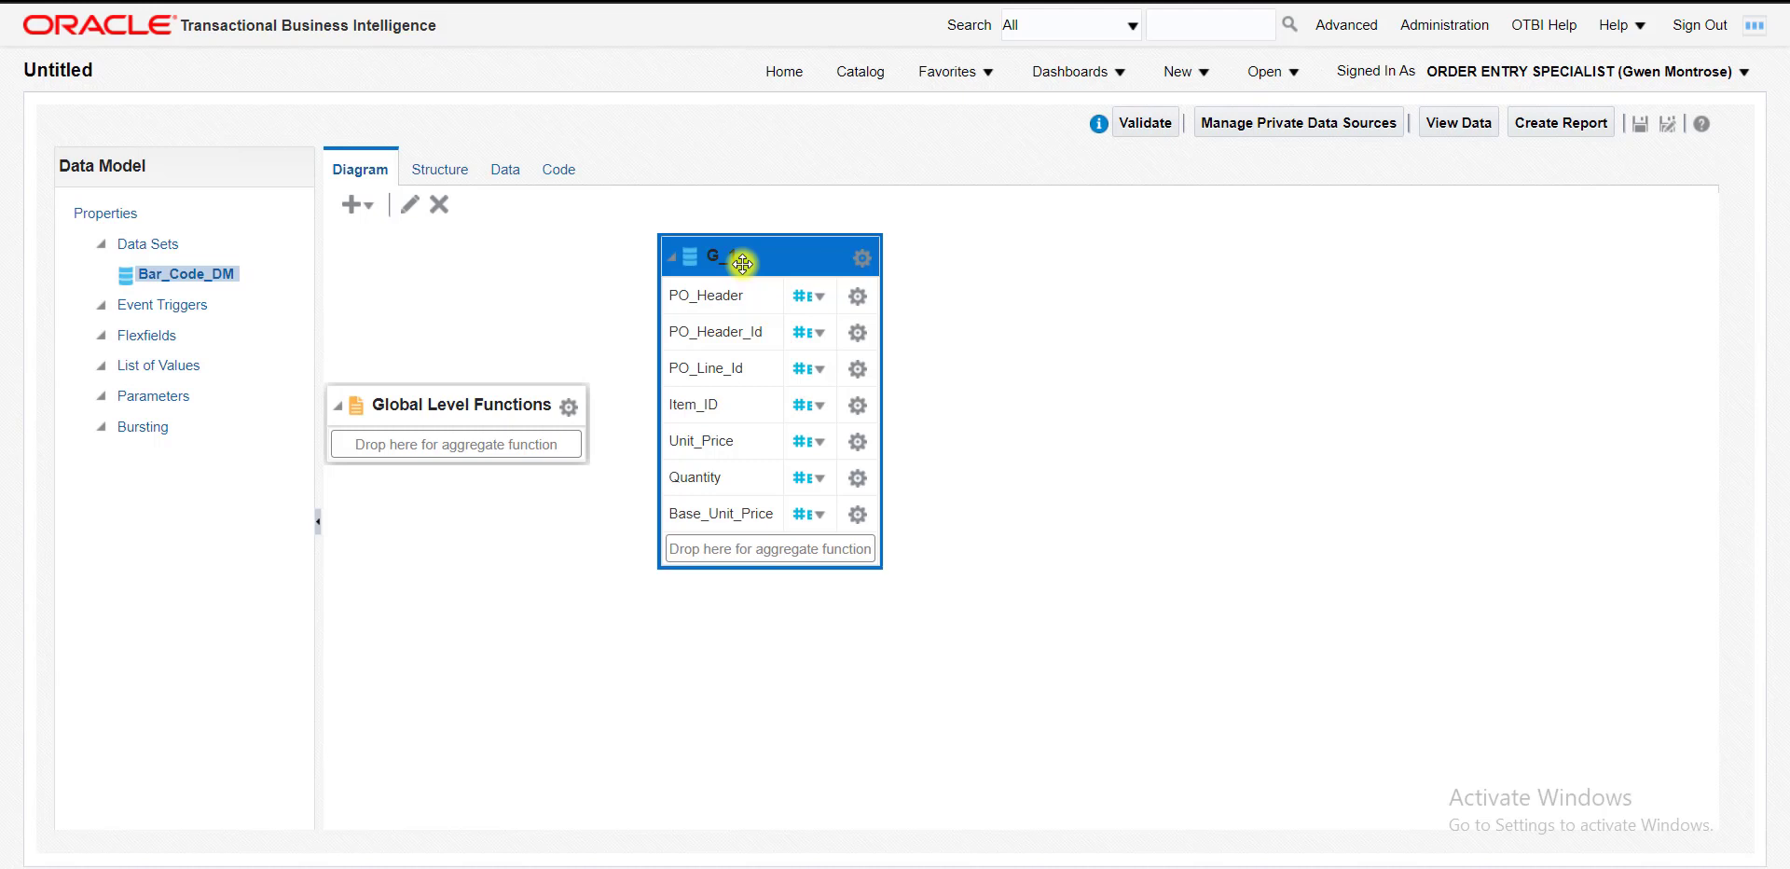
# - Start saving the data model and create a folder named TEST_NK under Shared Folders as its location
pyautogui.click(1639, 128)
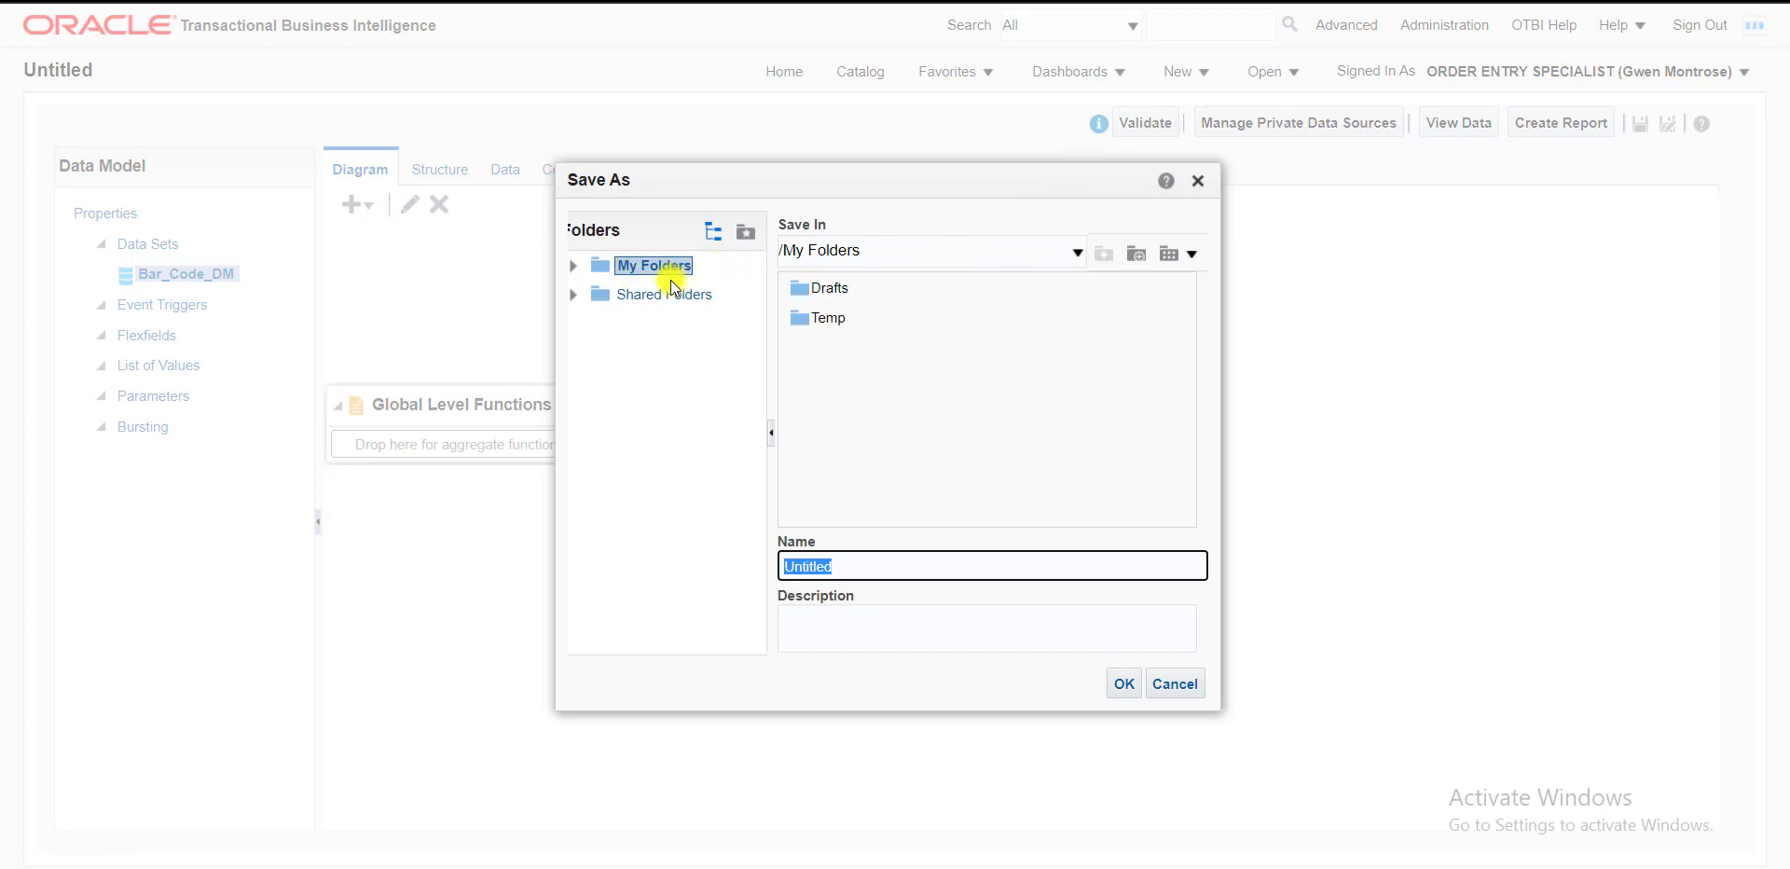
pyautogui.click(625, 295)
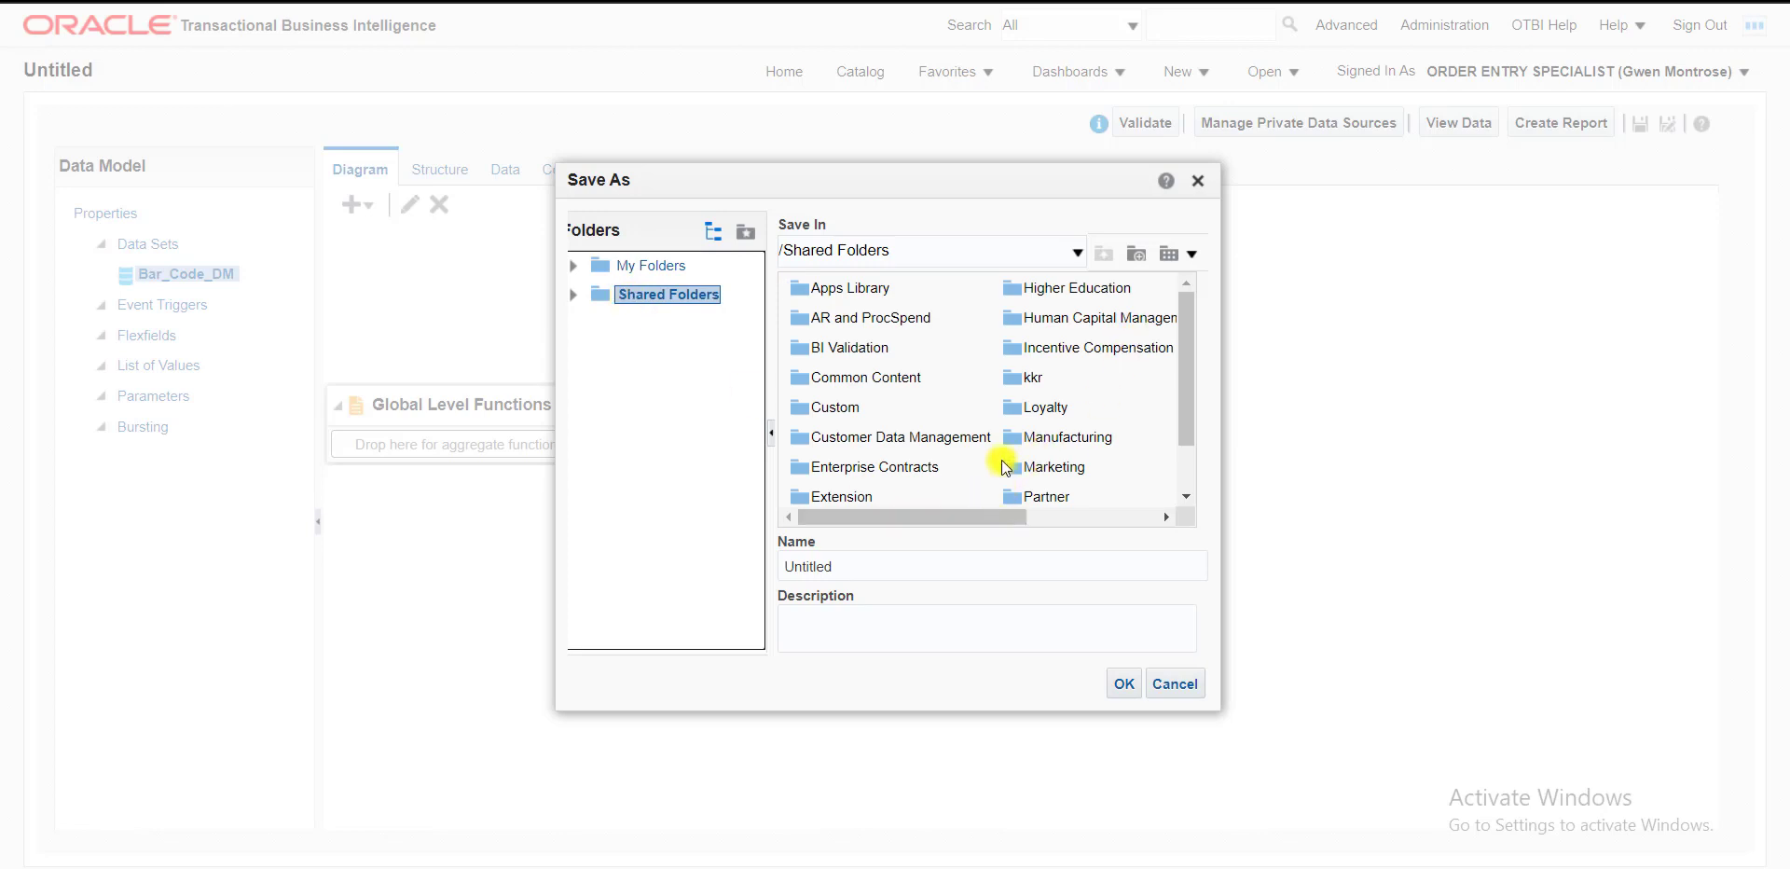
pyautogui.click(1137, 256)
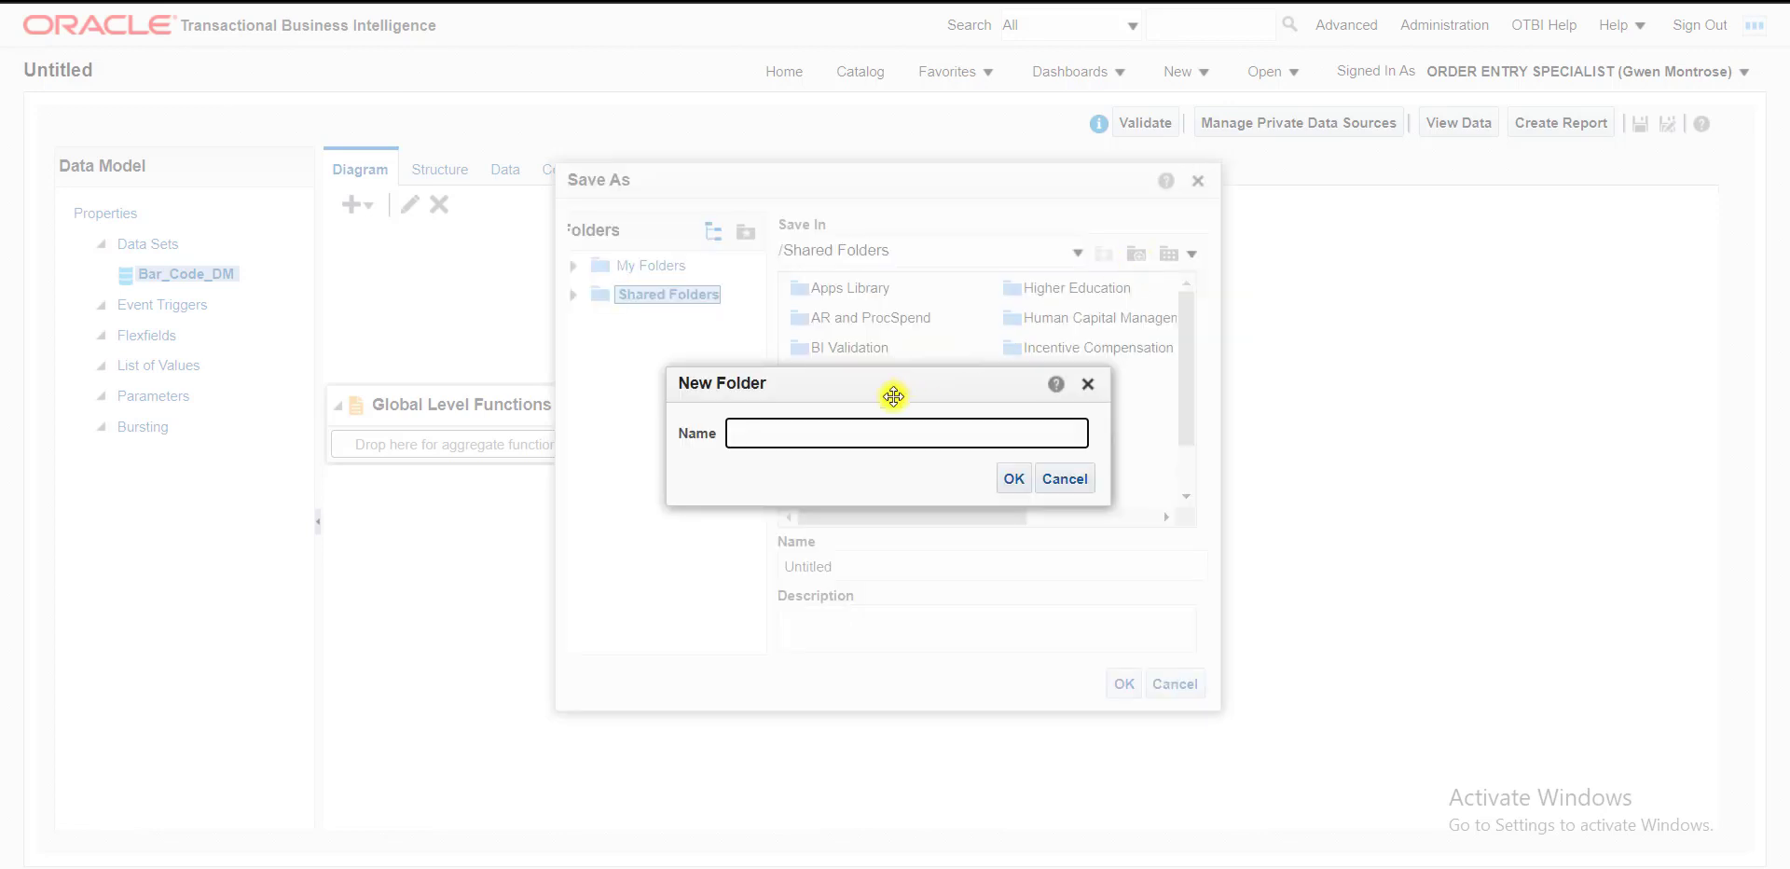
pyautogui.write('TEST')
pyautogui.write('_HR')
pyautogui.click(1014, 478)
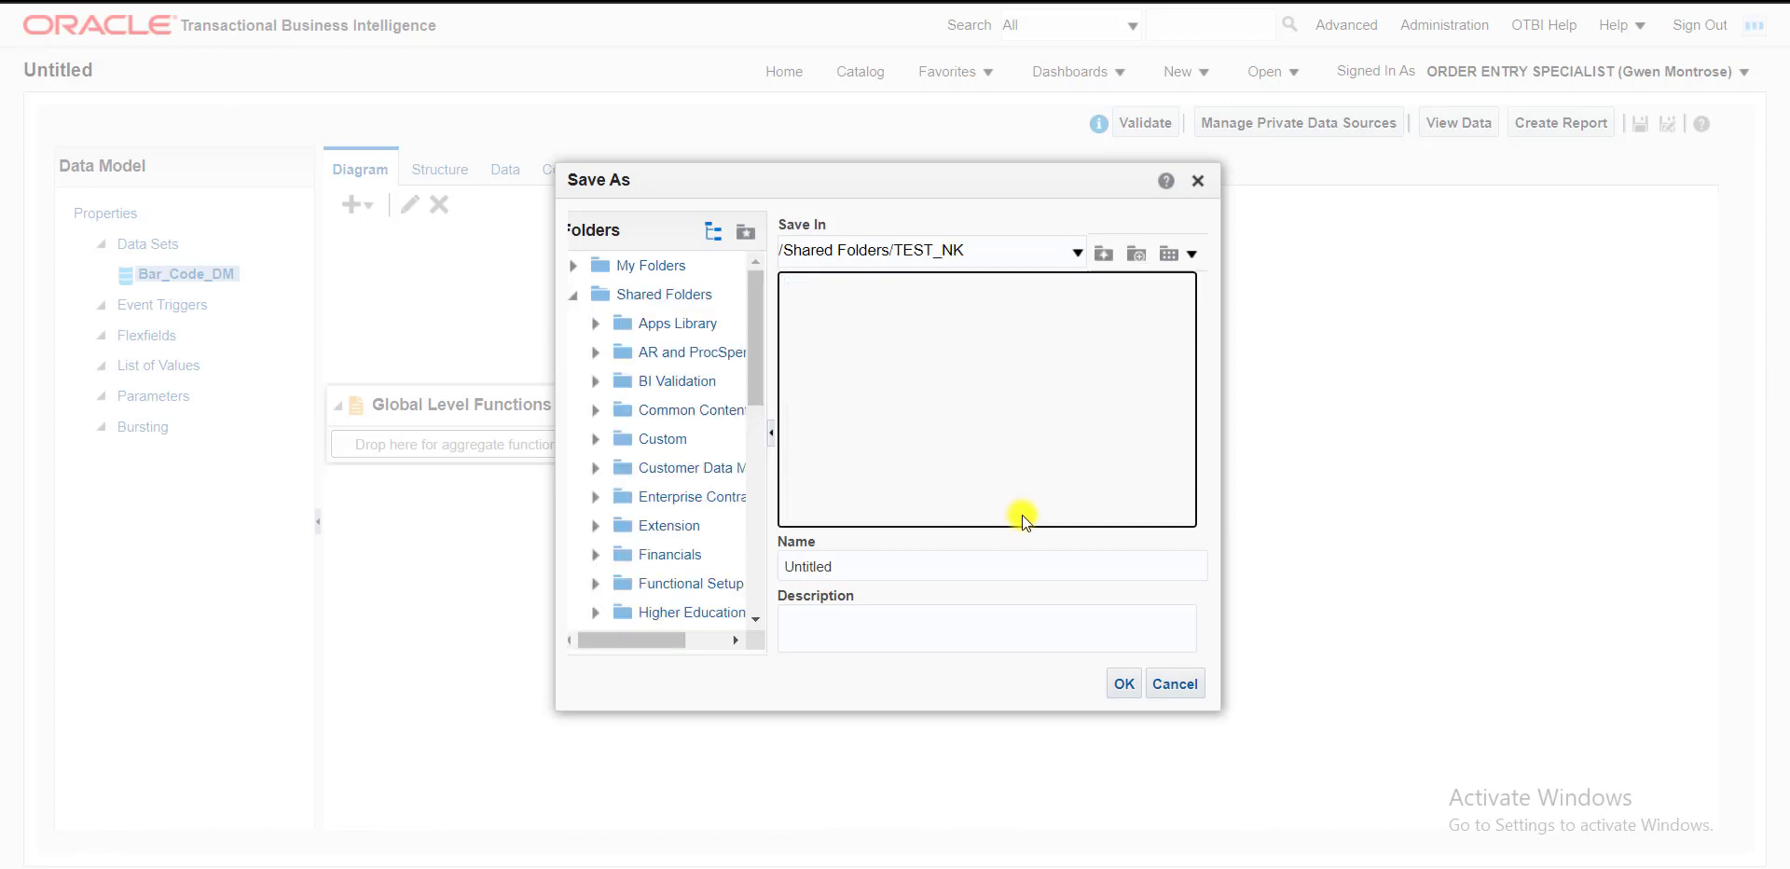
# - Save the data model as BAR_CODE_DM in the TEST_NK folder, using the same text as its description
pyautogui.moveTo(883, 566); pyautogui.dragTo(781, 557)
pyautogui.write('BAR')
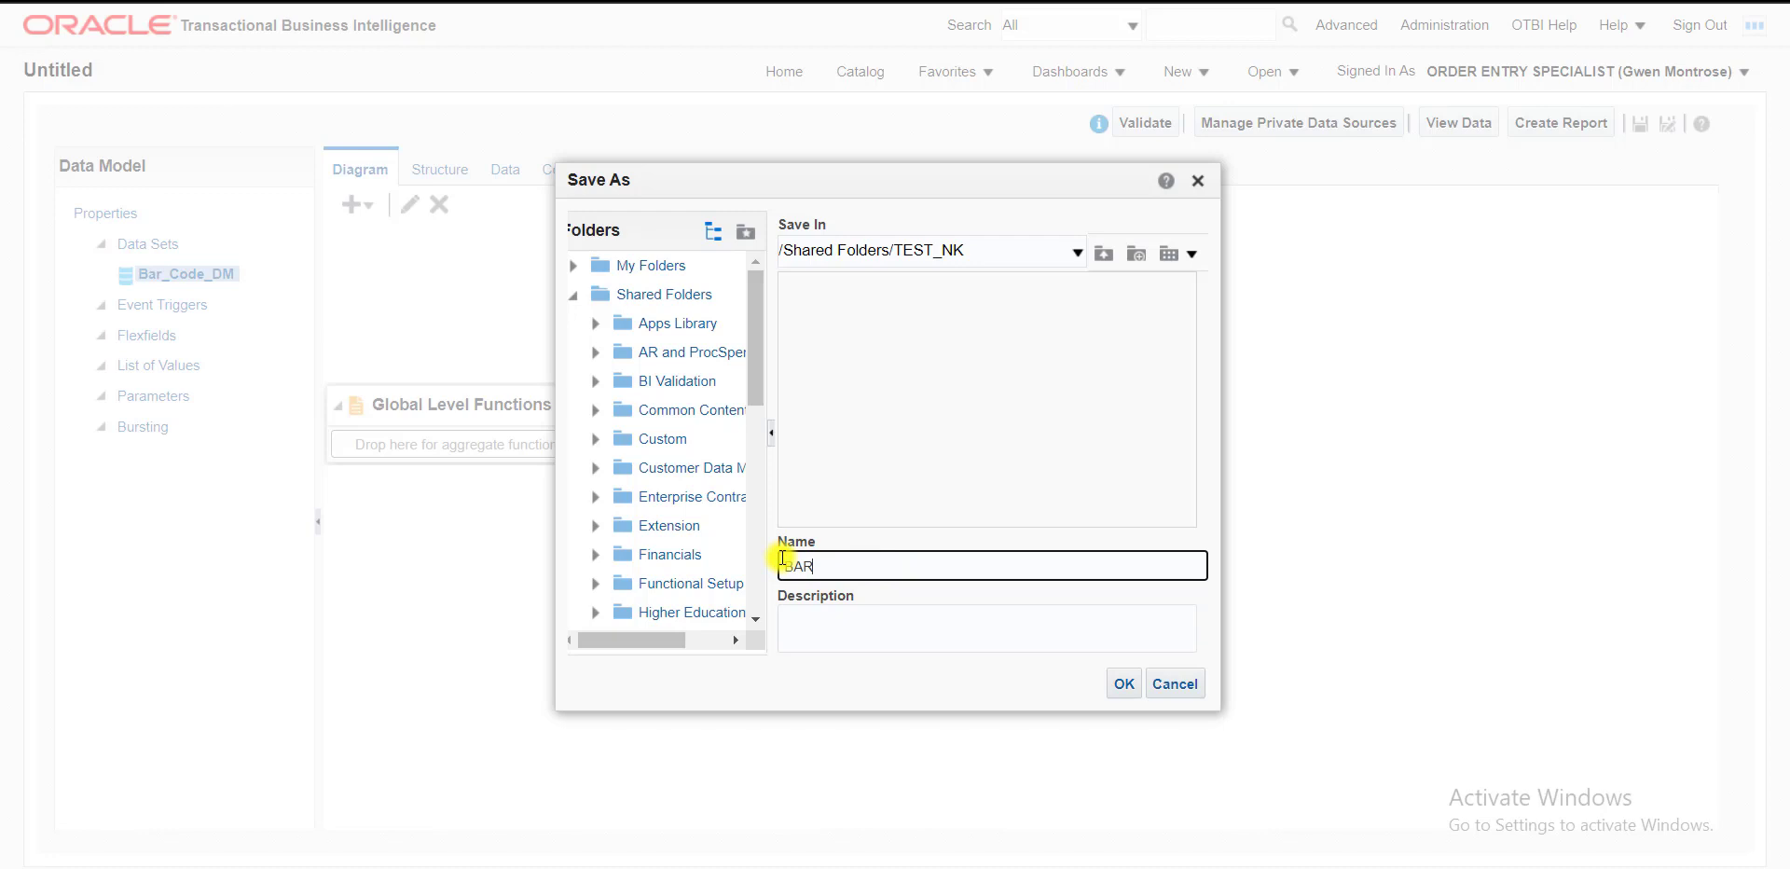
pyautogui.write('_CODE_DM')
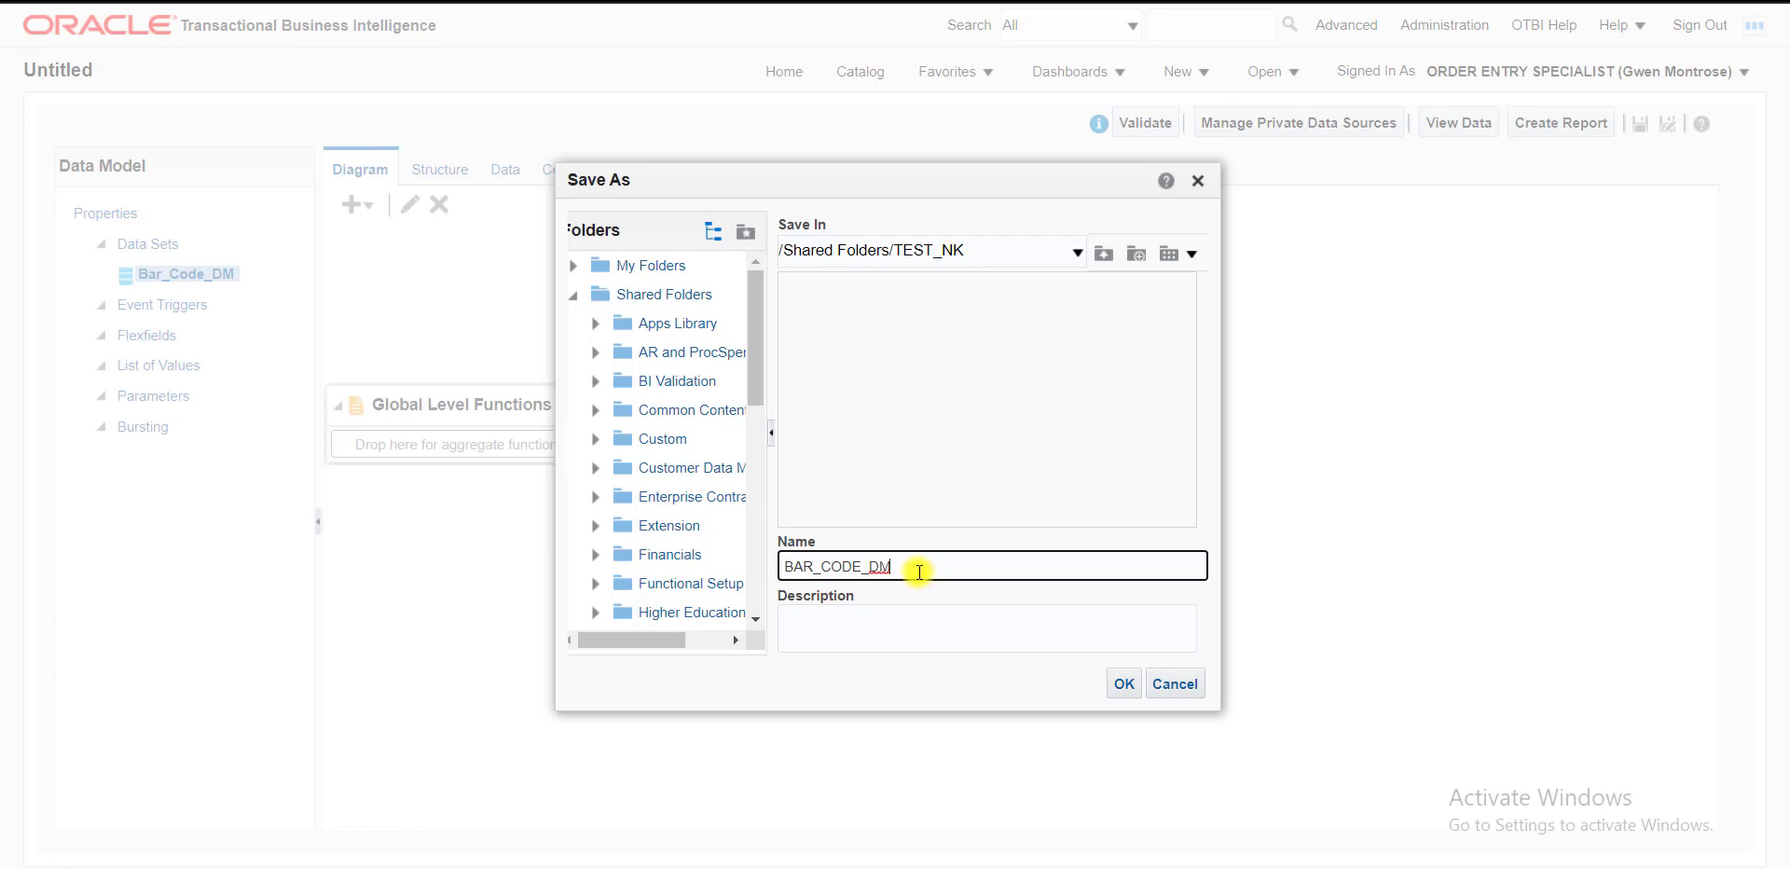
pyautogui.doubleClick(854, 567)
pyautogui.hotkey('ctrl', 'c')
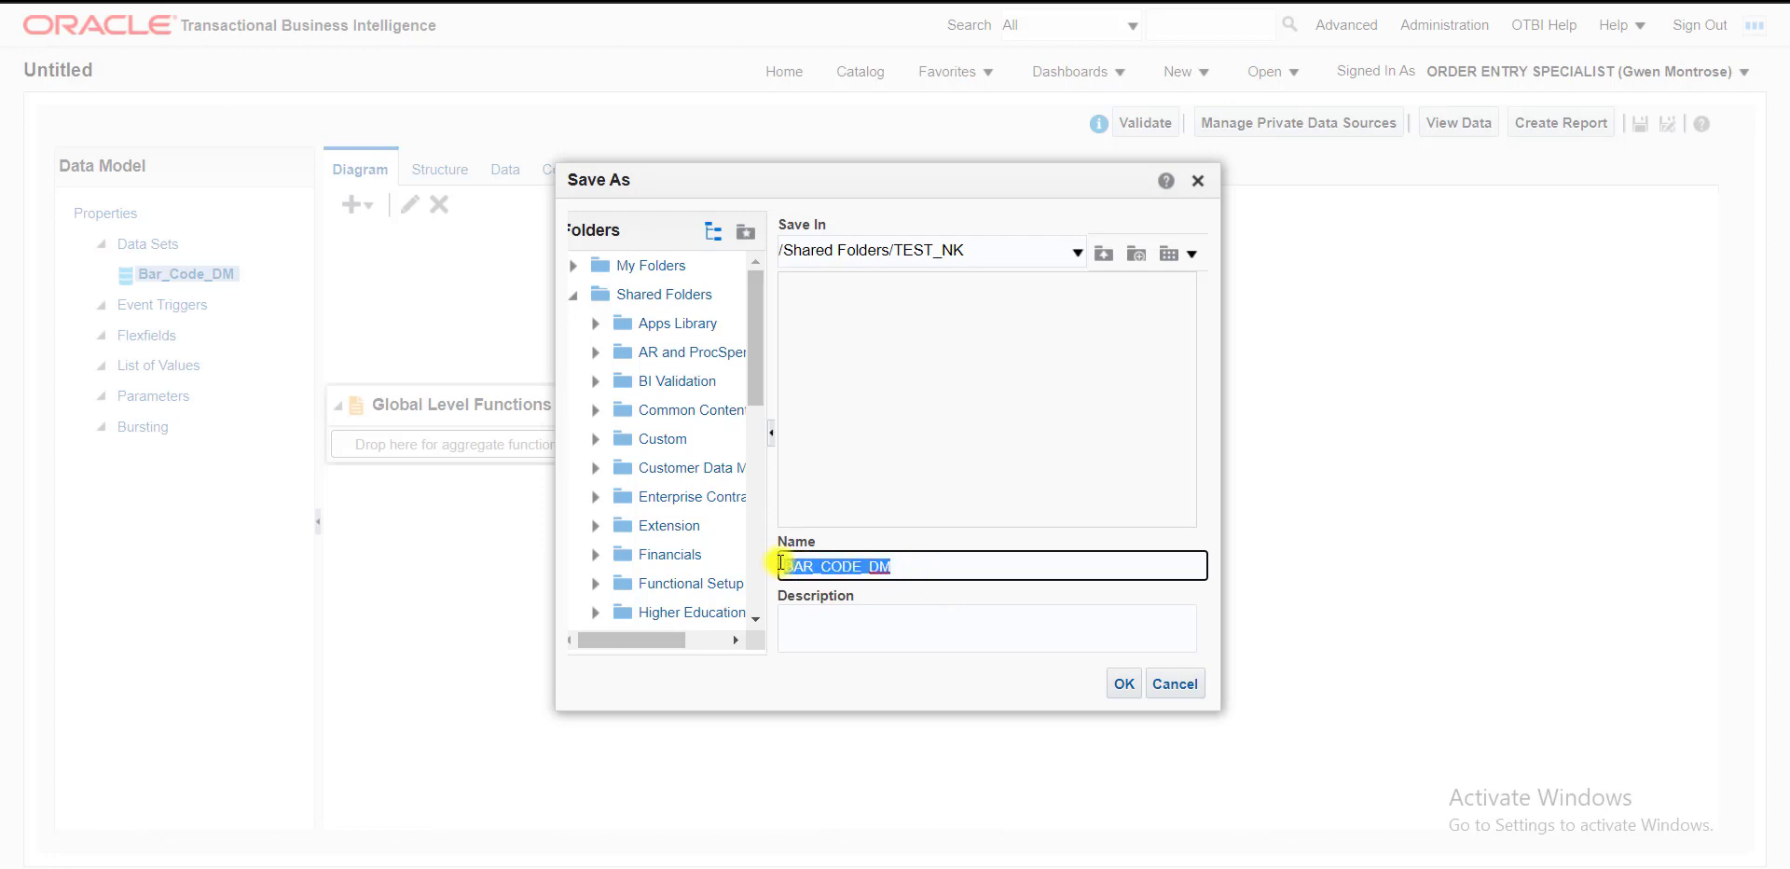
pyautogui.click(848, 631)
pyautogui.hotkey('ctrl', 'v')
pyautogui.click(1125, 685)
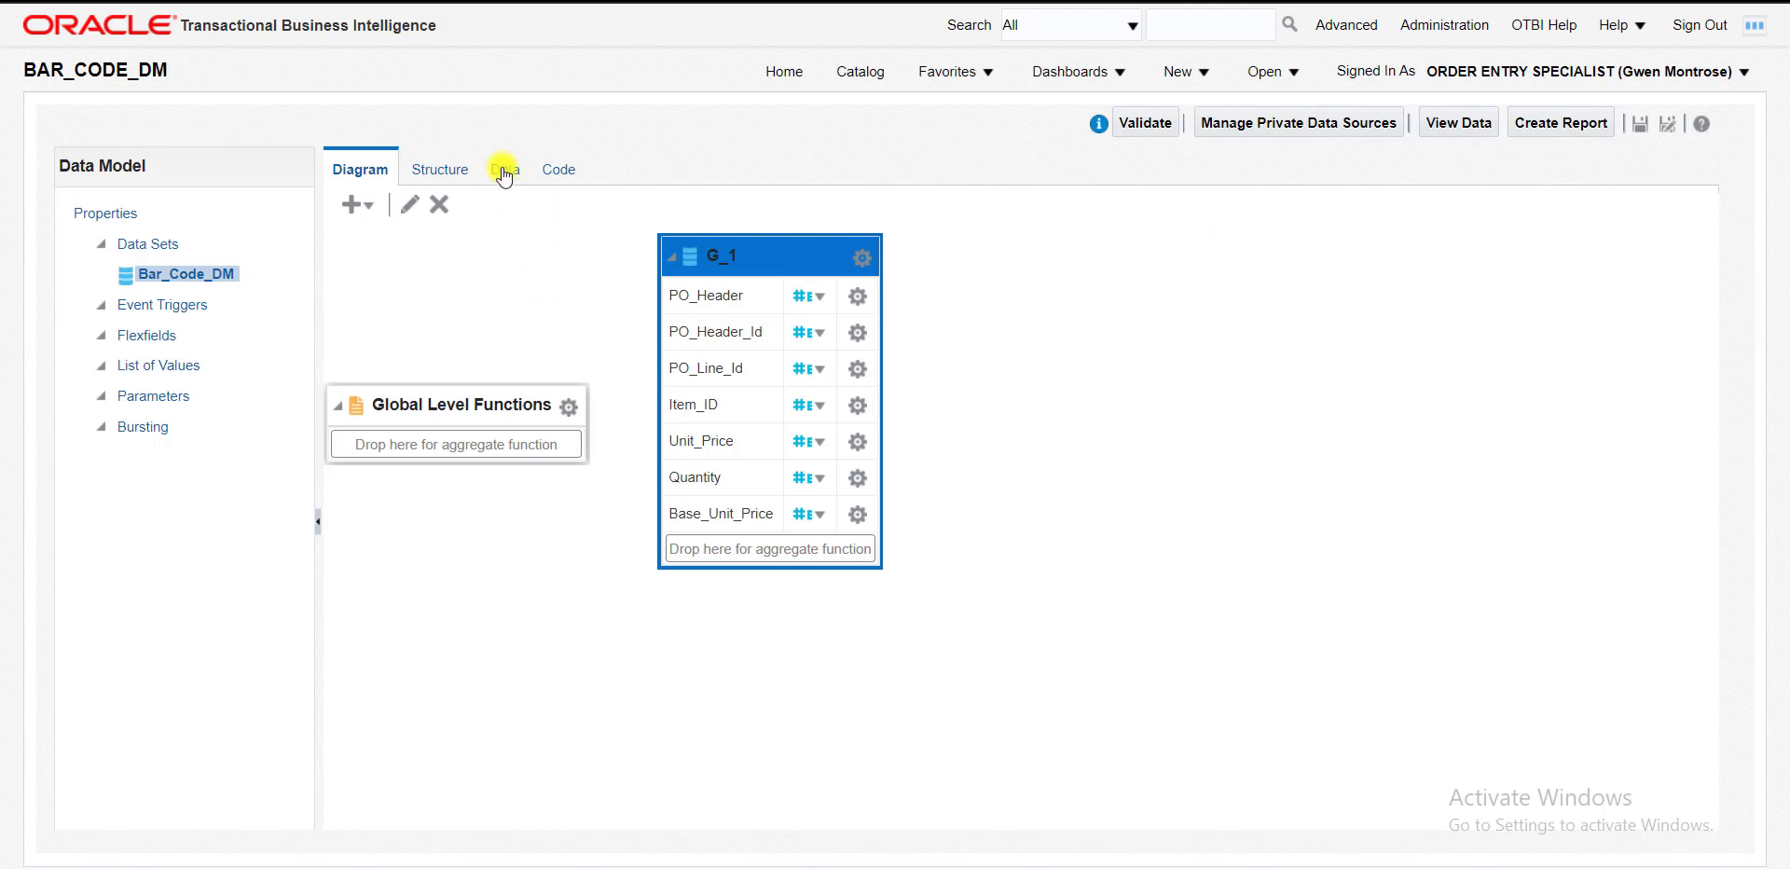
# - Retrieve the data model's output and save it as sample data
pyautogui.click(503, 173)
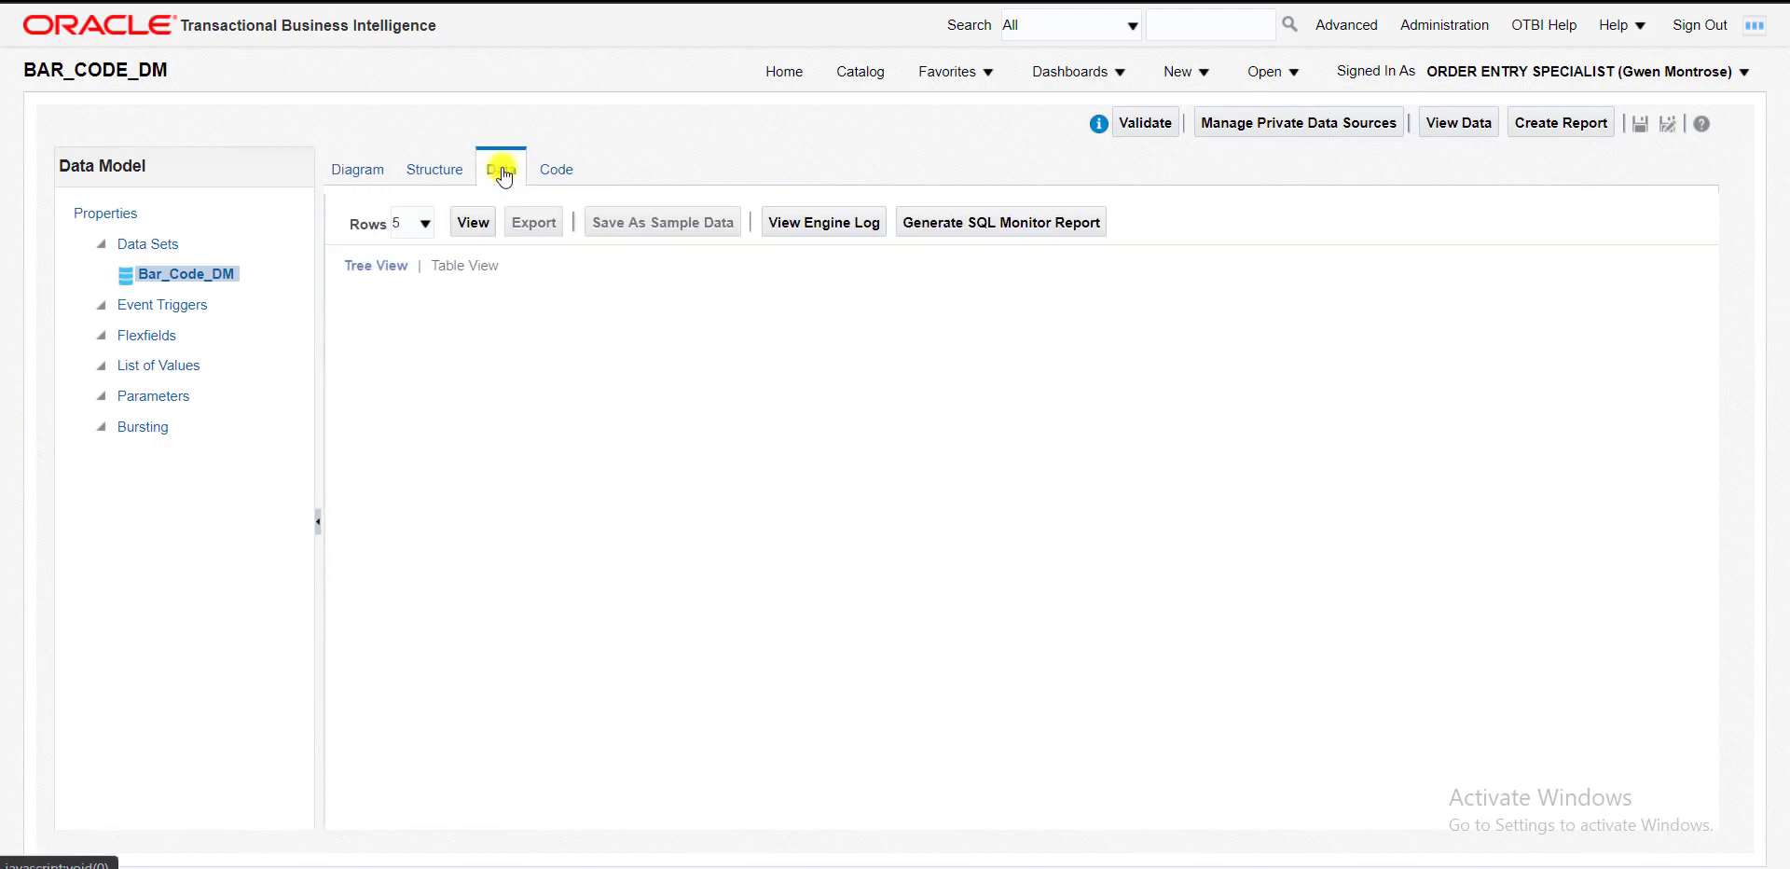
pyautogui.click(472, 222)
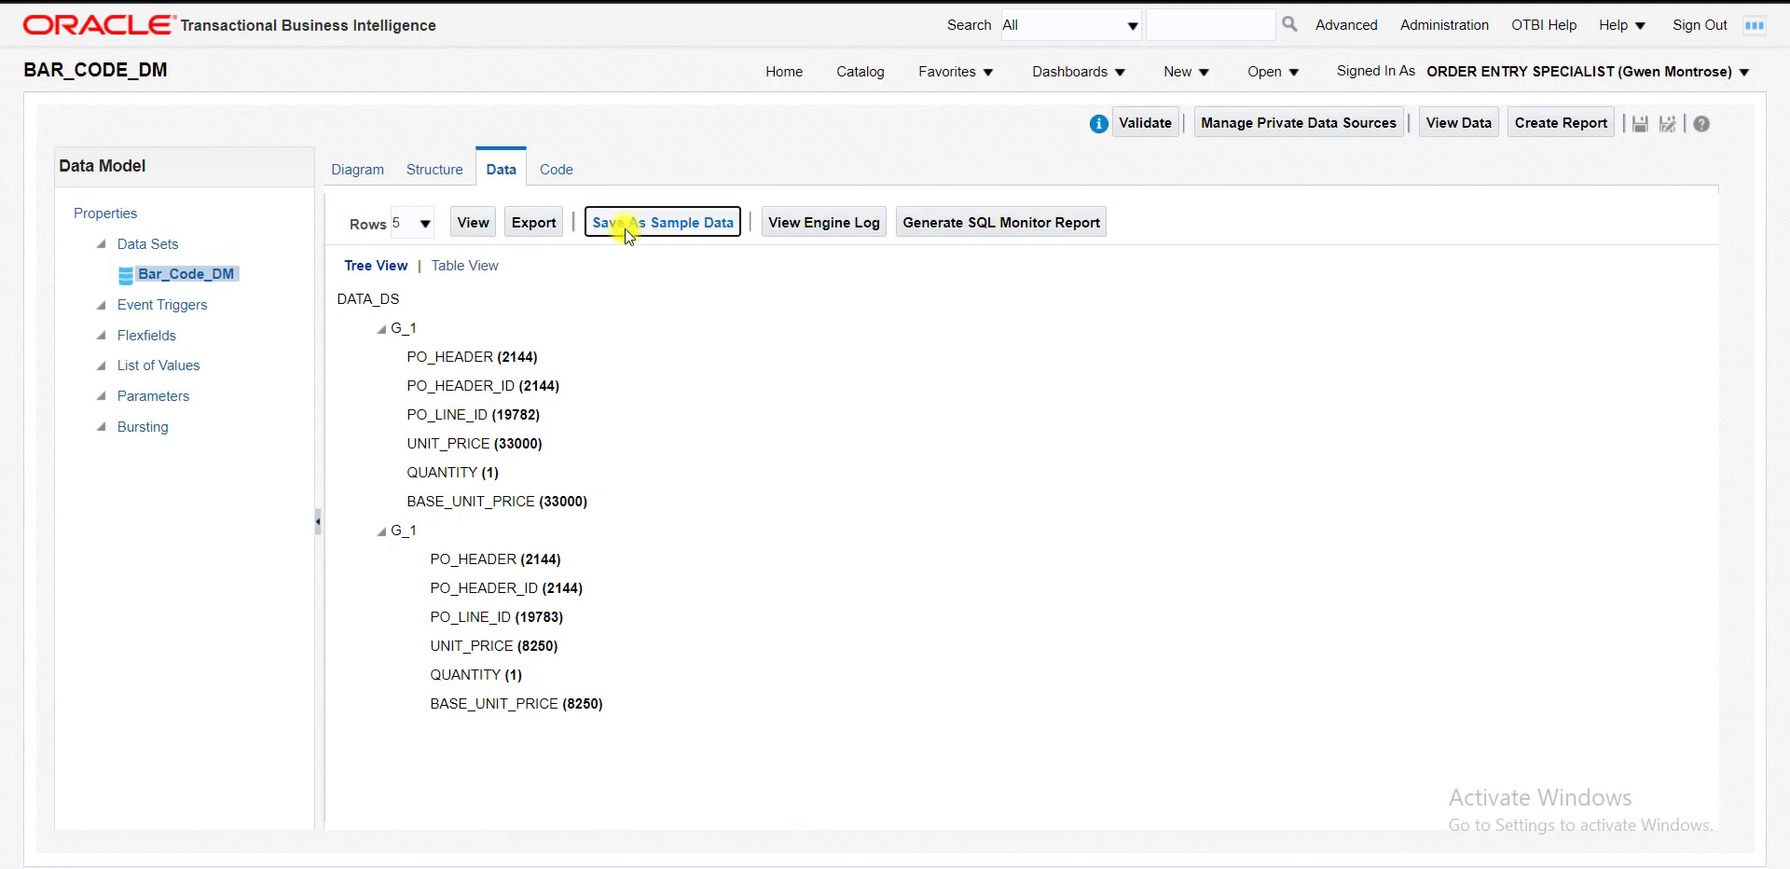
pyautogui.click(625, 224)
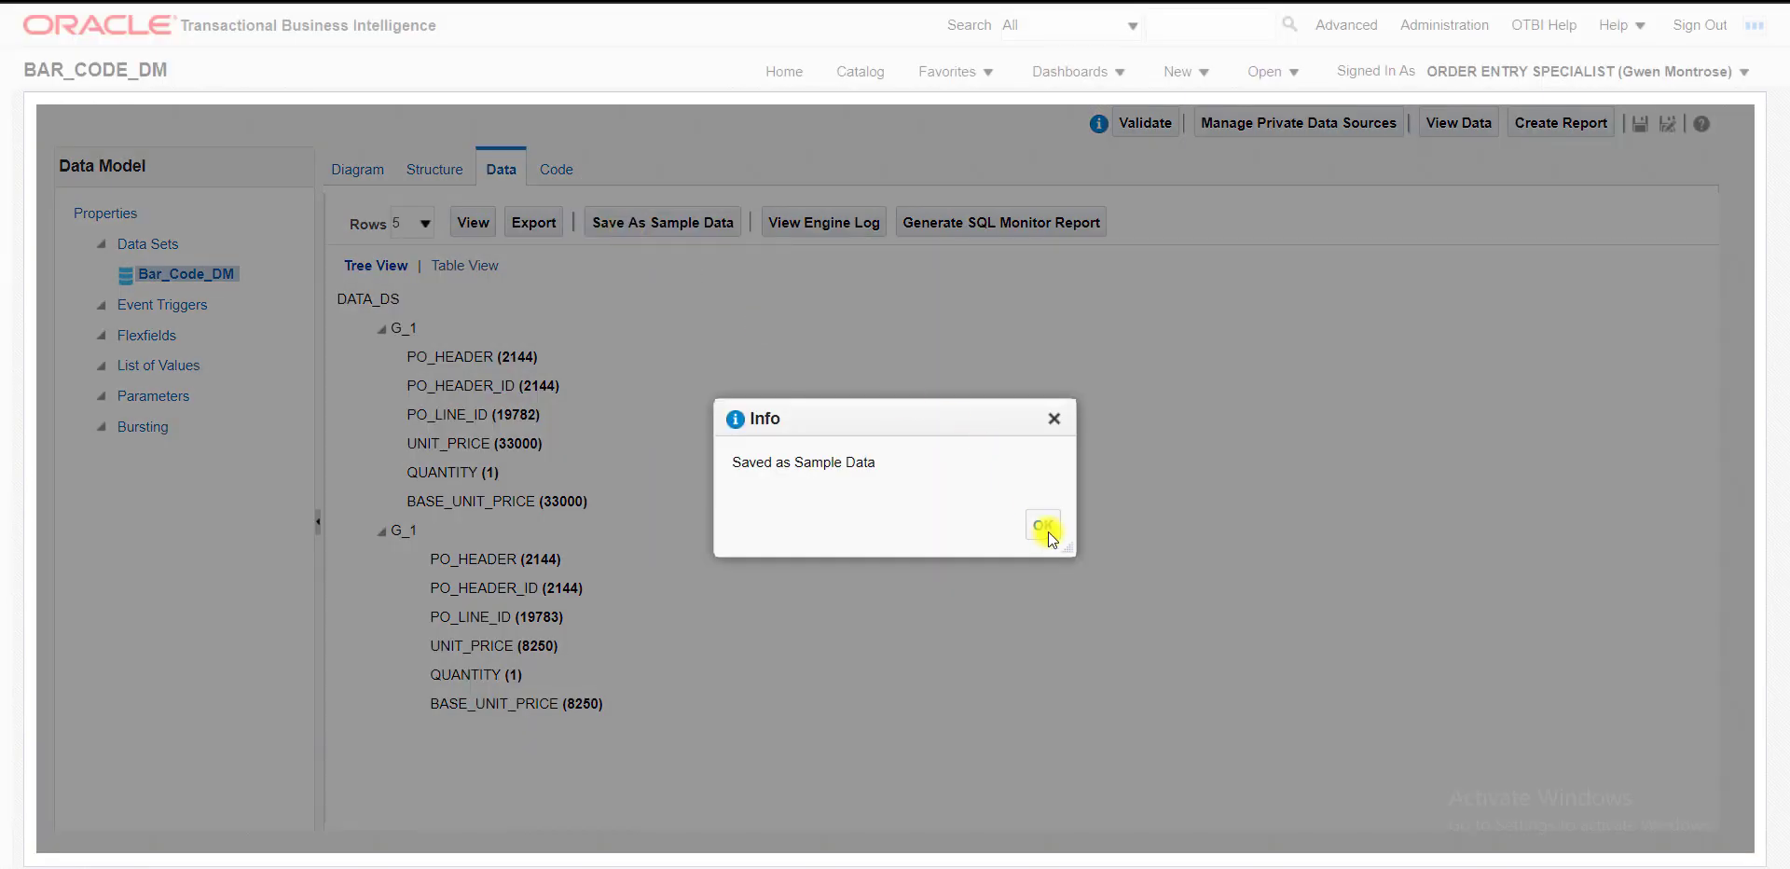
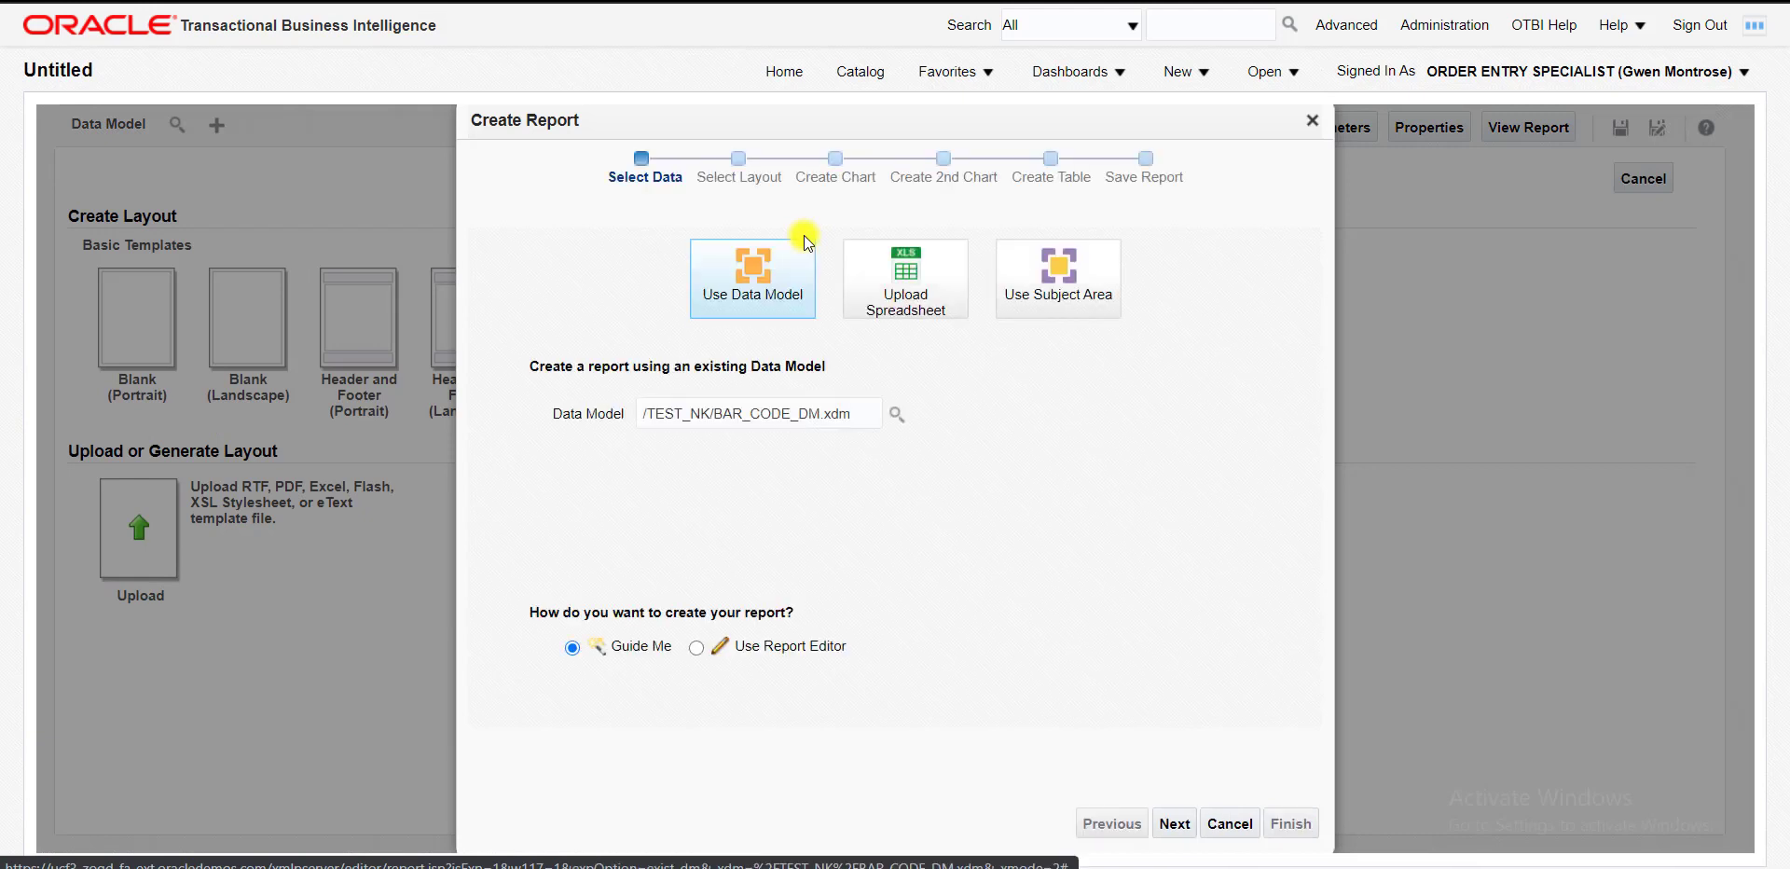
# - Cancel the guided report creation and choose BAR_CODE_DM from the TEST_NK folder as the report's data model
pyautogui.click(1233, 825)
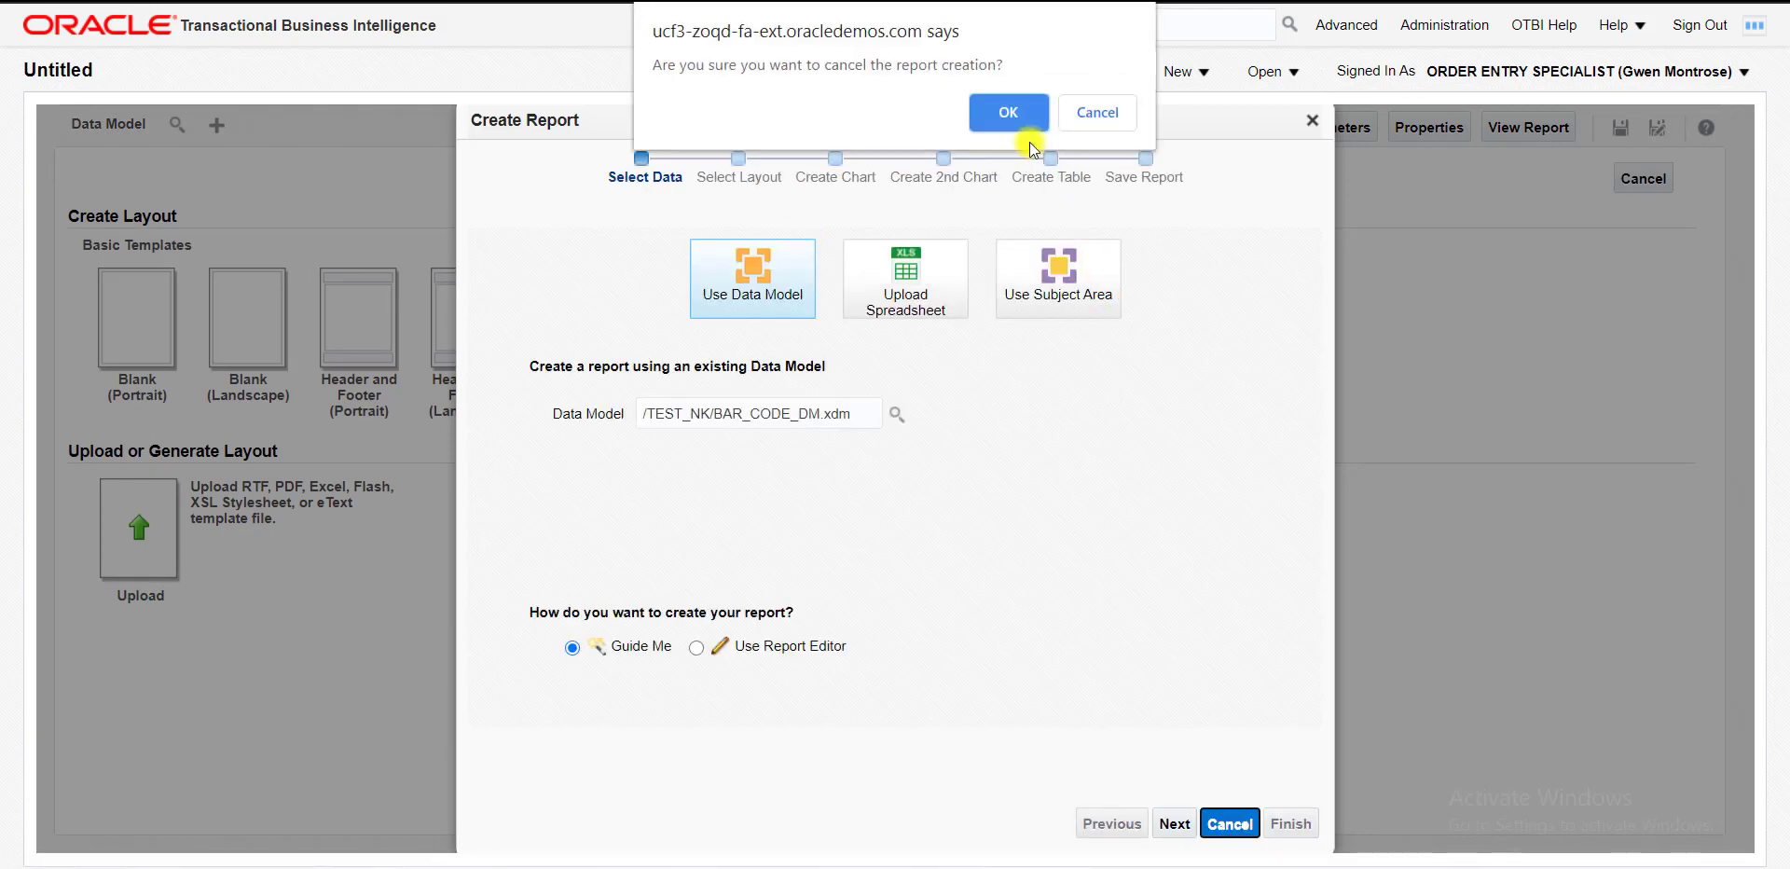
pyautogui.click(1009, 113)
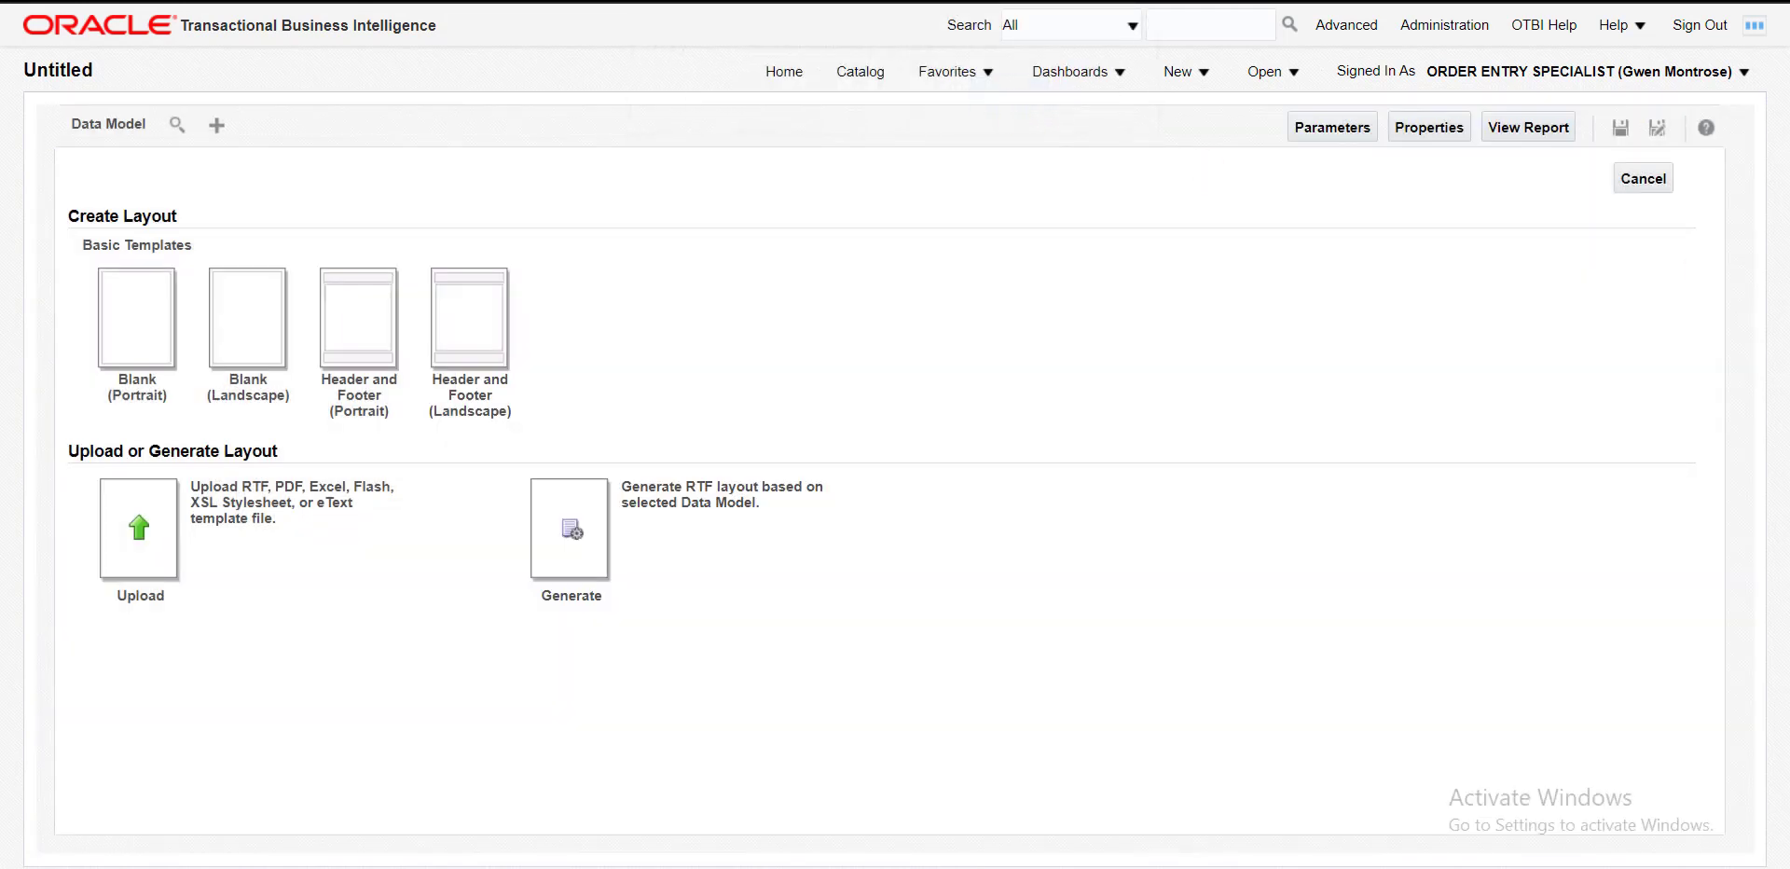
pyautogui.moveTo(101, 121); pyautogui.dragTo(168, 159)
pyautogui.click(103, 128)
pyautogui.moveTo(62, 119); pyautogui.dragTo(176, 133)
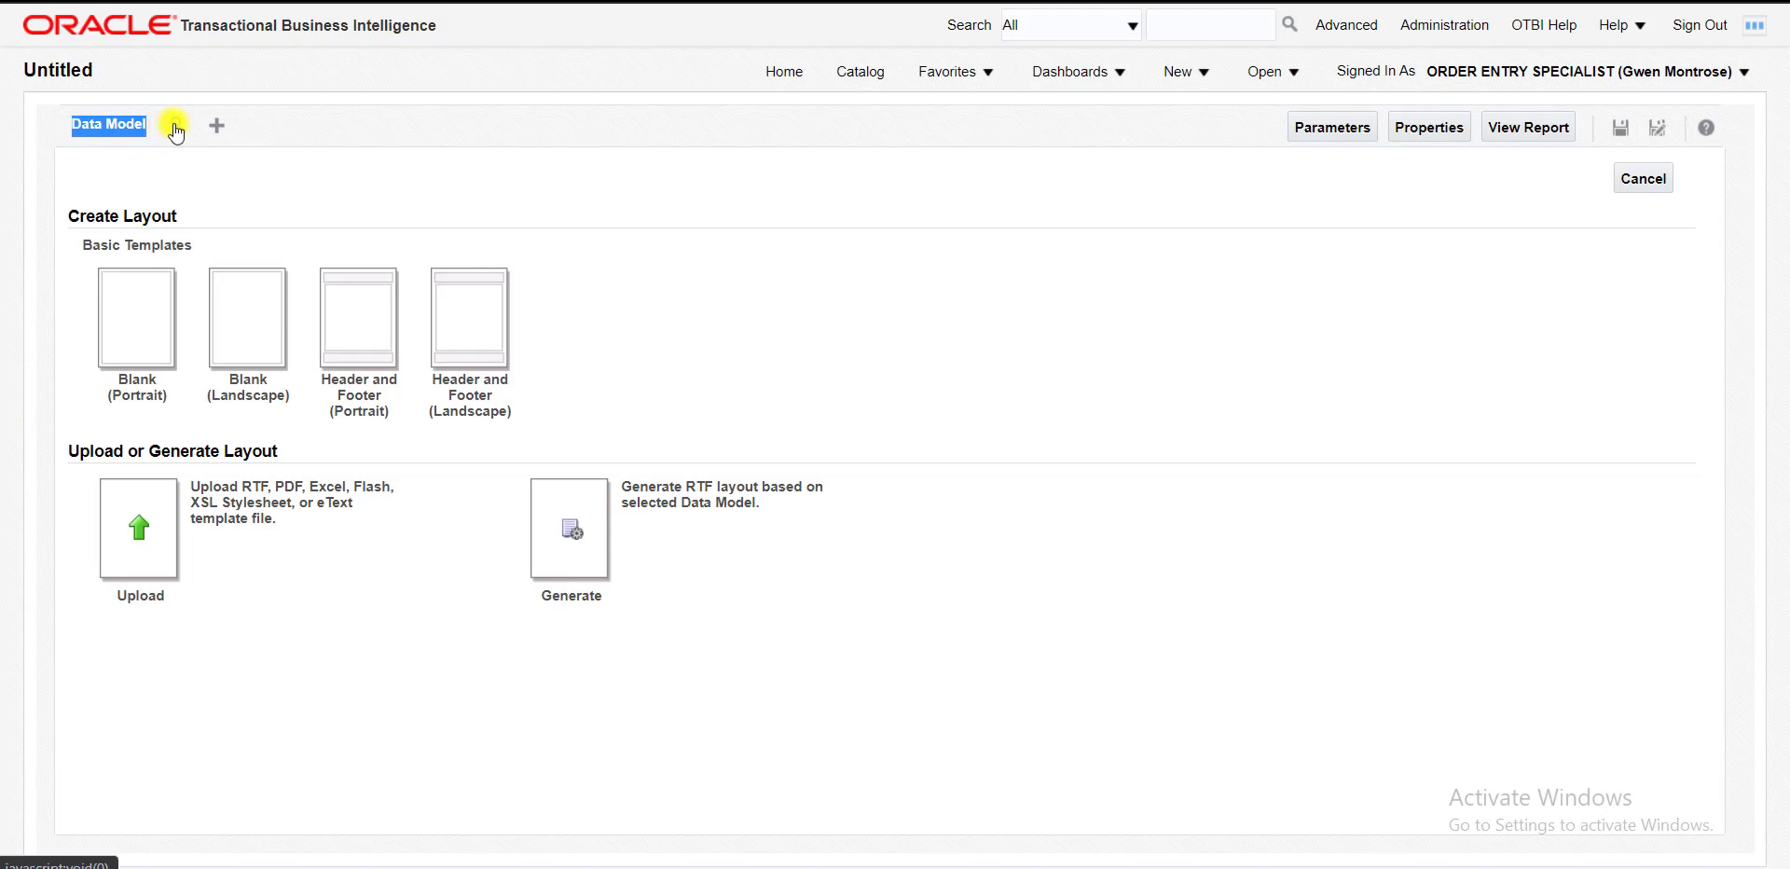
pyautogui.click(176, 132)
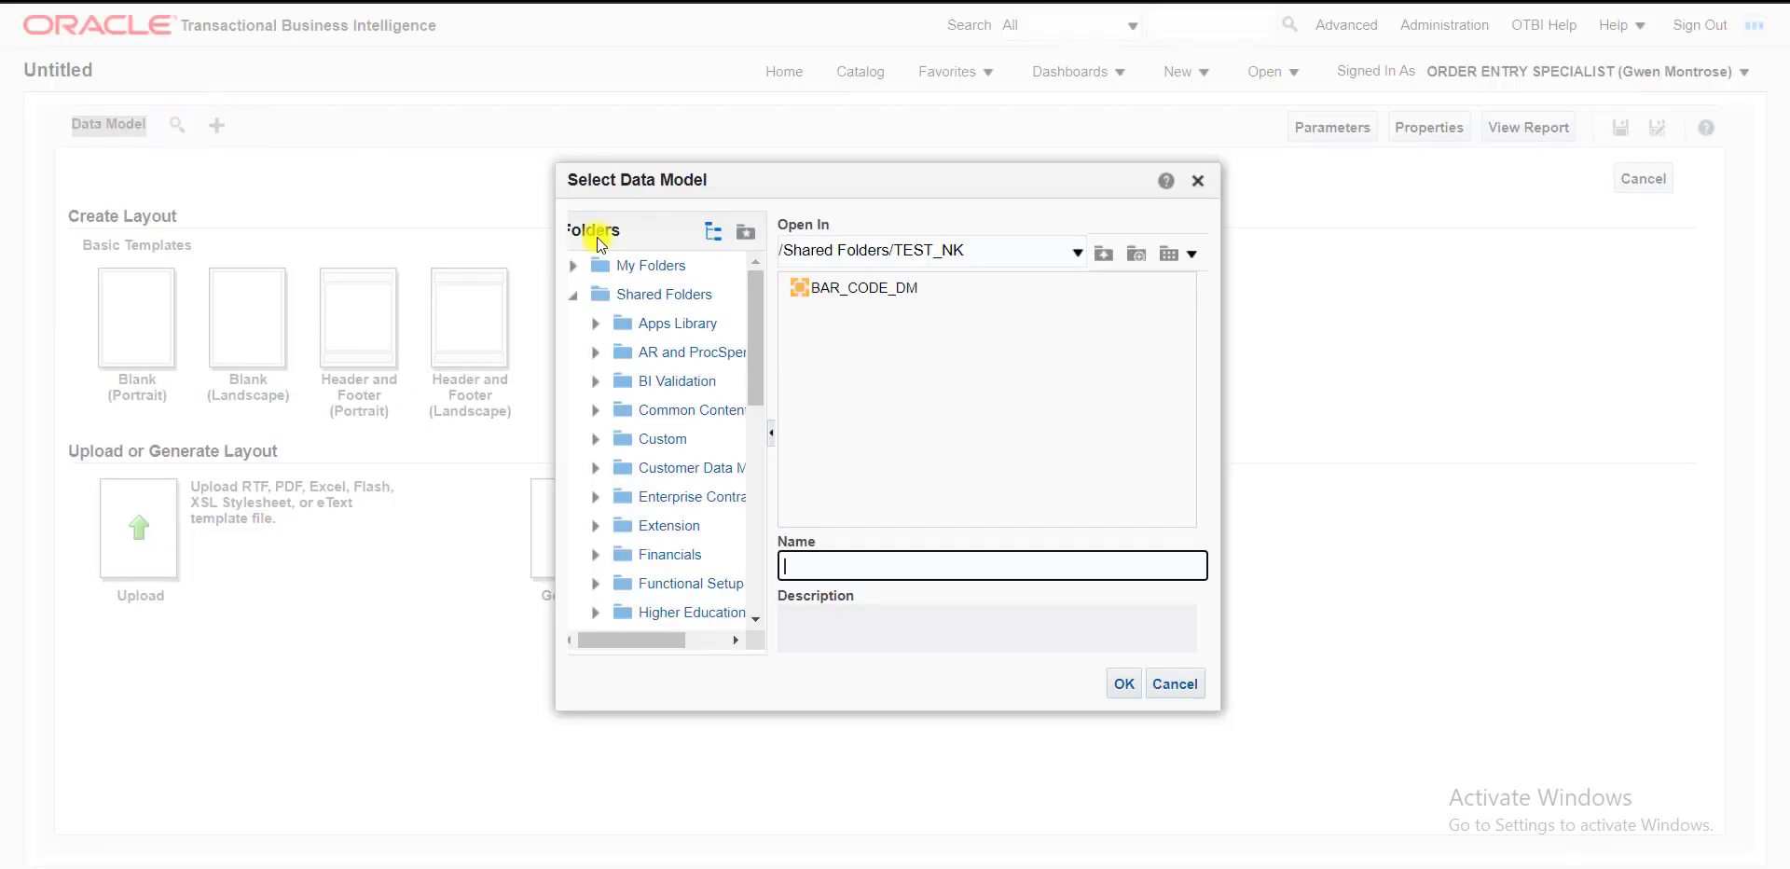
pyautogui.click(876, 287)
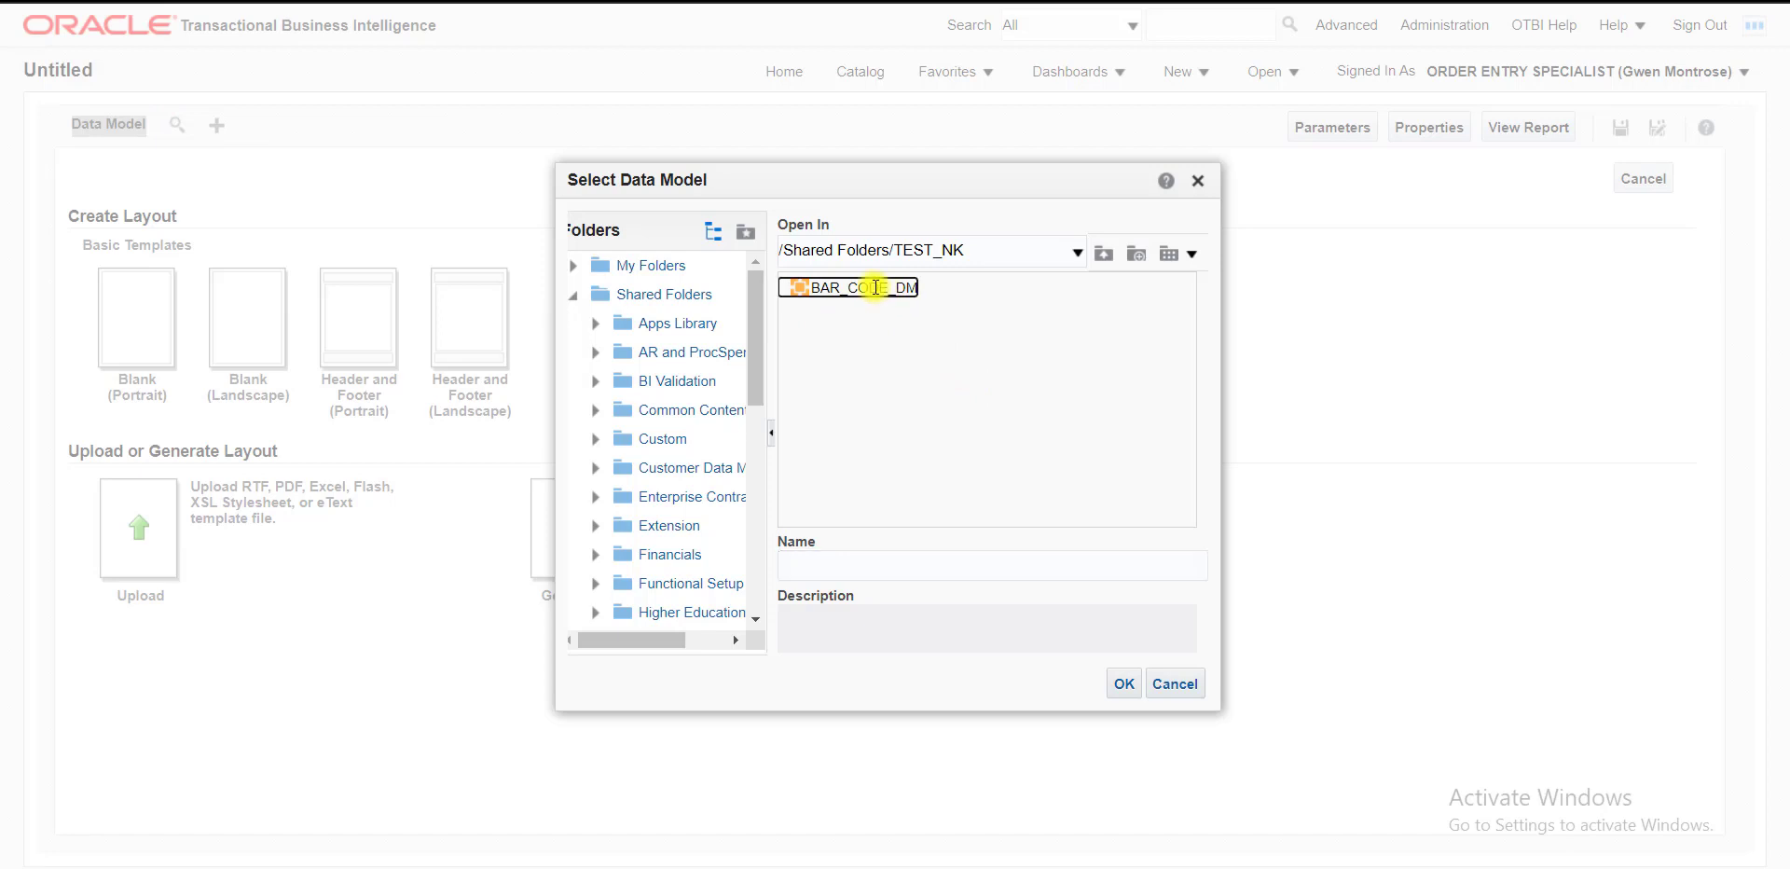
pyautogui.doubleClick(877, 288)
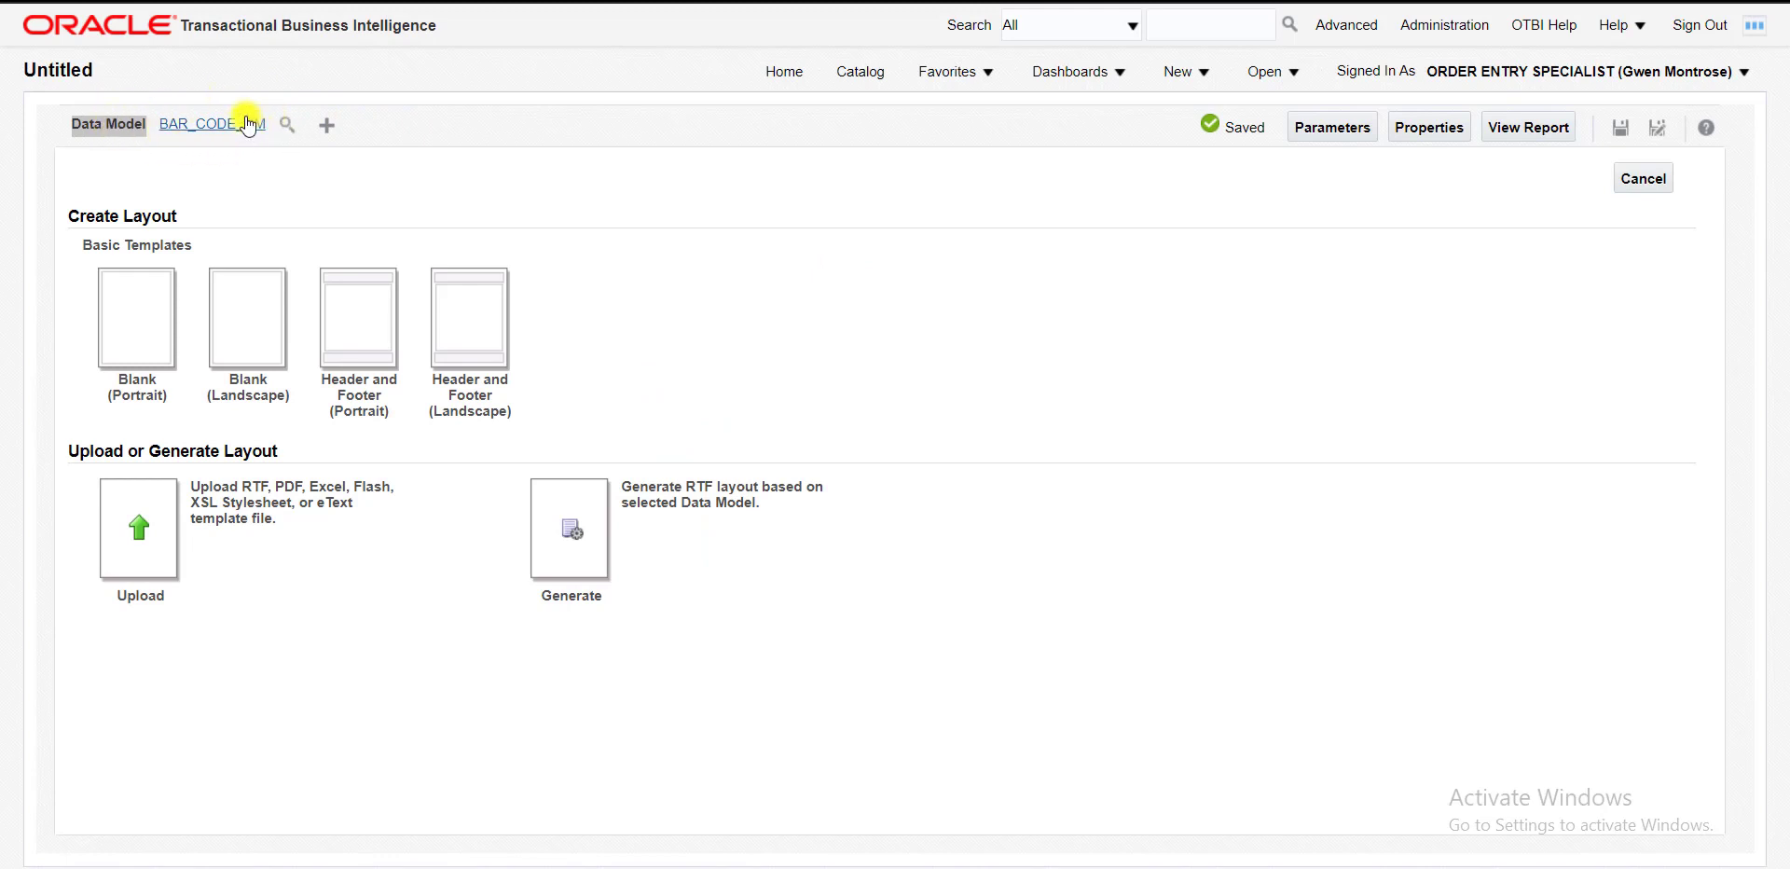
# - Generate an RTF layout from the data model with the template name BAR_CODE_Template
pyautogui.click(585, 530)
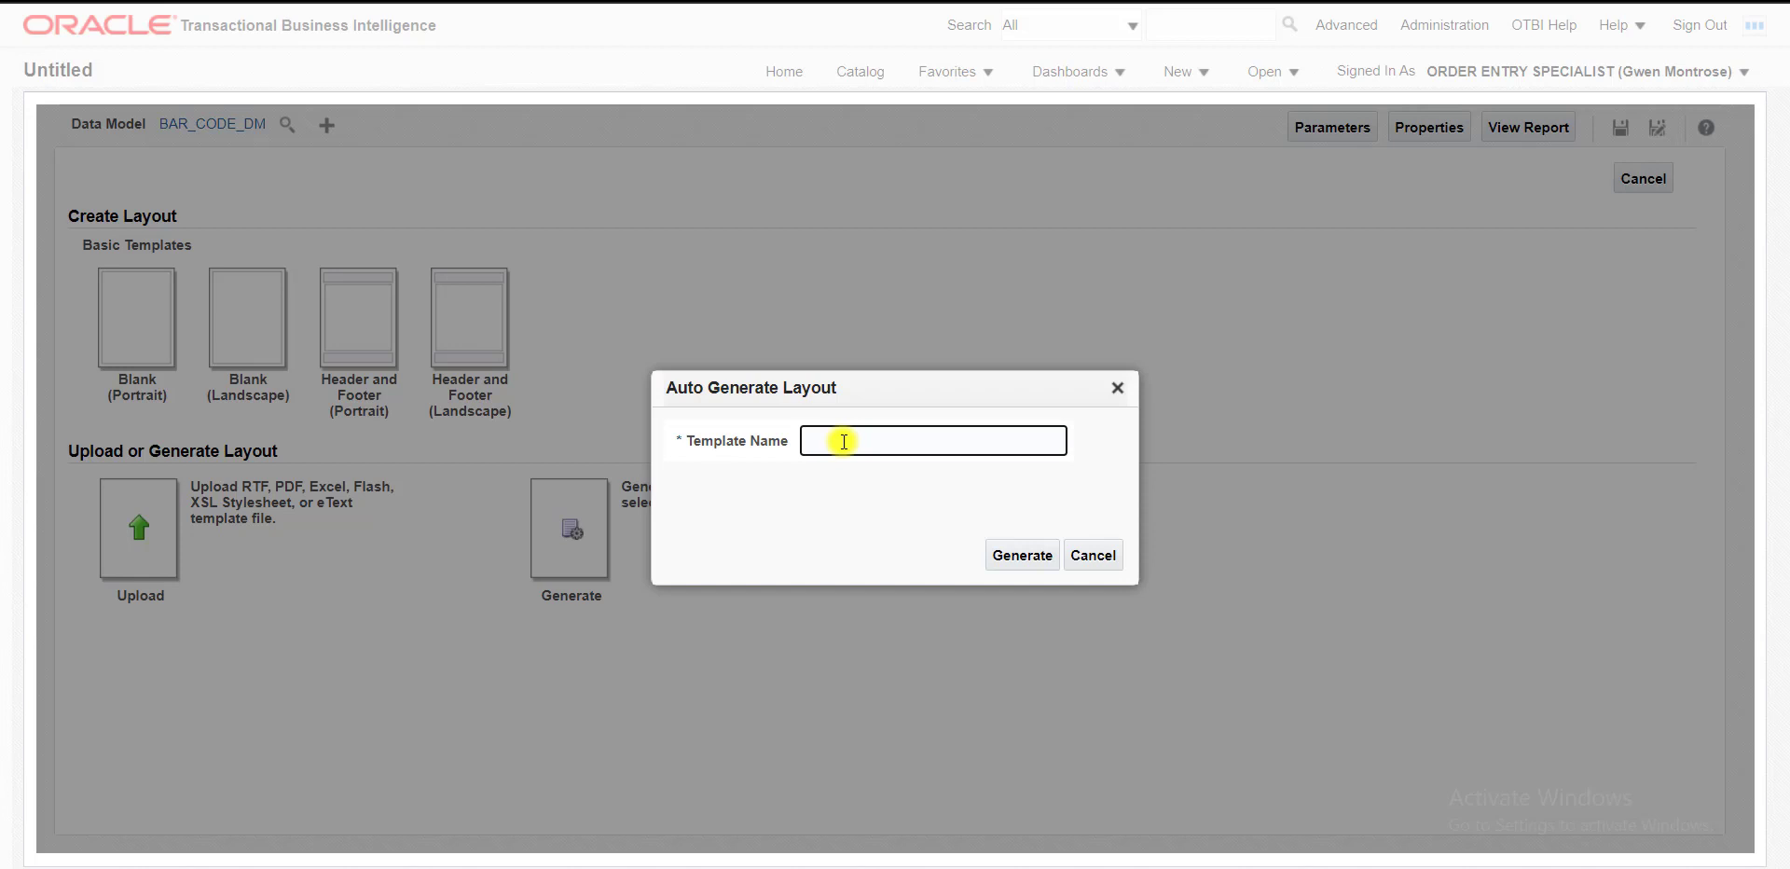
pyautogui.write('BAR_CODE_Template')
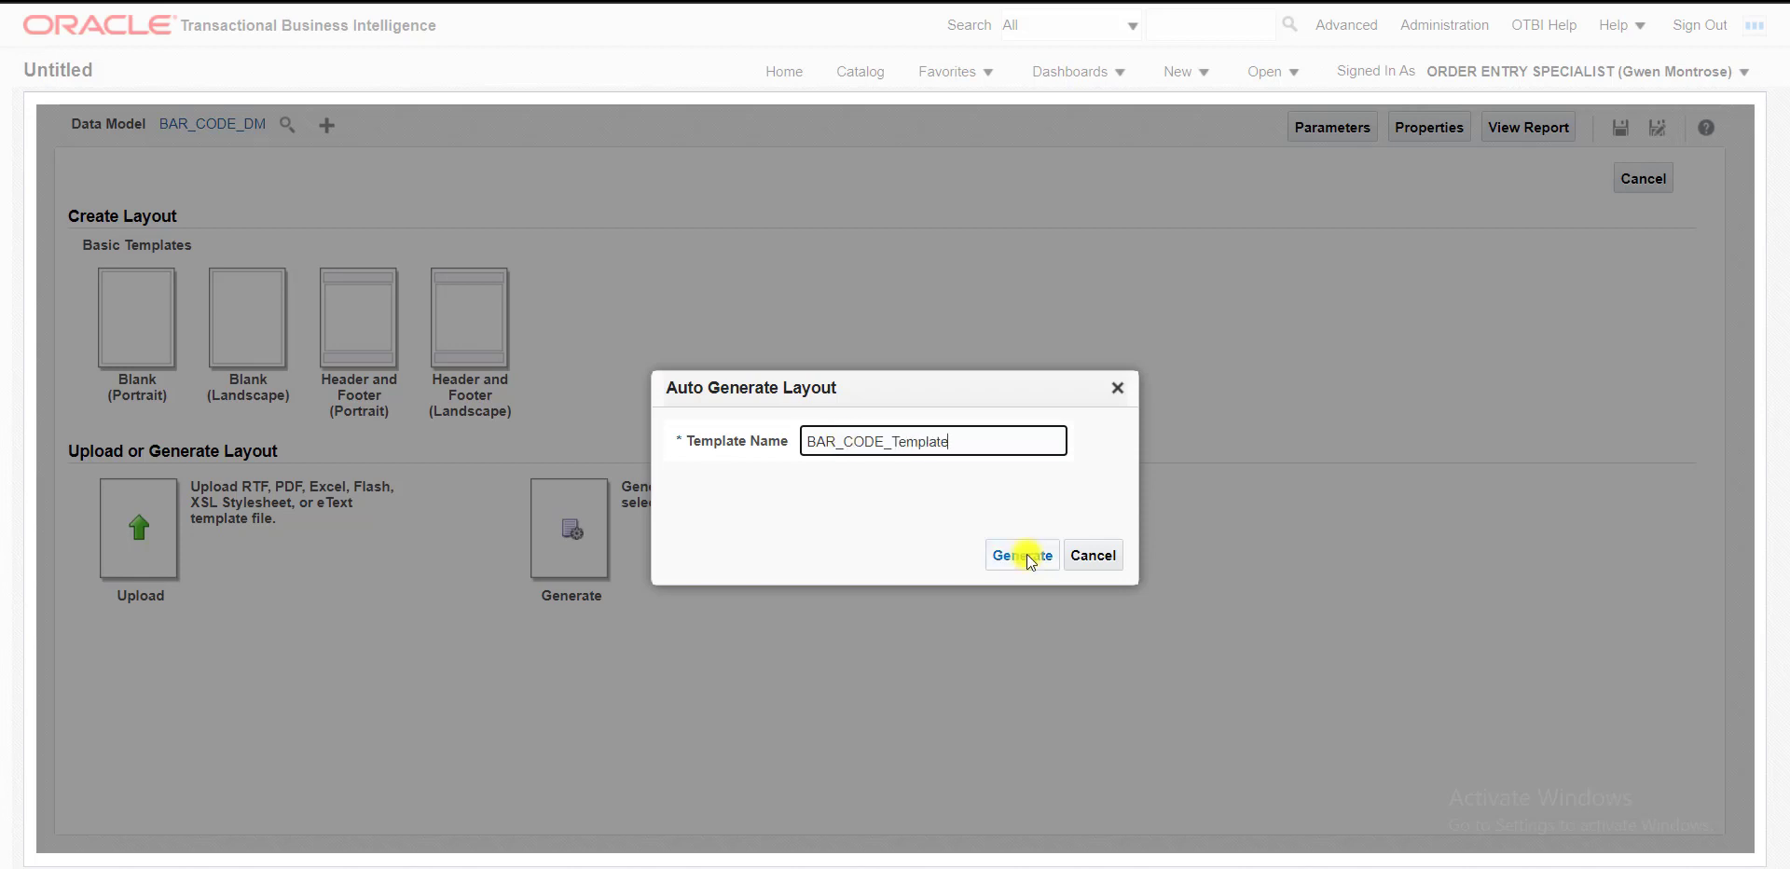
pyautogui.click(1030, 559)
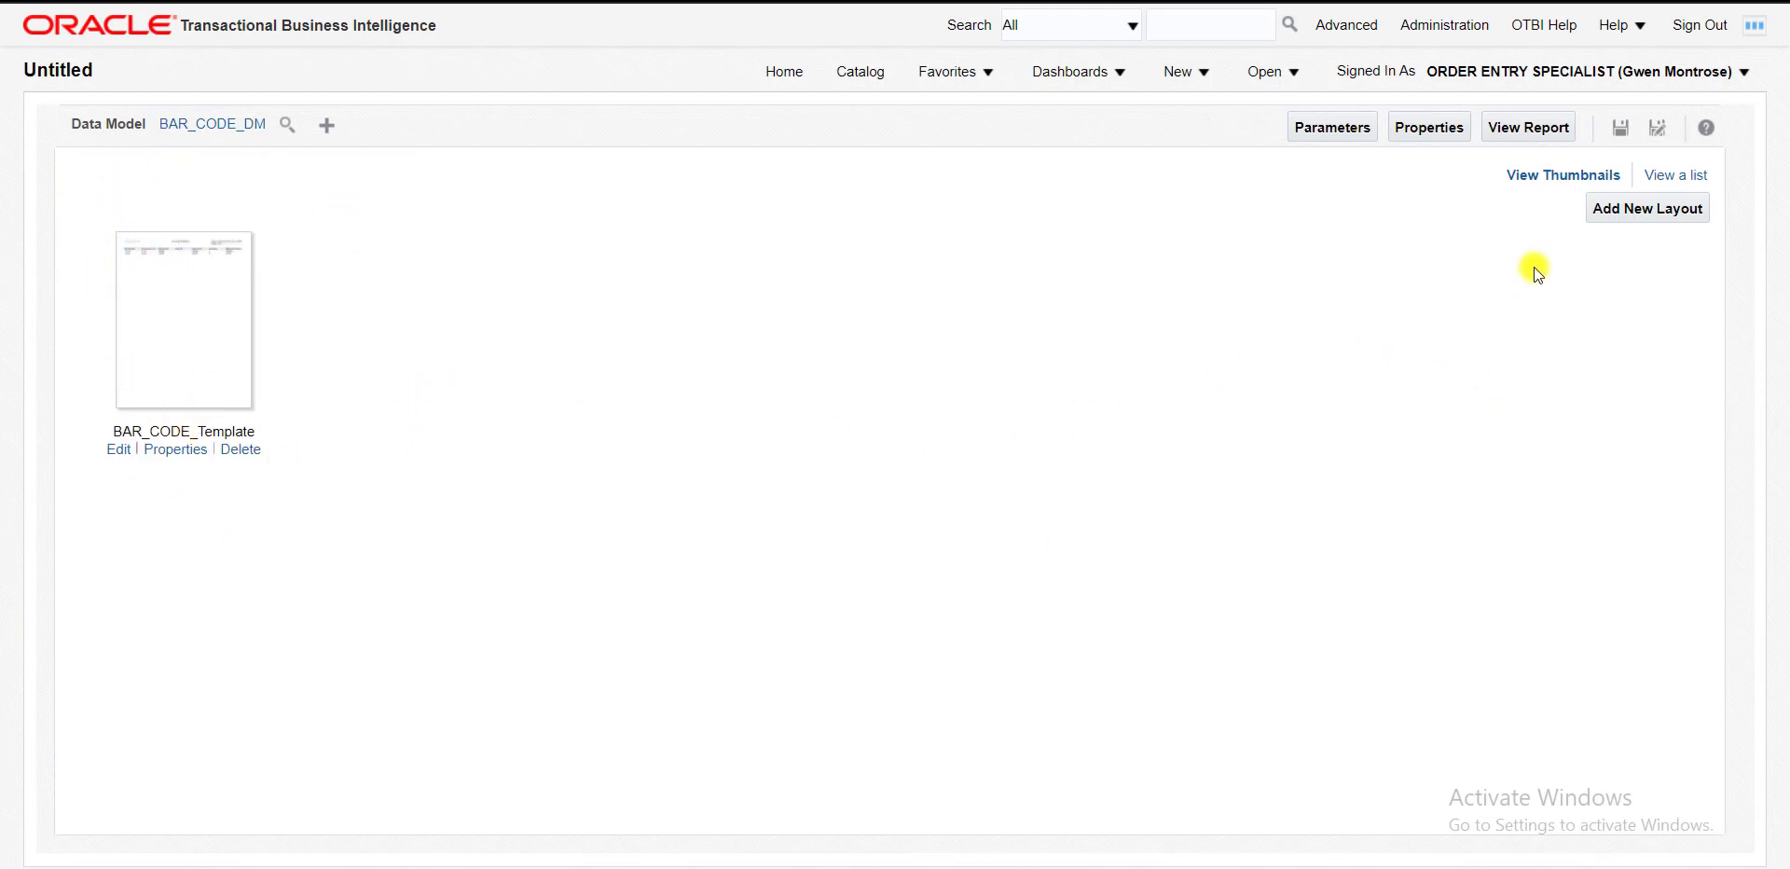
# - Save the report as BAR_CODE_LAYOUT in the TEST_NK folder, using the same text as its description
pyautogui.click(1621, 131)
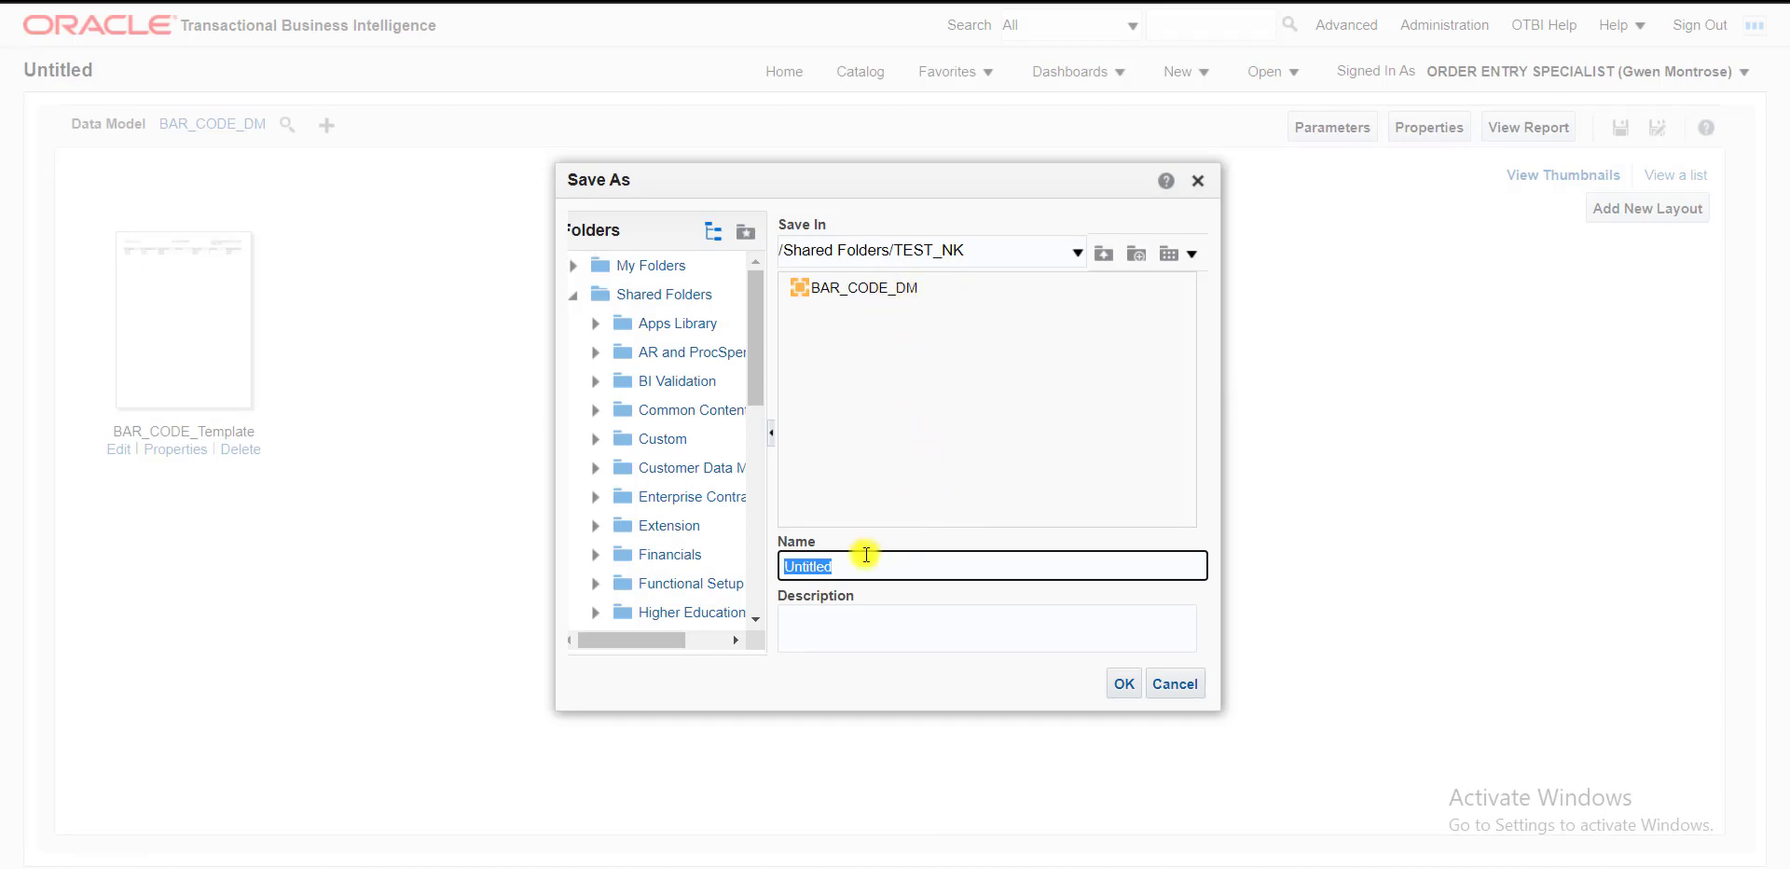
pyautogui.write('BAR_CODE_LAYOUT')
pyautogui.doubleClick(867, 558)
pyautogui.hotkey('ctrl', 'c')
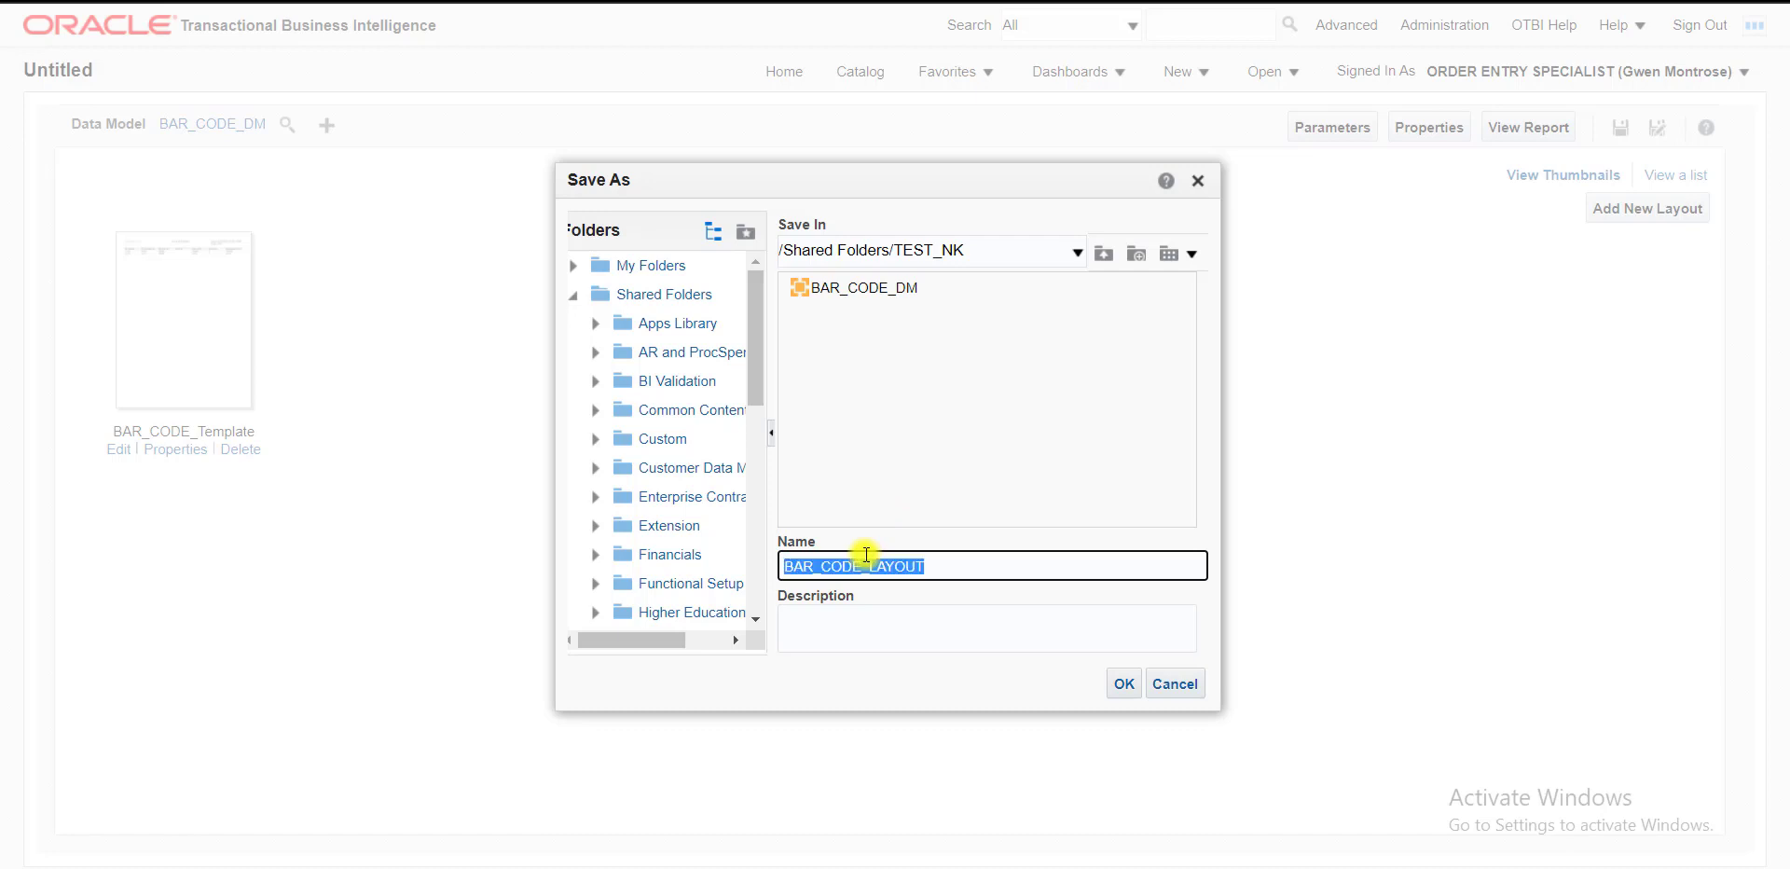
pyautogui.click(910, 631)
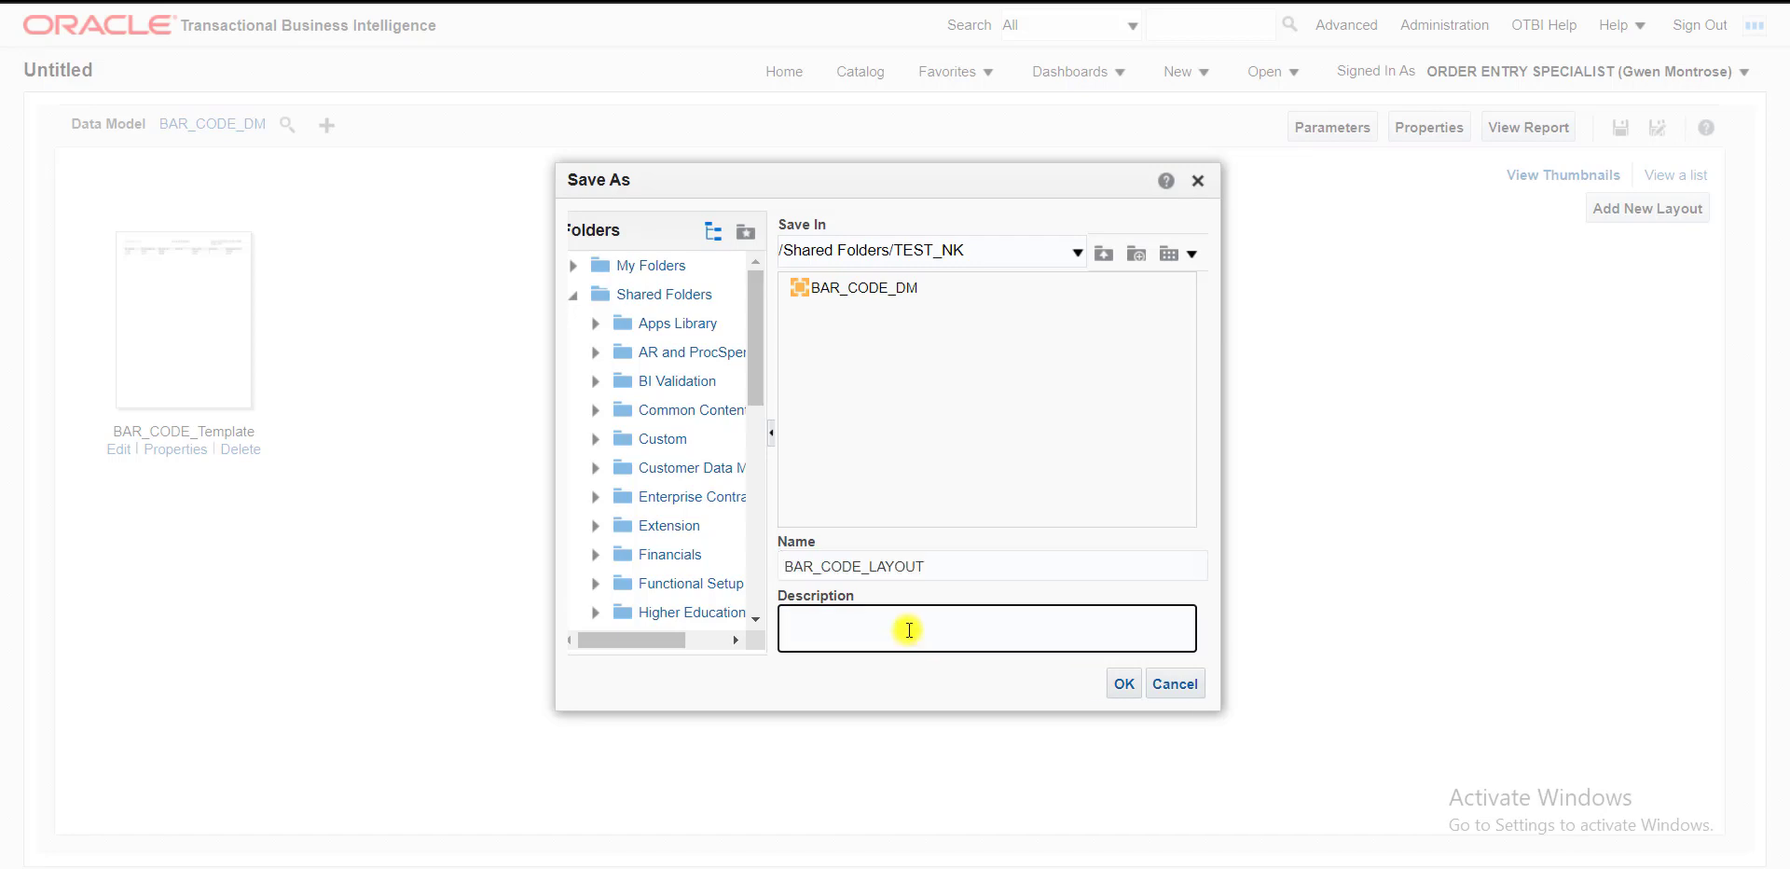
pyautogui.hotkey('ctrl', 'v')
pyautogui.click(1117, 684)
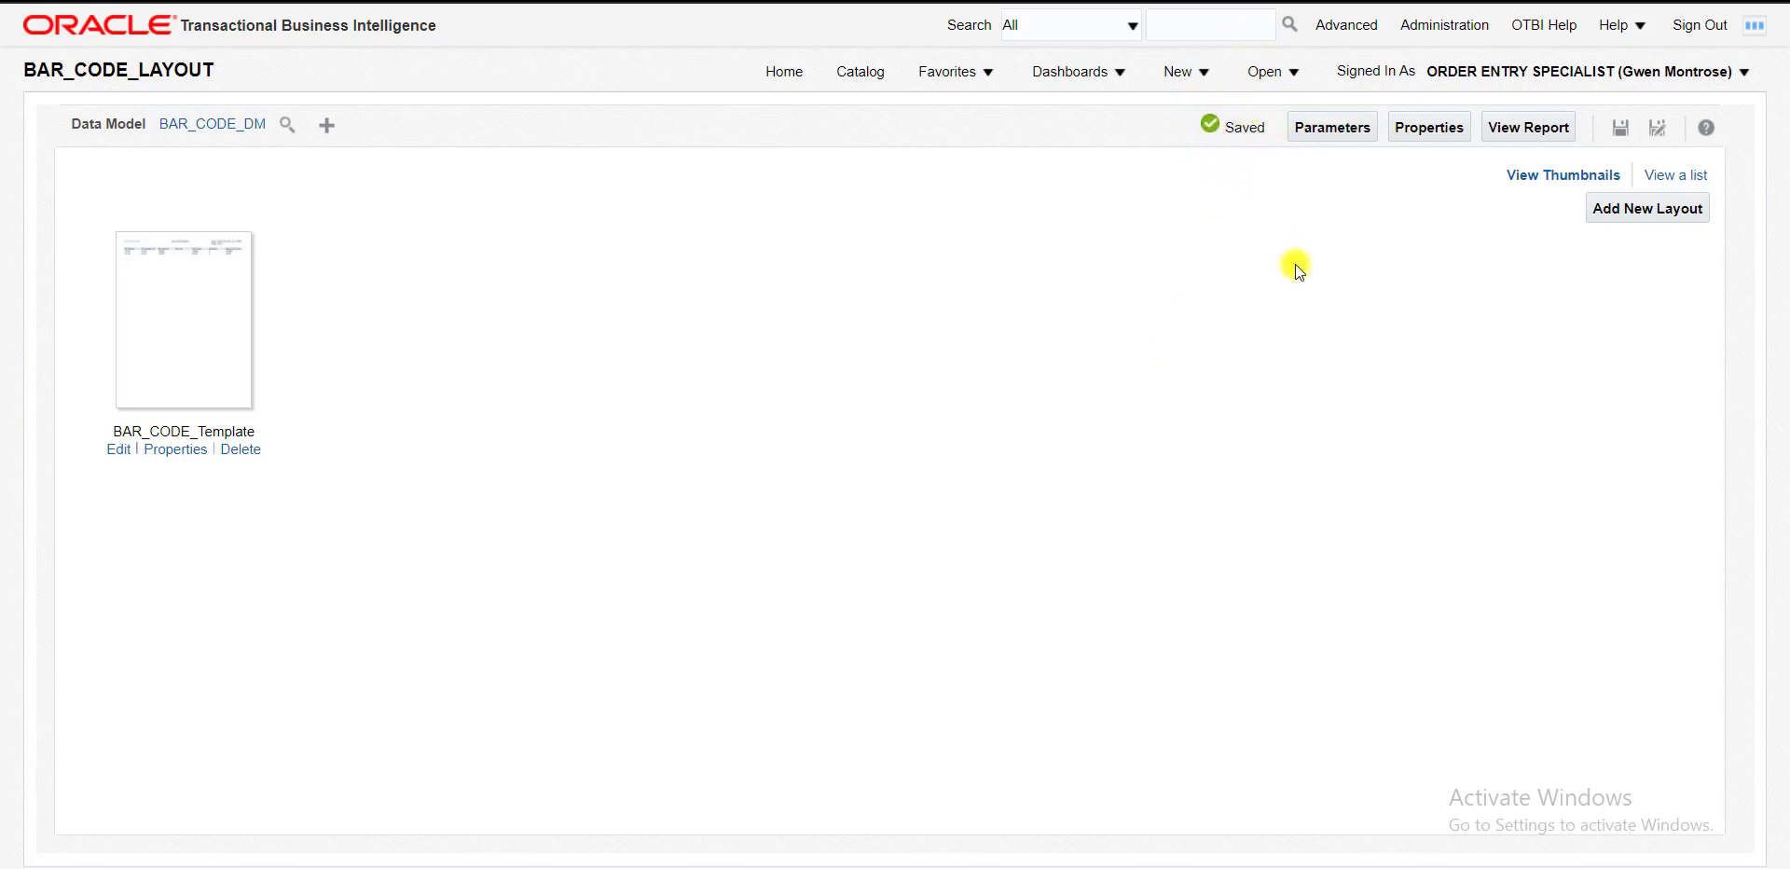
# - View the report, display its output as PDF and examine the PO_Header value in the first row
pyautogui.click(1511, 133)
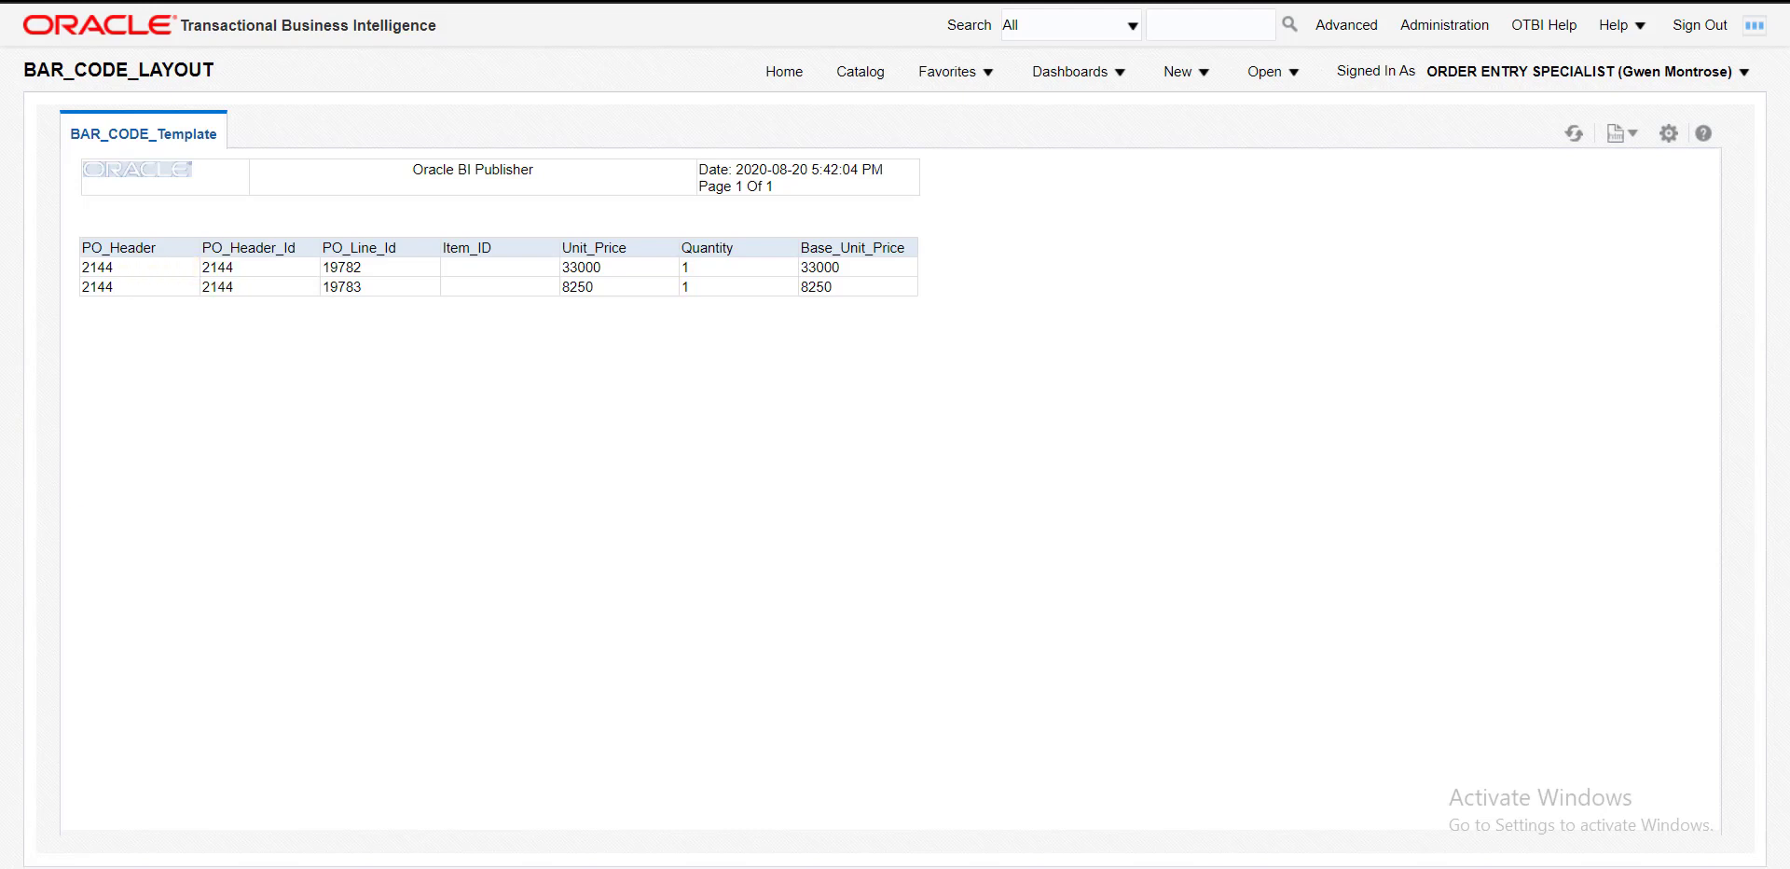
pyautogui.click(1620, 135)
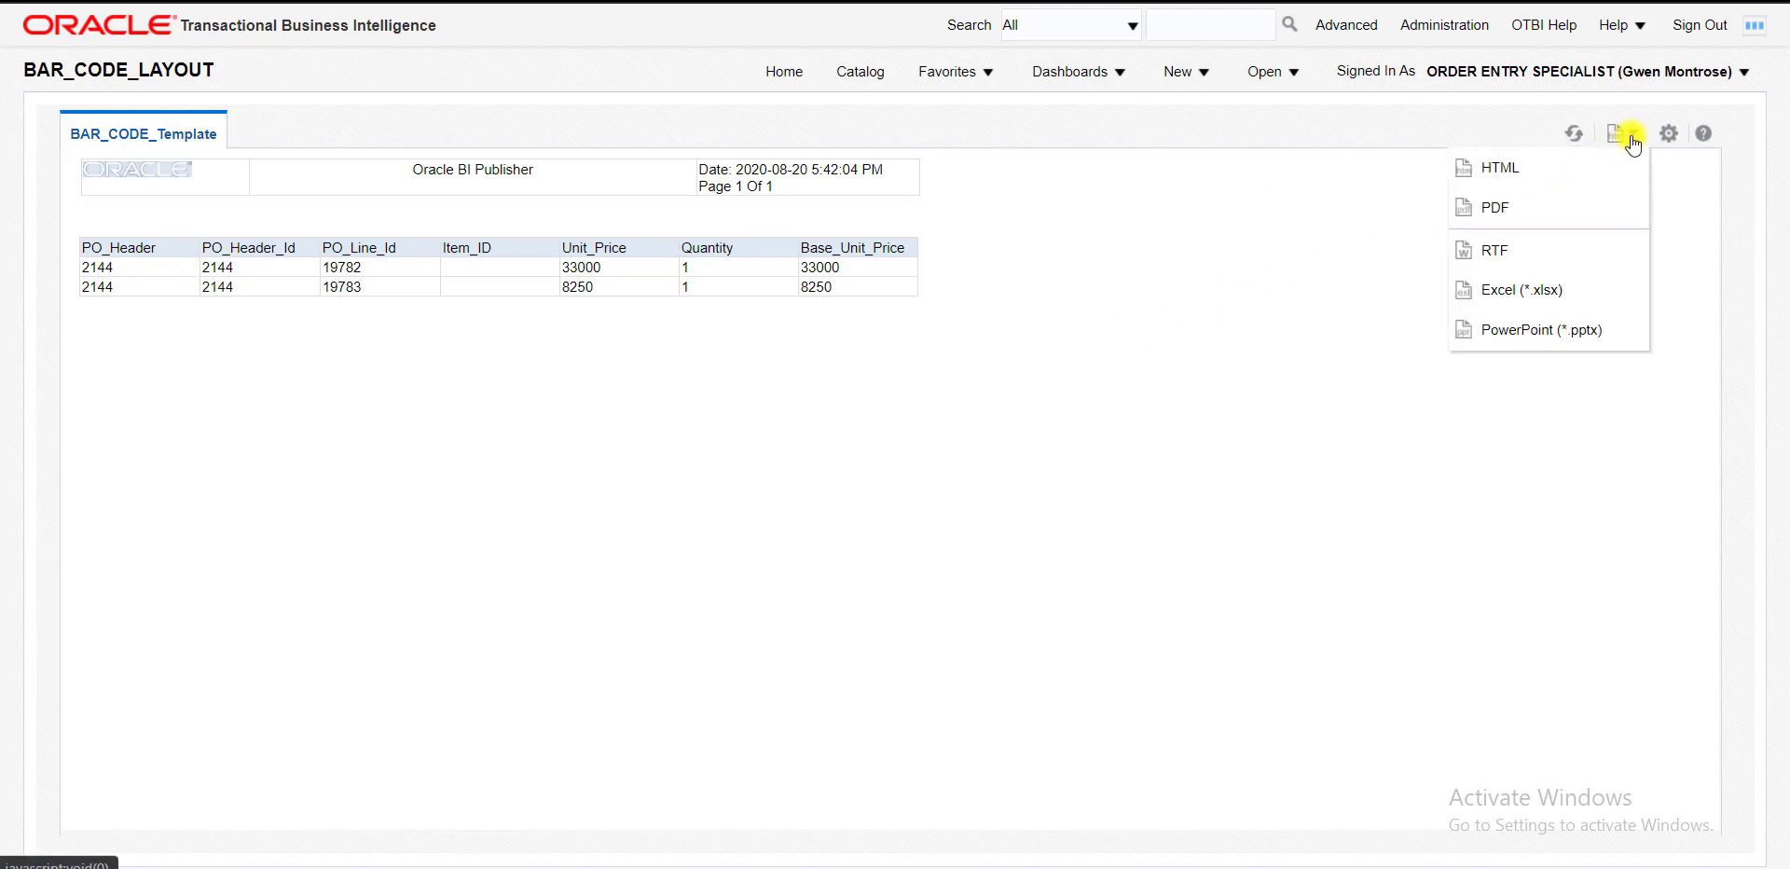
pyautogui.click(1482, 209)
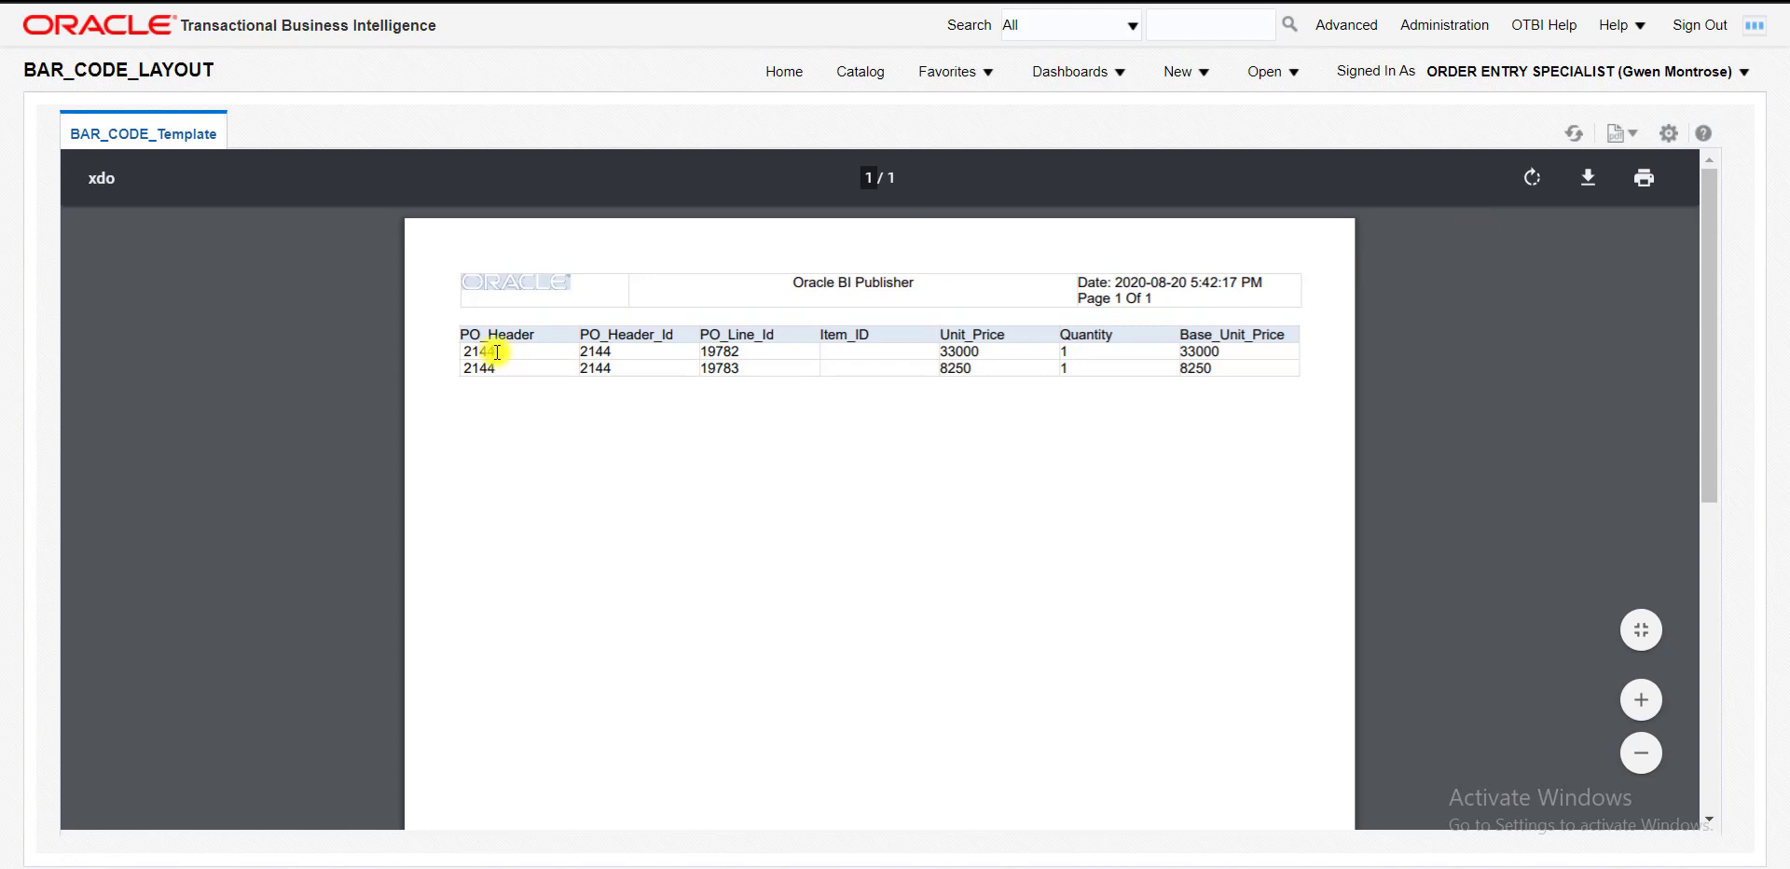
pyautogui.moveTo(501, 355); pyautogui.dragTo(466, 347)
pyautogui.click(496, 351)
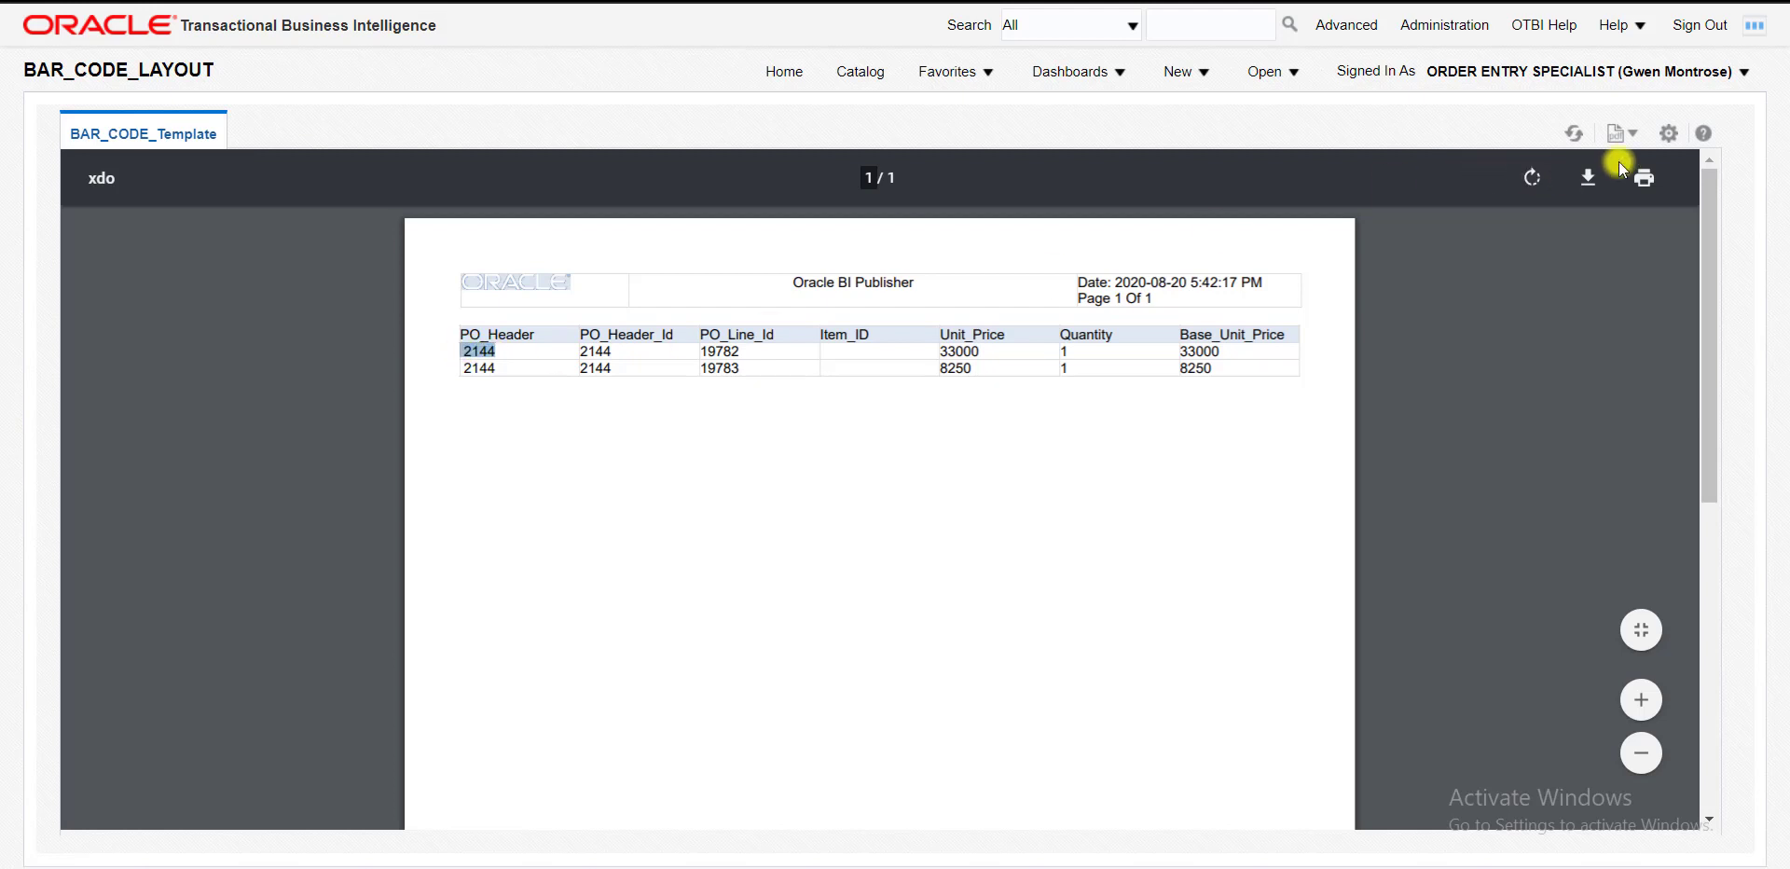
# - Reopen the report for editing and download the RTF file of the BAR_CODE_Template layout
pyautogui.click(1635, 138)
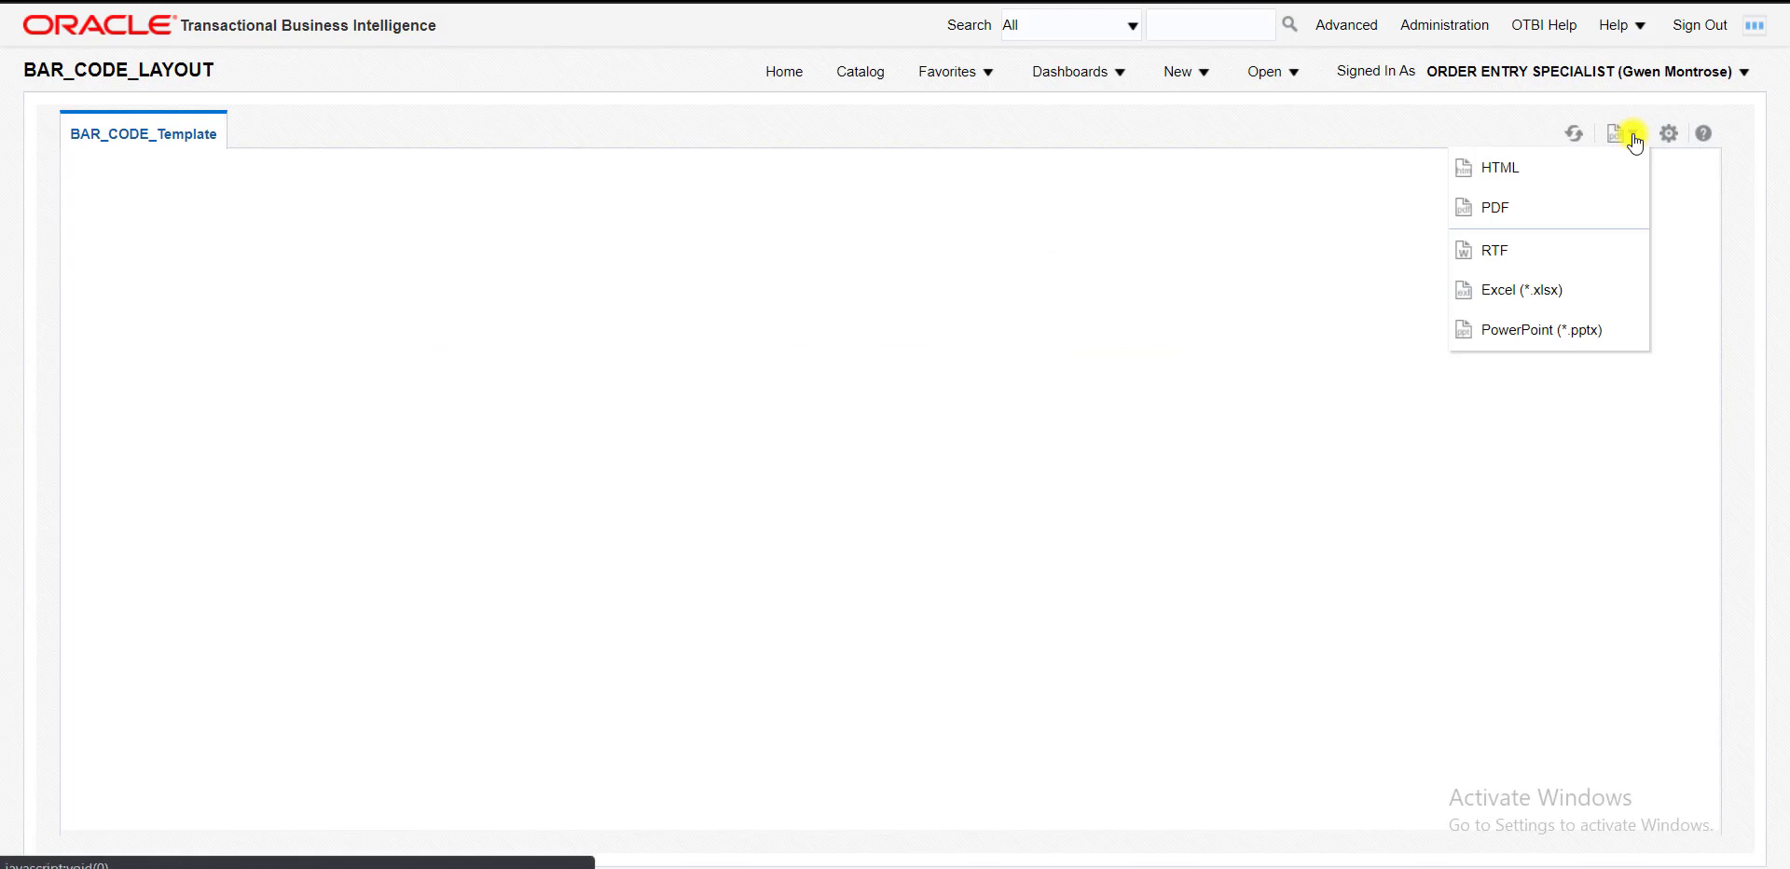
pyautogui.click(1670, 133)
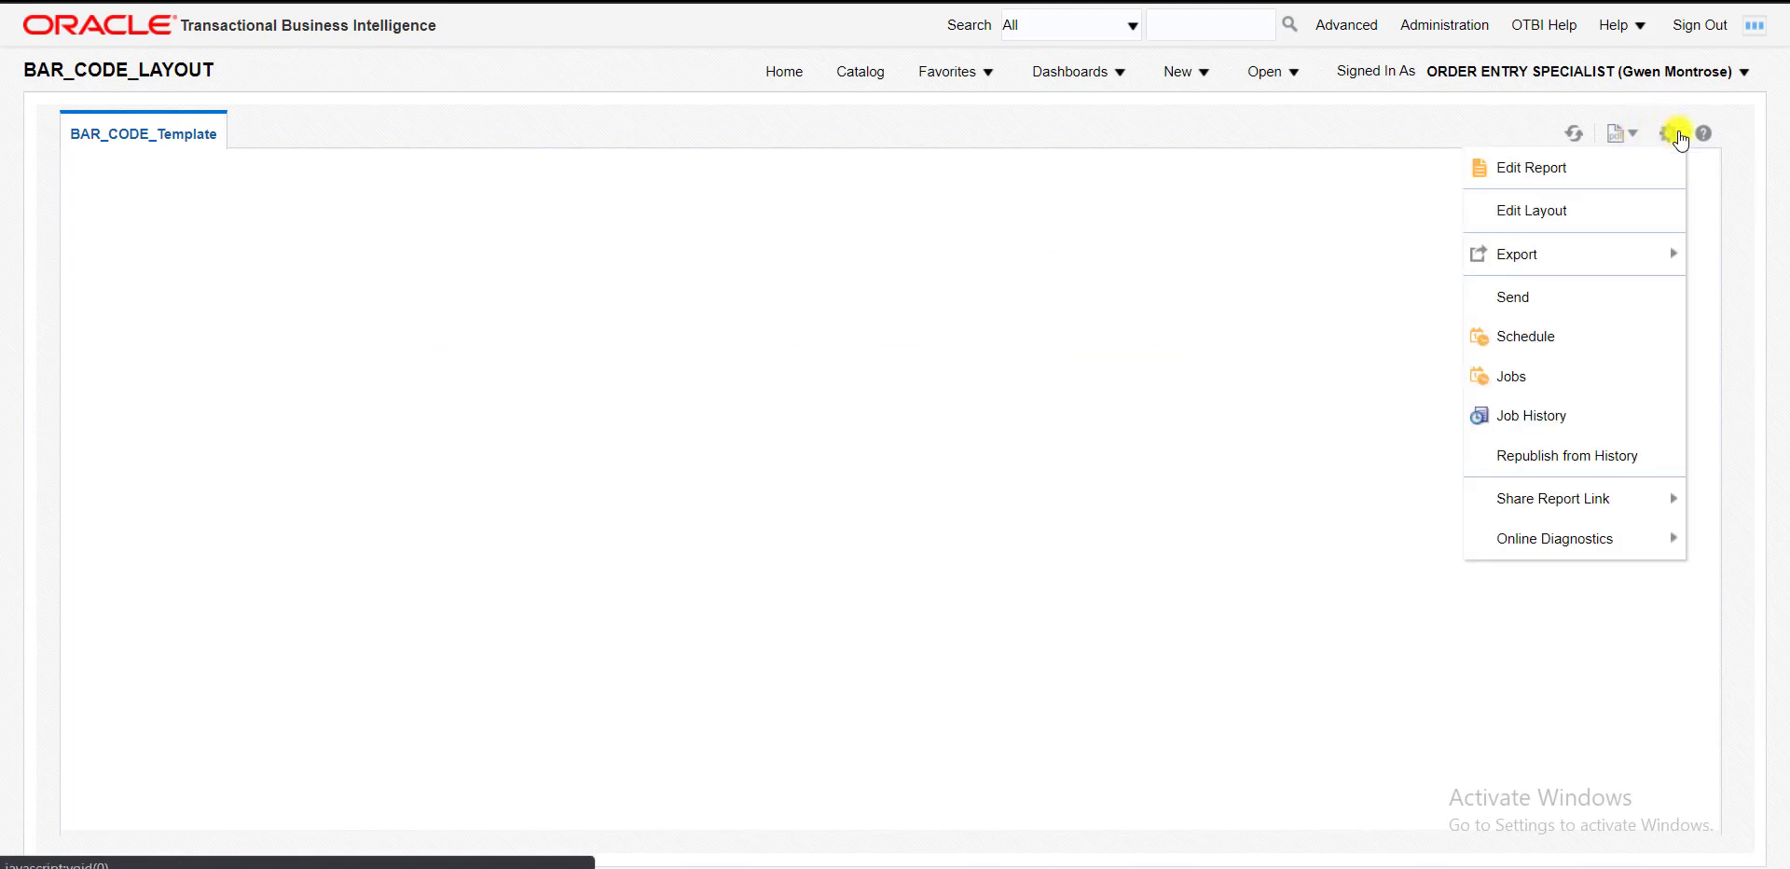
pyautogui.click(1529, 170)
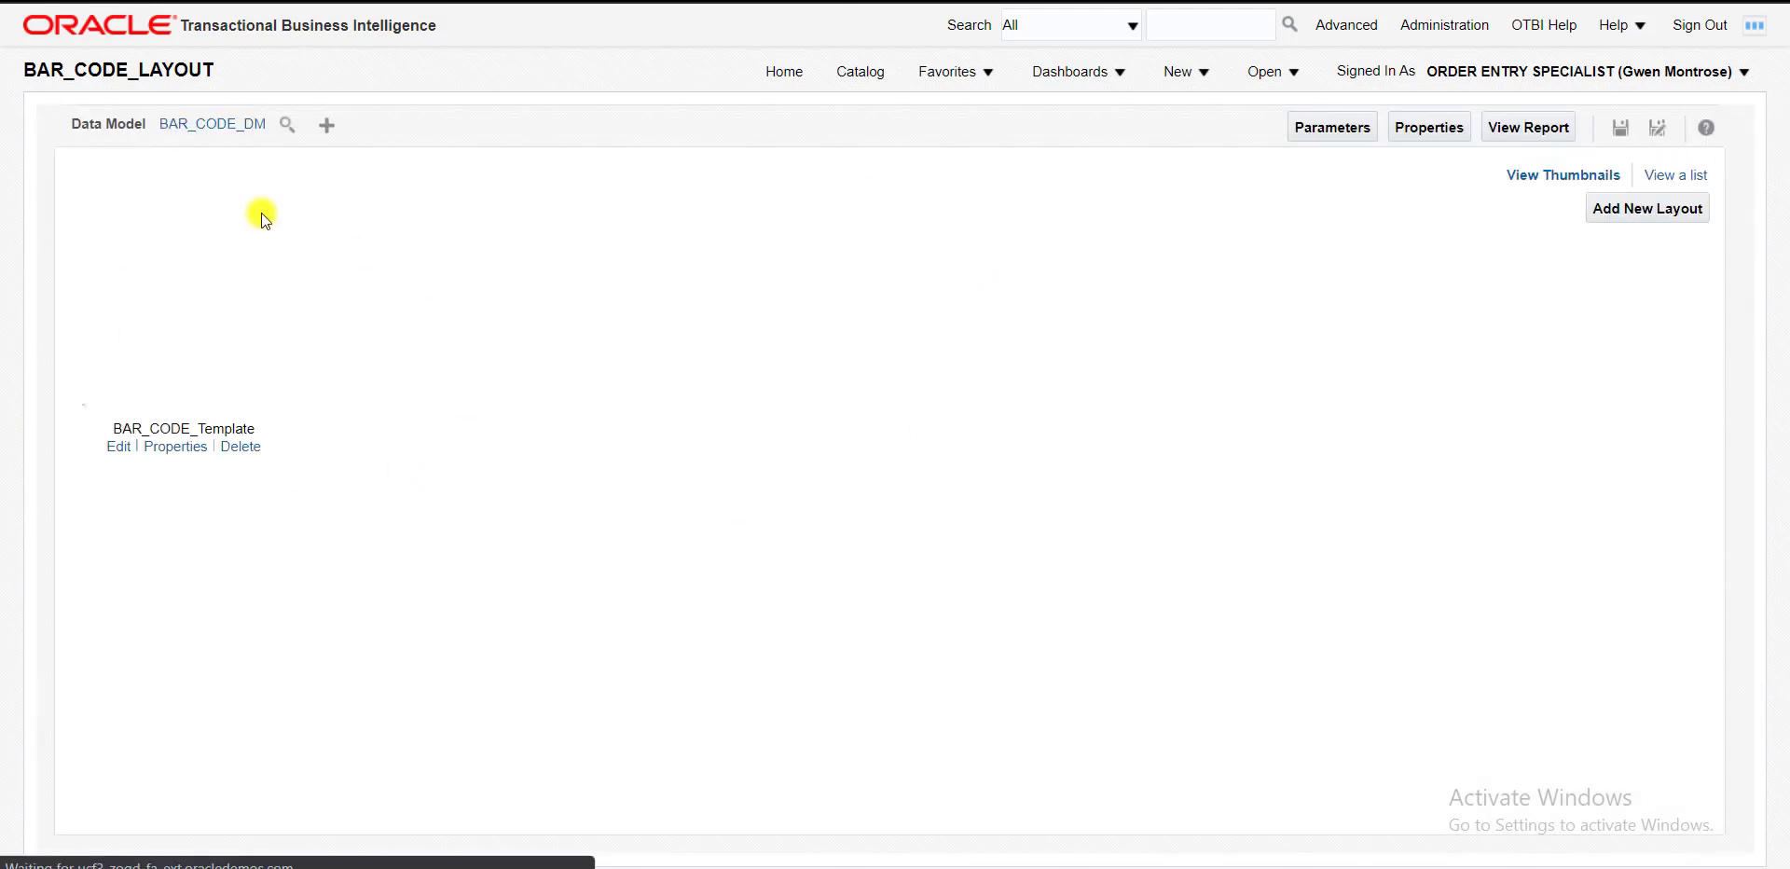
pyautogui.click(119, 451)
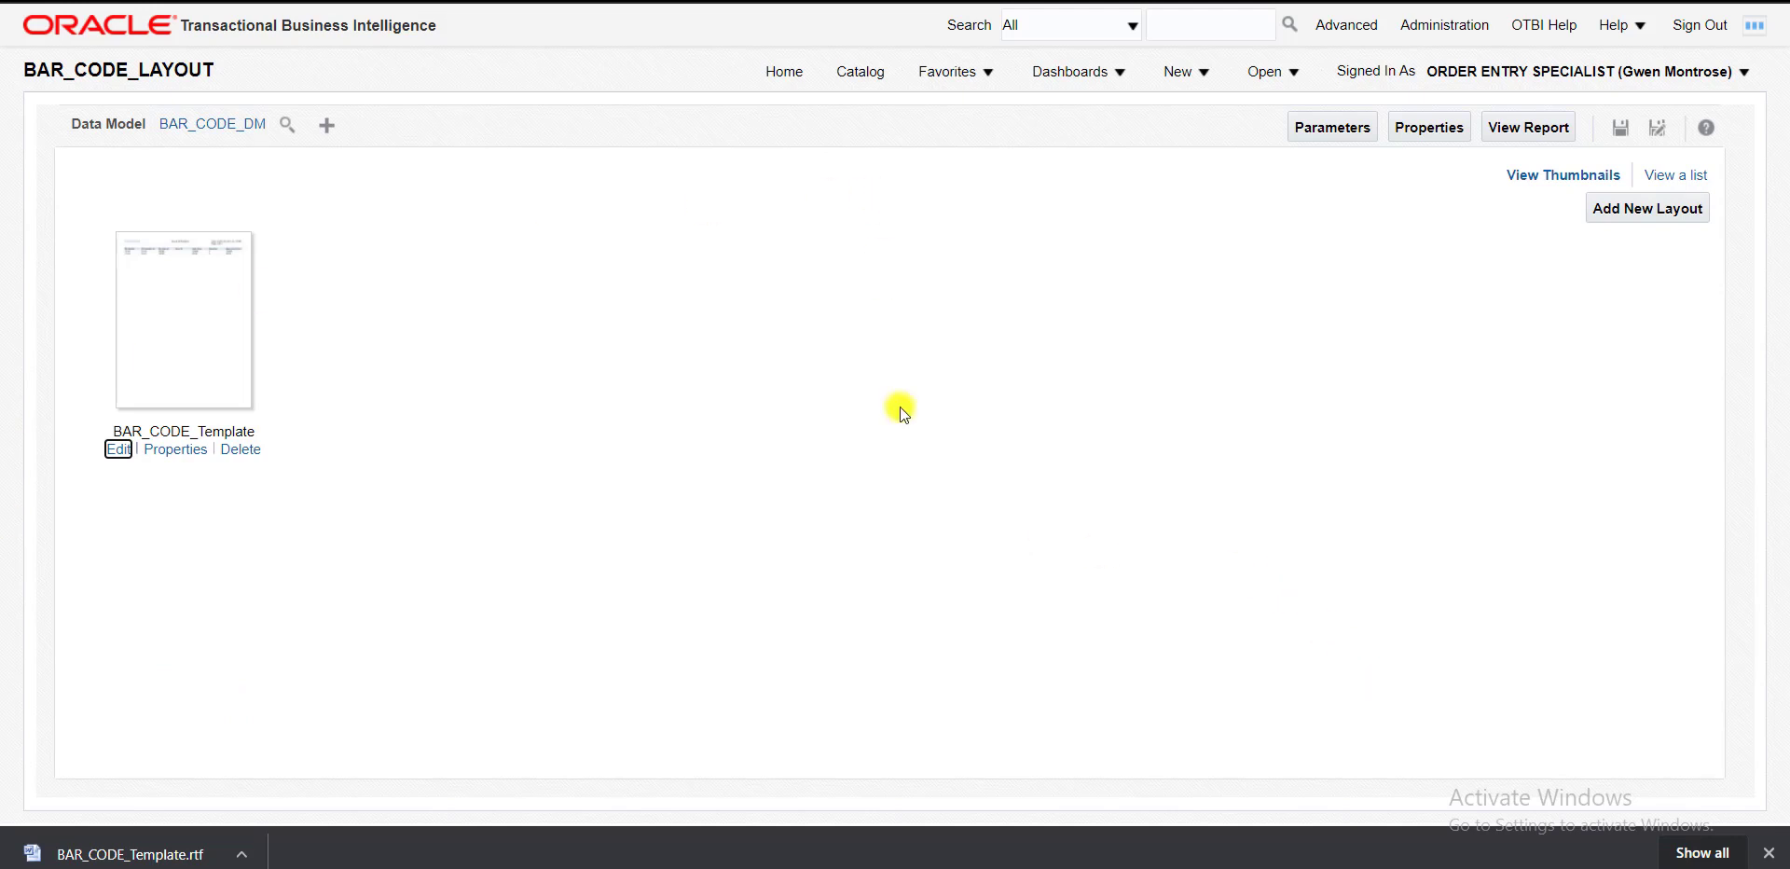
# - Switch to the text editor and add the line "3. Download the .tft file." below the template generation step
pyautogui.hotkey('alt', 'Tab')
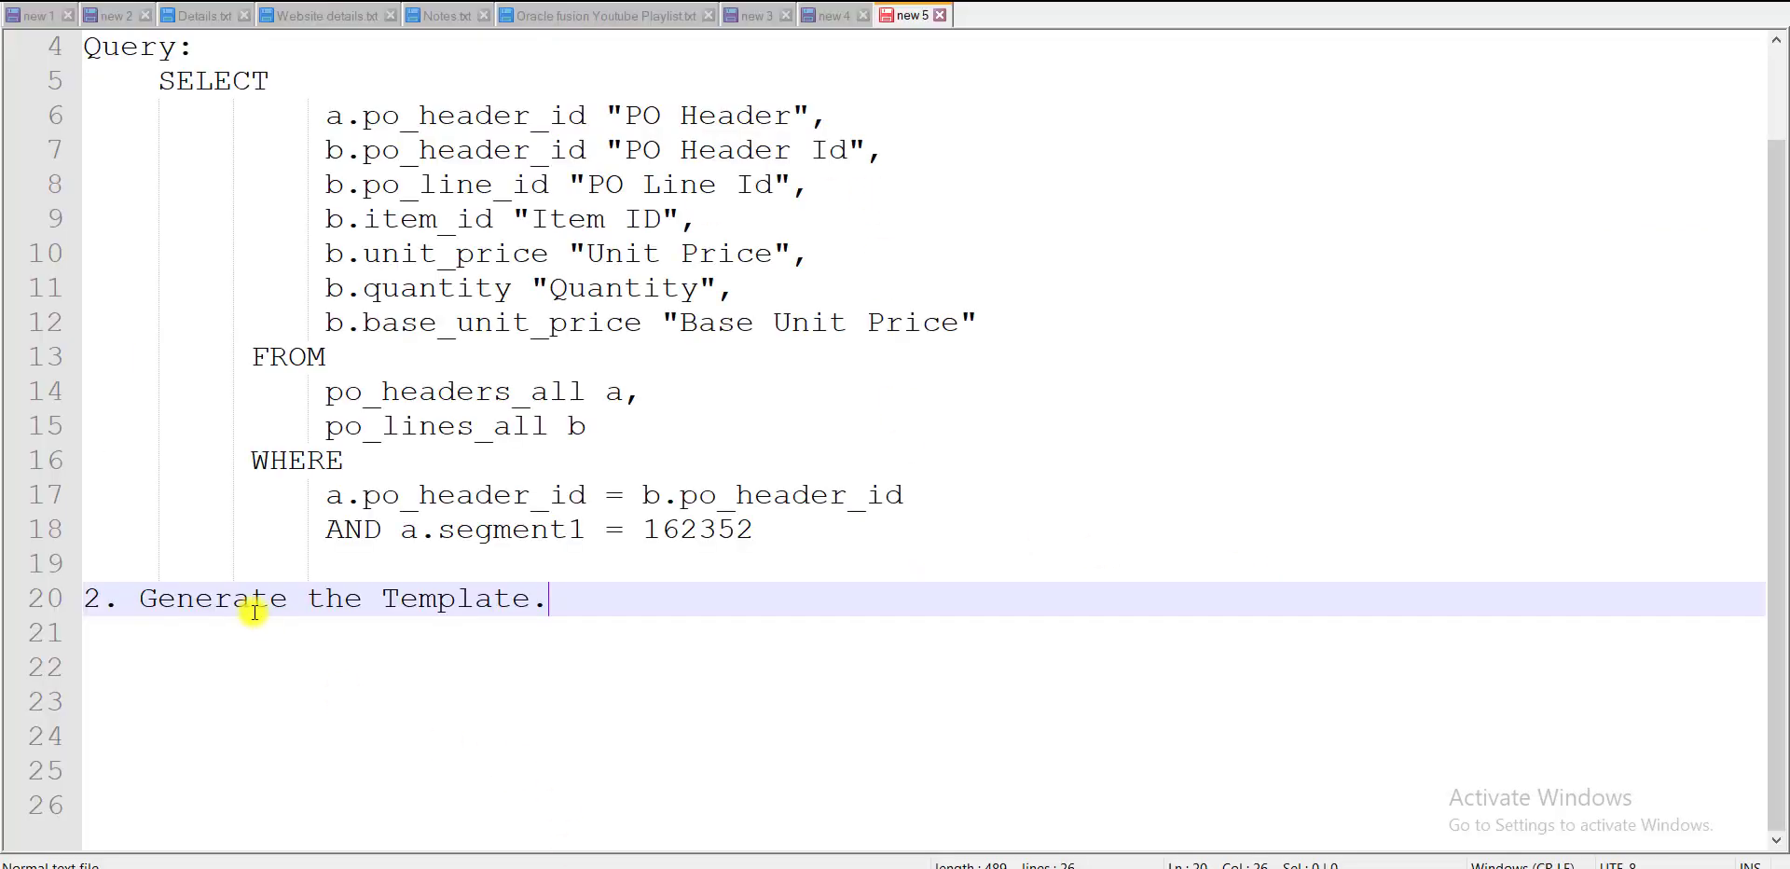
pyautogui.press('Return')
pyautogui.press('Return')
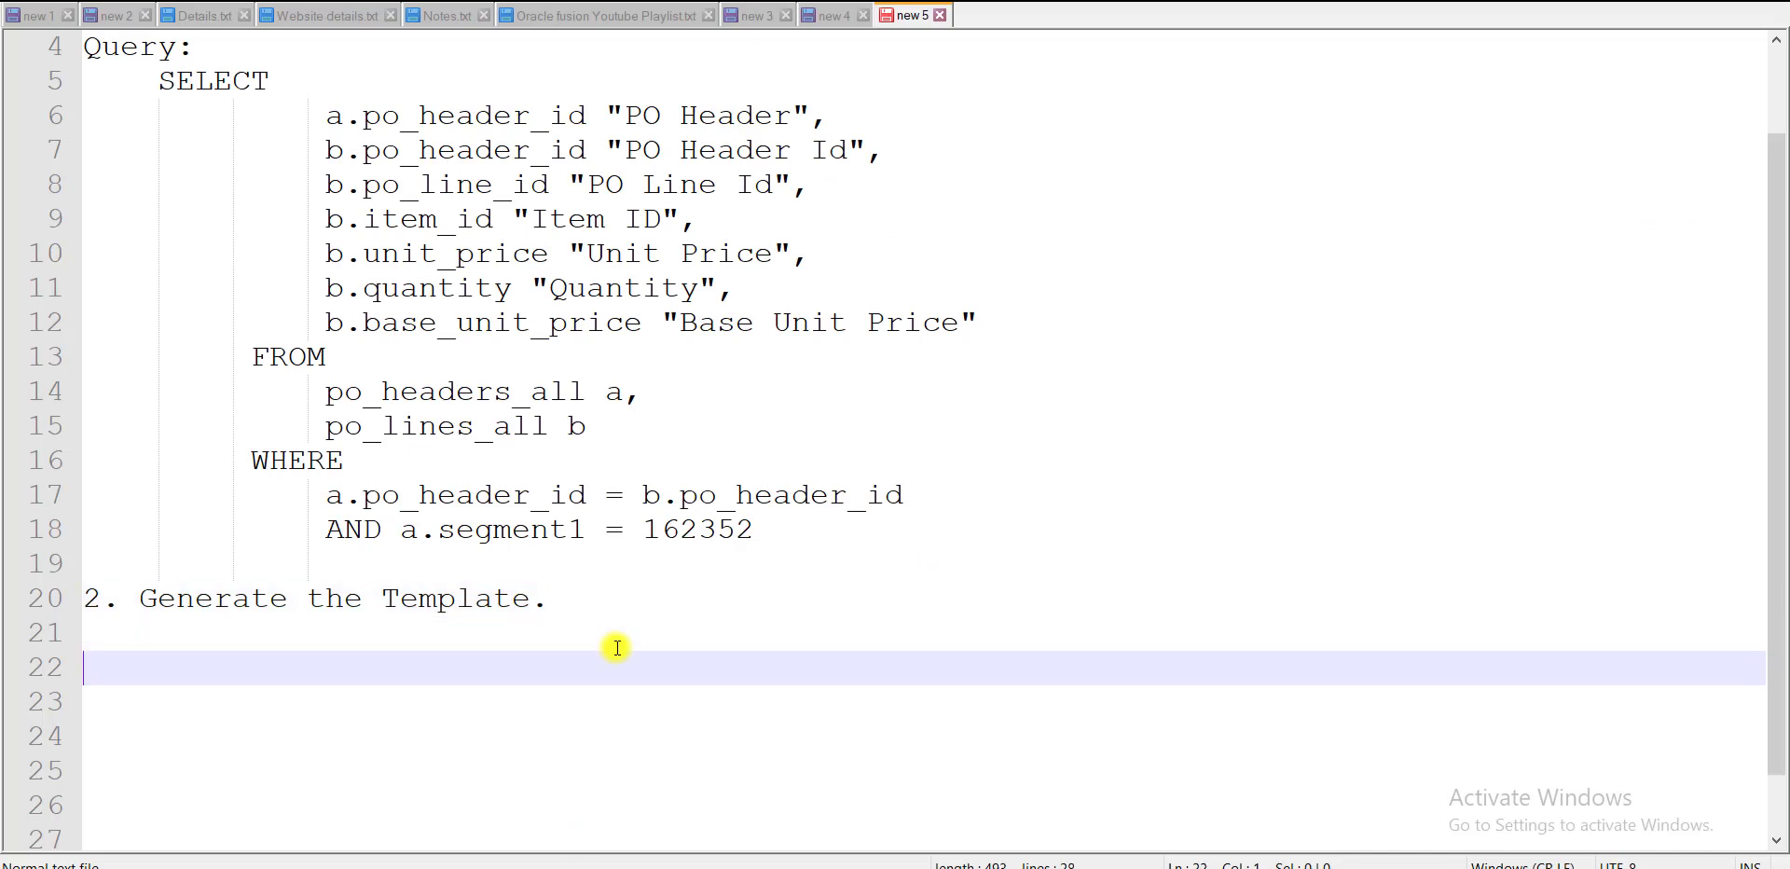
pyautogui.write('3. Download the ')
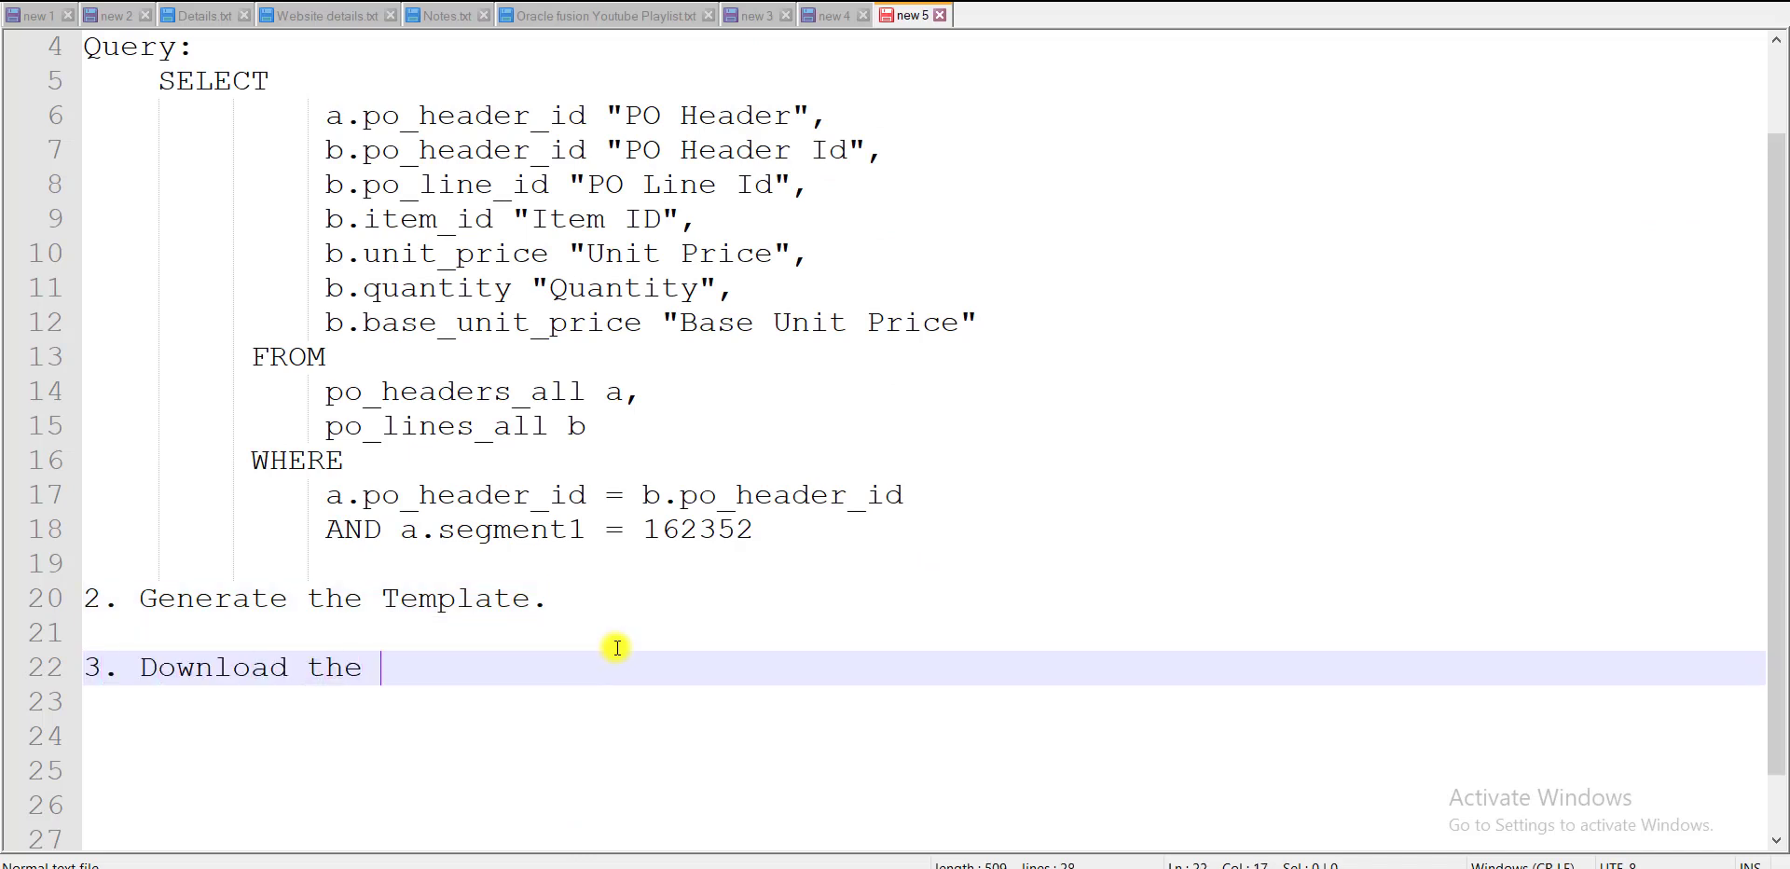
pyautogui.write('.tft file.')
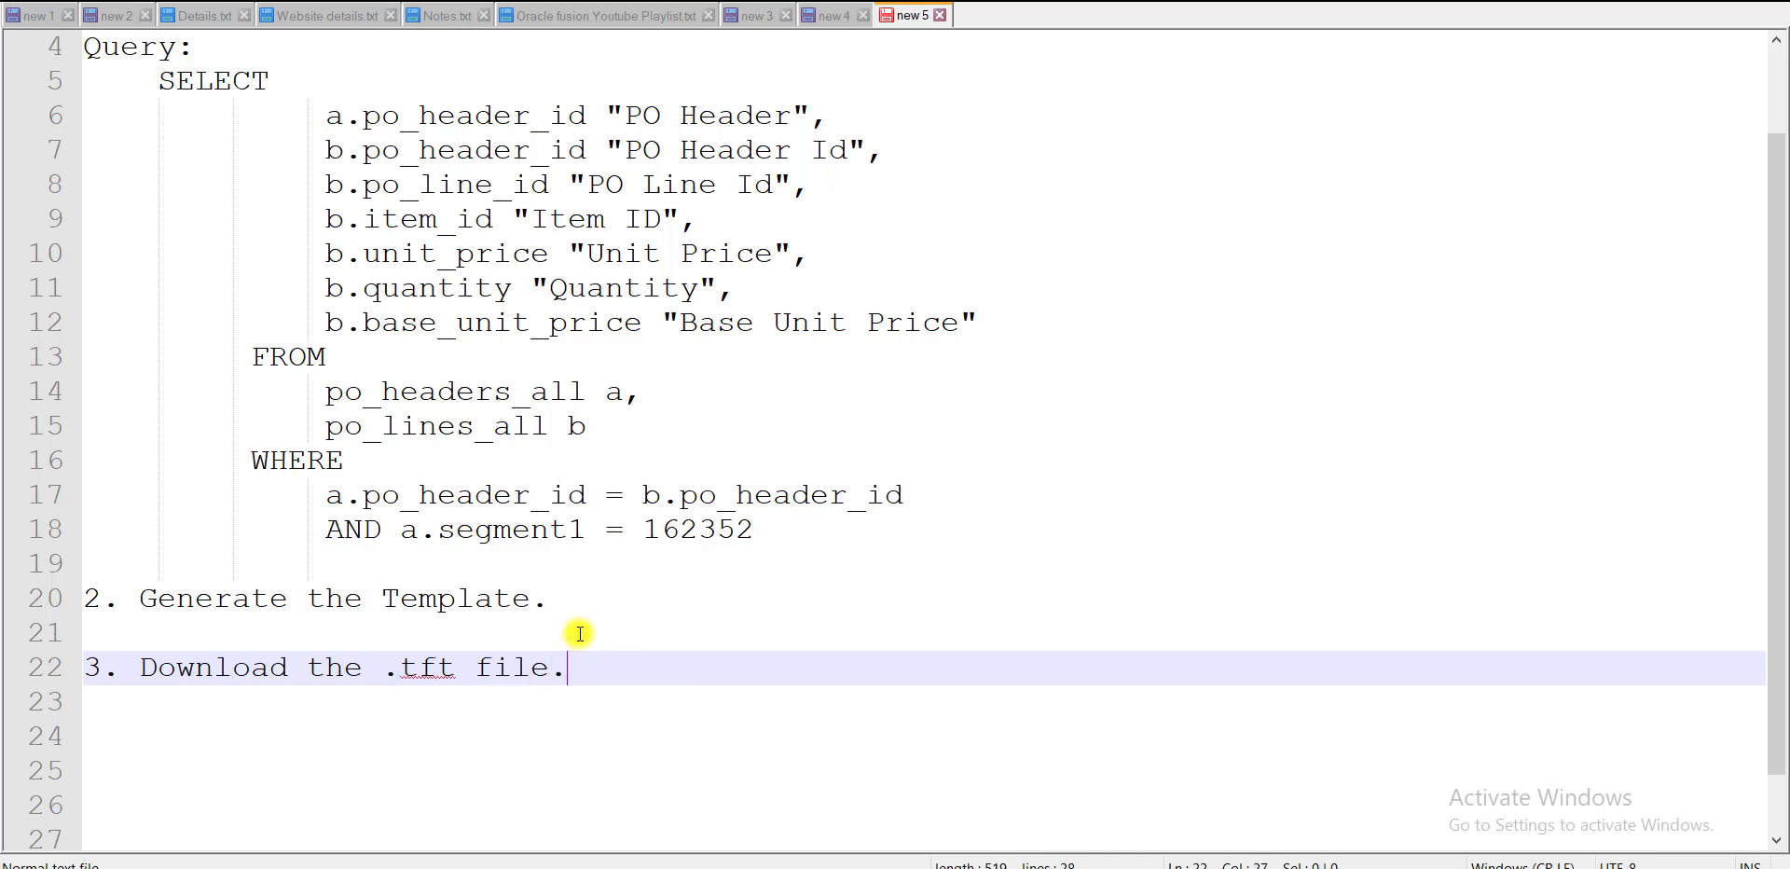
# - Return to the browser, search Google for "3 of 9 barcode font tft" and look through the results
pyautogui.hotkey('alt', 'Tab')
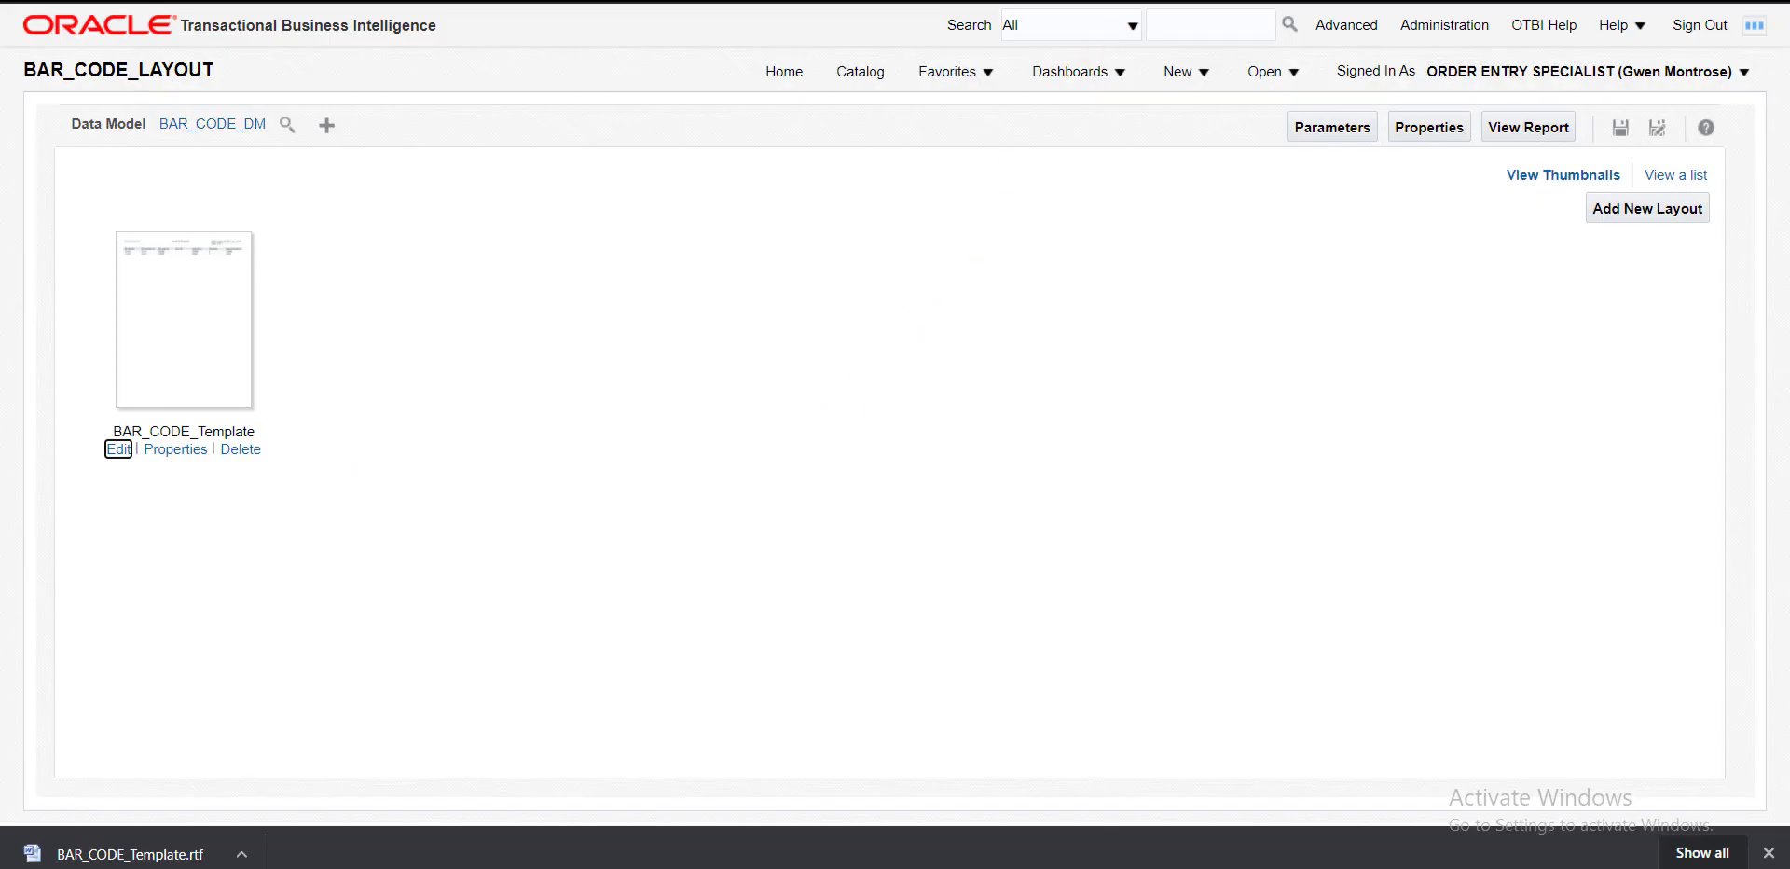
pyautogui.hotkey('ctrl', 'Tab')
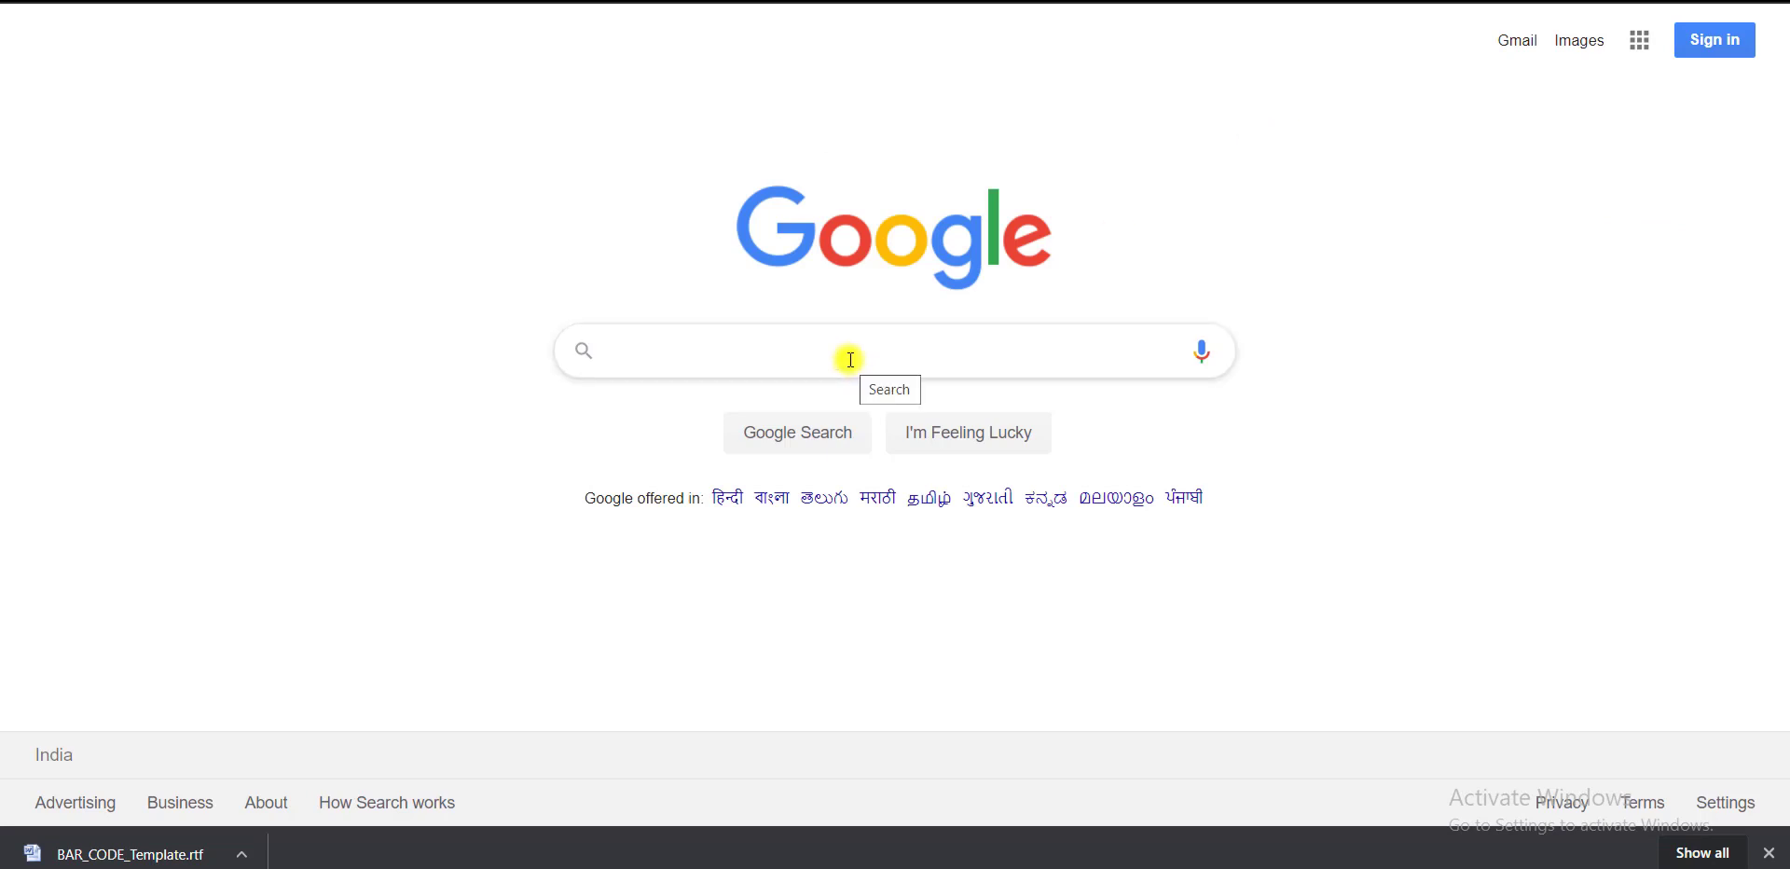
pyautogui.write('3 of ')
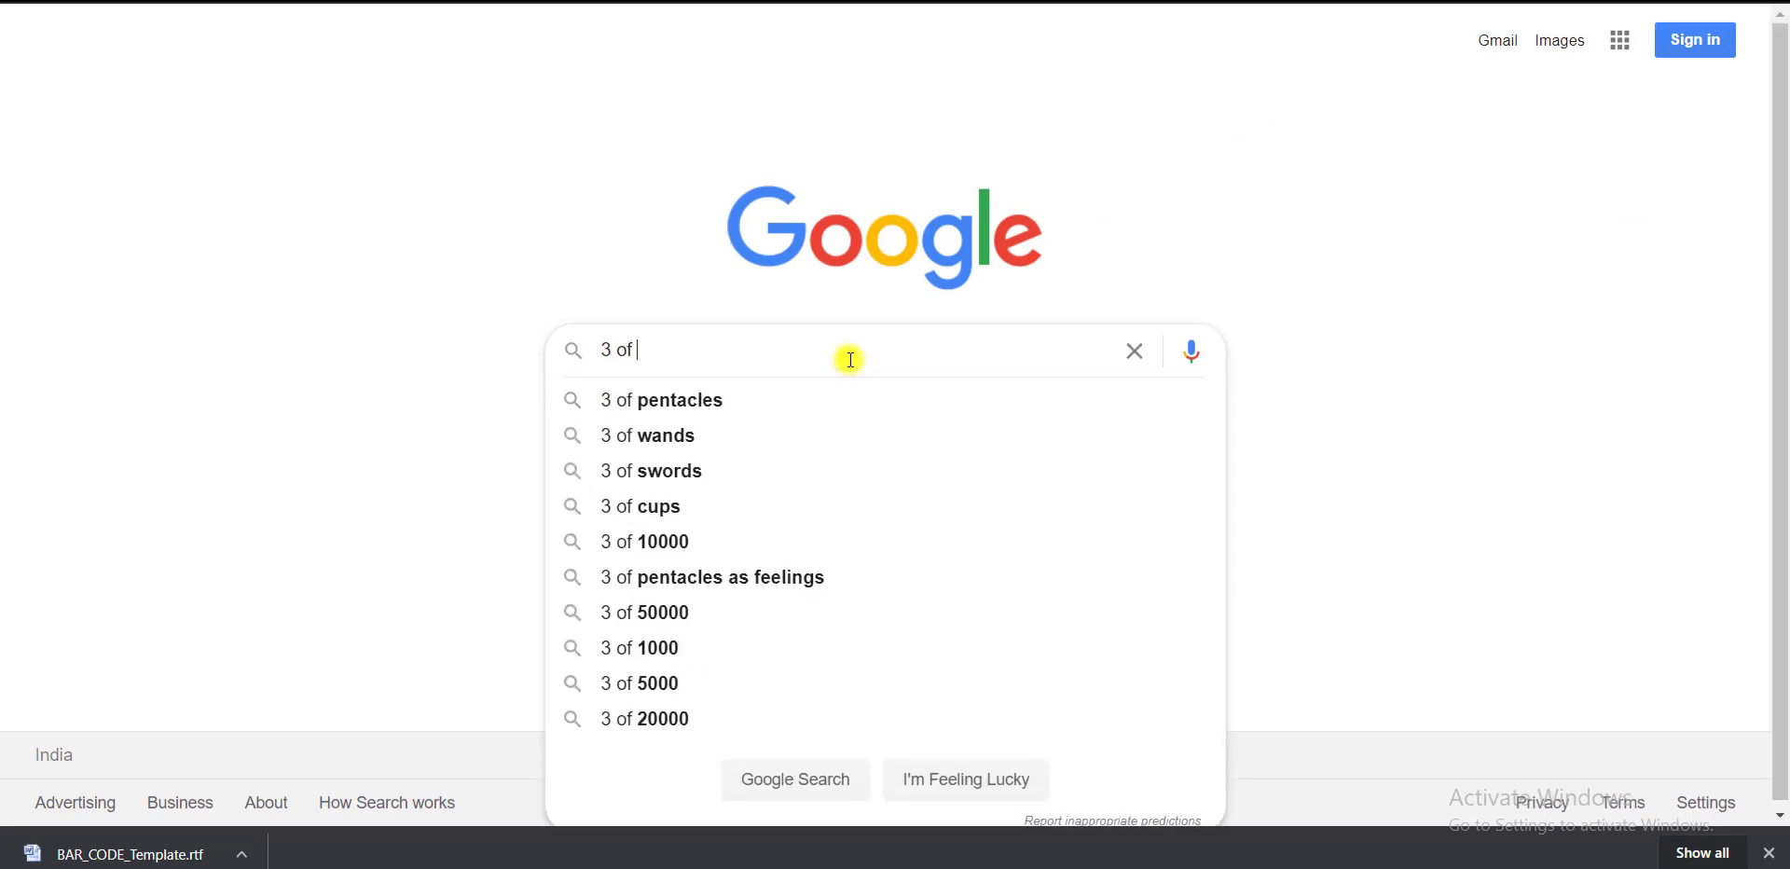
pyautogui.write('9')
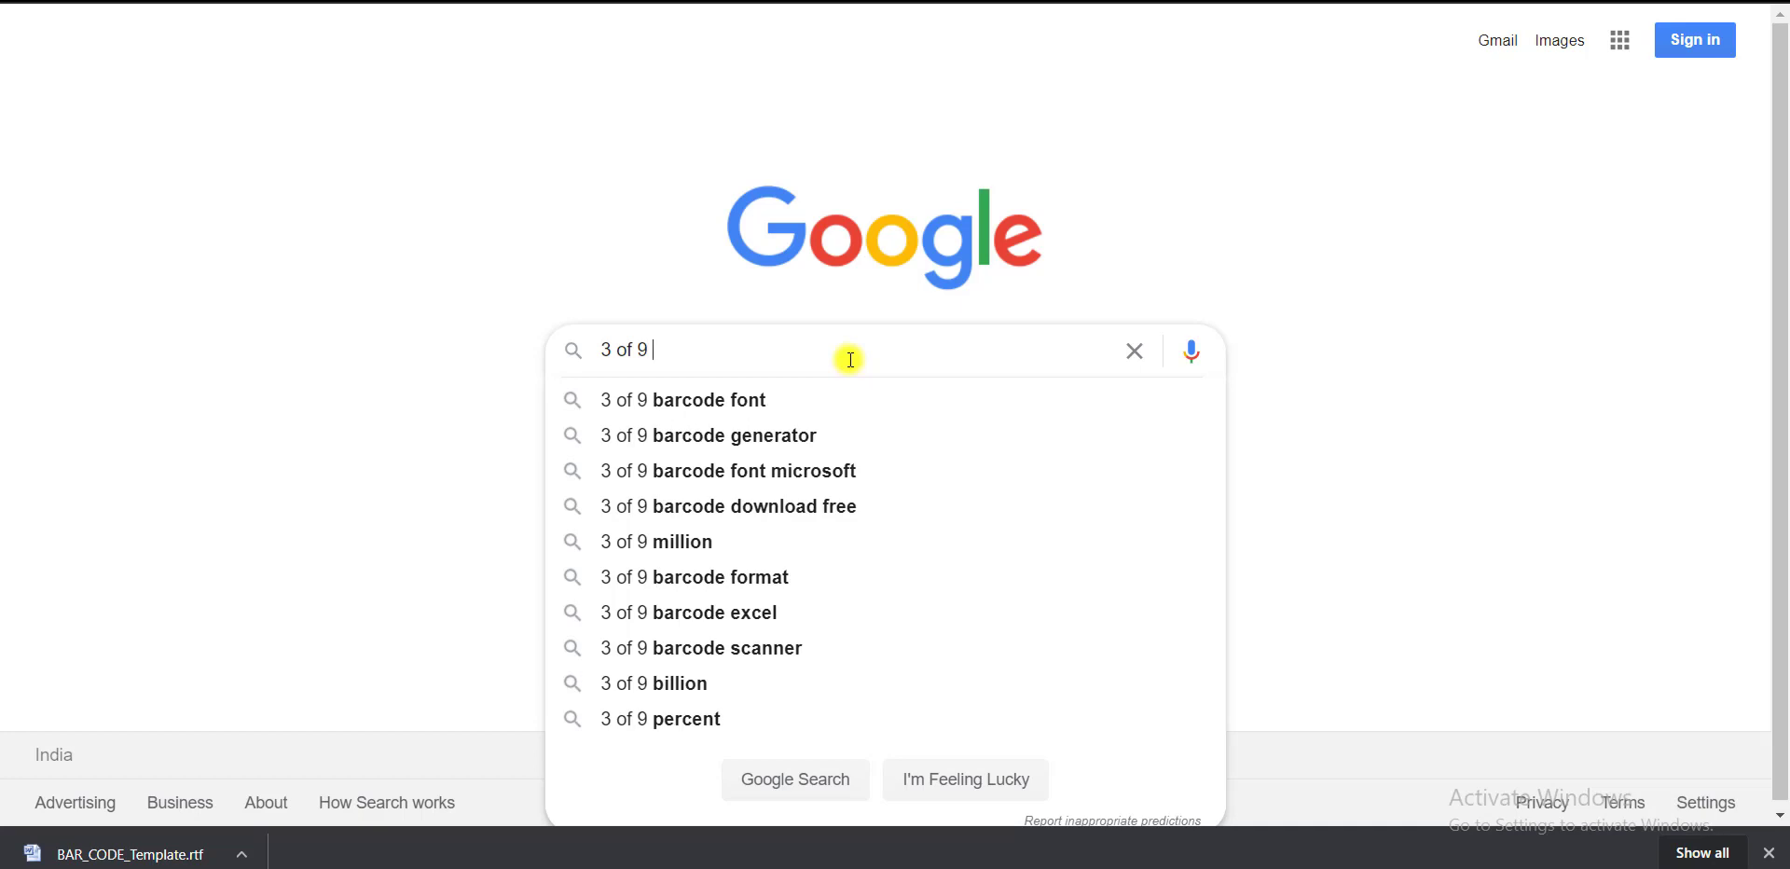
pyautogui.press('Down')
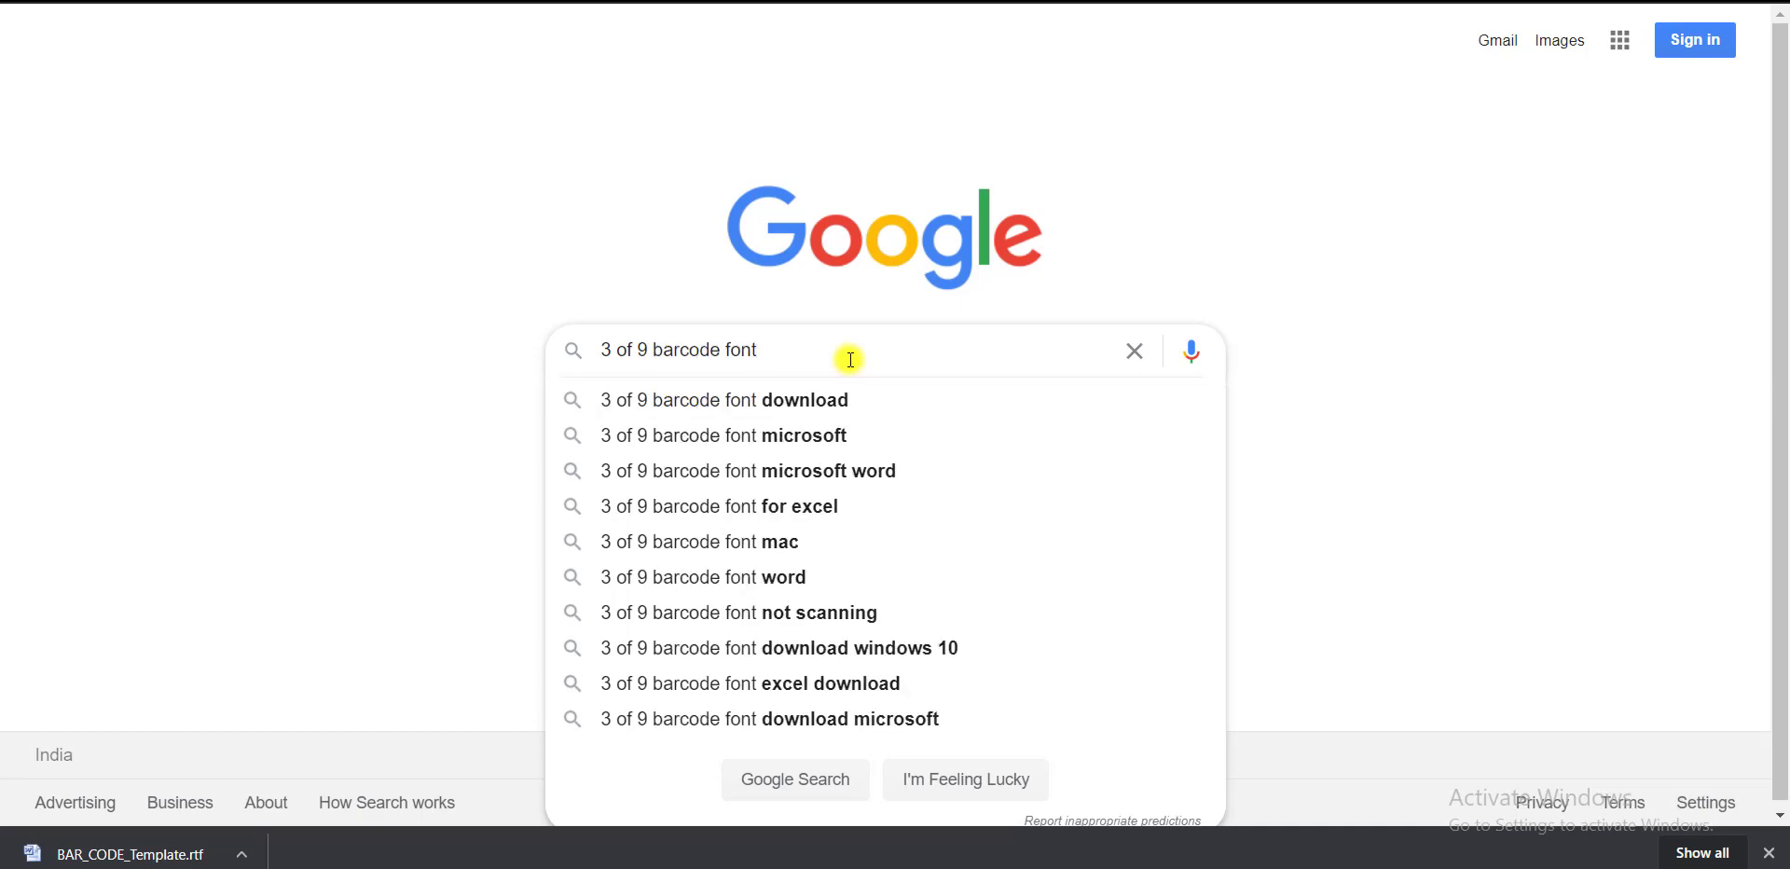
pyautogui.write('tft')
pyautogui.press('Return')
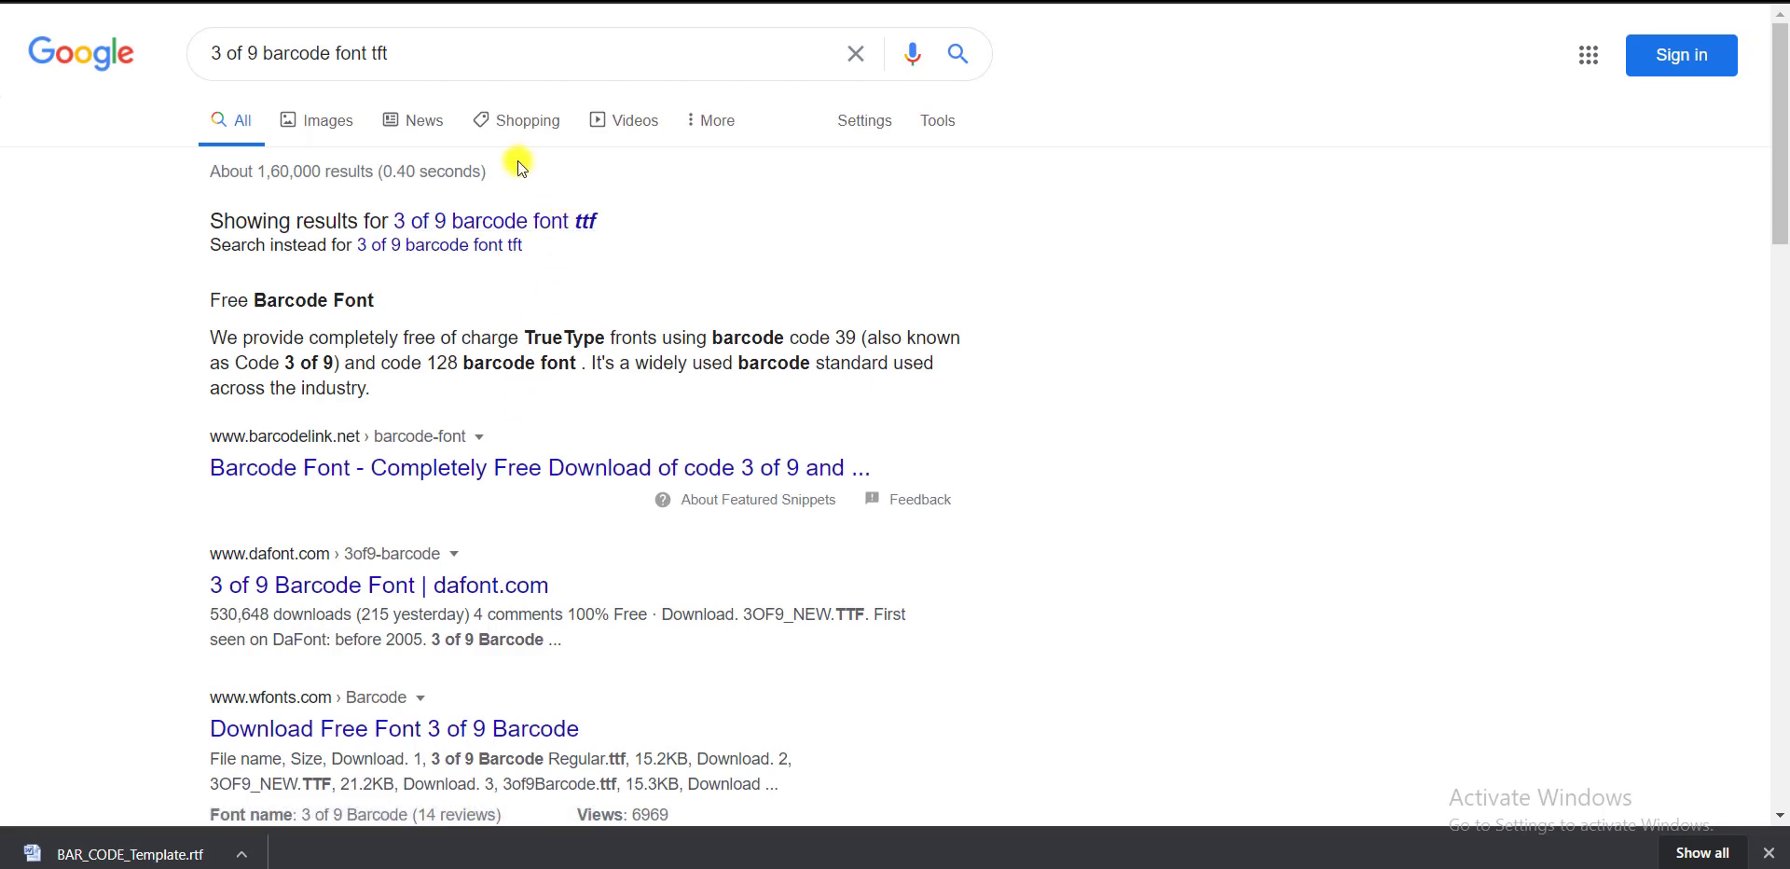
pyautogui.moveTo(1783, 199); pyautogui.dragTo(1782, 273)
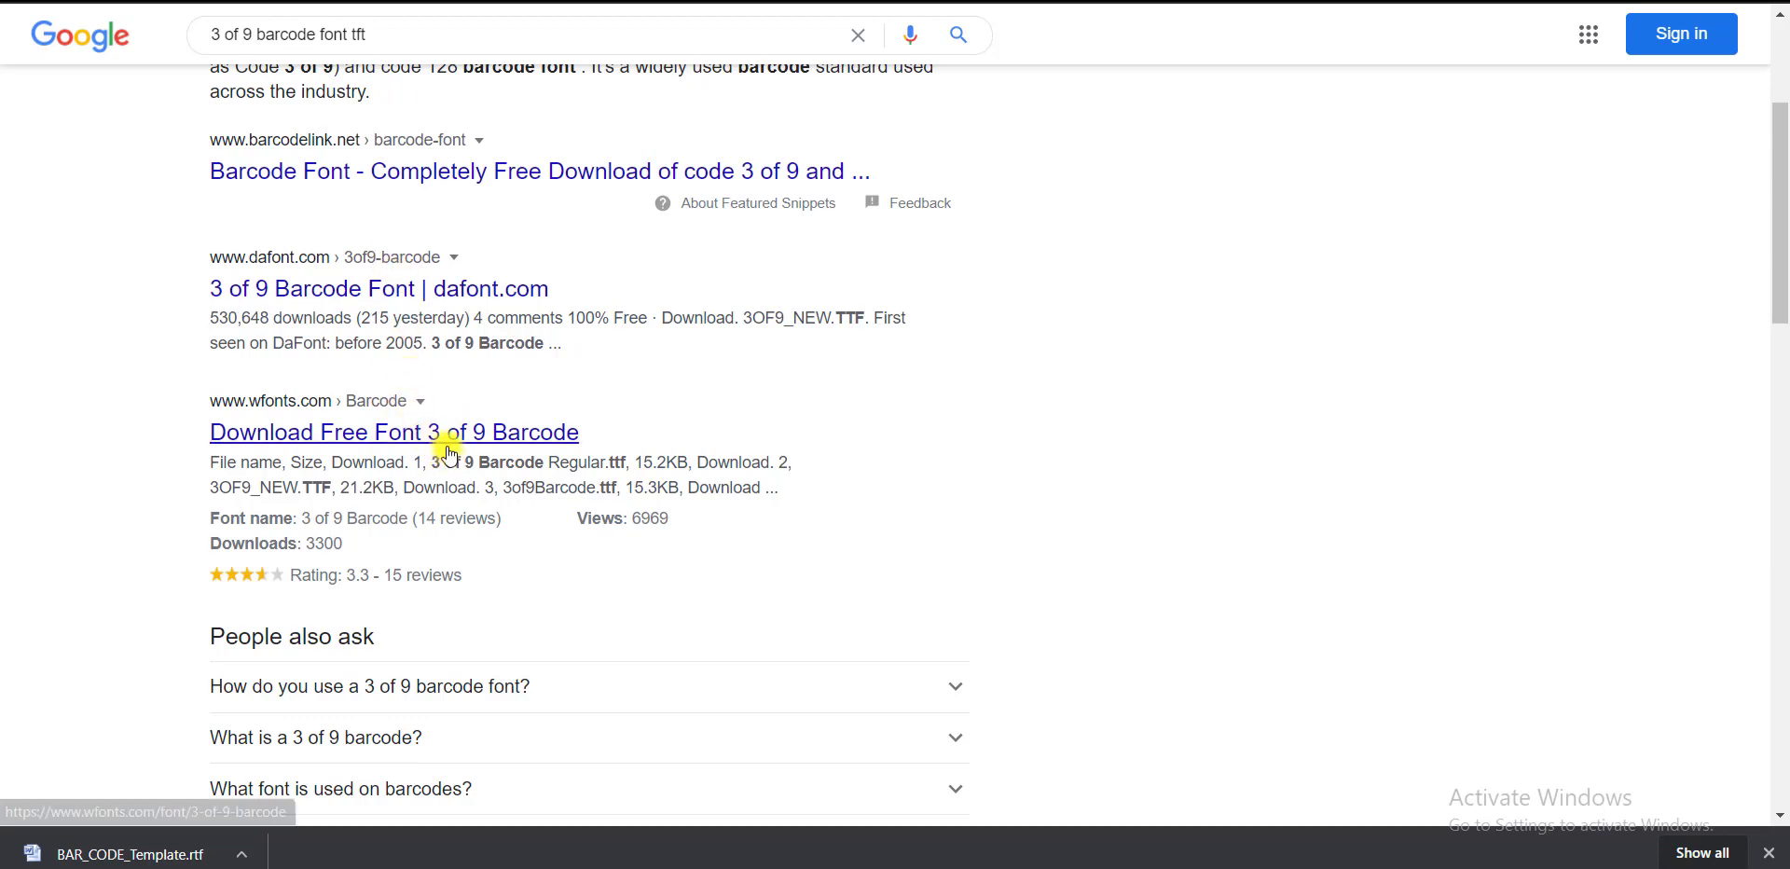
pyautogui.scroll(3, 443, 445)
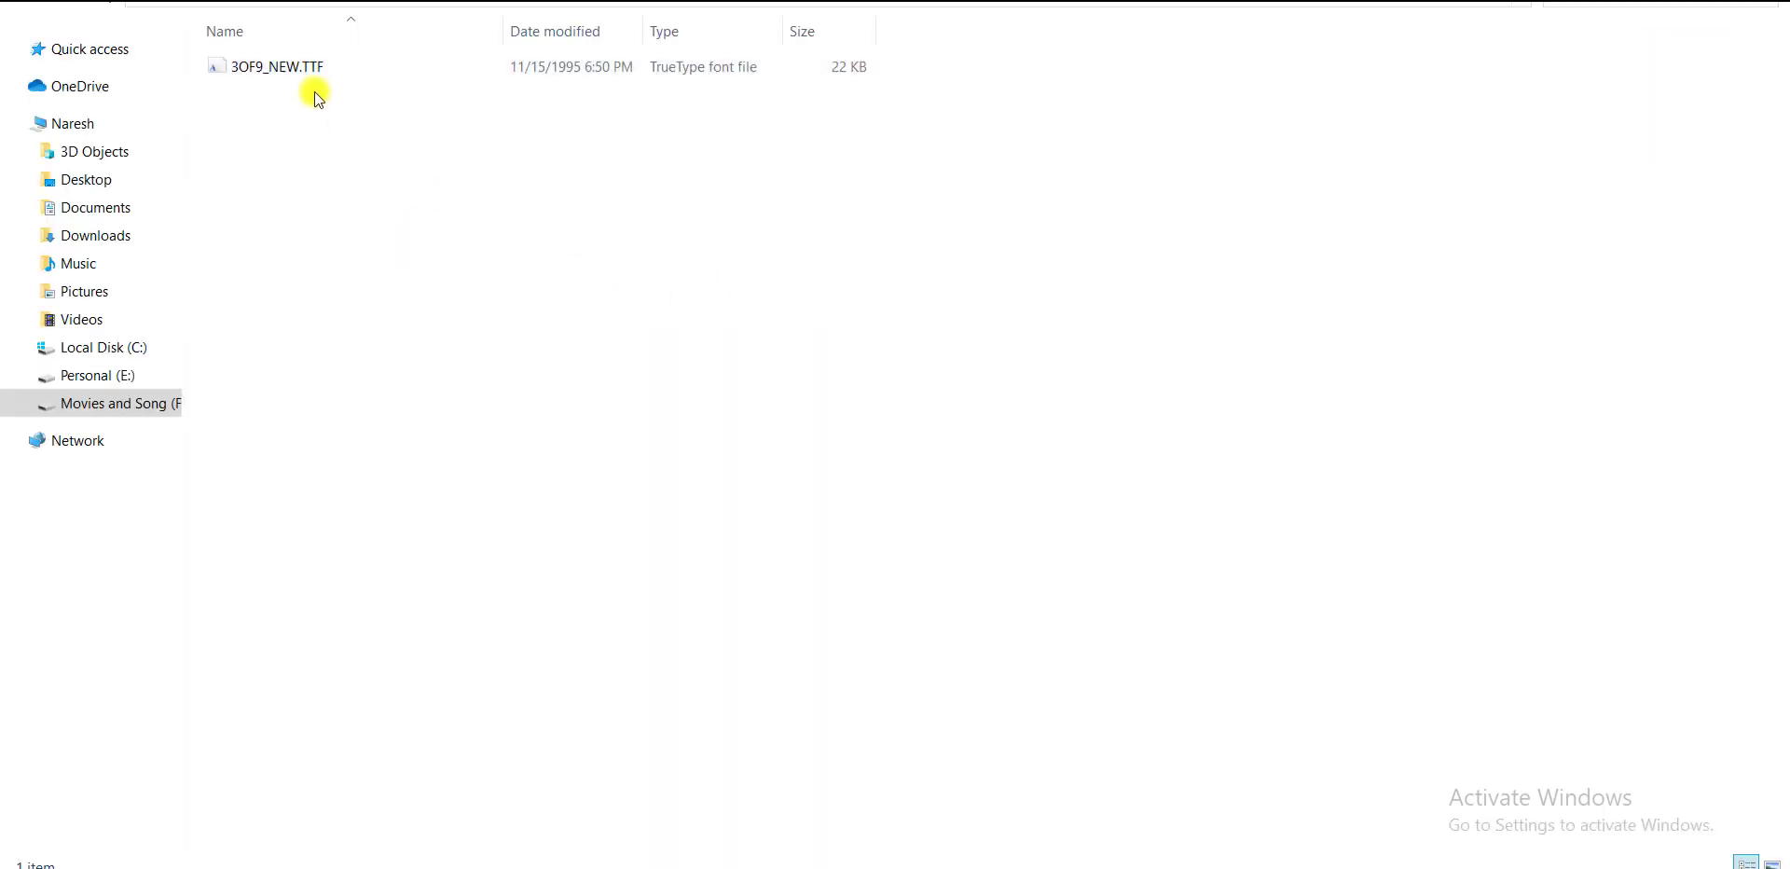
# - Inspect the available actions for the 3OF9_NEW.TTF font file in File Explorer
pyautogui.click(280, 69)
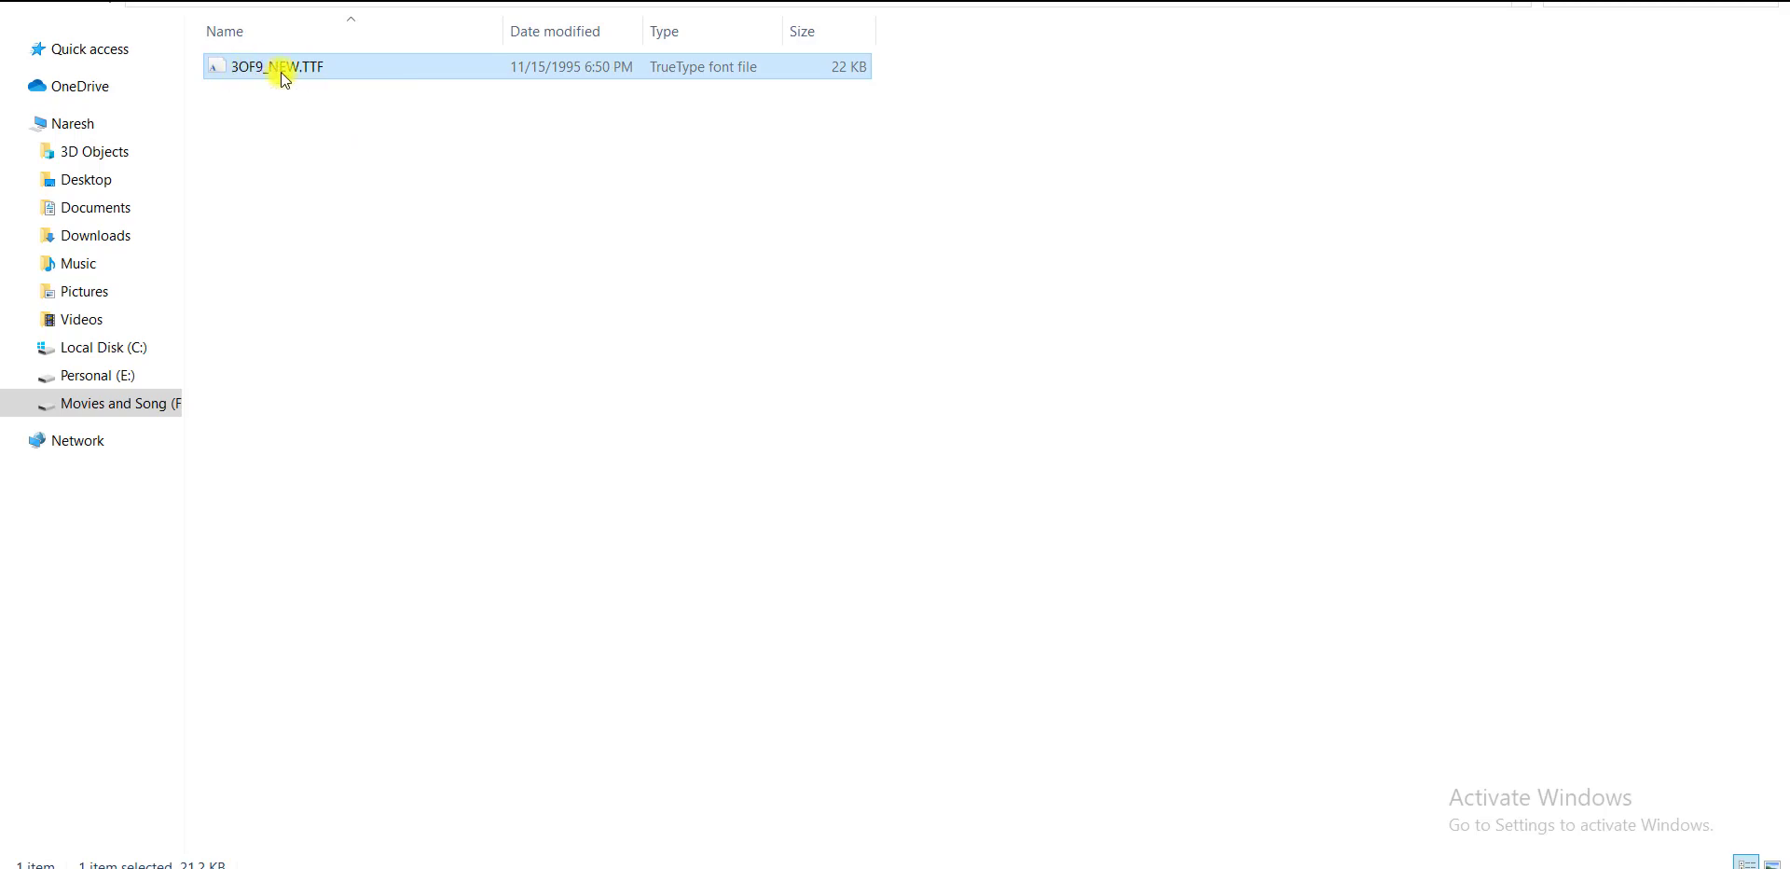
pyautogui.rightClick(282, 71)
pyautogui.click(449, 116)
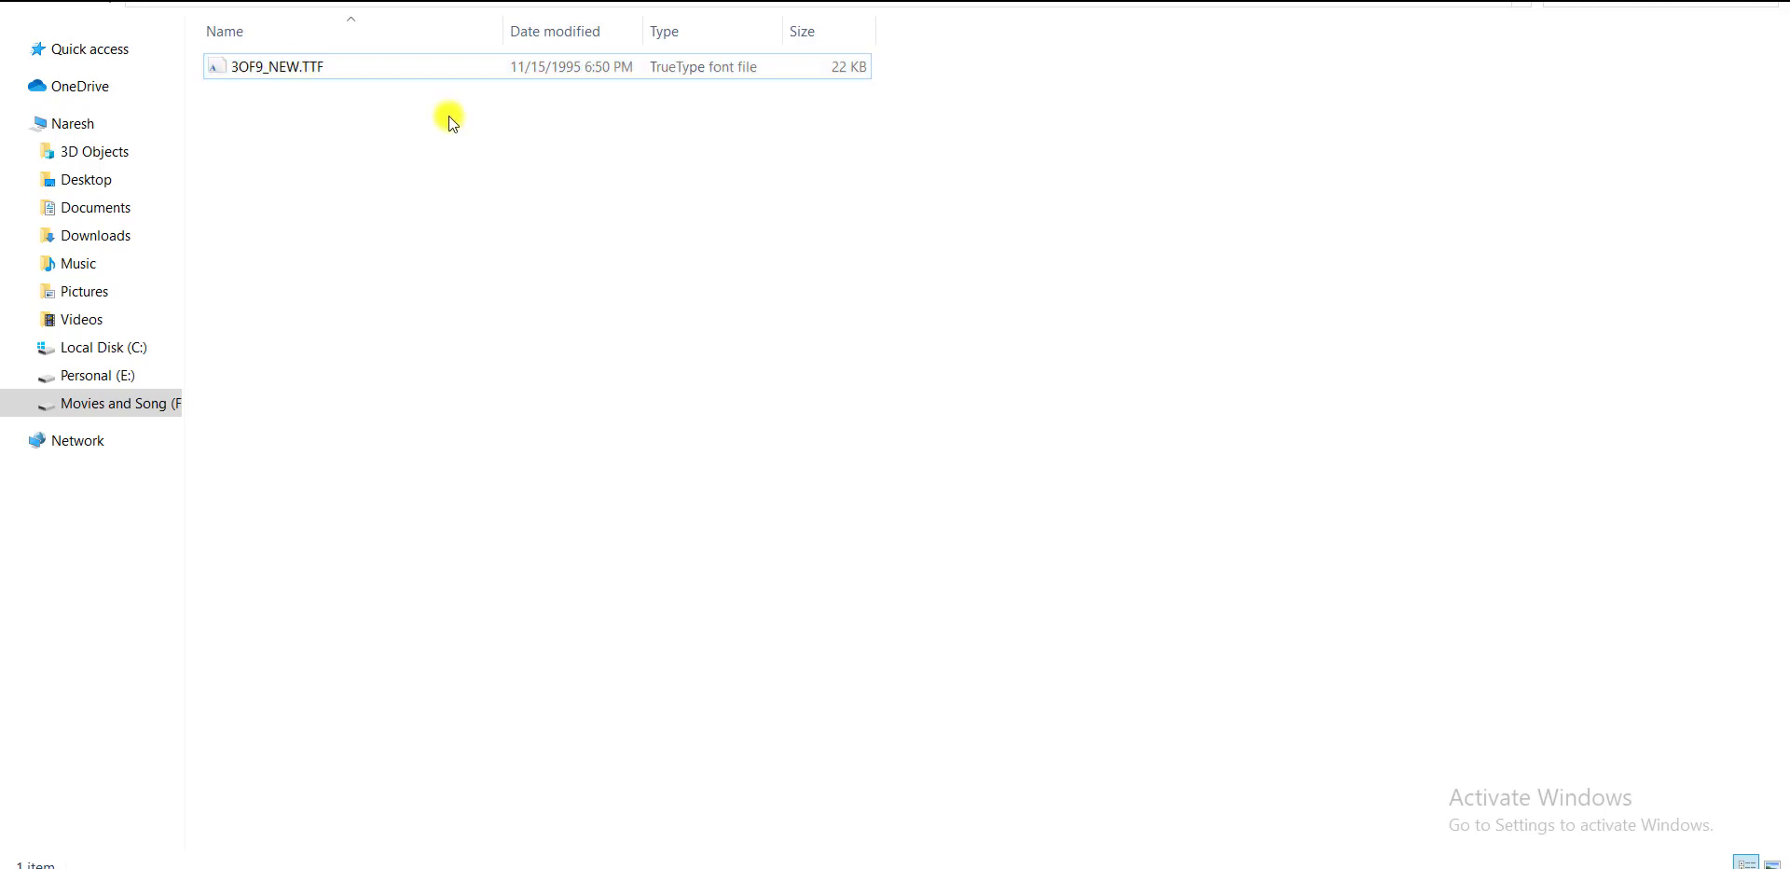
# - Switch to the text editor and add the line "4. Download the .rtf file(Teplate)." below the .tft download step
pyautogui.click(423, 65)
pyautogui.click(469, 179)
pyautogui.hotkey('alt', 'Tab')
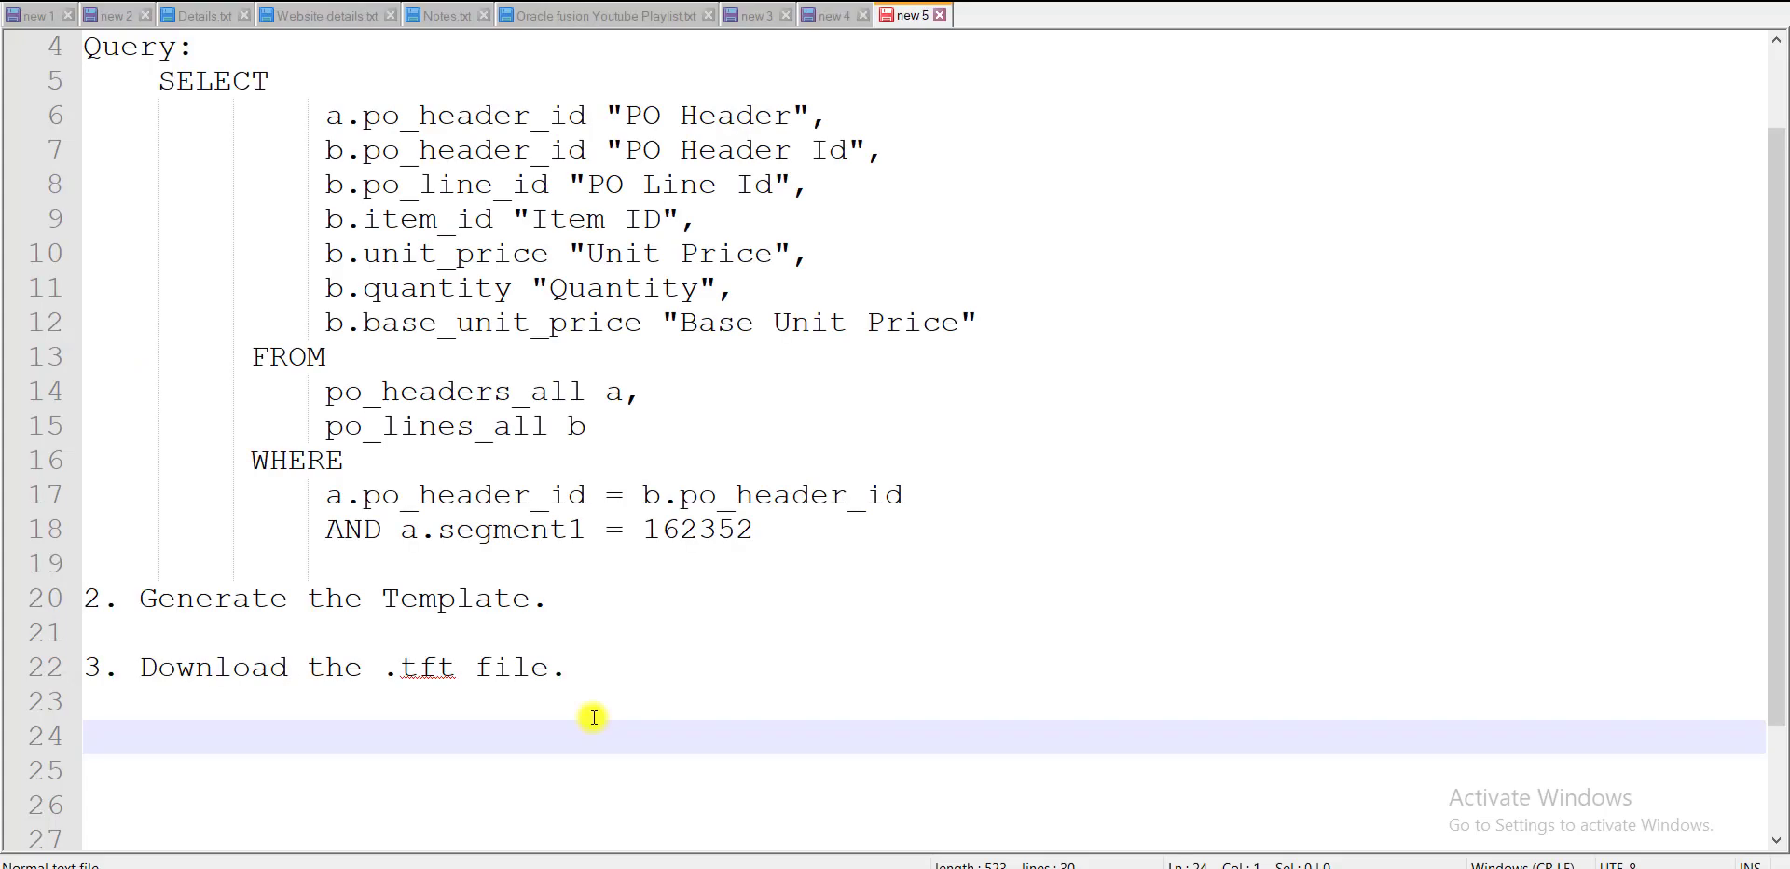
pyautogui.write('4. Download t')
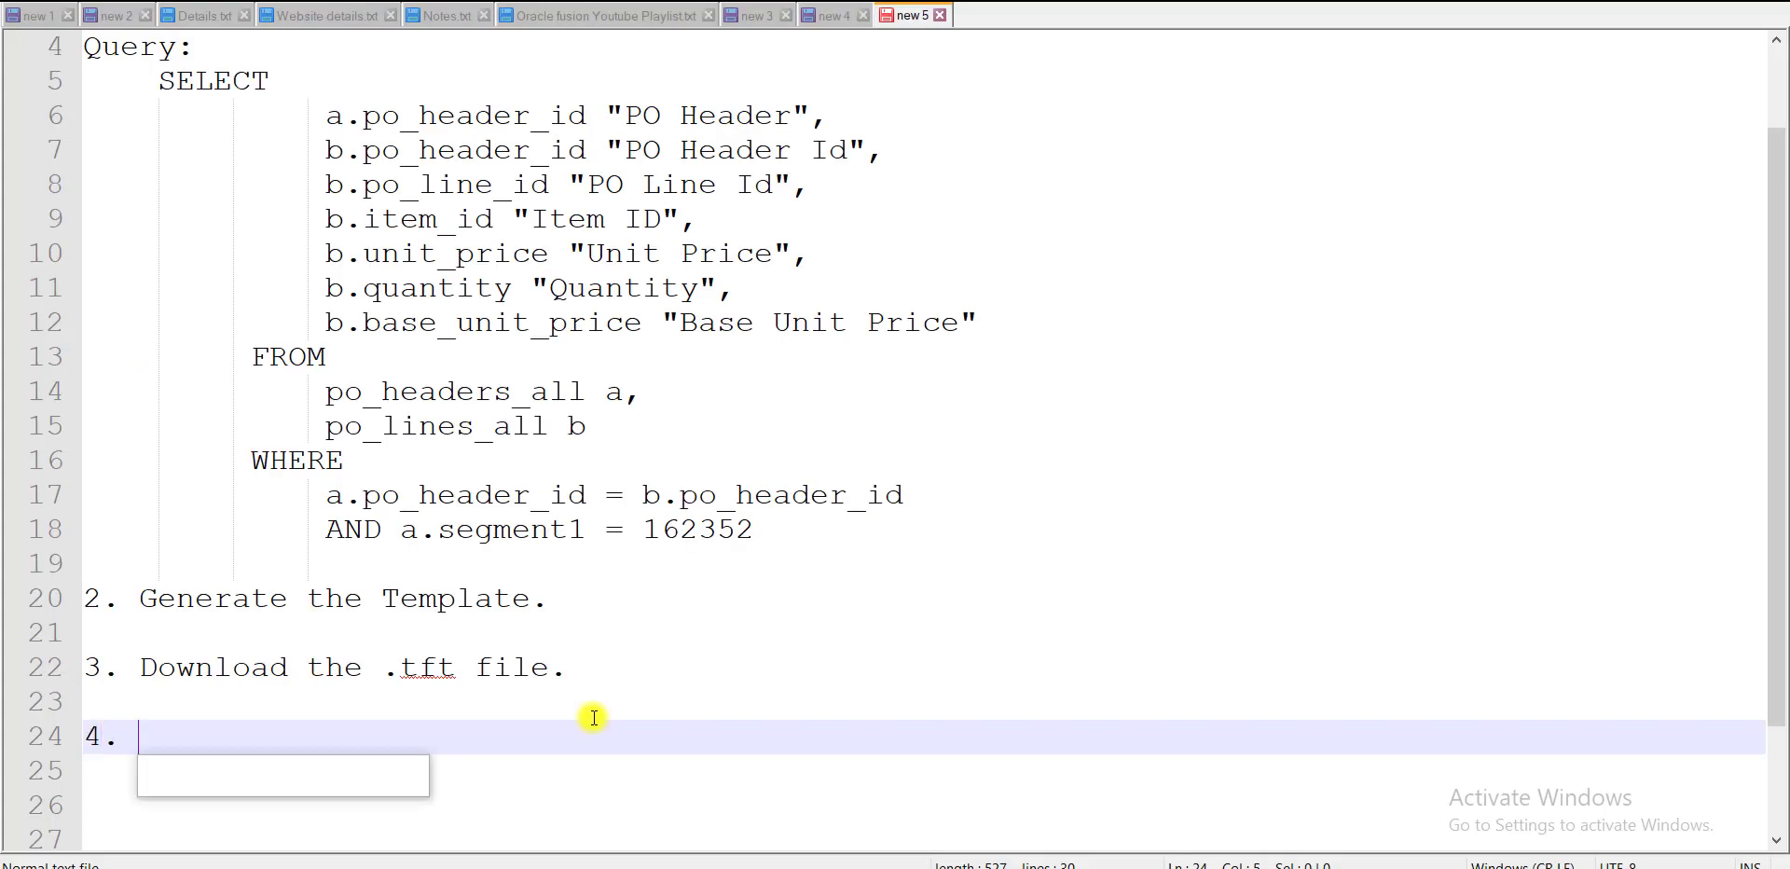
pyautogui.write('he ')
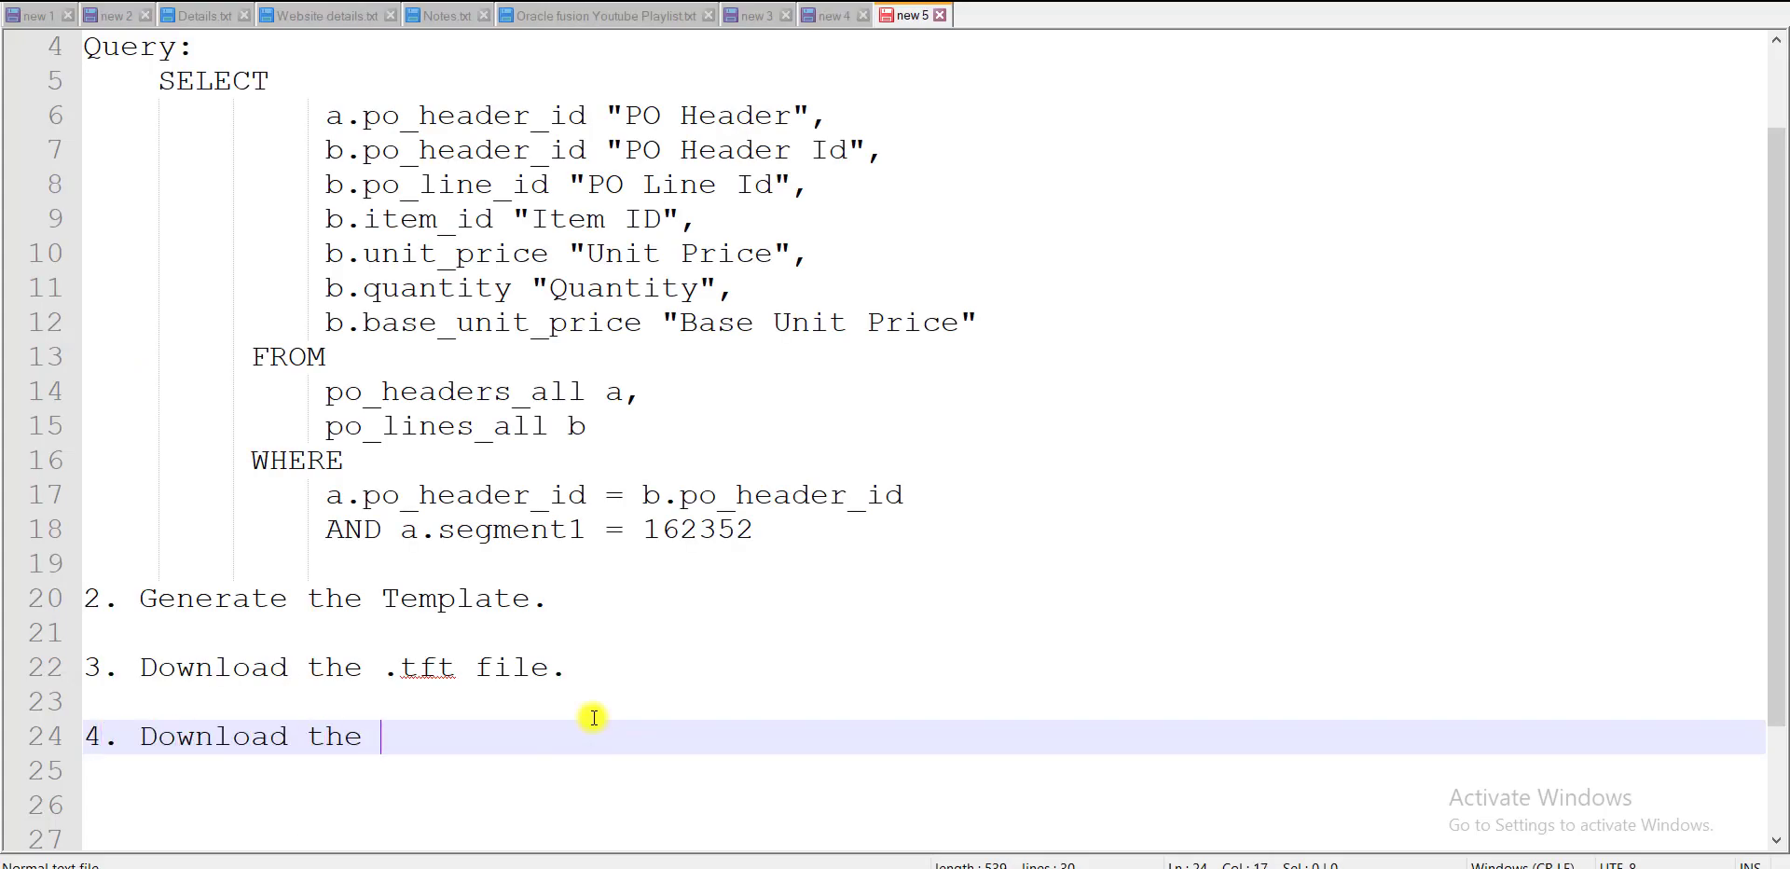
pyautogui.write('.rtf file(')
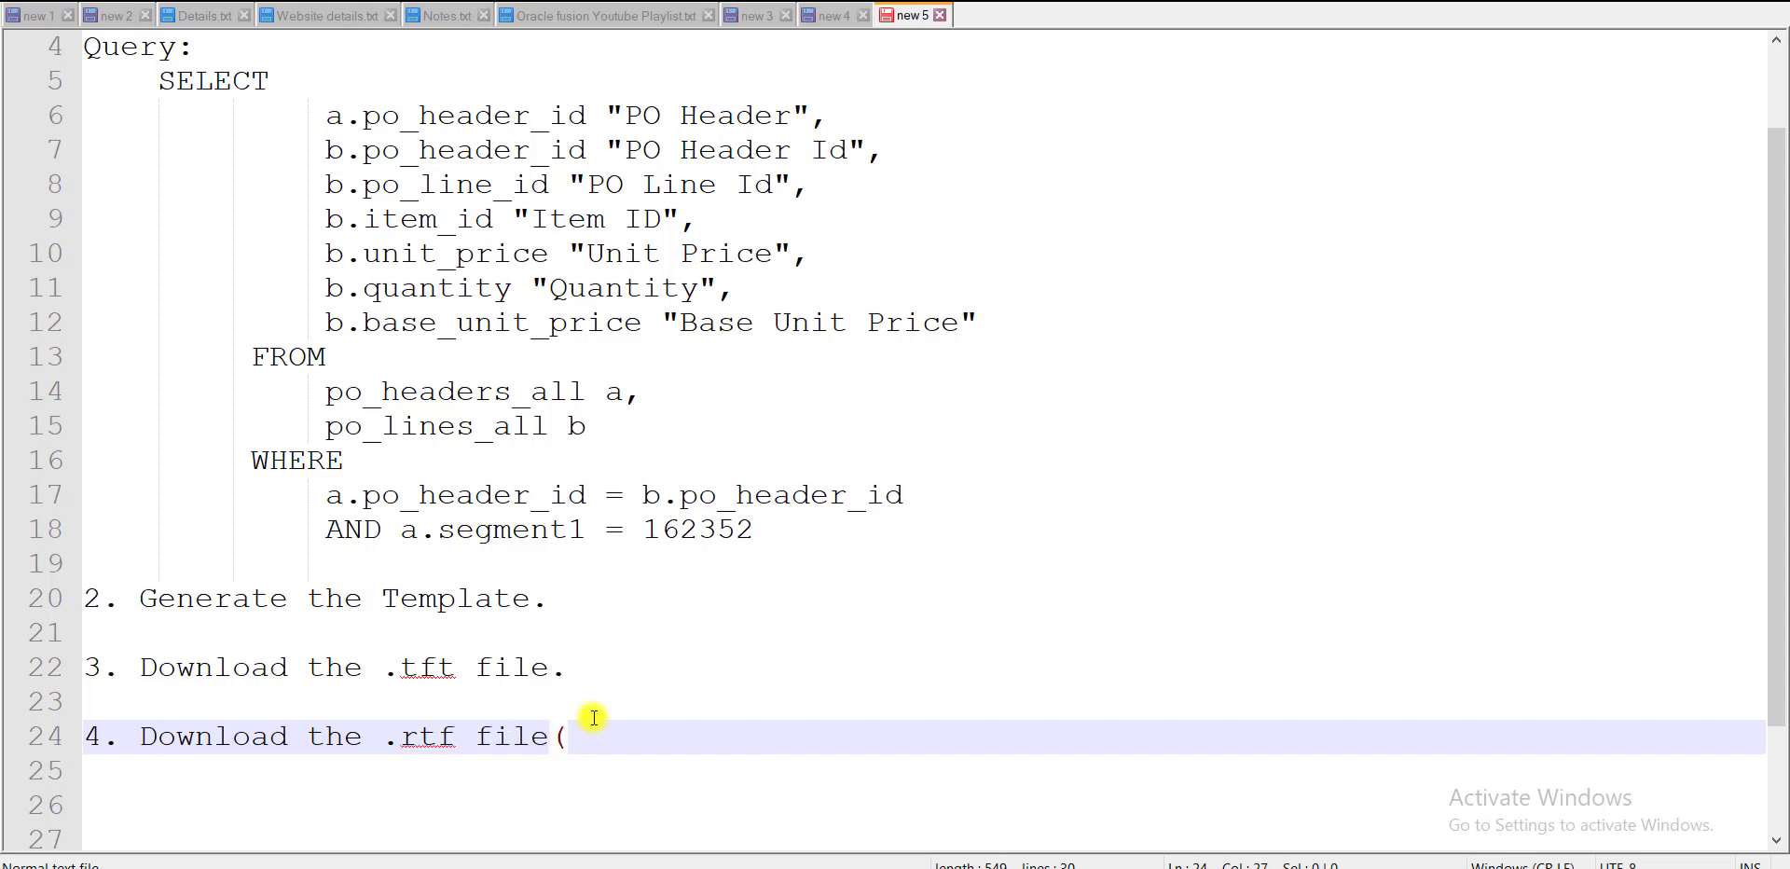
pyautogui.write('Teplate')
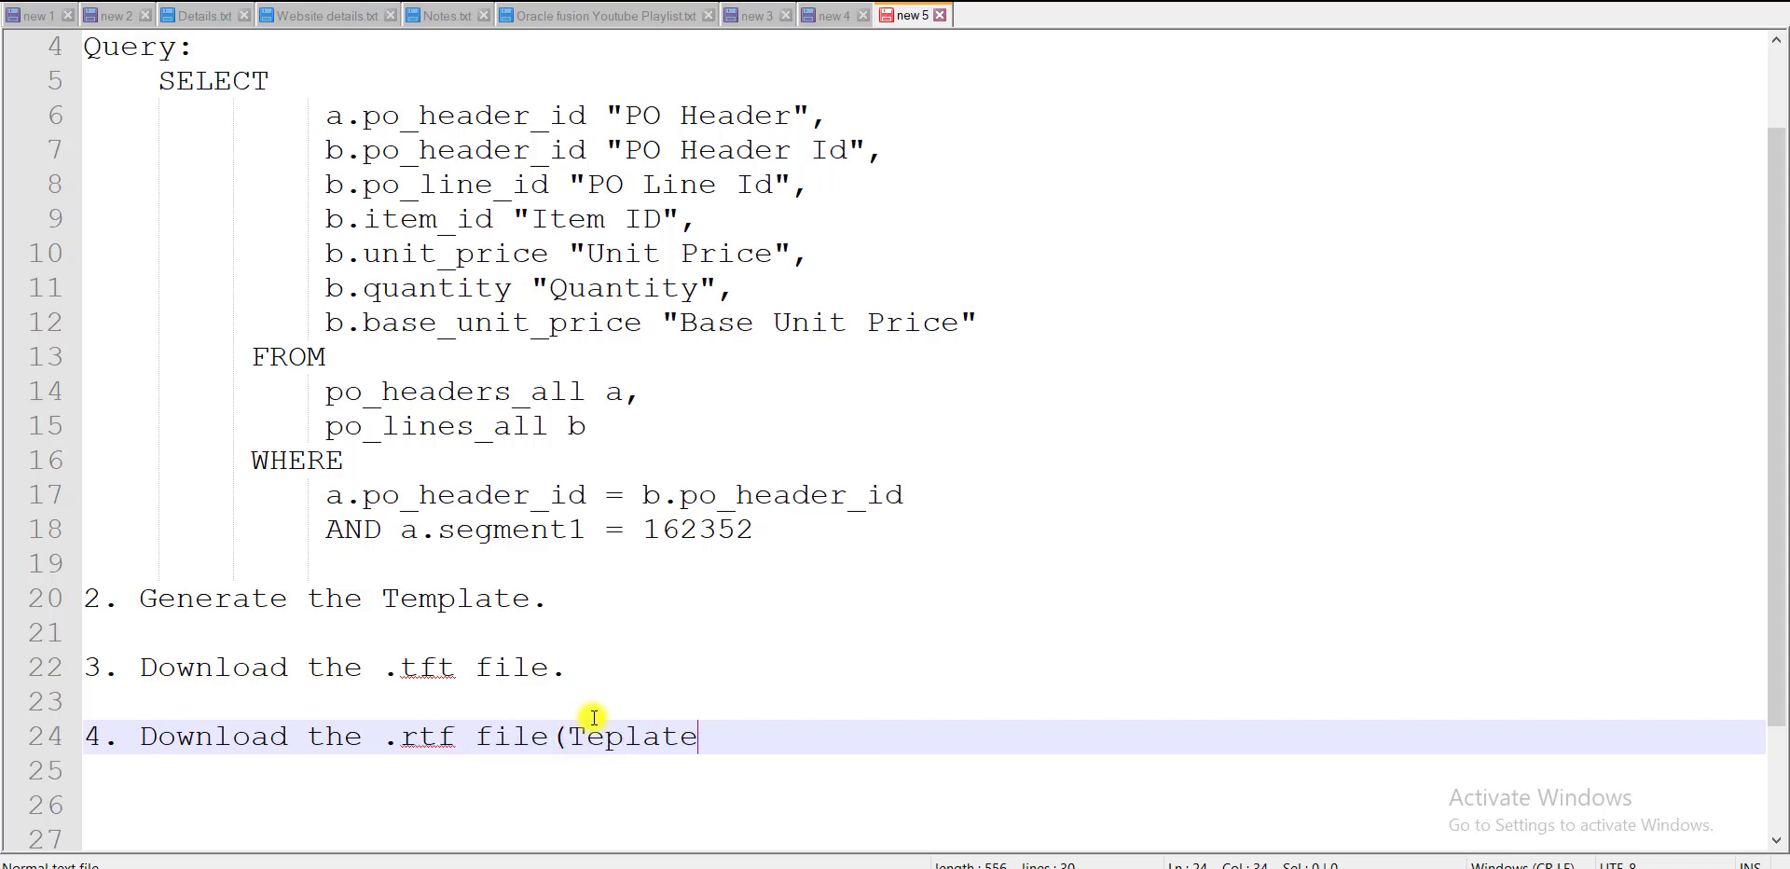
pyautogui.write(').')
# - Add the line "5. Change the Font format to BC 3of9 in template." below step 4, separated by a blank line
pyautogui.press('Return')
pyautogui.press('Return')
pyautogui.write('5')
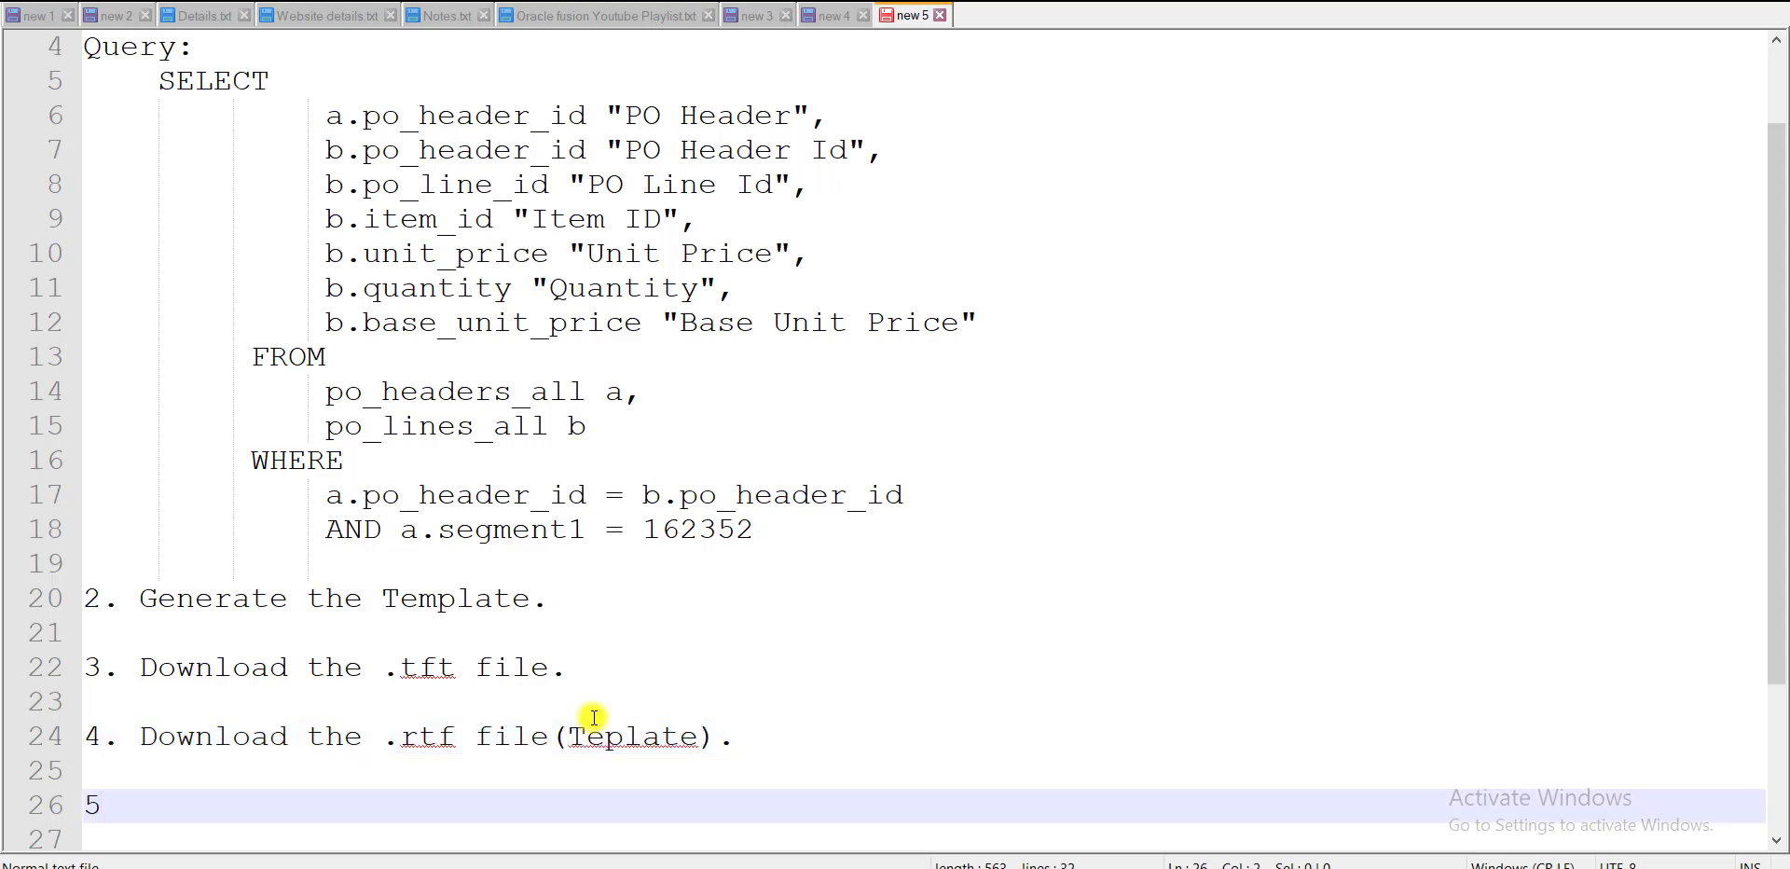
pyautogui.write('. Change the ')
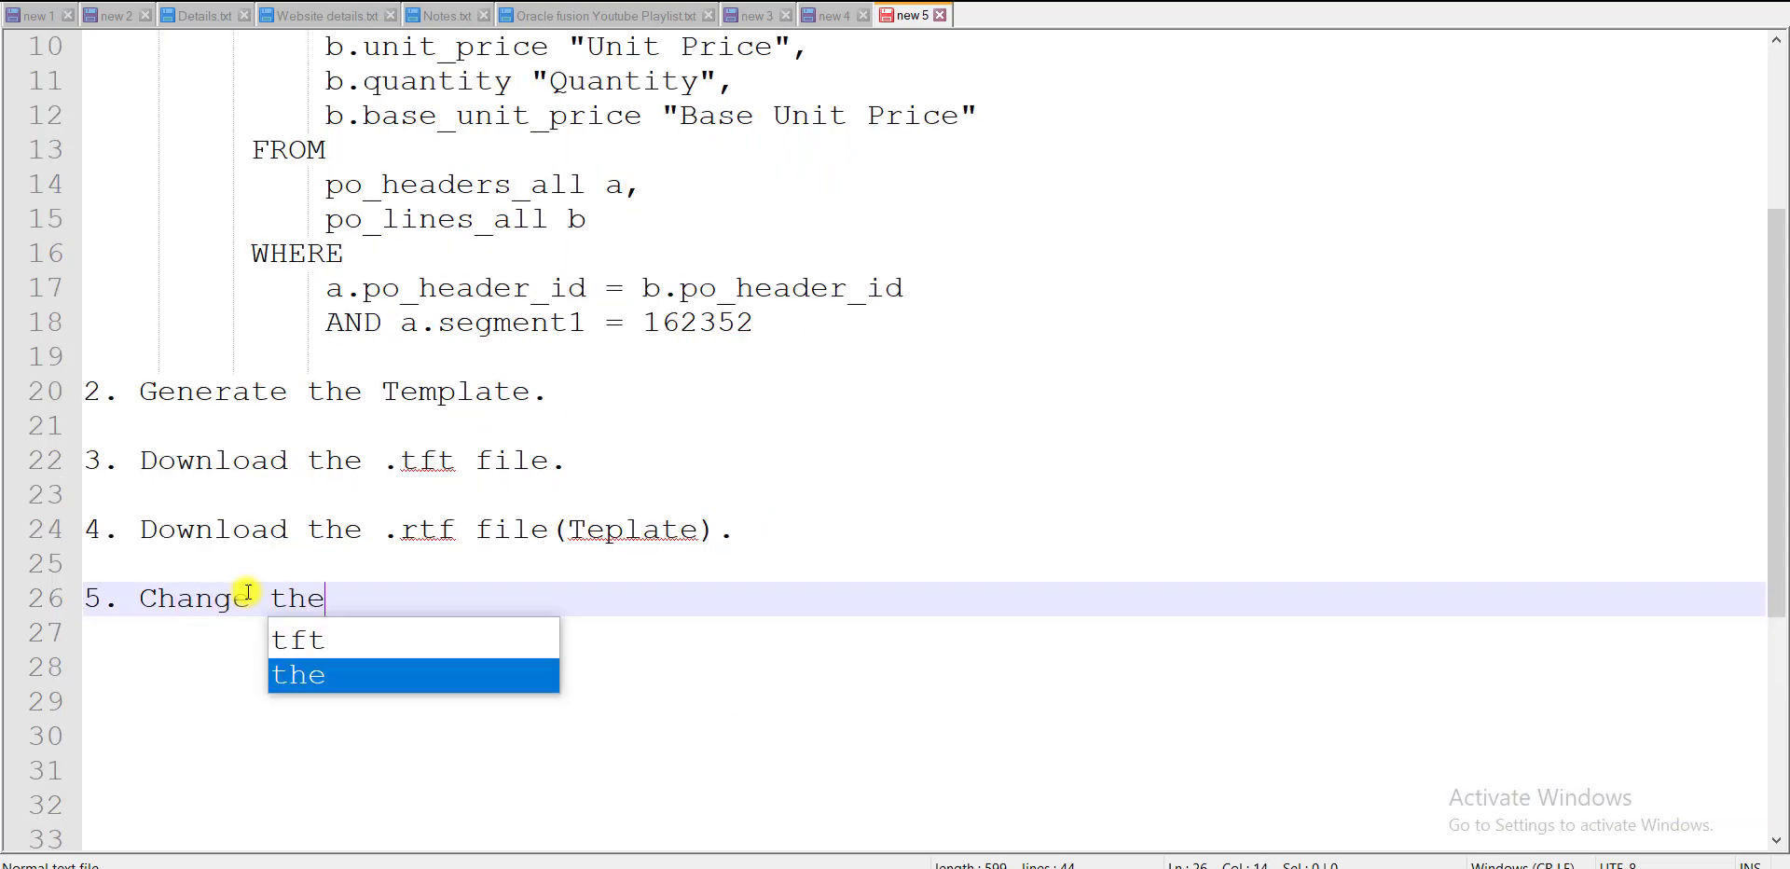
pyautogui.write('Fo')
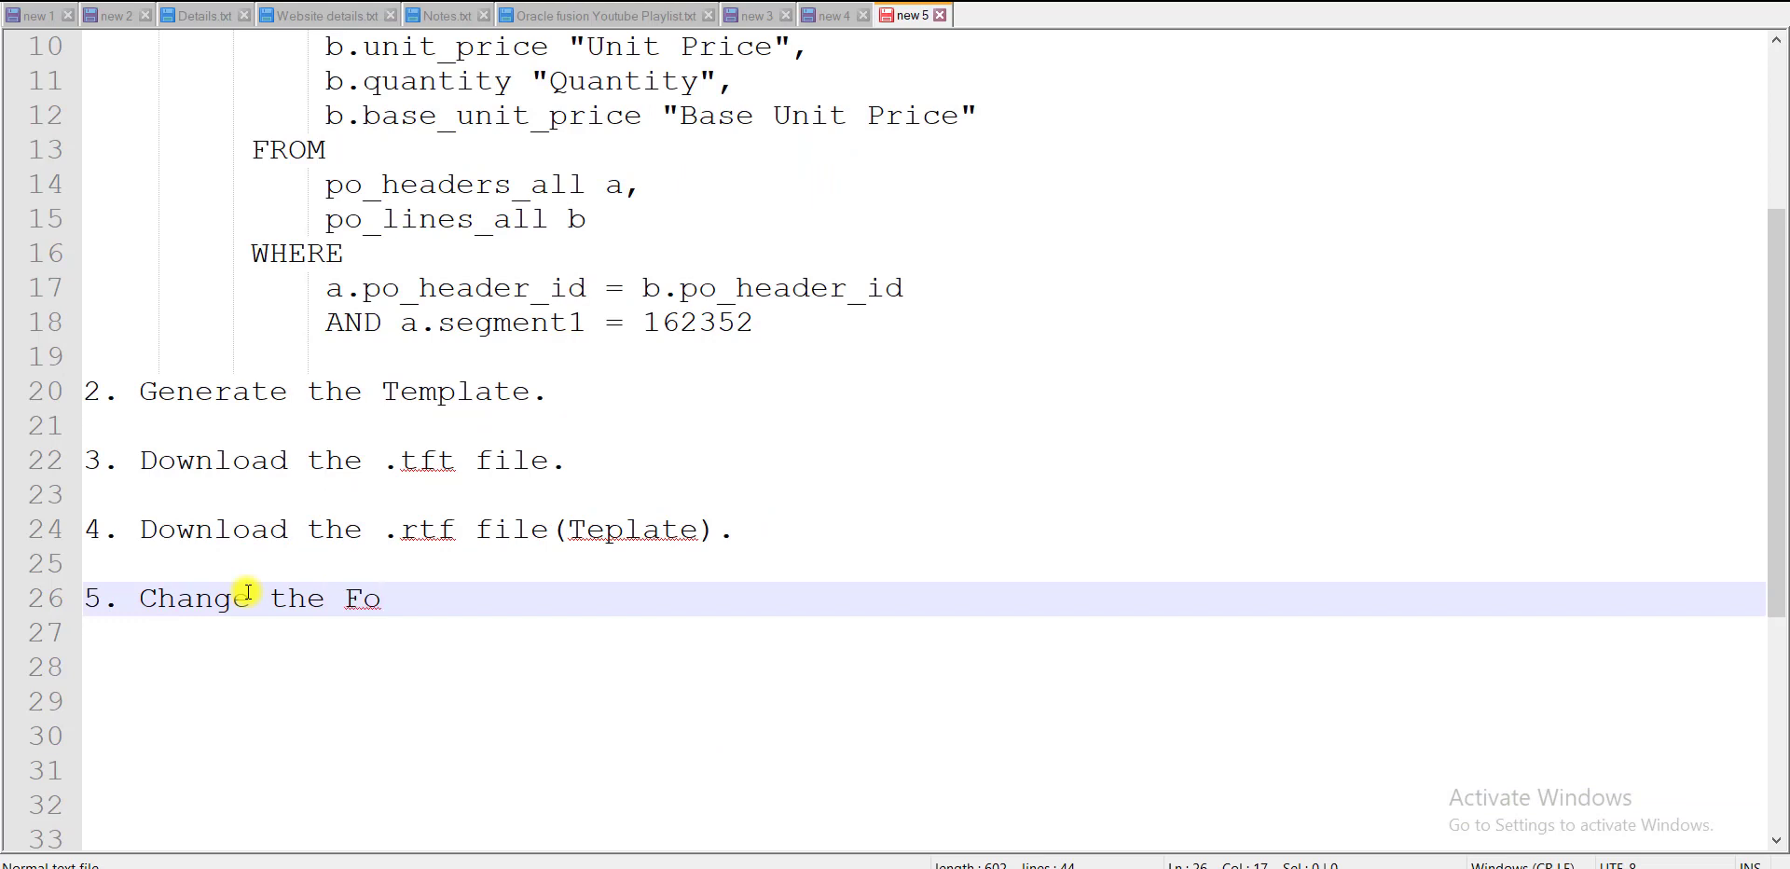
pyautogui.write('nt format t')
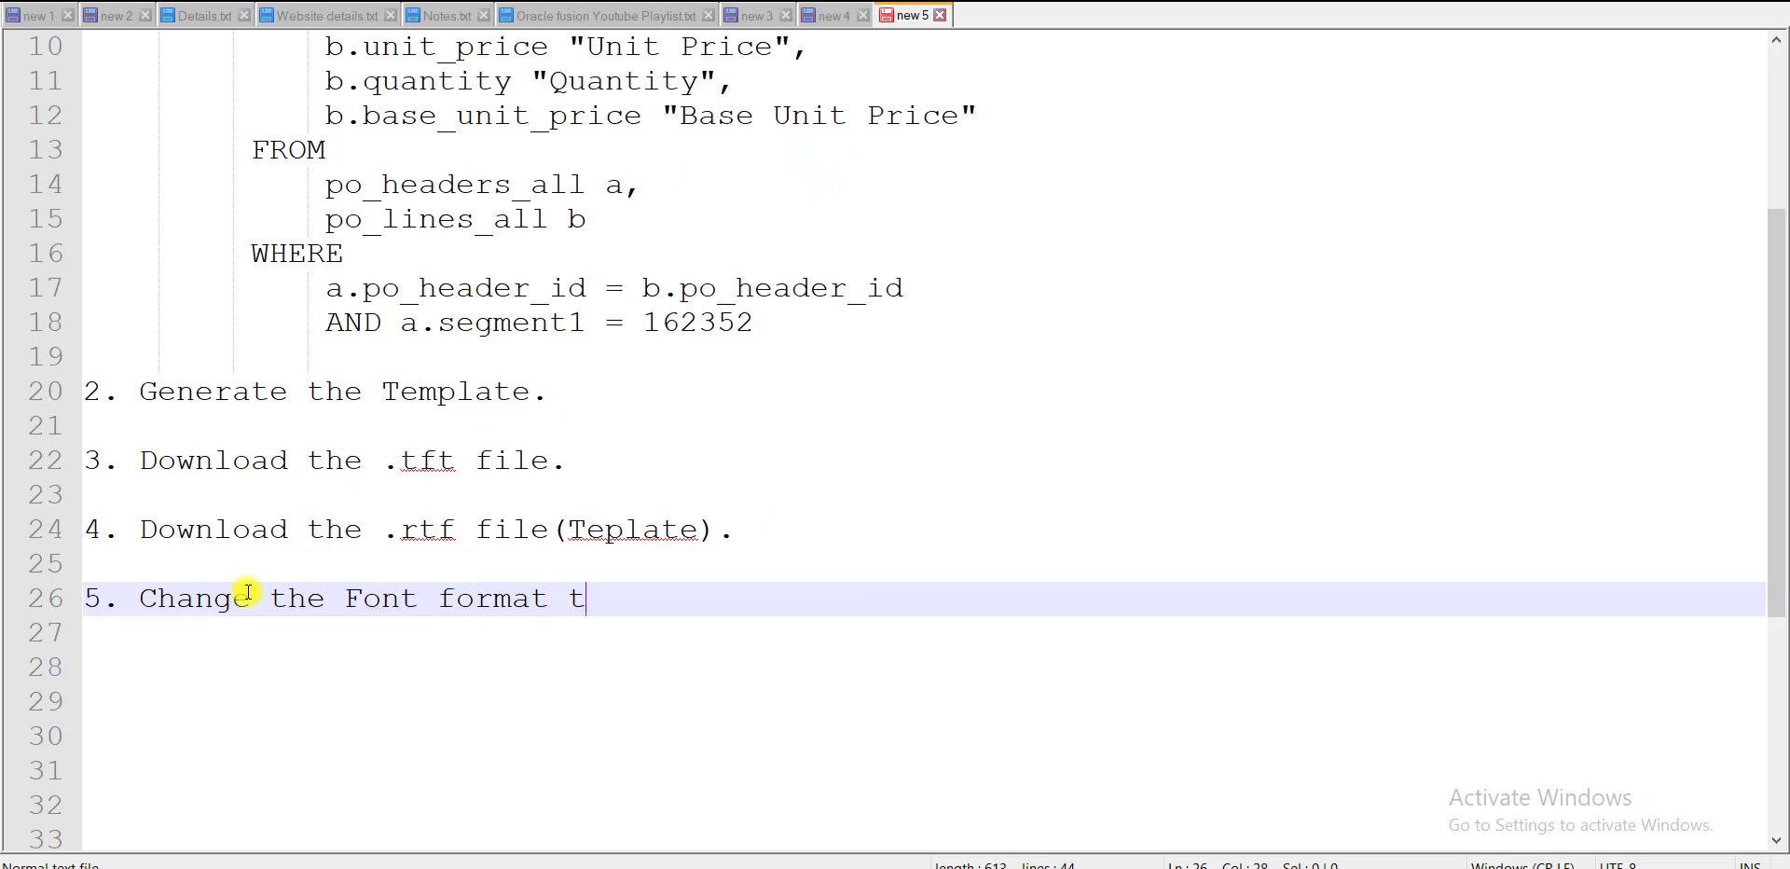
pyautogui.write('o BC 3of9')
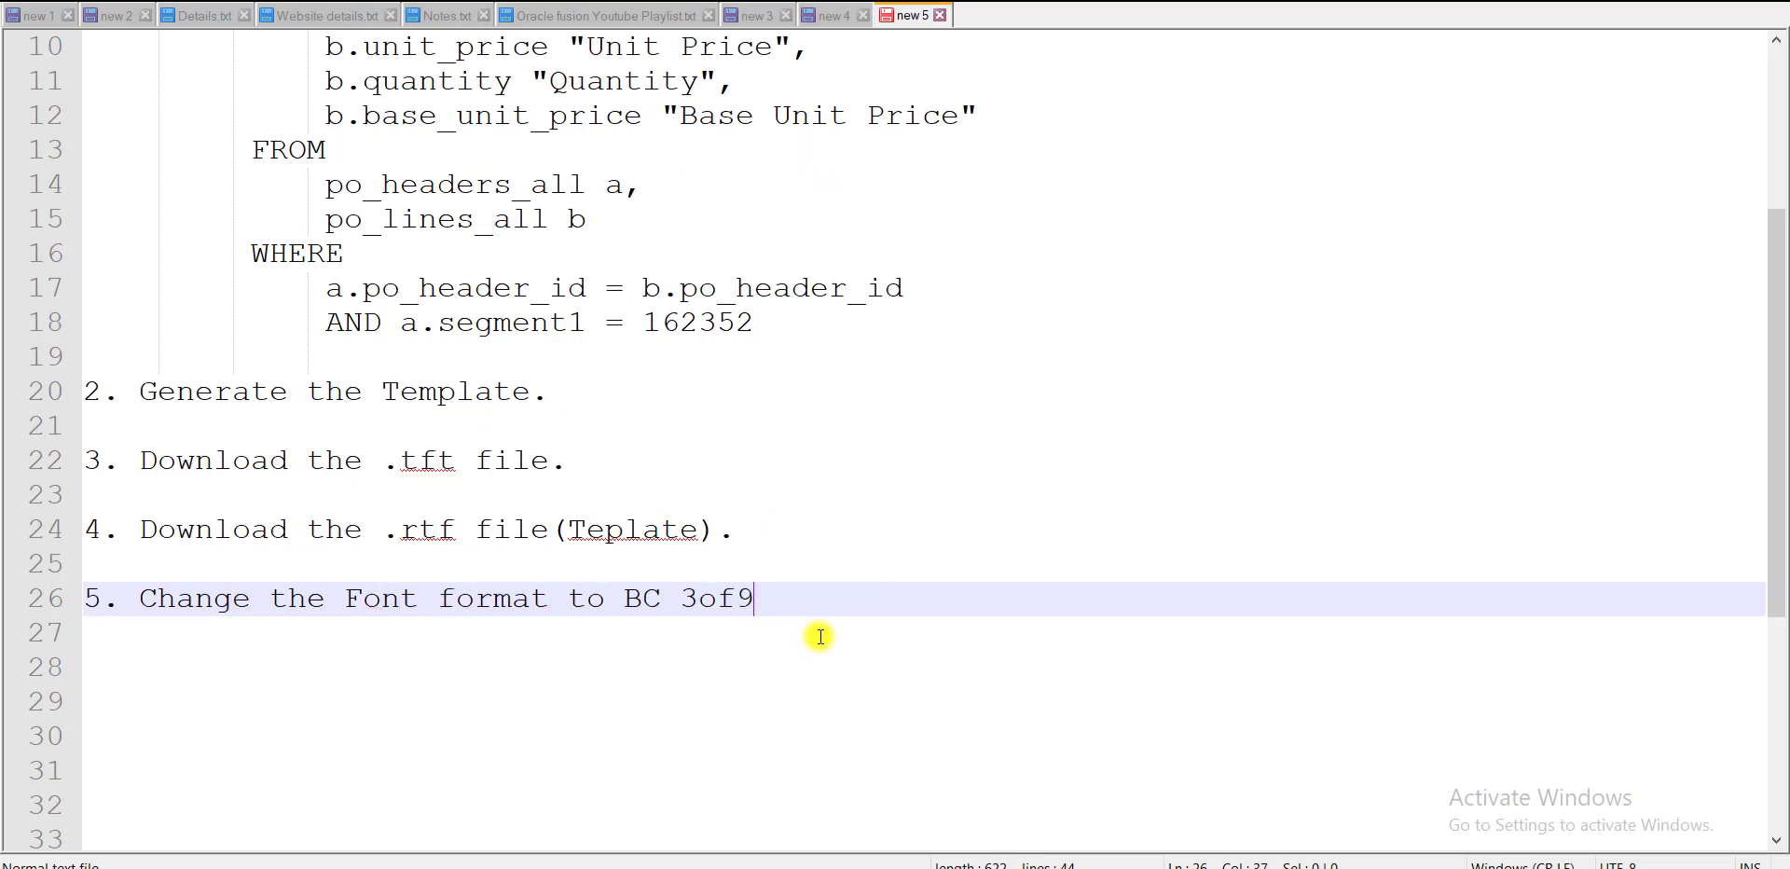
pyautogui.write(' i')
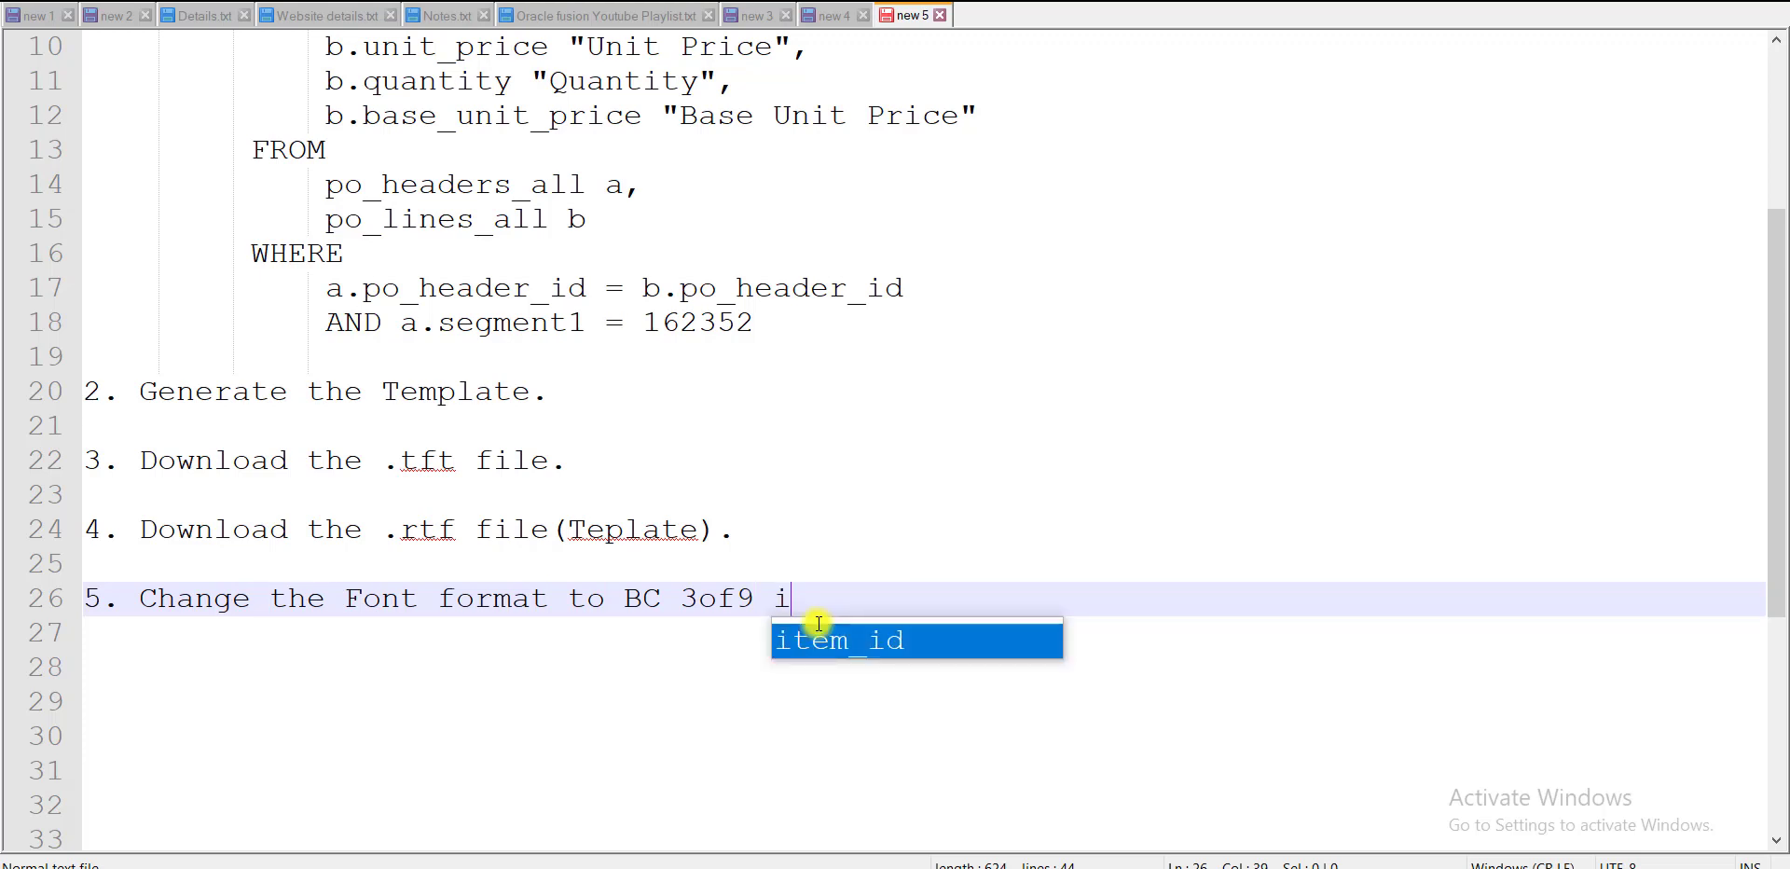
pyautogui.write('n template.')
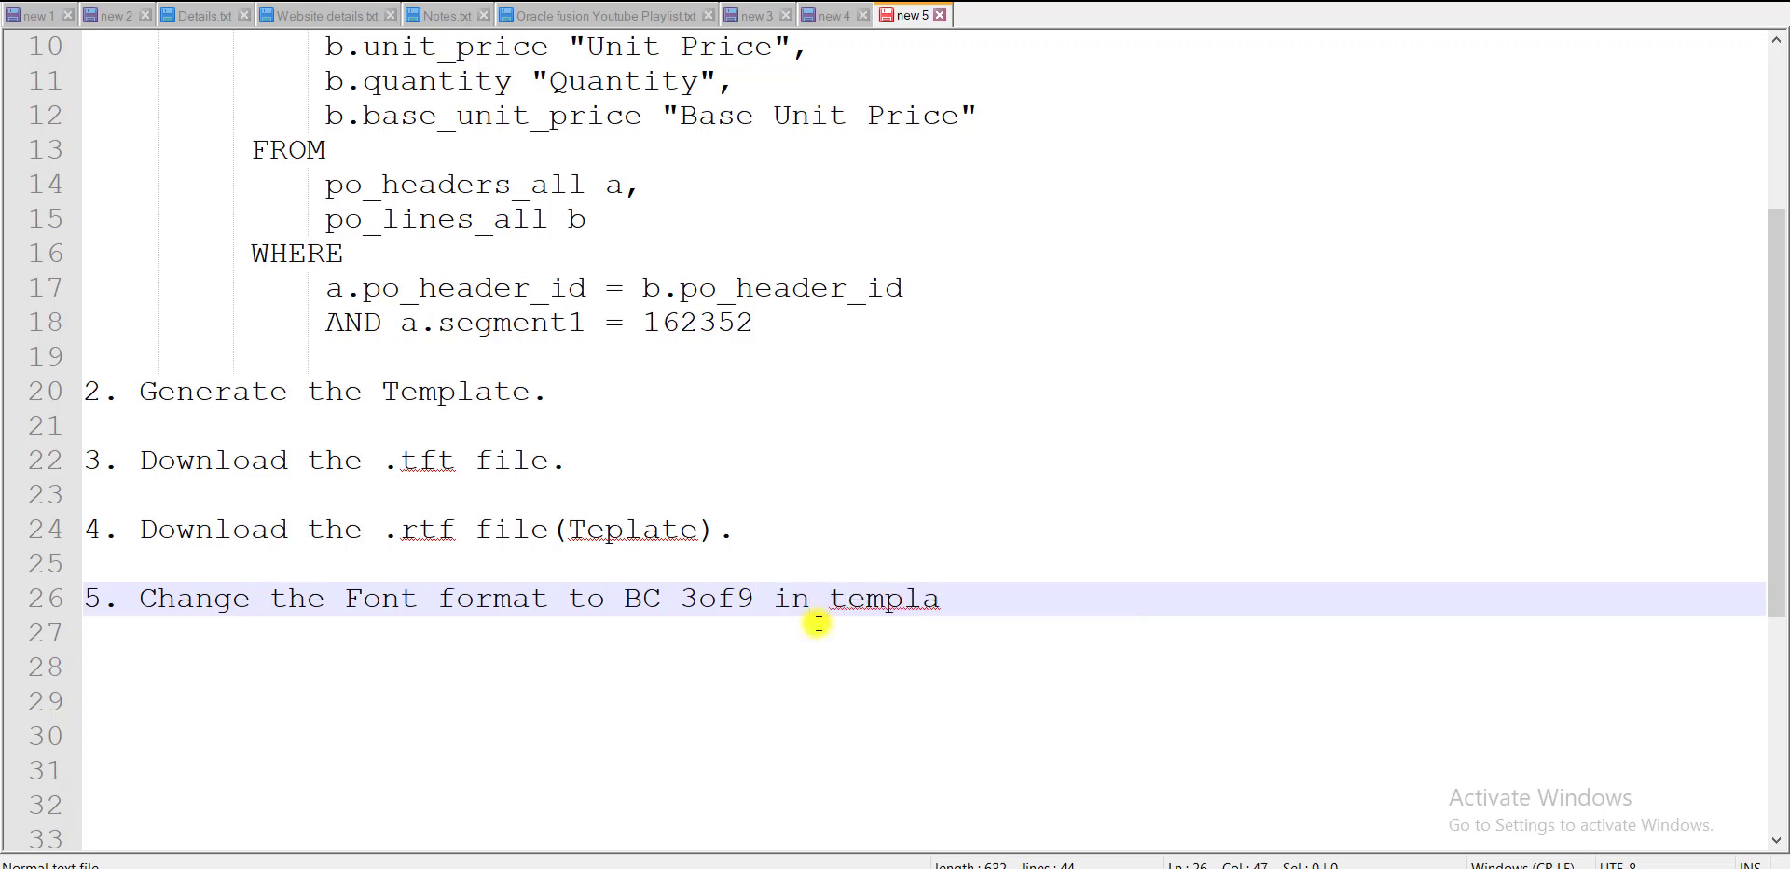
# - Switch to the RTF template in Word and apply the BC 3of9 barcode font to the PO_HEADER field in the table's data row
pyautogui.hotkey('alt', 'Tab')
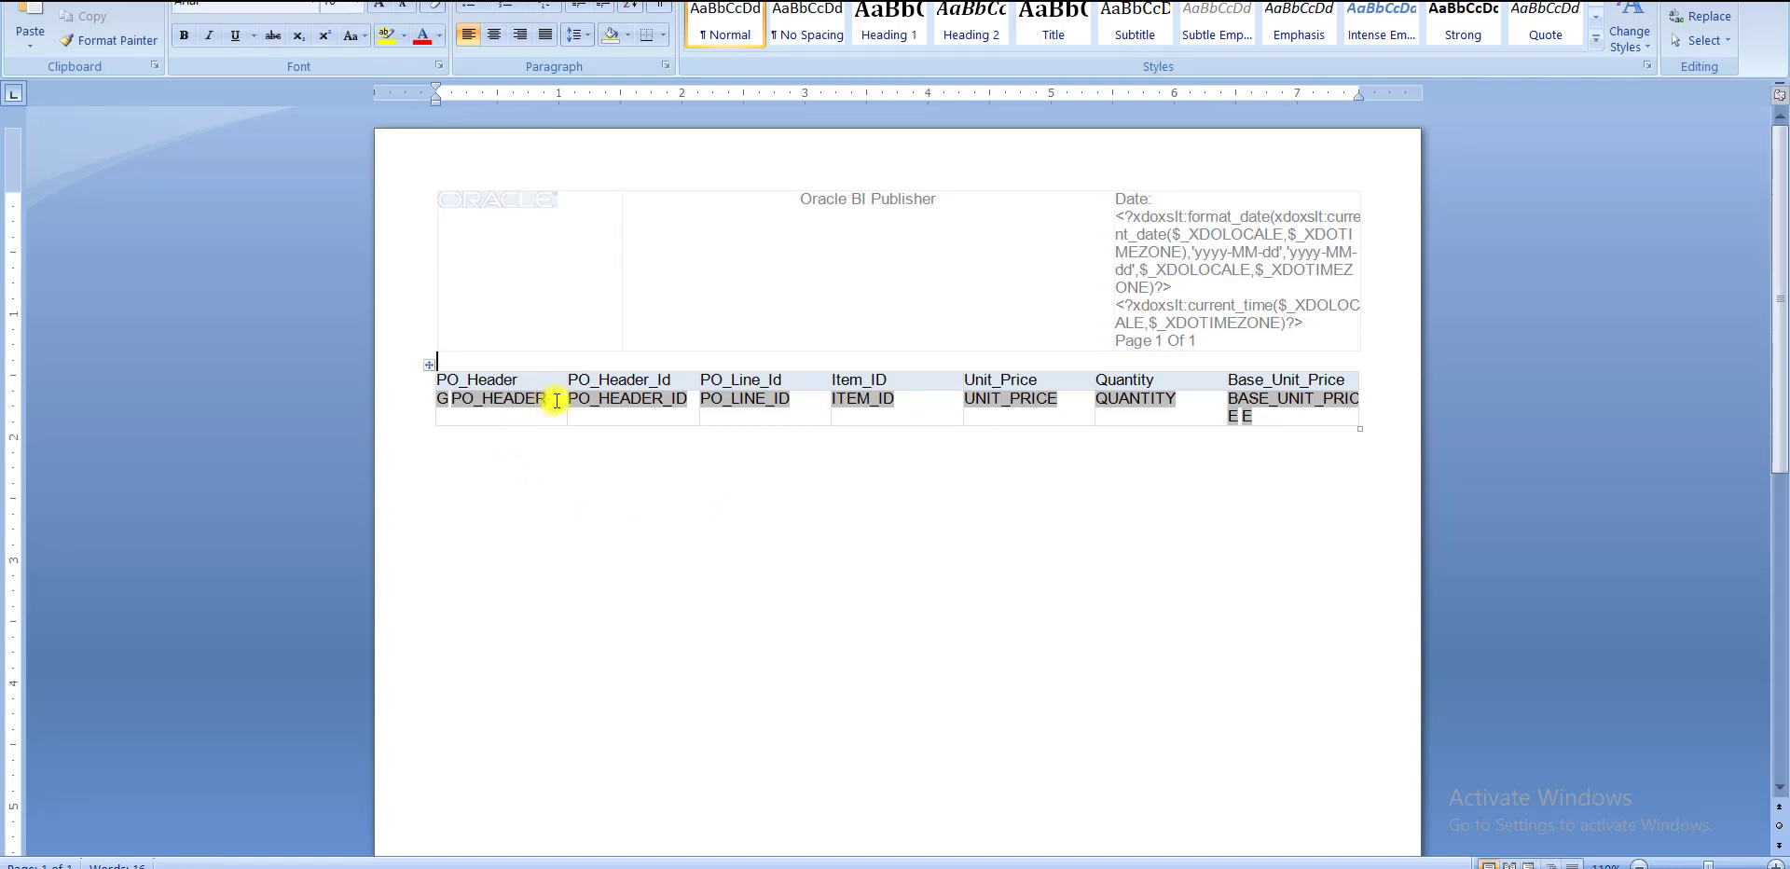
pyautogui.moveTo(549, 398); pyautogui.dragTo(451, 399)
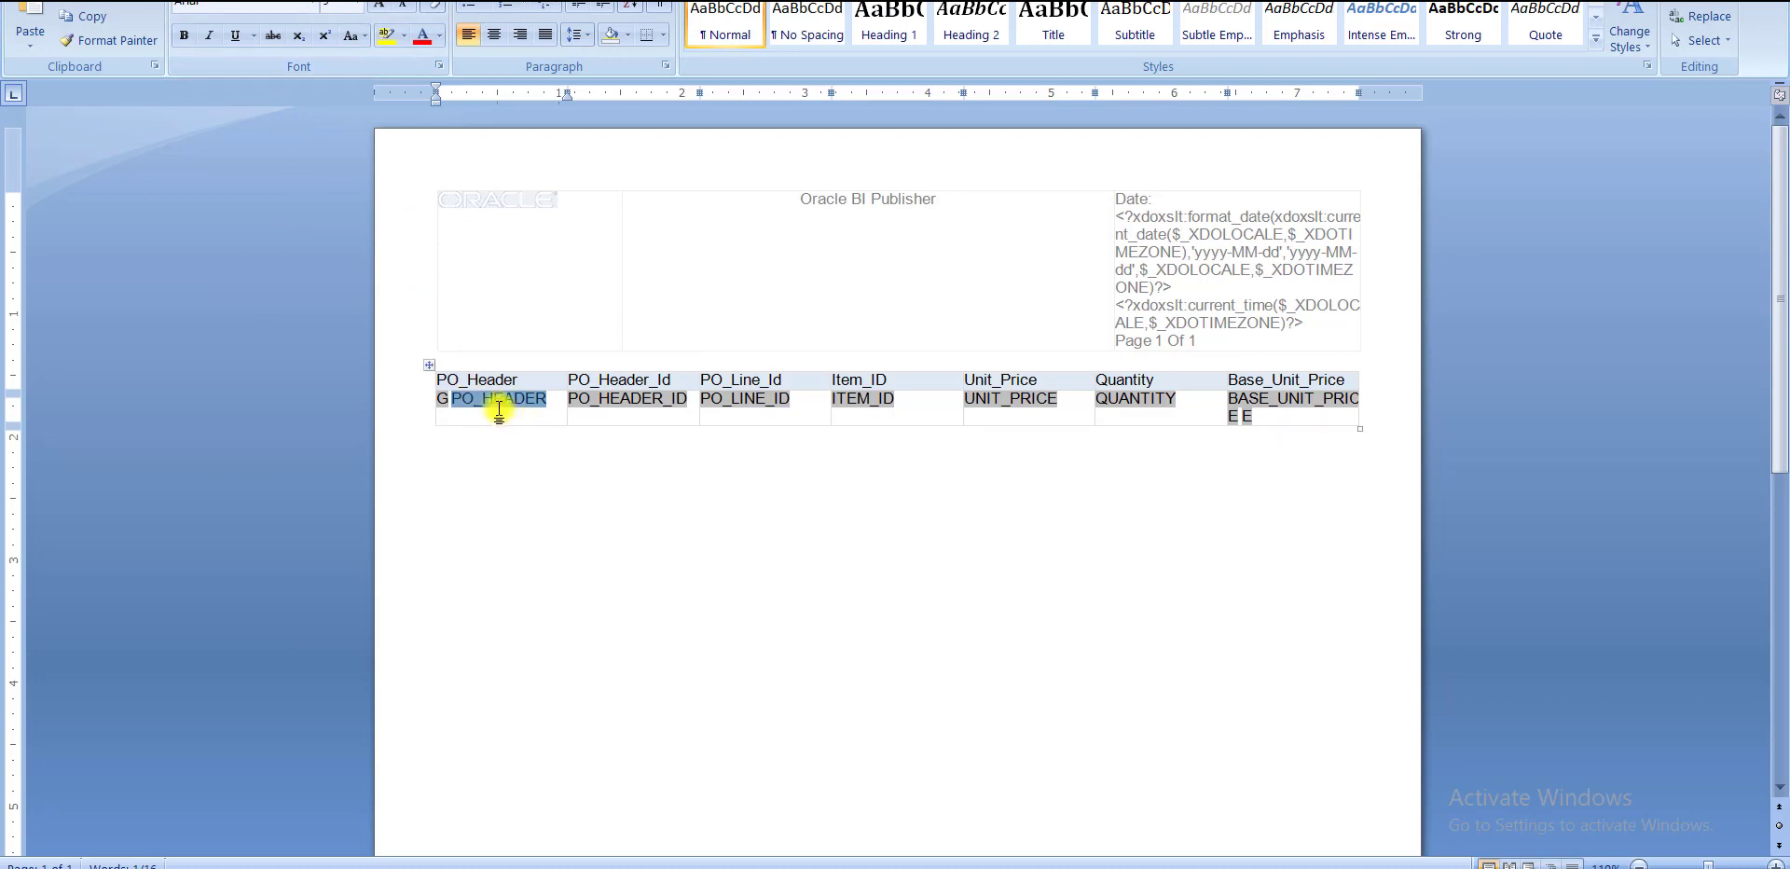
pyautogui.click(221, 5)
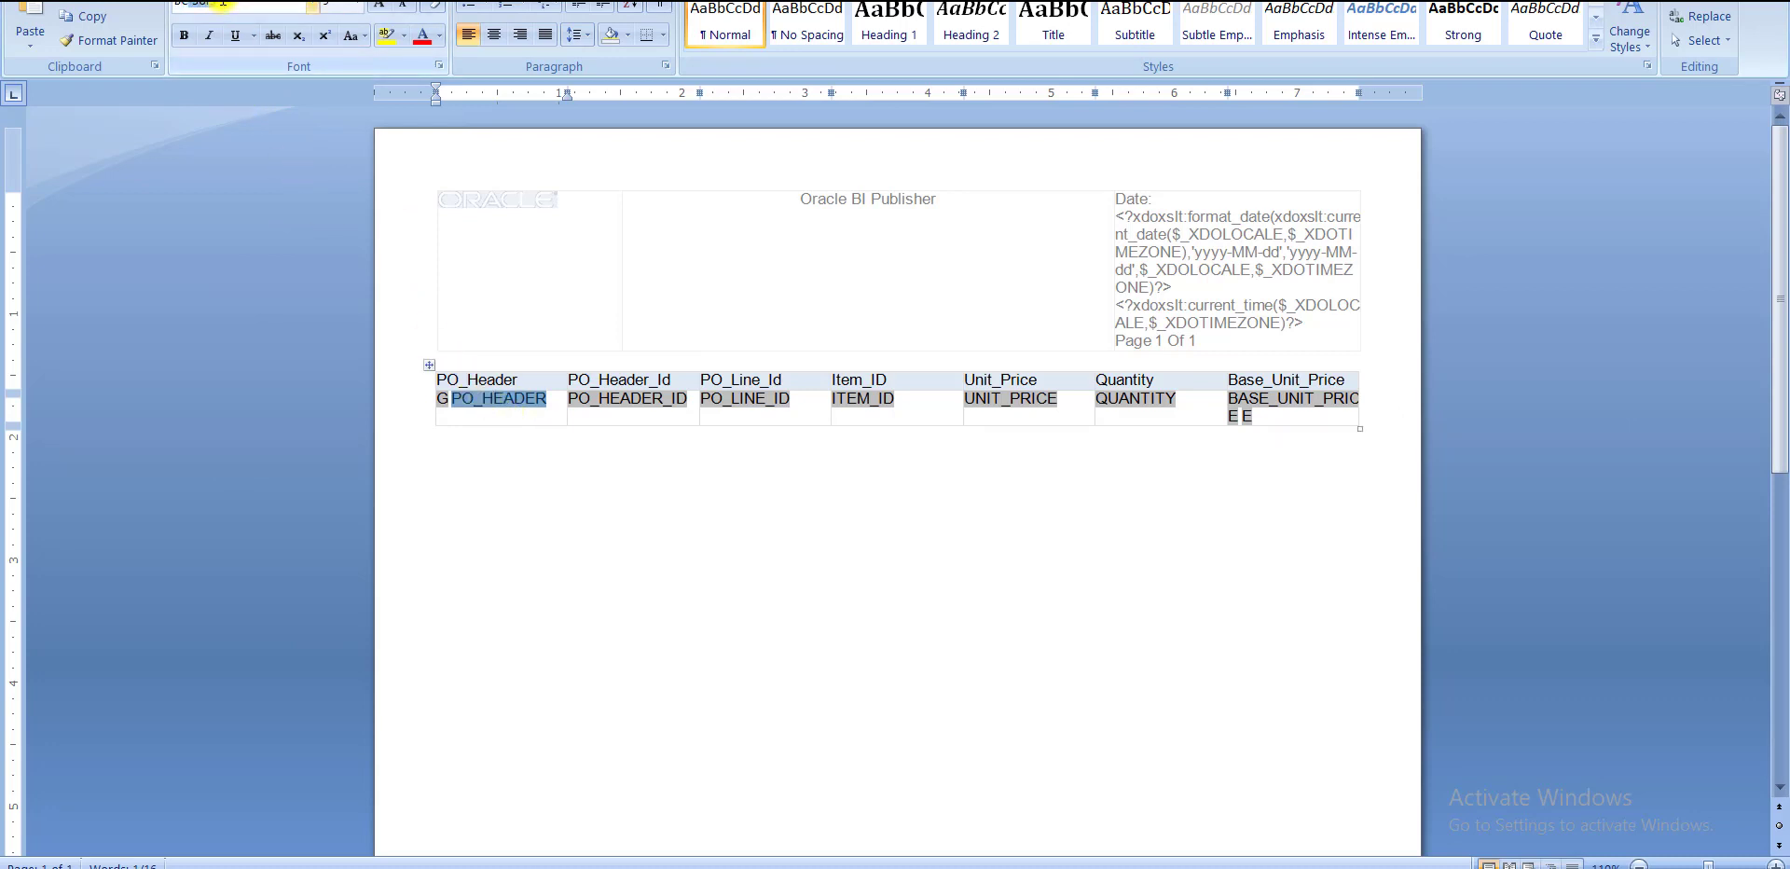
pyautogui.press('Return')
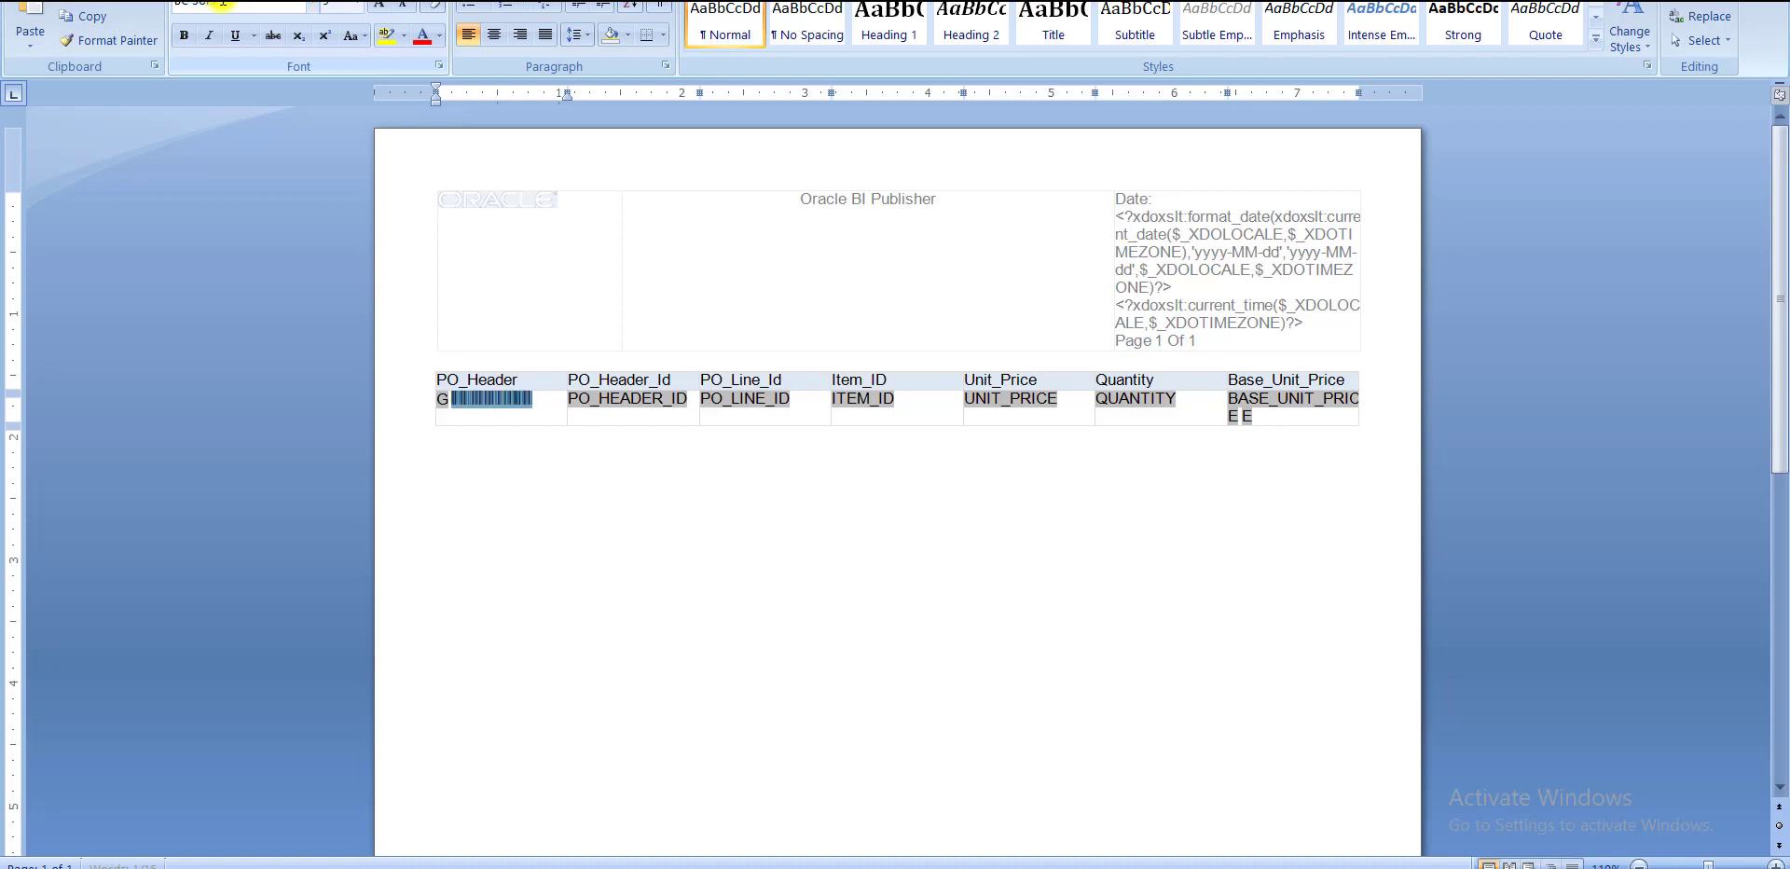
pyautogui.click(558, 452)
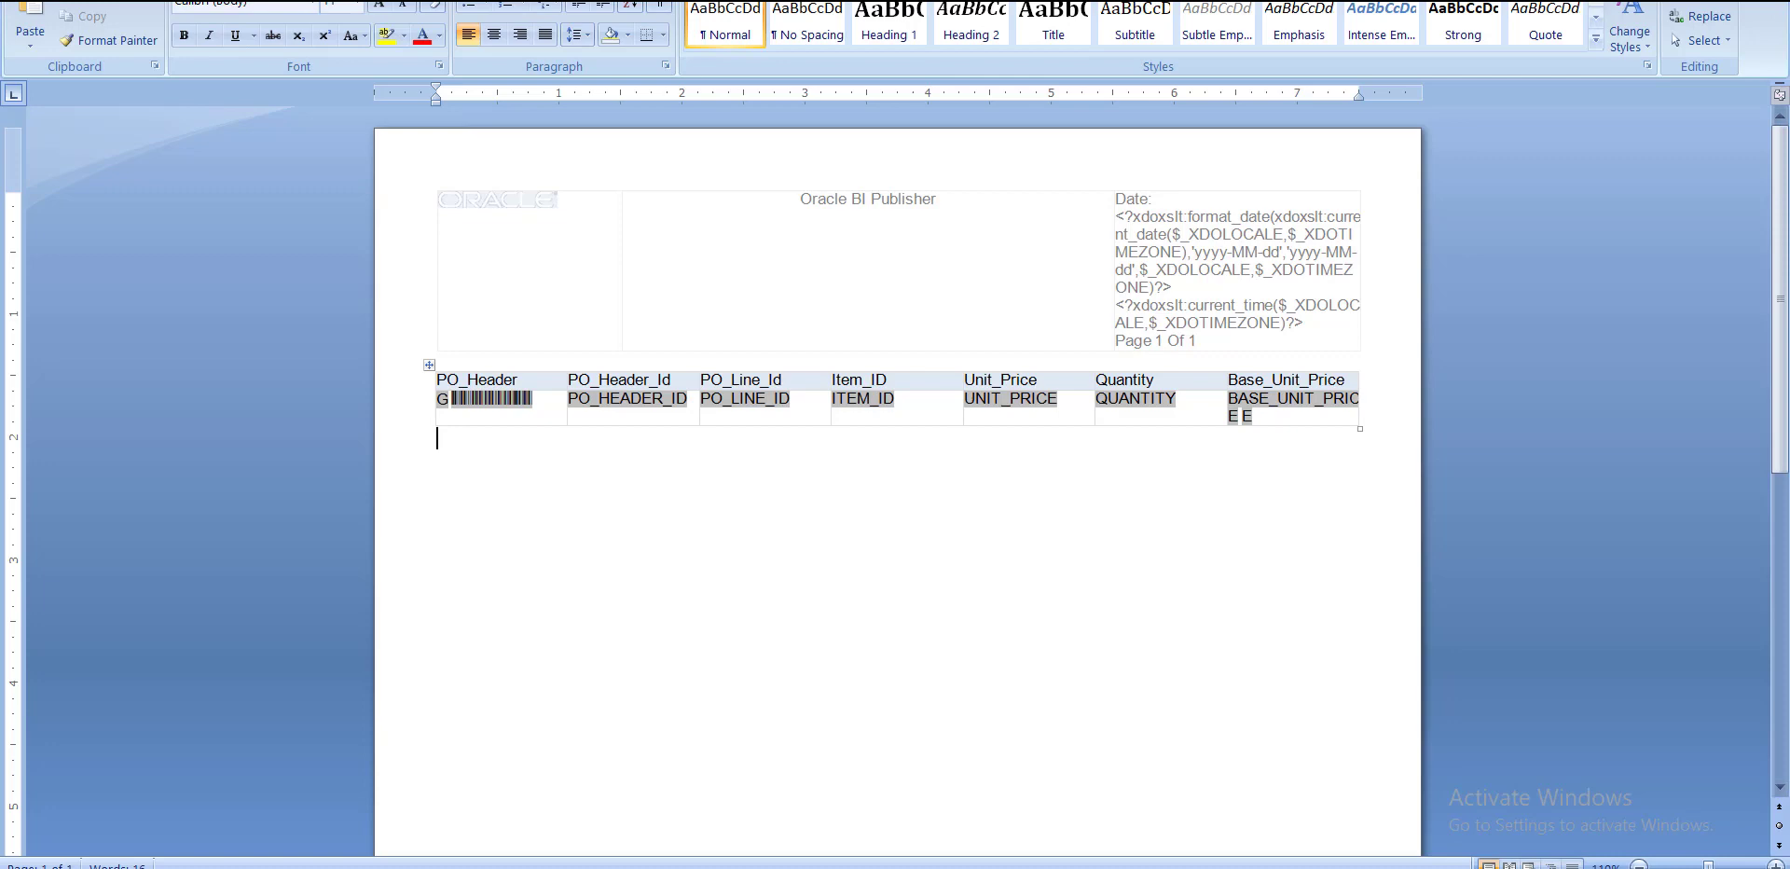
# - Return to the report editor in the browser and delete the BAR_CODE_Template layout, accepting the deletion
pyautogui.hotkey('alt', 'Tab')
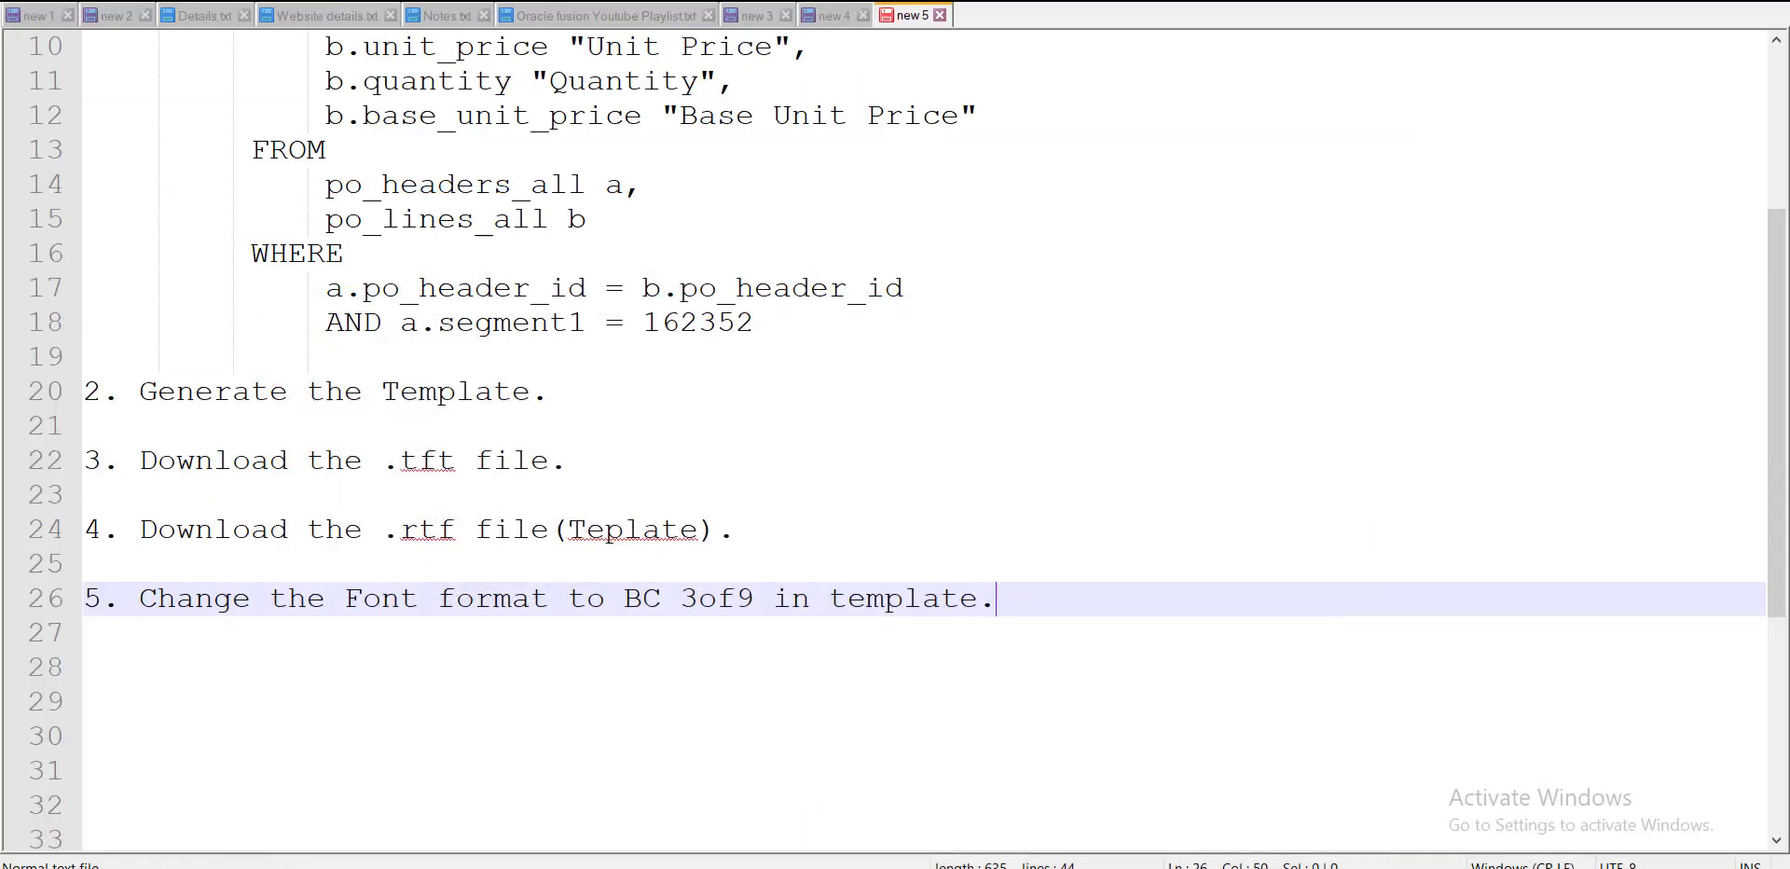
pyautogui.hotkey('alt', 'Tab')
pyautogui.hotkey('ctrl', 'Tab')
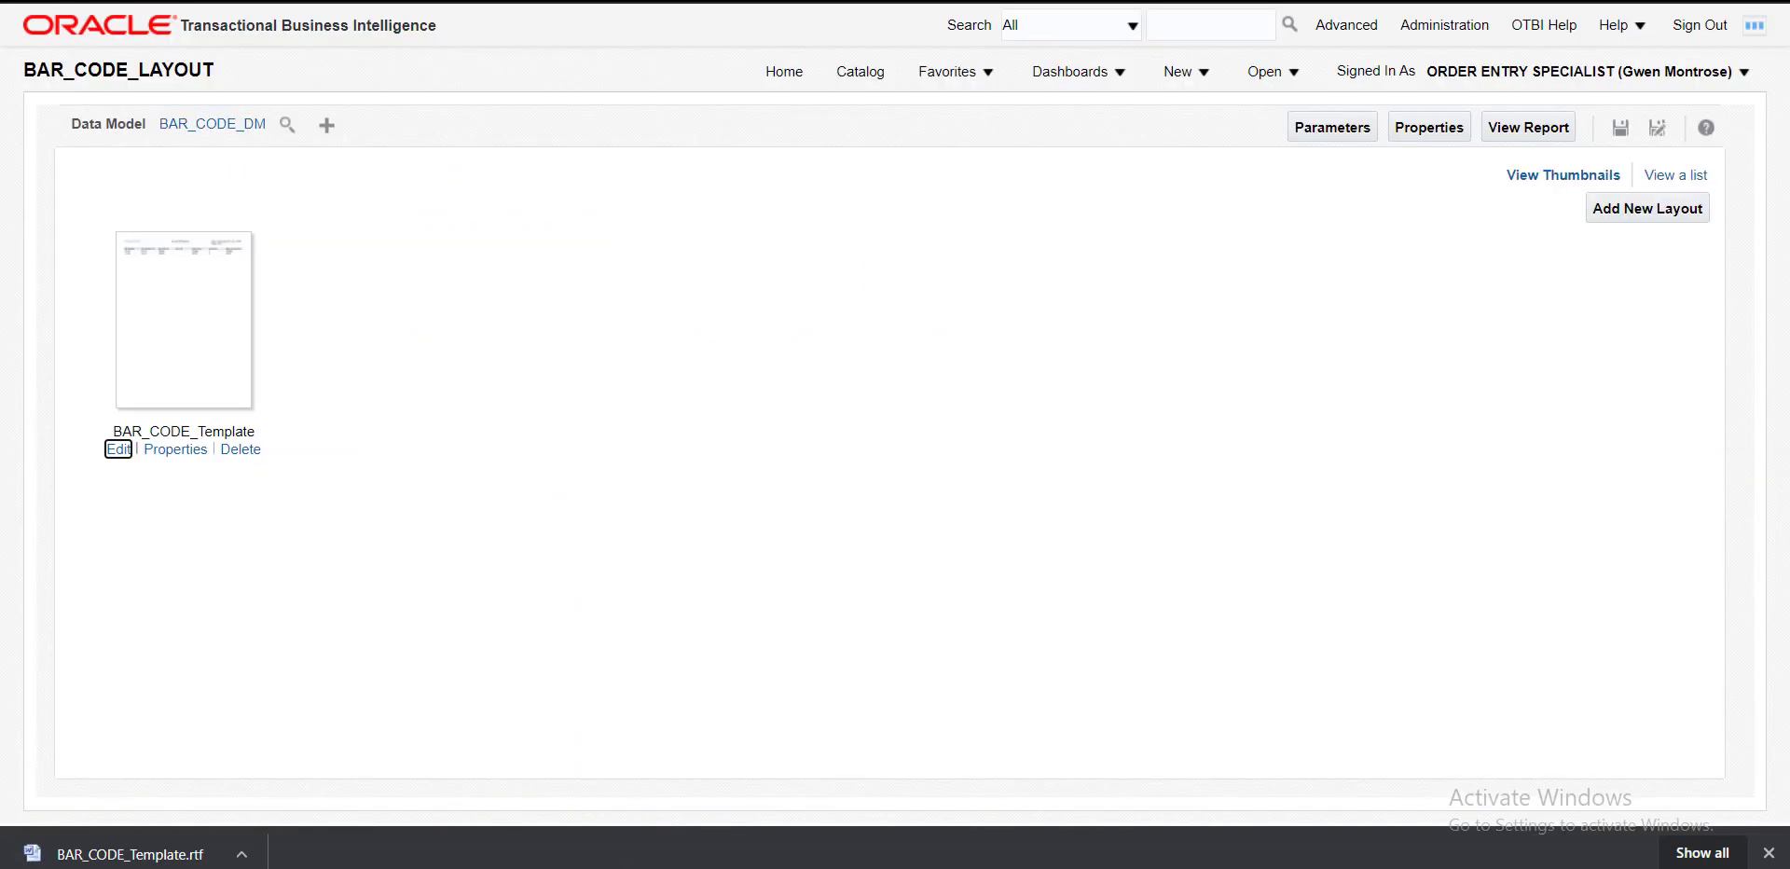
pyautogui.click(245, 452)
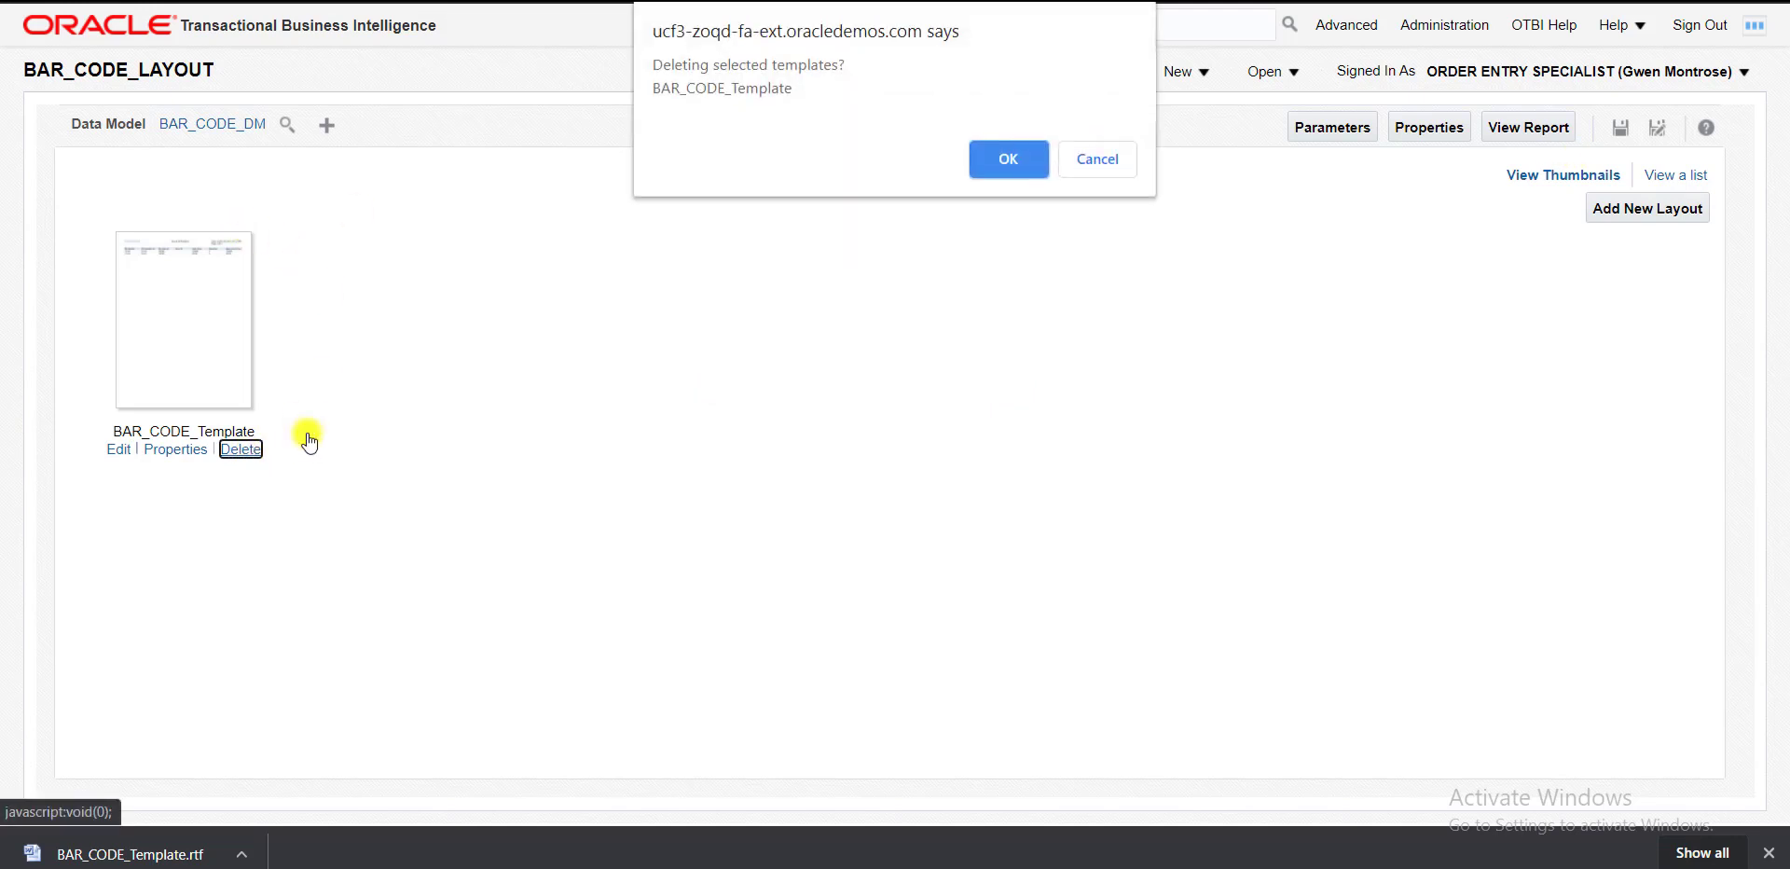
pyautogui.click(1005, 166)
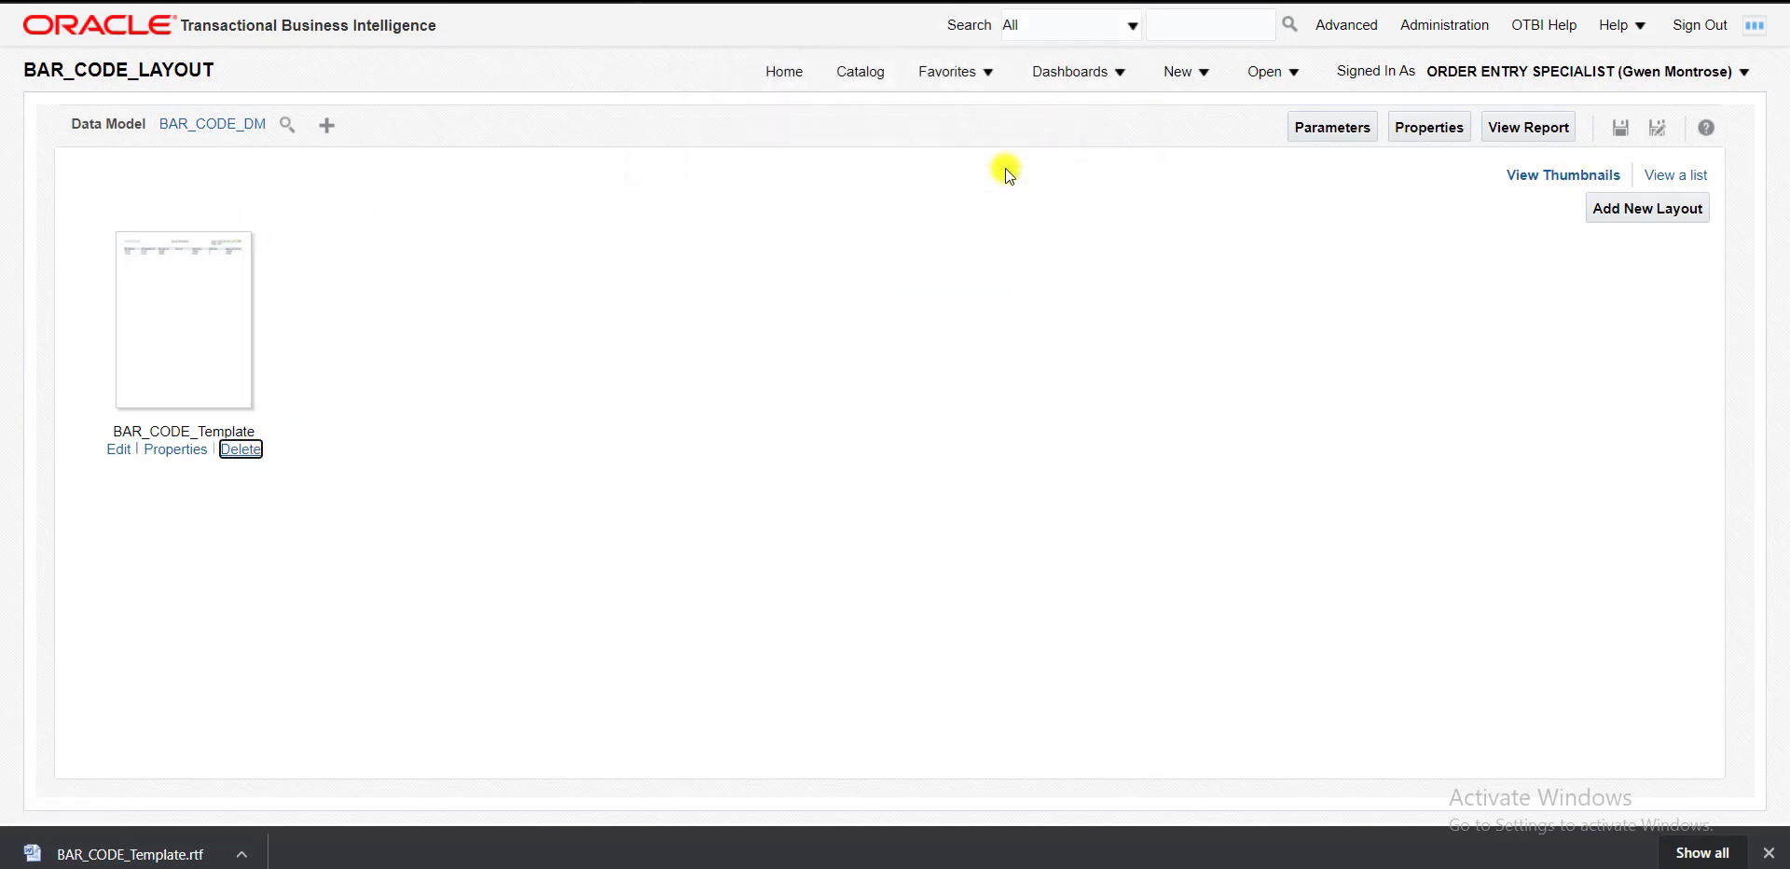
# - Add a new uploaded layout named BARCODE_TEMPLATE, using BAR_CODE_Template.rtf from the Desktop as its template file
pyautogui.click(1631, 211)
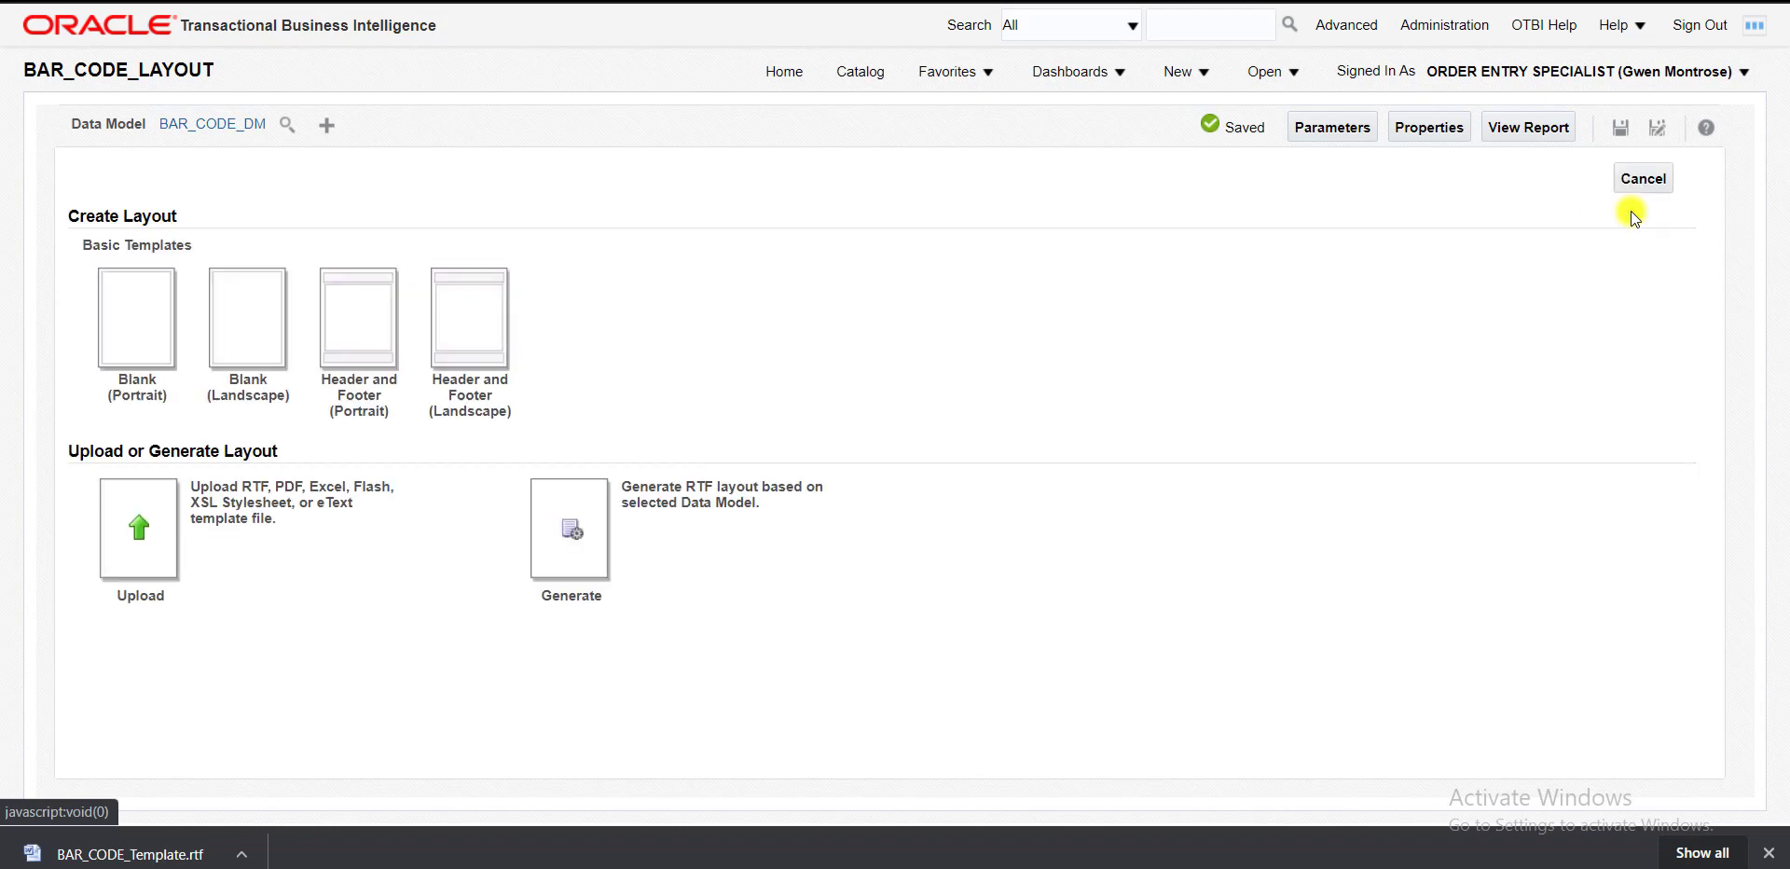
pyautogui.click(140, 530)
pyautogui.click(806, 360)
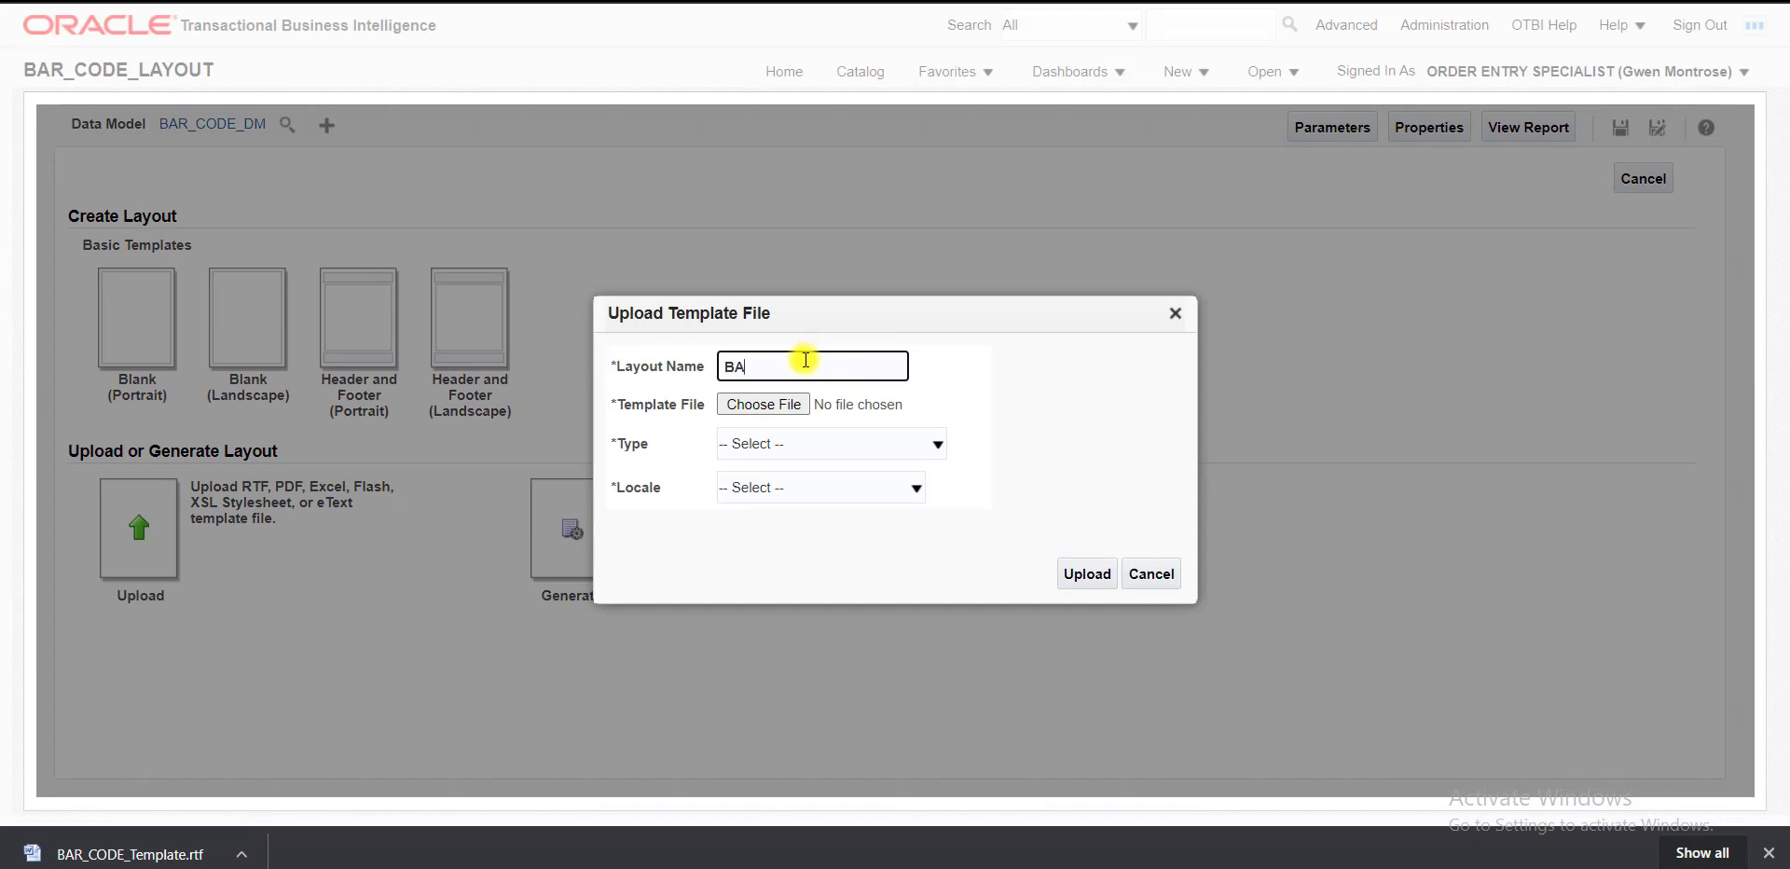
pyautogui.write('BARCODE_TEMPLATE')
pyautogui.click(795, 410)
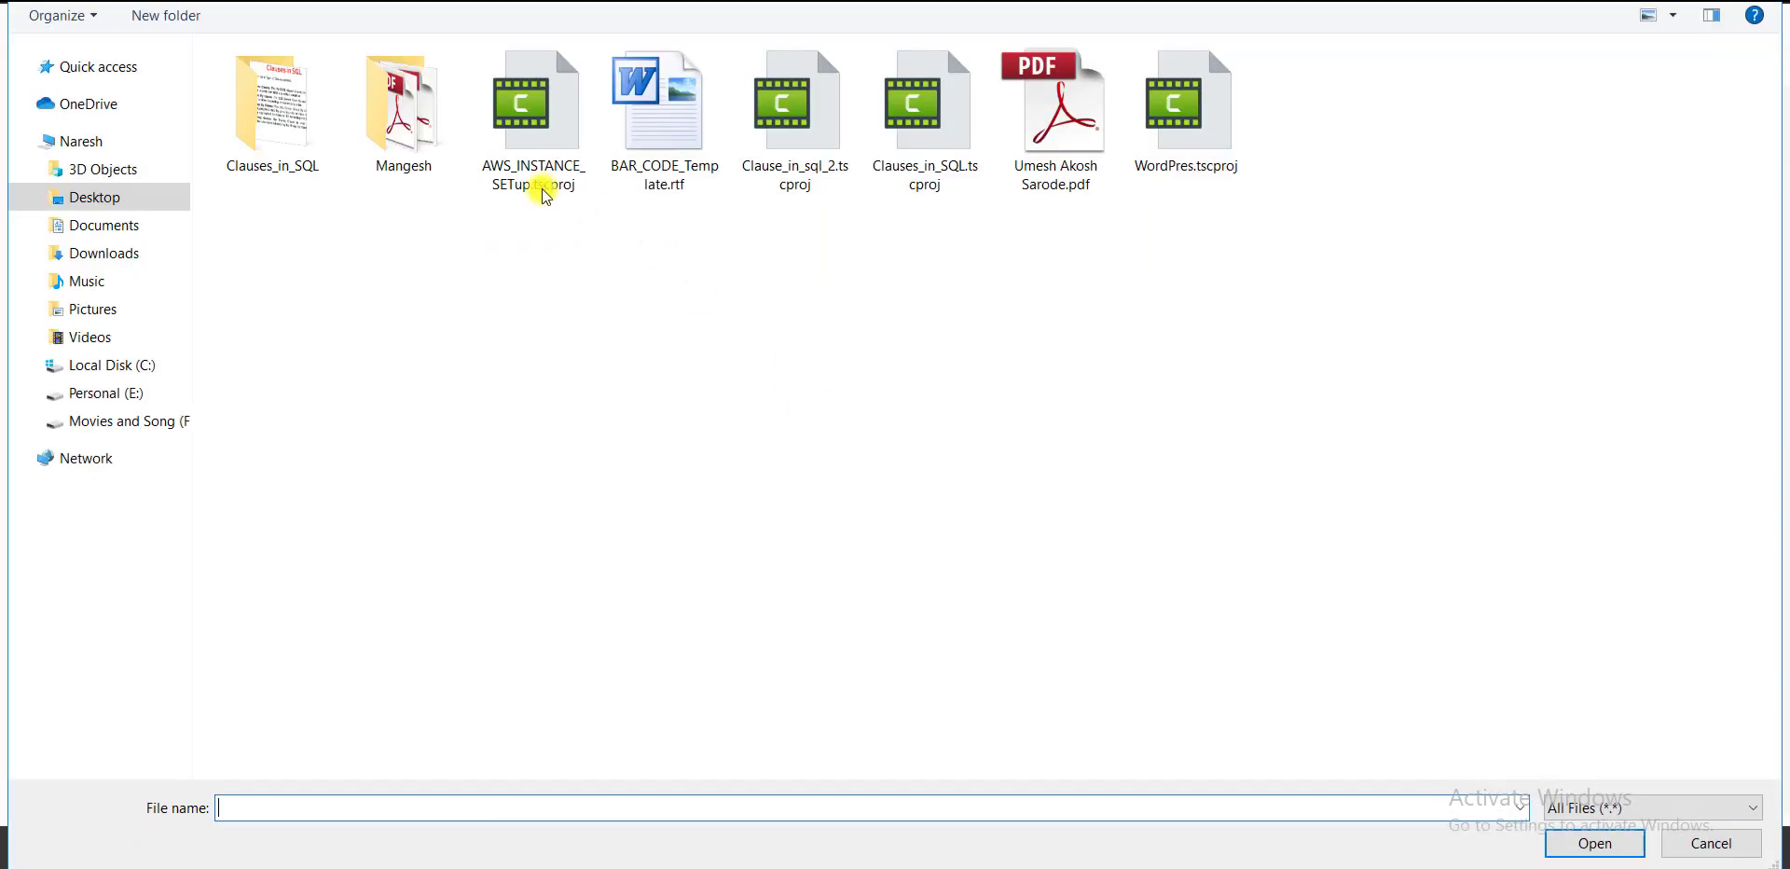
pyautogui.doubleClick(652, 112)
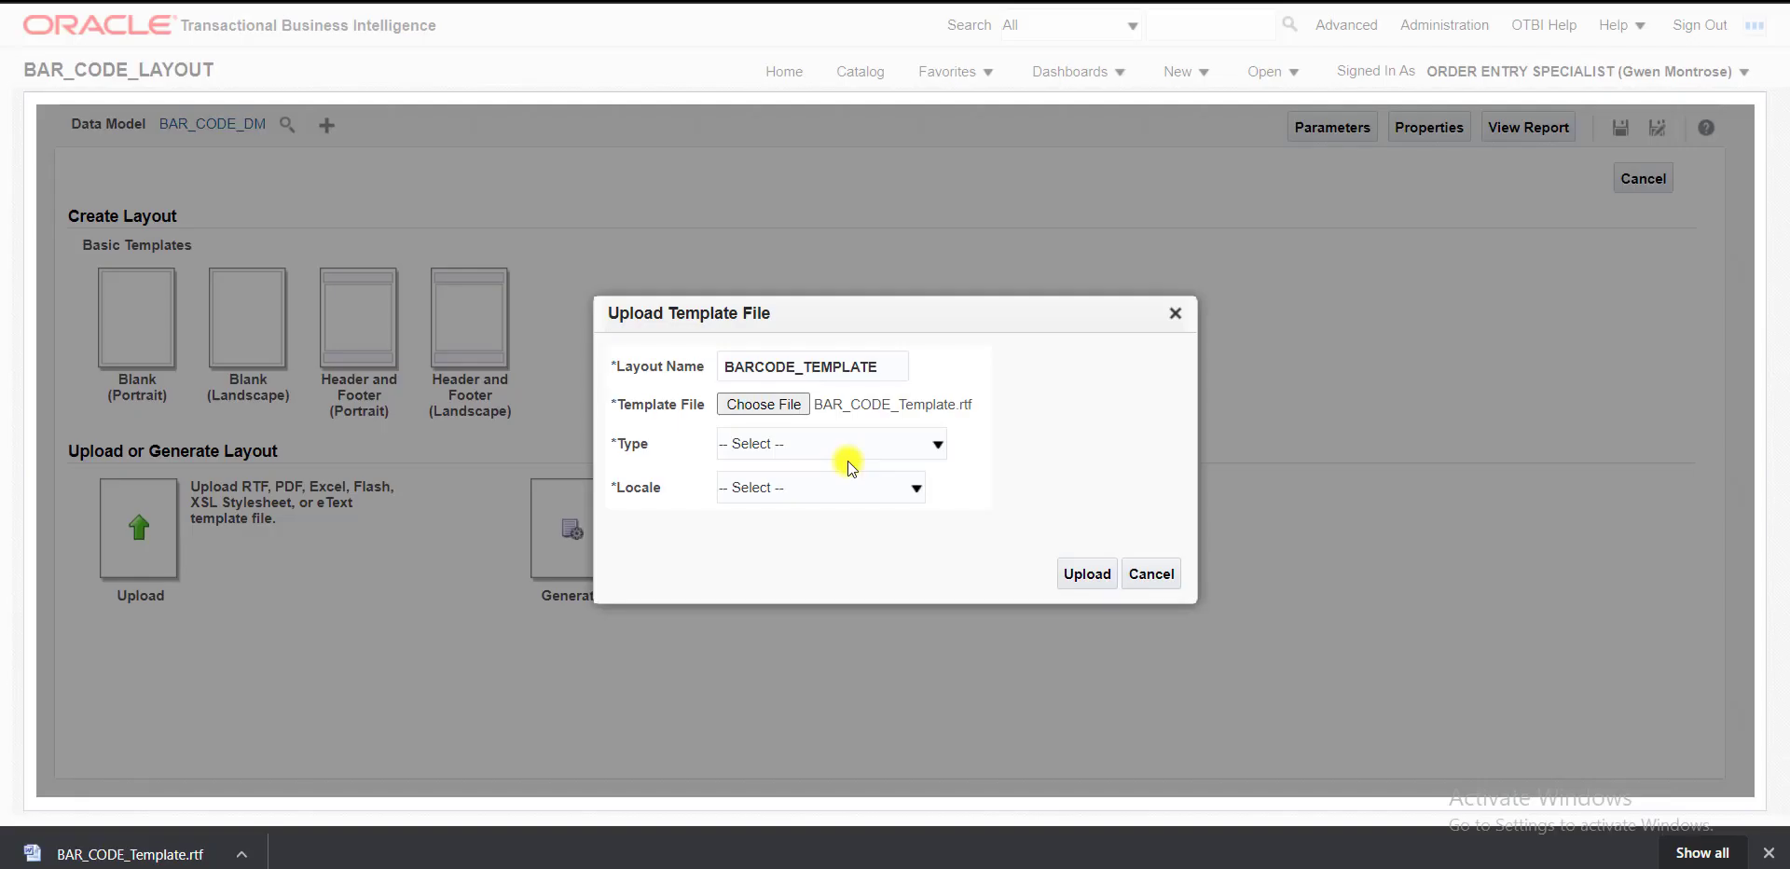
# - Set the template type to RTF Template and the locale to English, and upload the template file
pyautogui.click(800, 440)
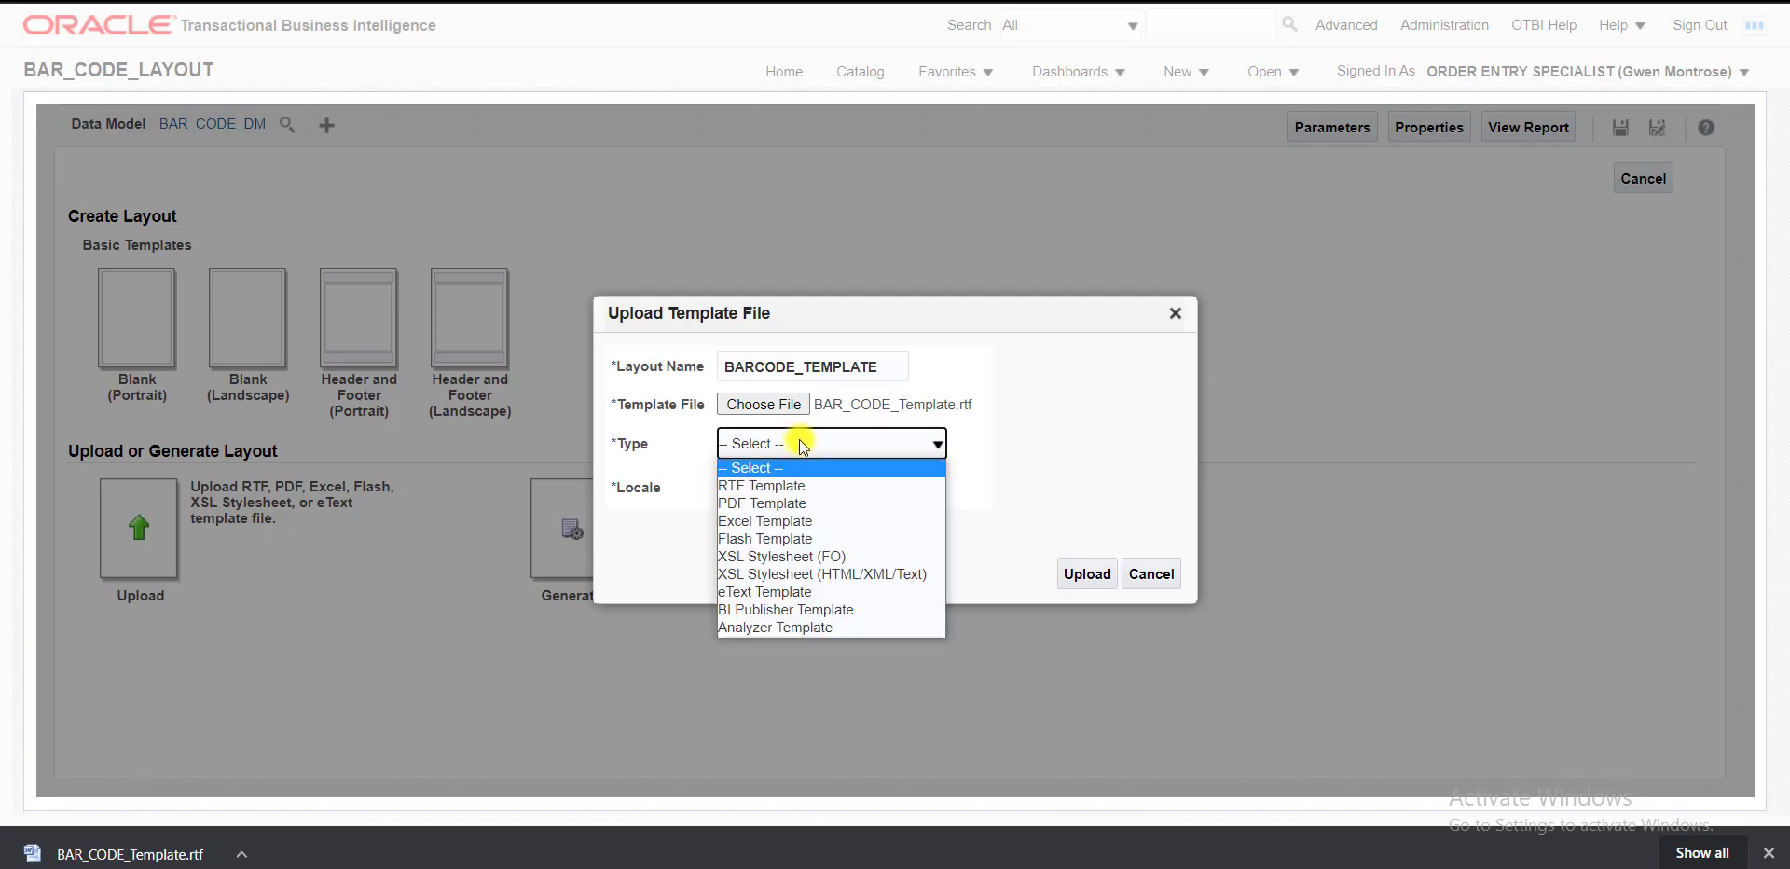
pyautogui.click(791, 485)
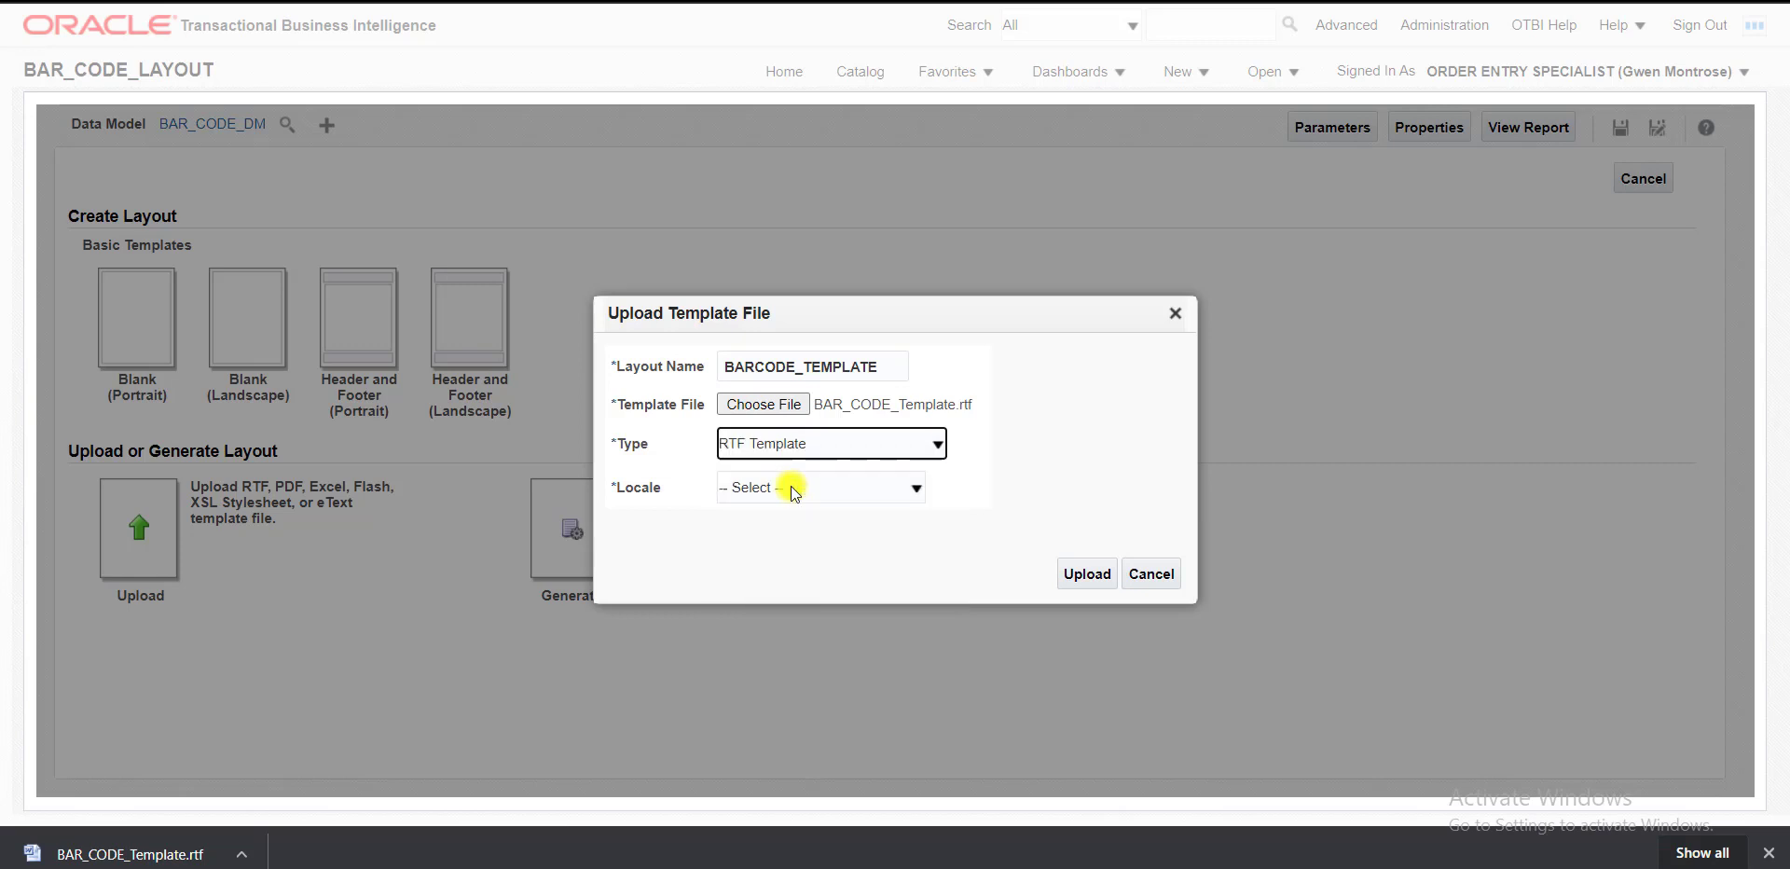
pyautogui.click(791, 485)
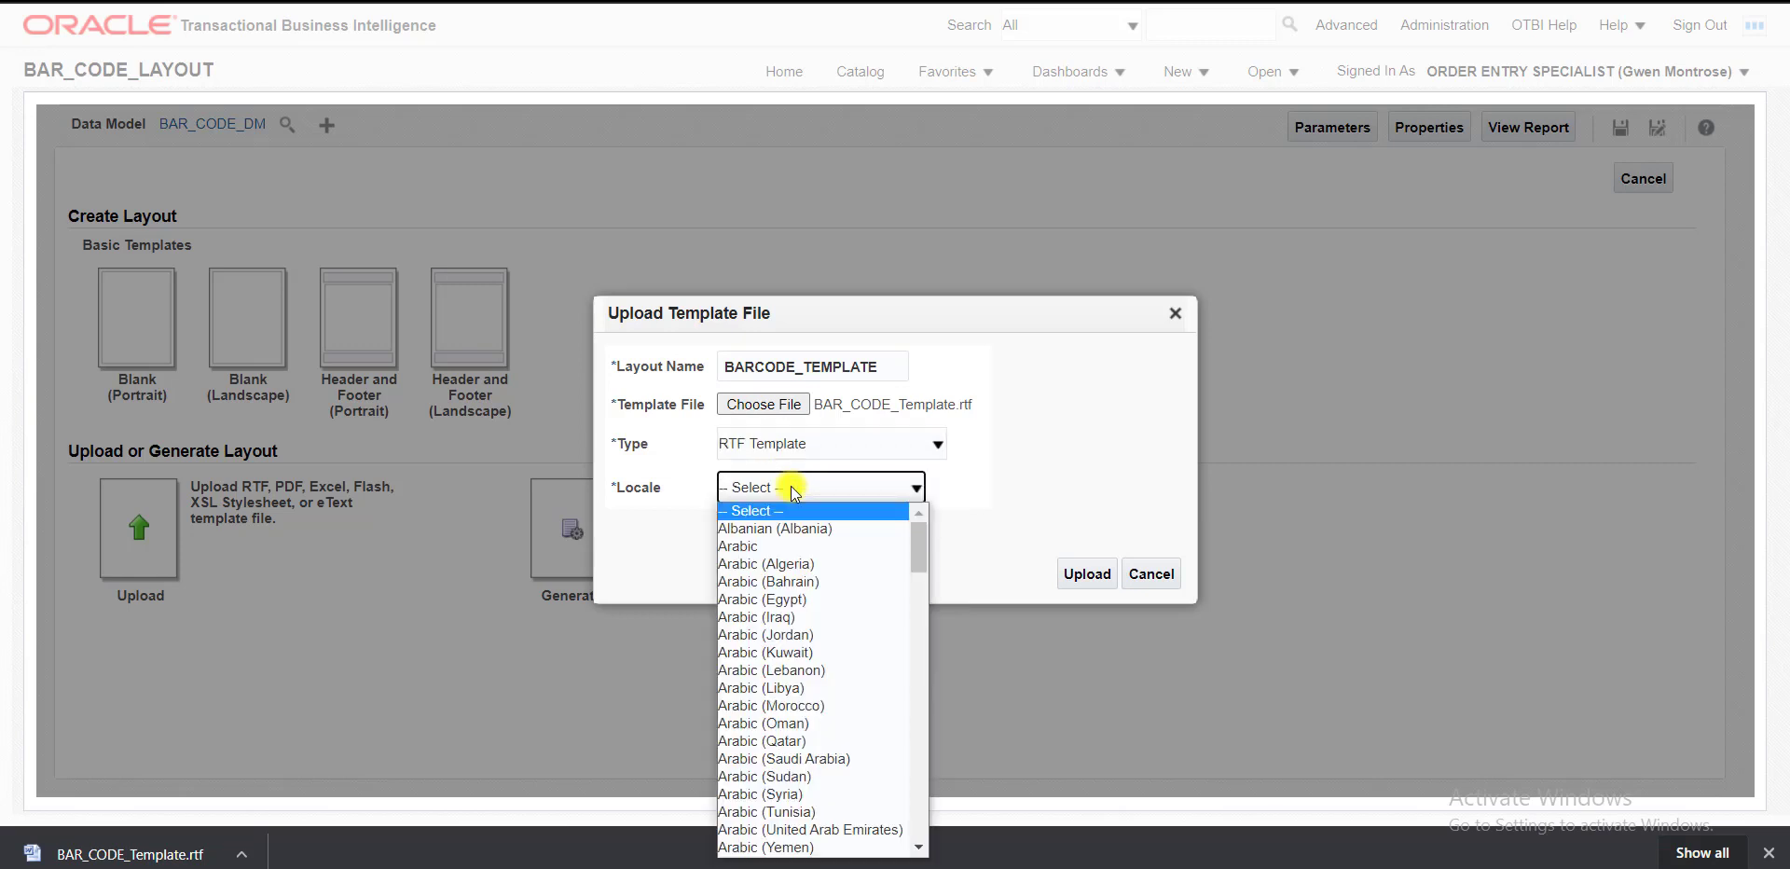
pyautogui.press('e')
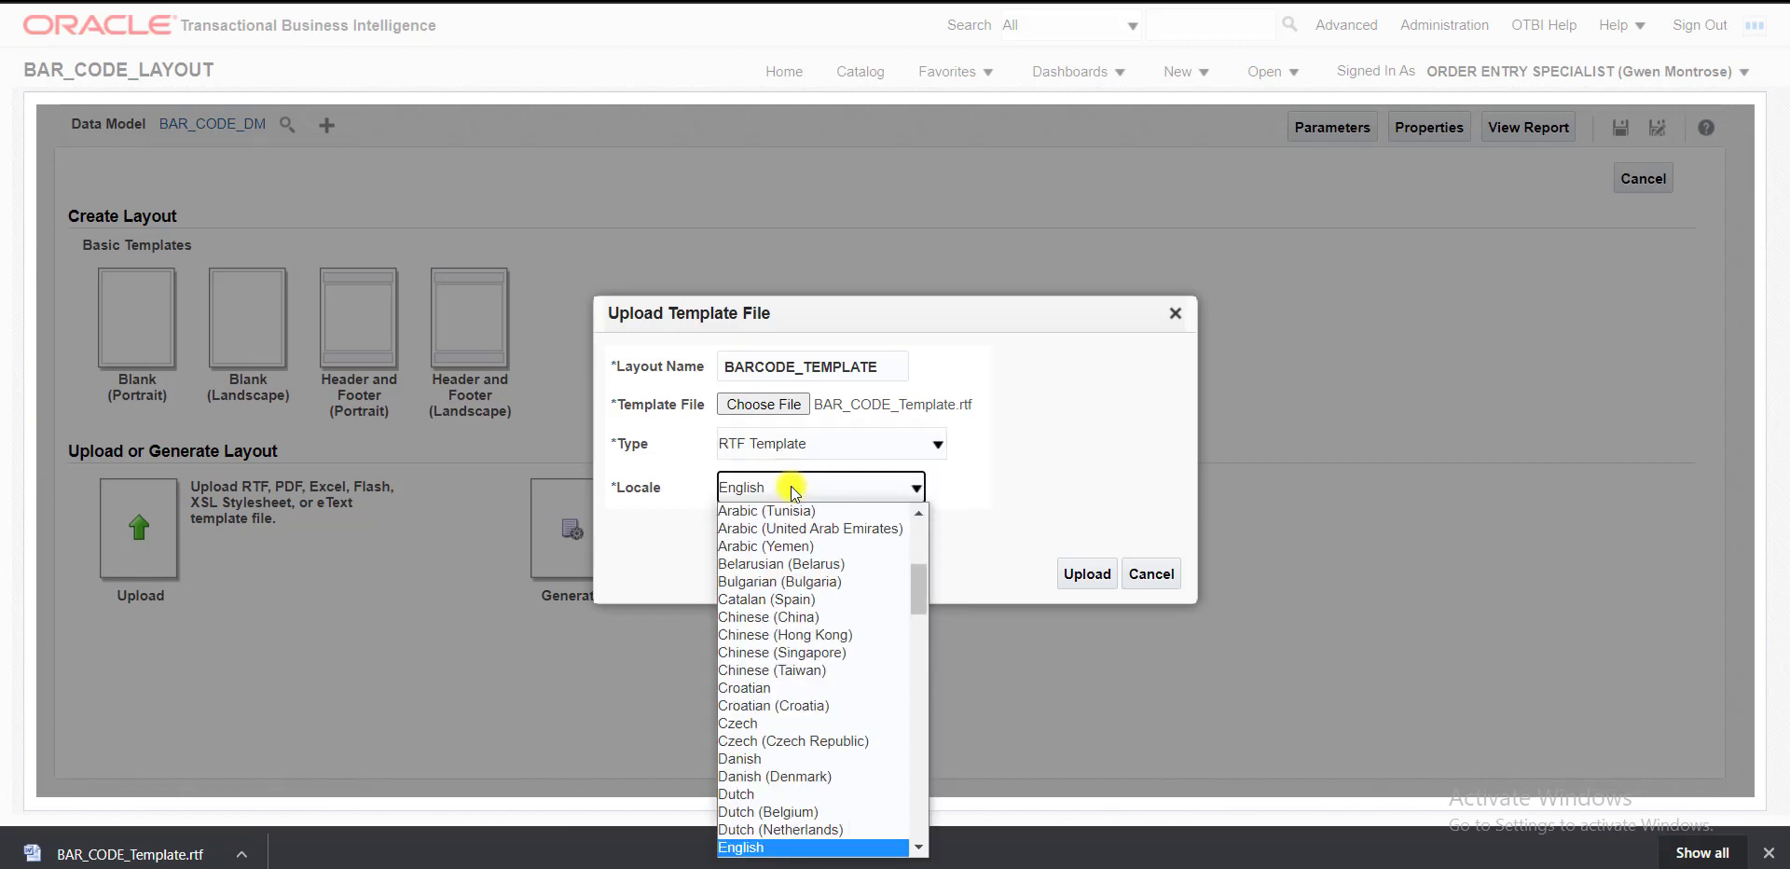
pyautogui.scroll(-2, 918, 590)
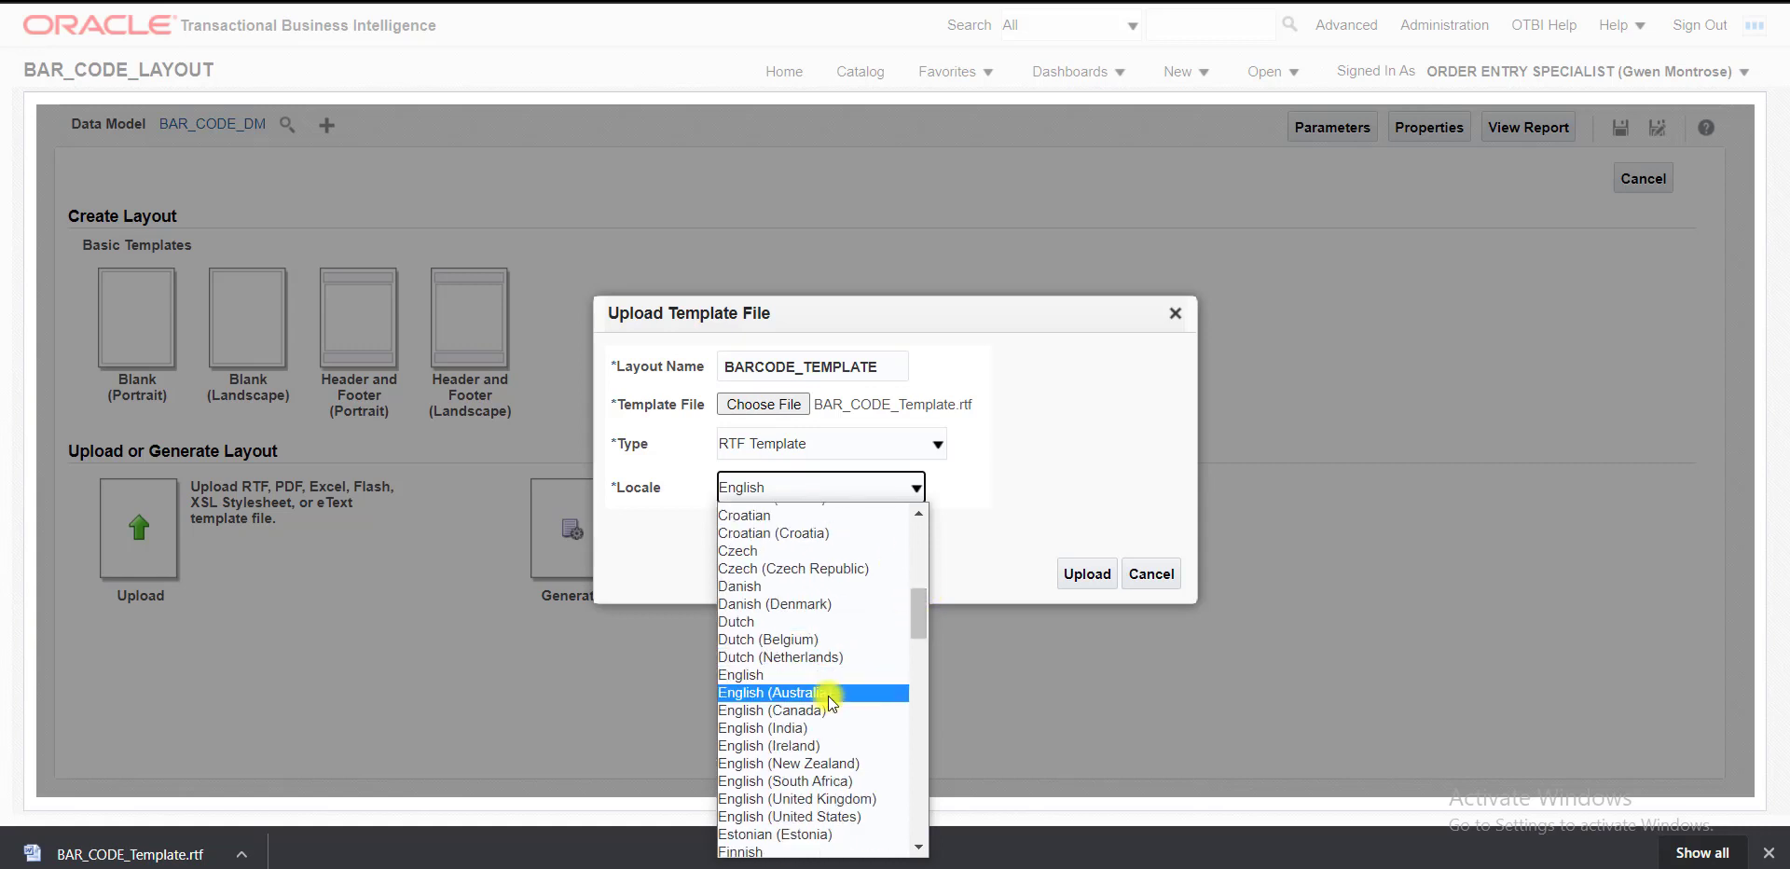
pyautogui.click(788, 675)
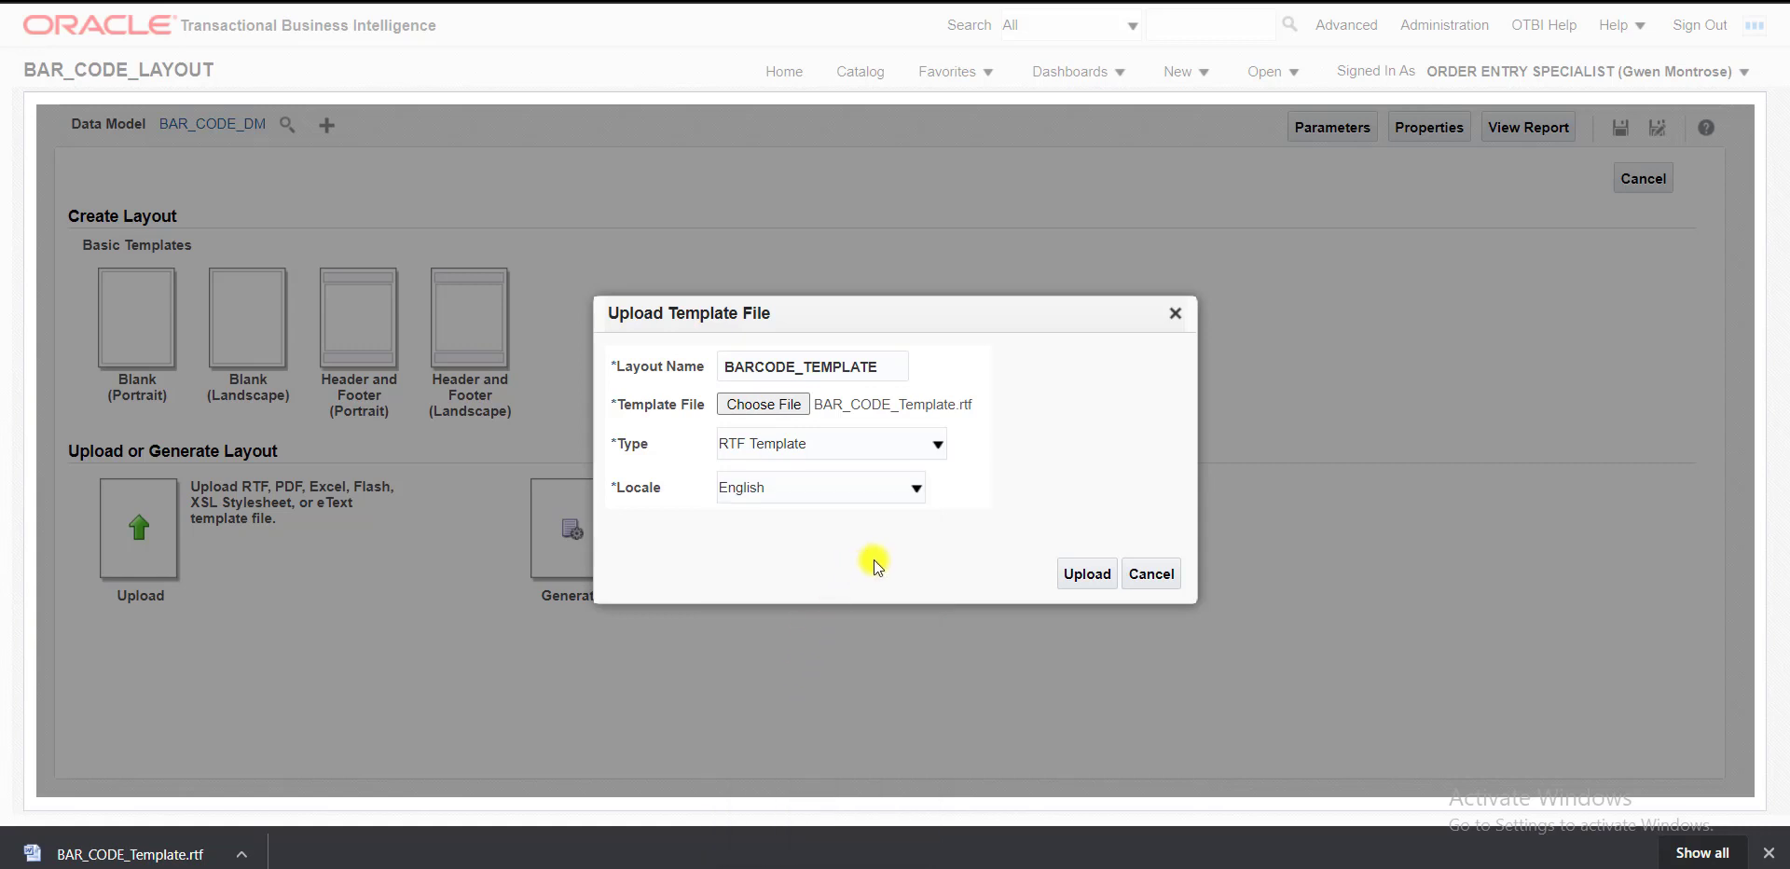
pyautogui.click(1075, 584)
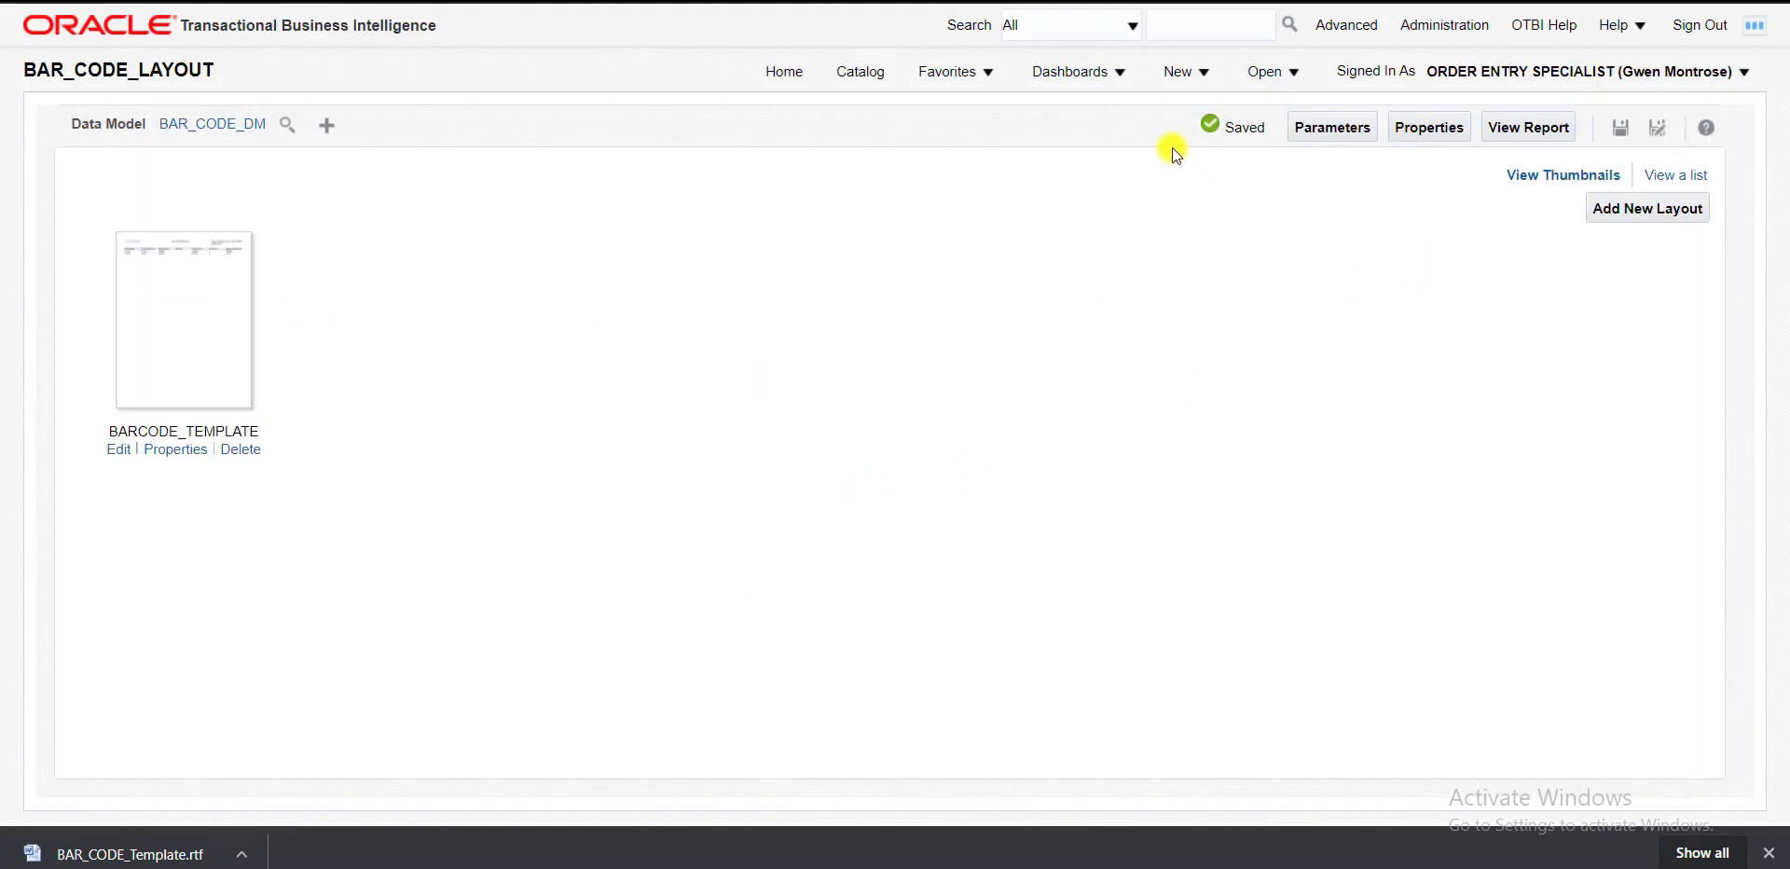
# - Save the report and view its output in PDF format
pyautogui.click(1621, 129)
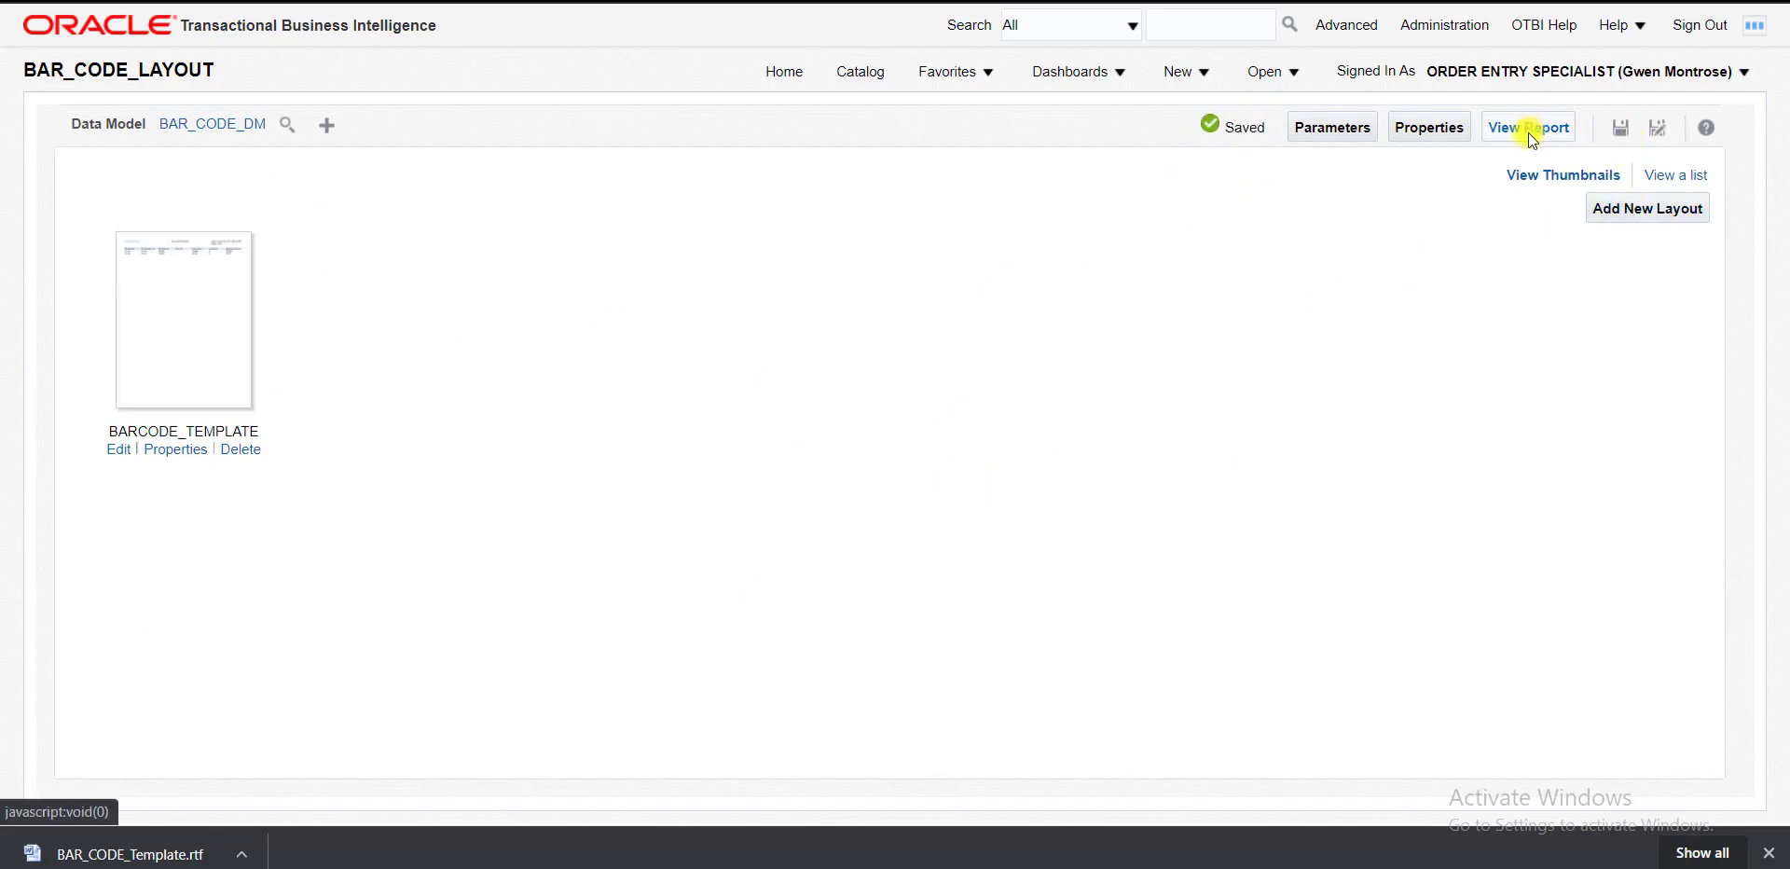
pyautogui.click(1529, 131)
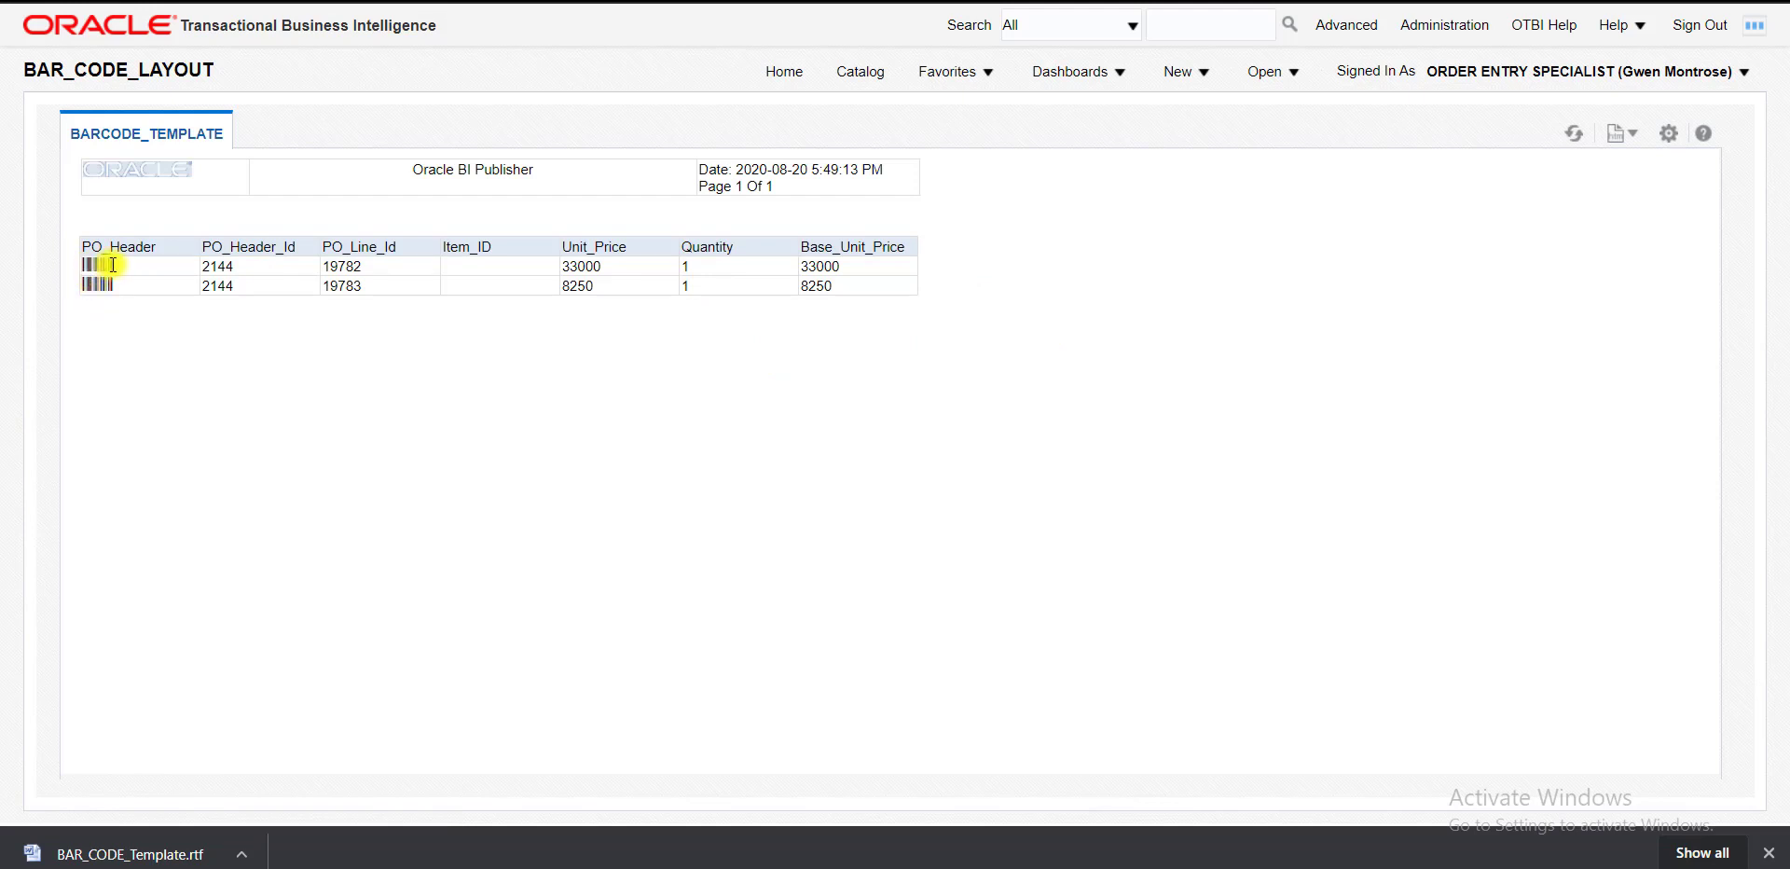
pyautogui.click(1622, 140)
pyautogui.click(1503, 202)
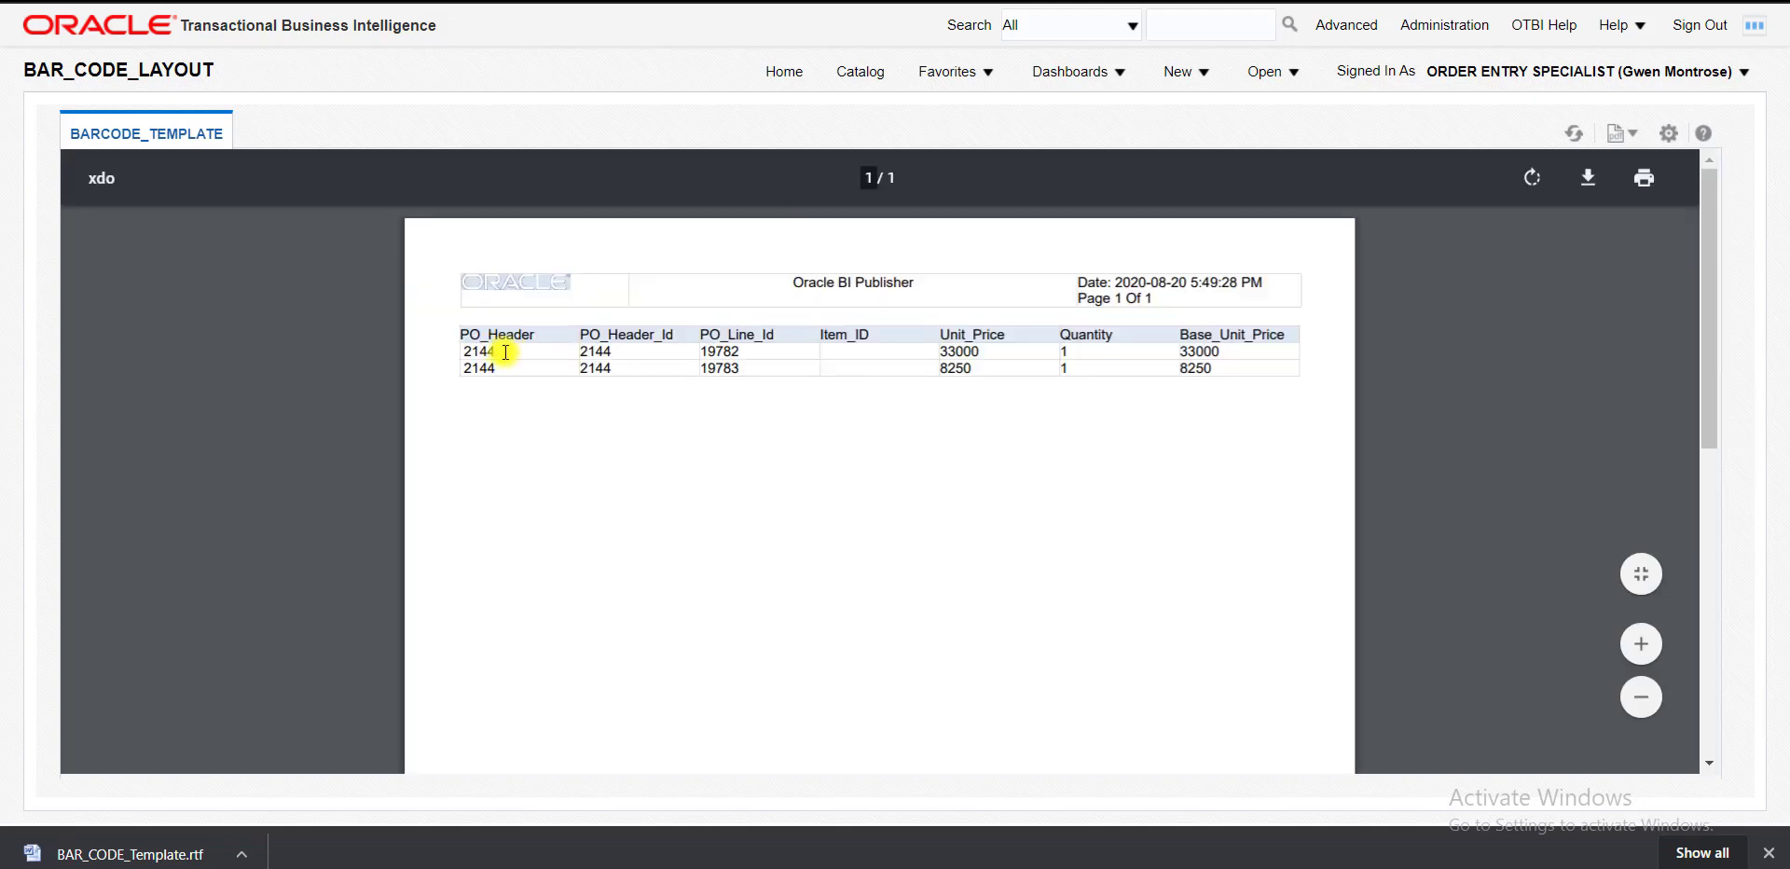
# - Examine the PO_Header values in the PDF output and go back to the report editor
pyautogui.moveTo(505, 352)
pyautogui.mouseDown()
pyautogui.moveTo(448, 339)
pyautogui.moveTo(479, 372)
pyautogui.moveTo(500, 352)
pyautogui.moveTo(466, 346)
pyautogui.moveTo(489, 368)
pyautogui.mouseUp()
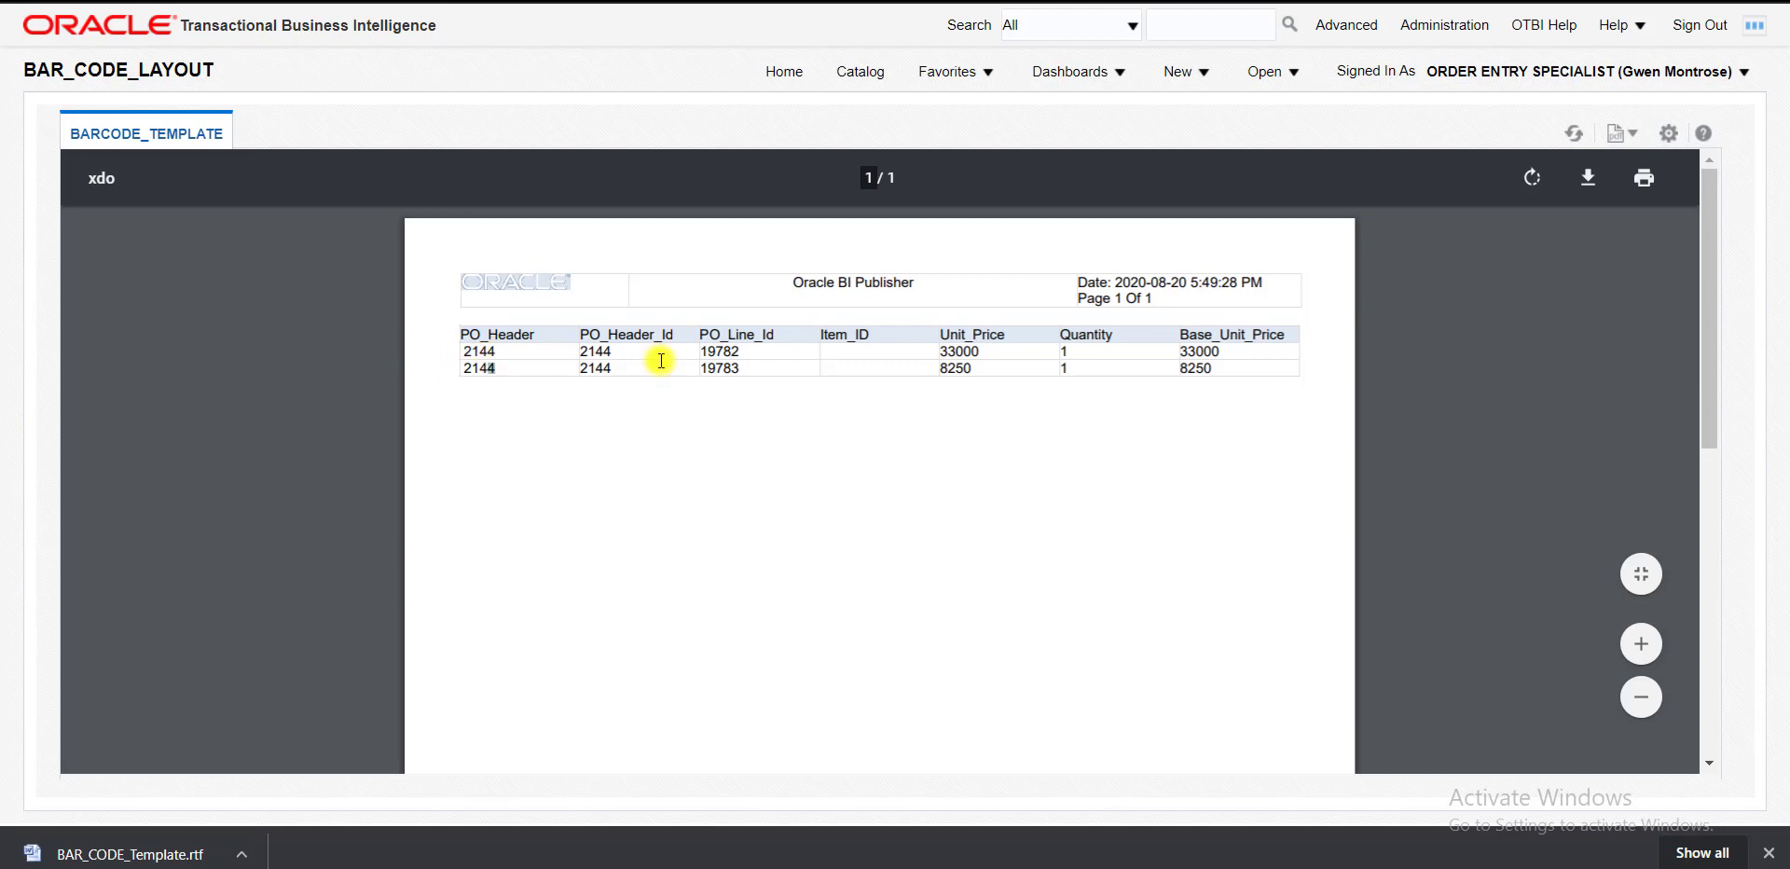
pyautogui.click(1582, 173)
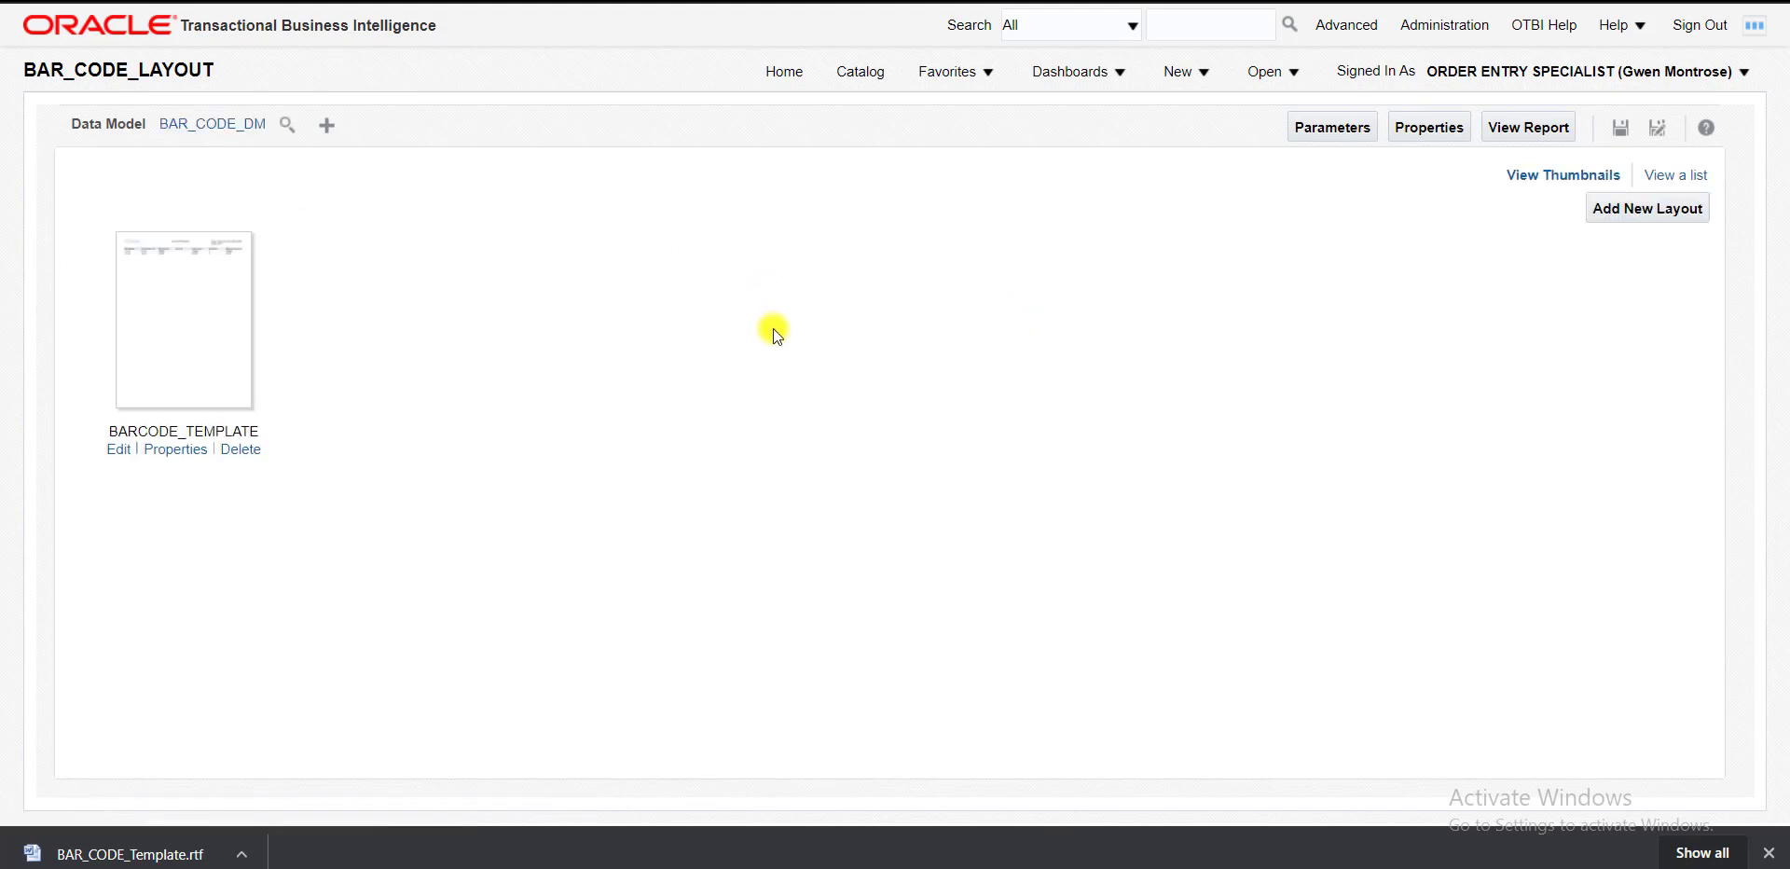
# - Switch to the notes in the text editor and write "Go to Administration -->" as point 6
pyautogui.hotkey('alt', 'Tab')
pyautogui.press('Return')
pyautogui.press('Return')
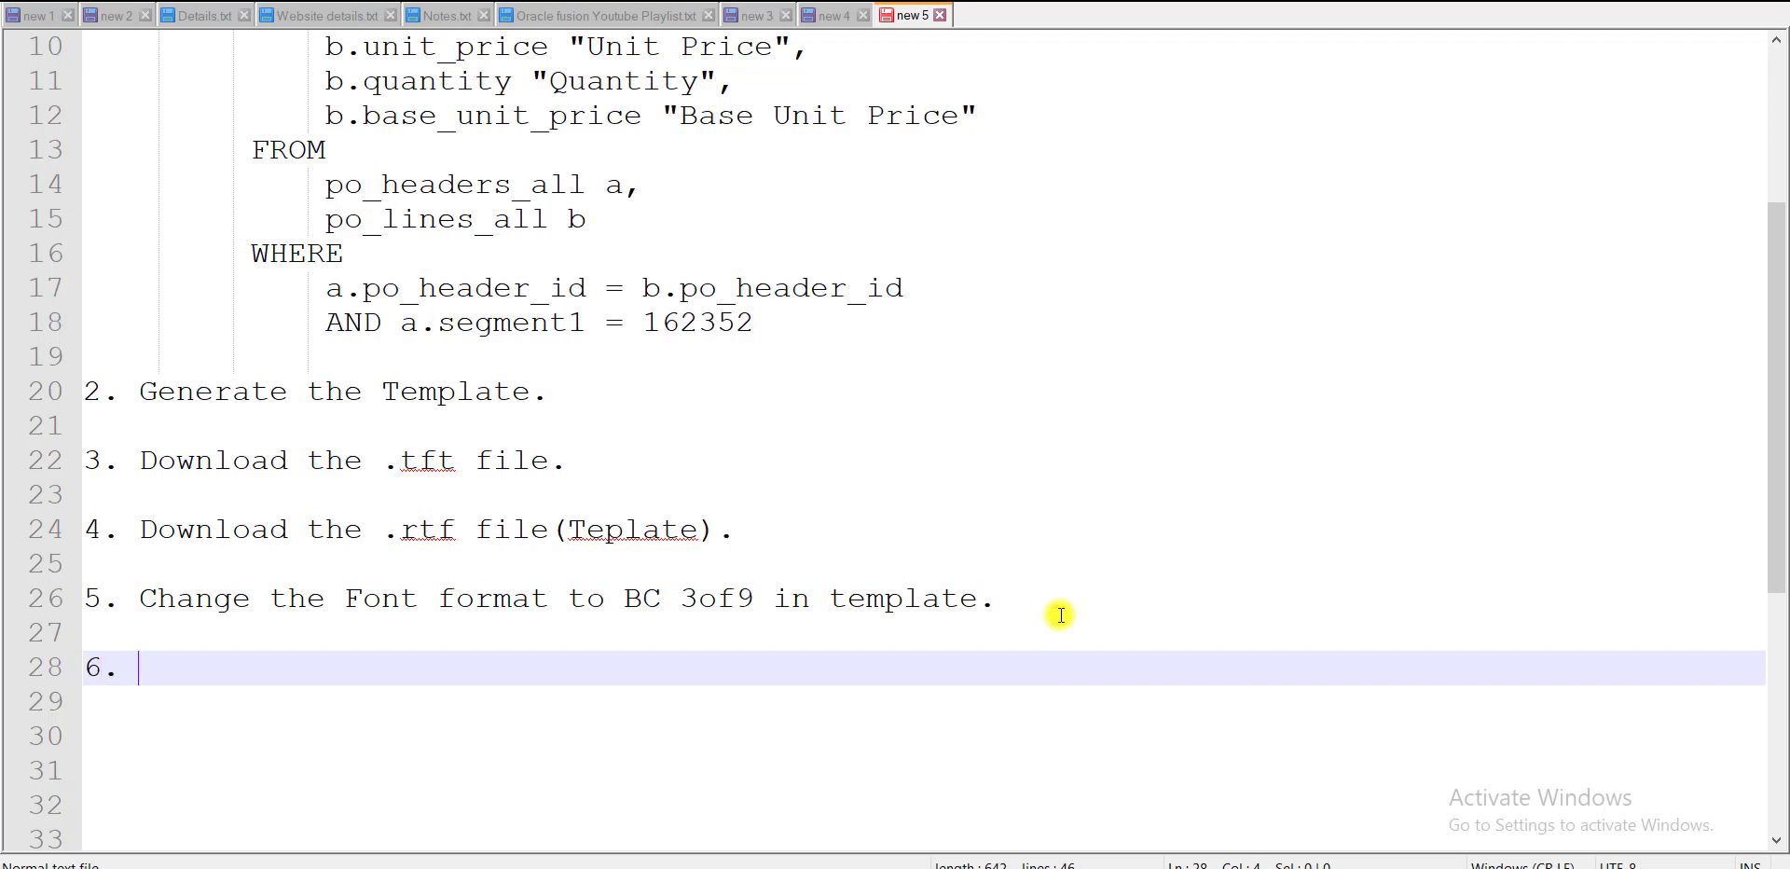
pyautogui.hotkey('alt', 'Tab')
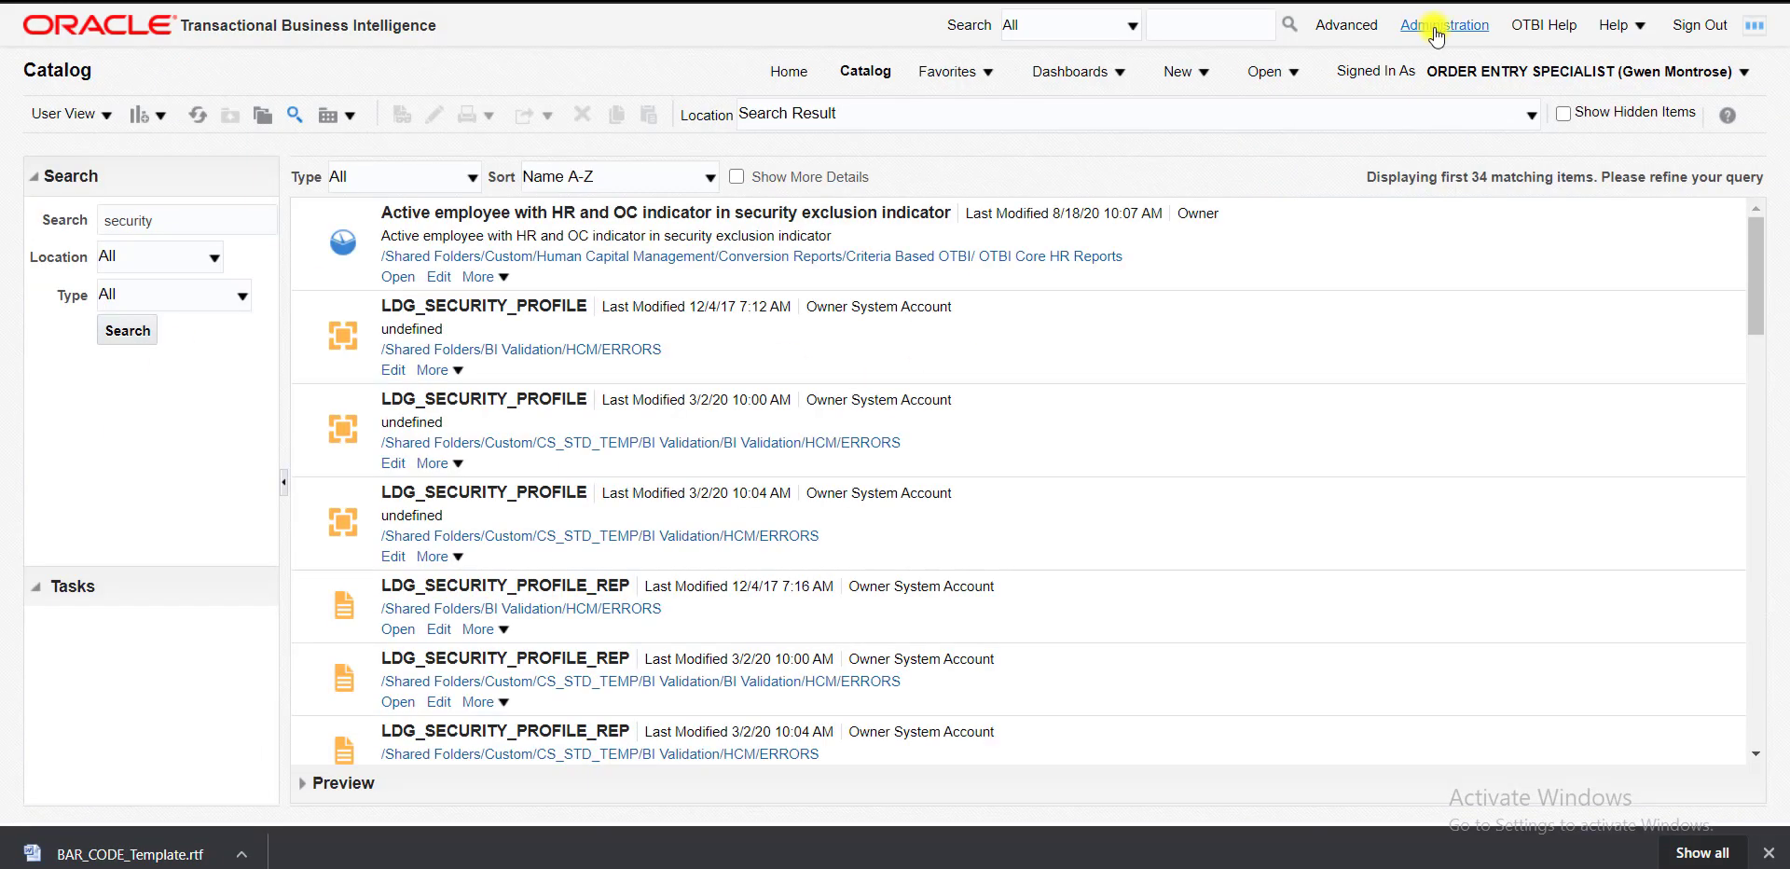
pyautogui.hotkey('alt', 'Tab')
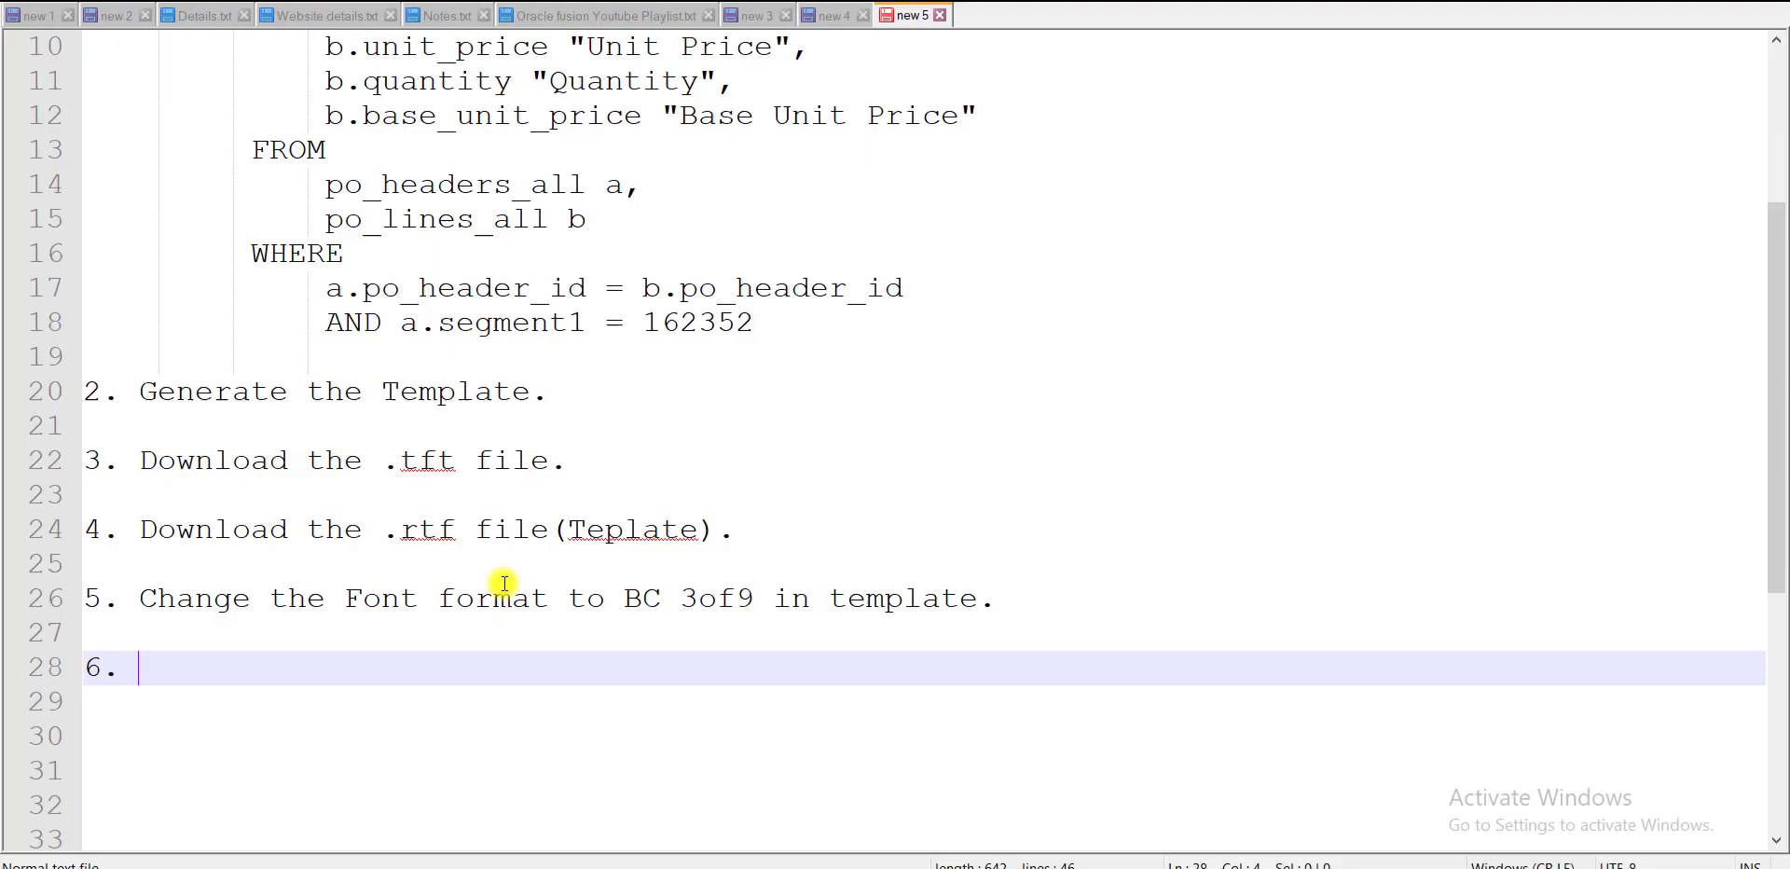
pyautogui.write('Go to Administrat')
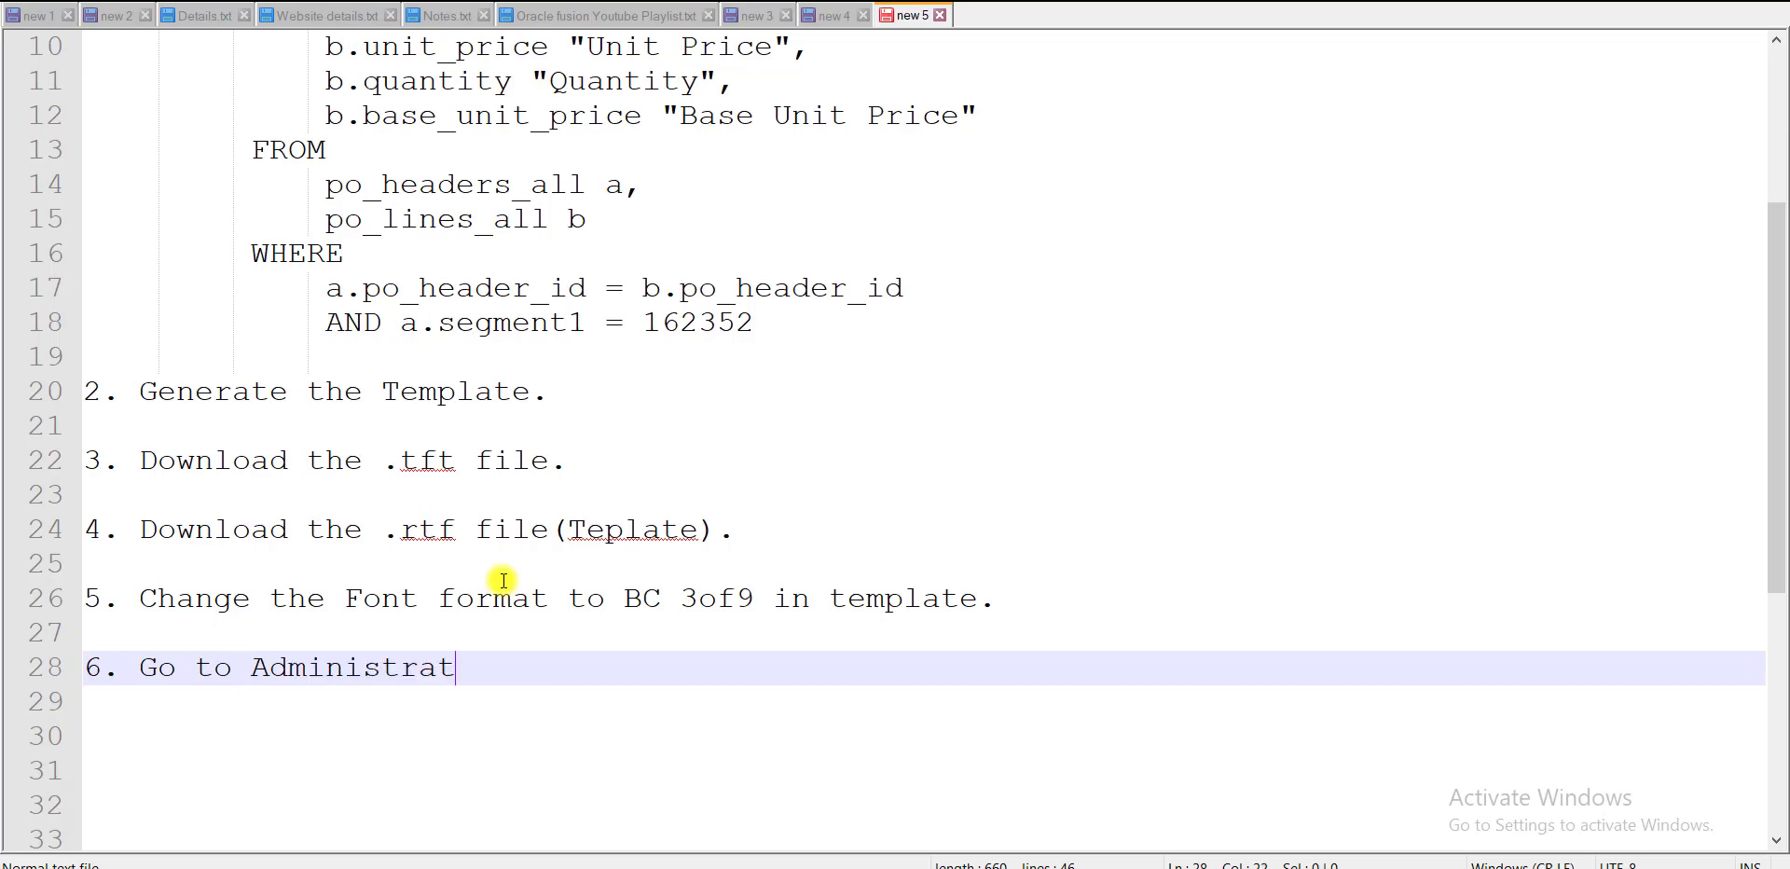
pyautogui.write('ion -->')
# - Return to the Administration page in the browser and open Manage BI Publisher
pyautogui.hotkey('alt', 'Tab')
pyautogui.scroll(-2, 740, 728)
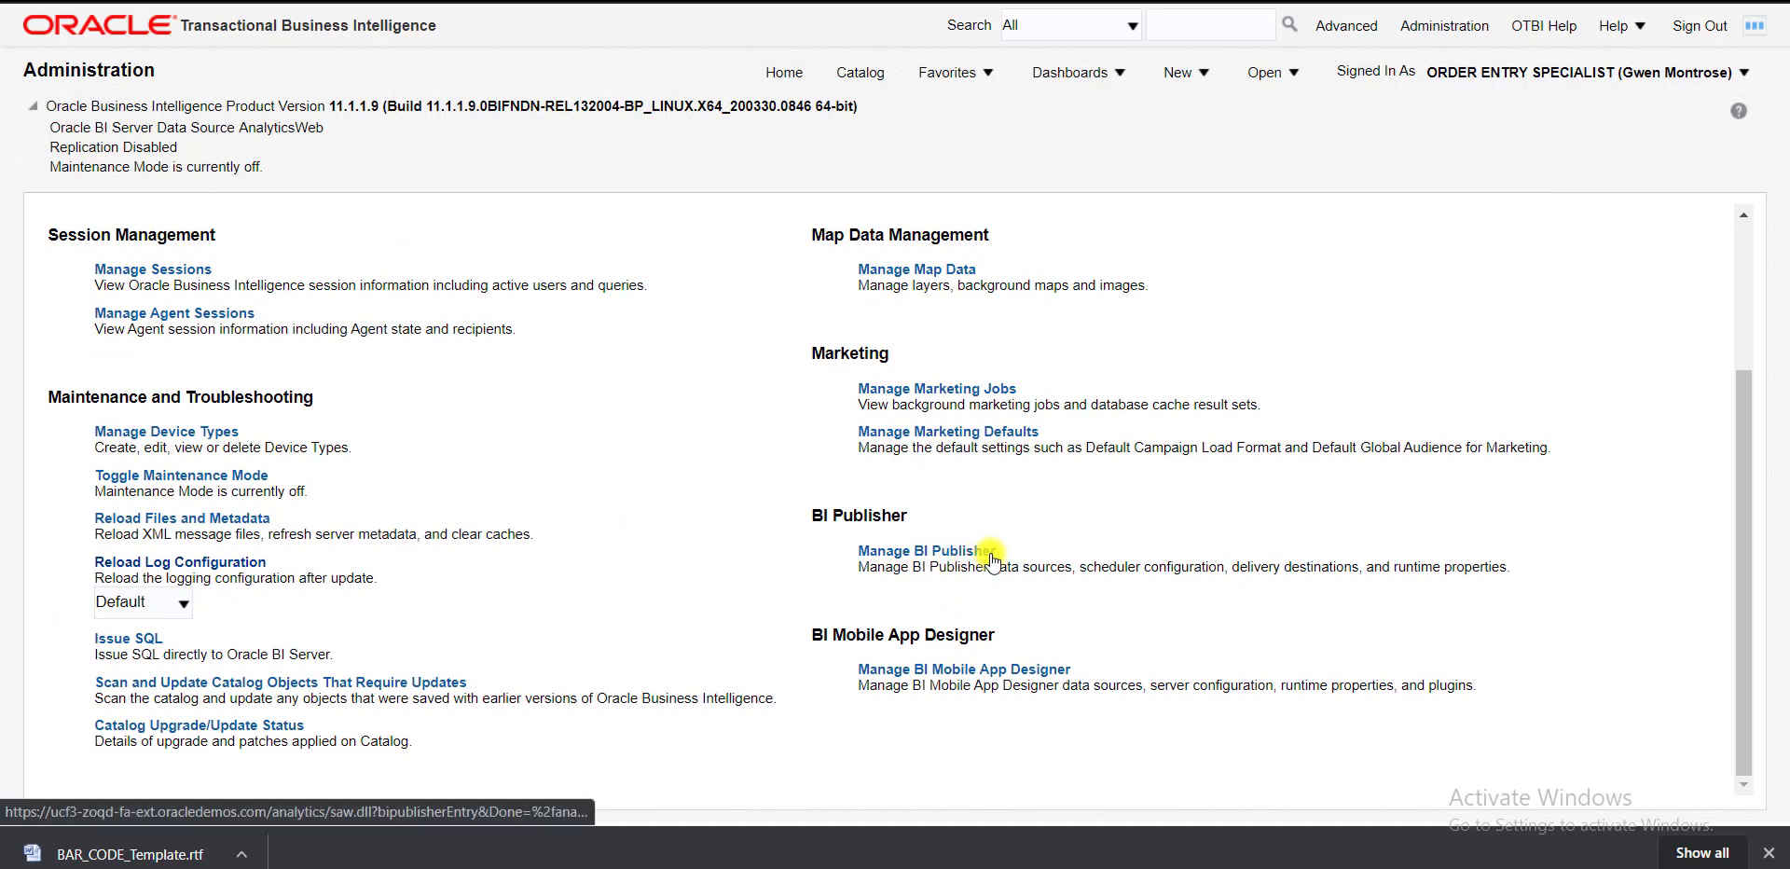
pyautogui.moveTo(1012, 552); pyautogui.dragTo(857, 552)
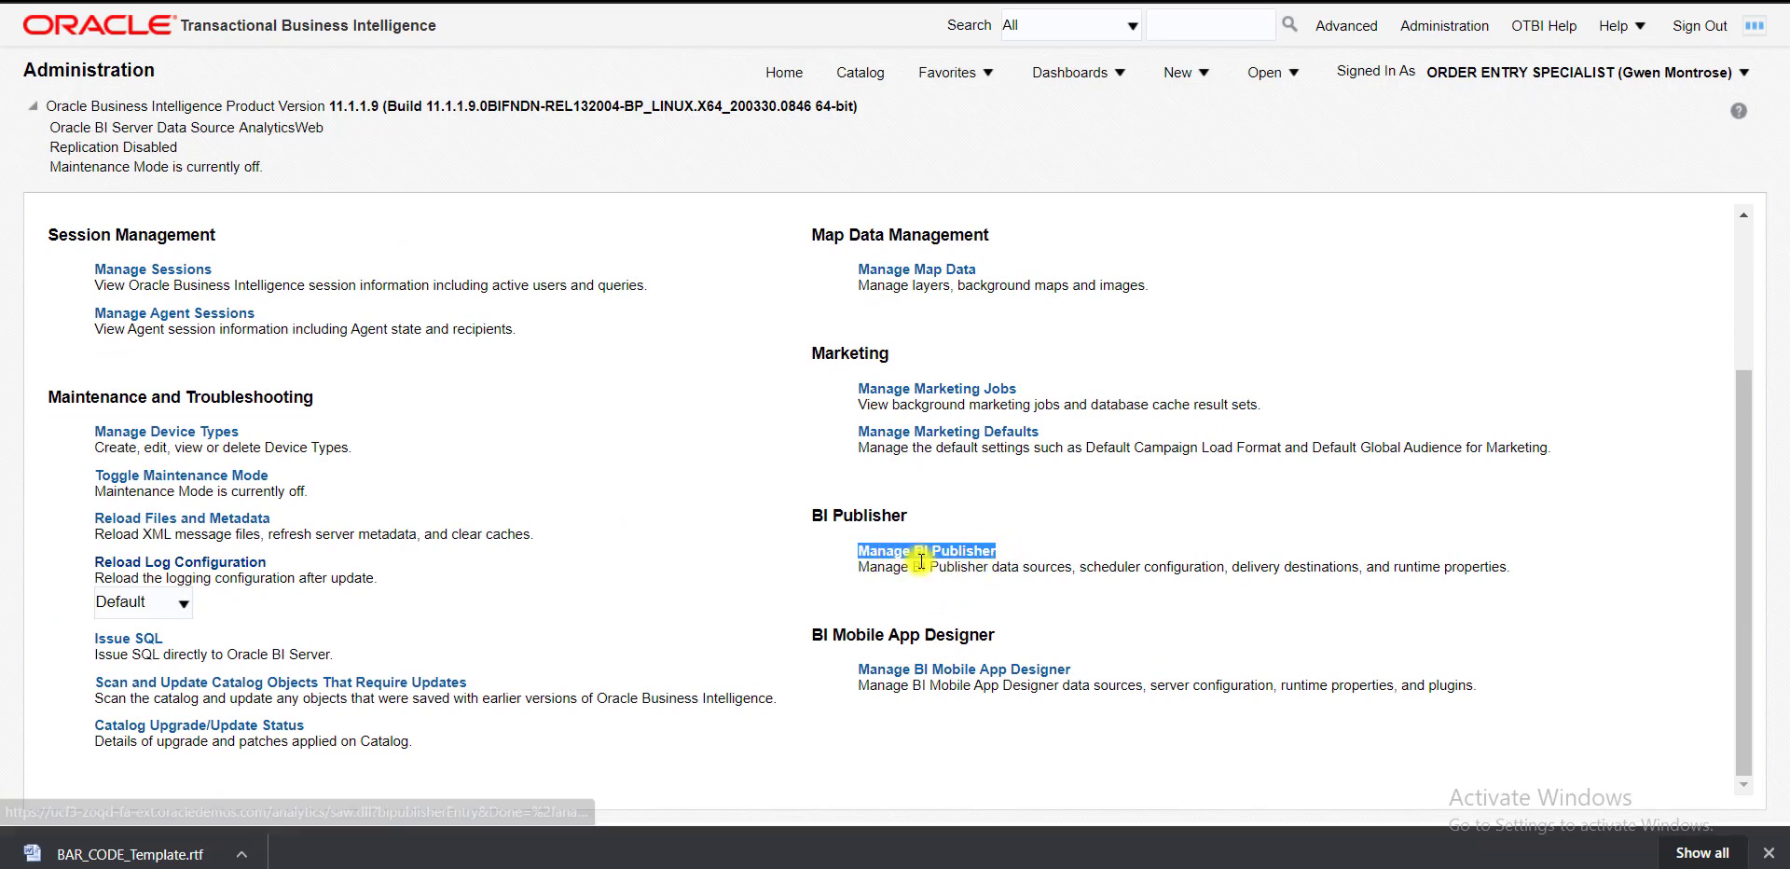
pyautogui.click(911, 557)
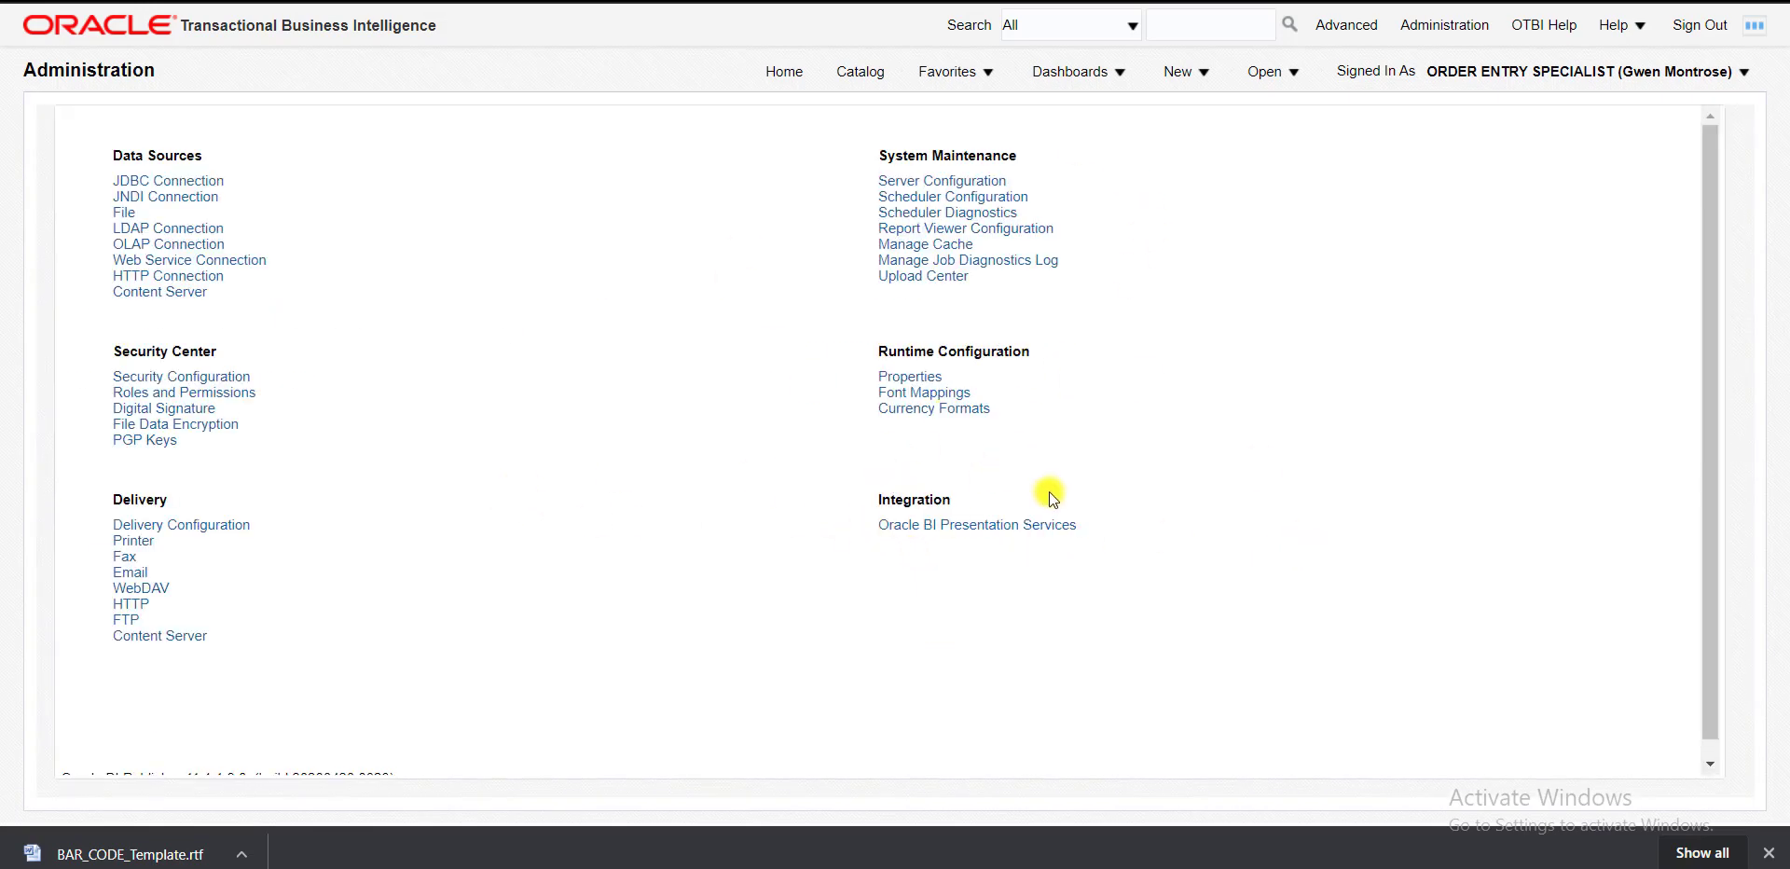
# - Extend point 6 of the text editor notes with "Manage BI Publisher -->"
pyautogui.hotkey('alt', 'Tab')
pyautogui.write('M')
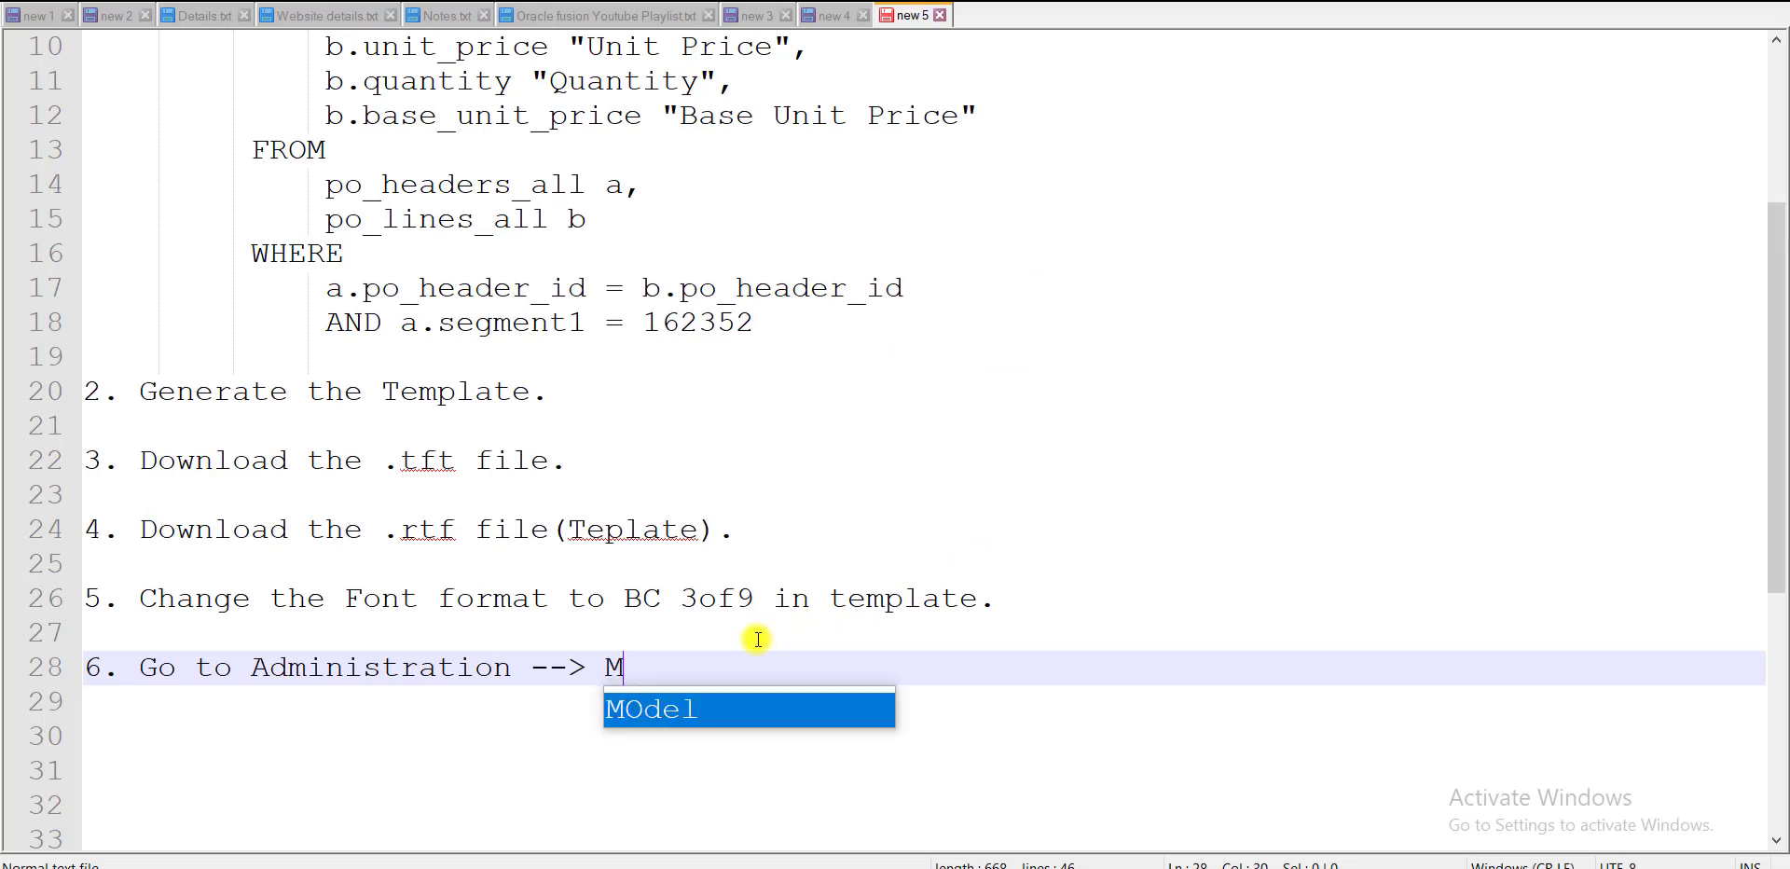
pyautogui.write('anage ')
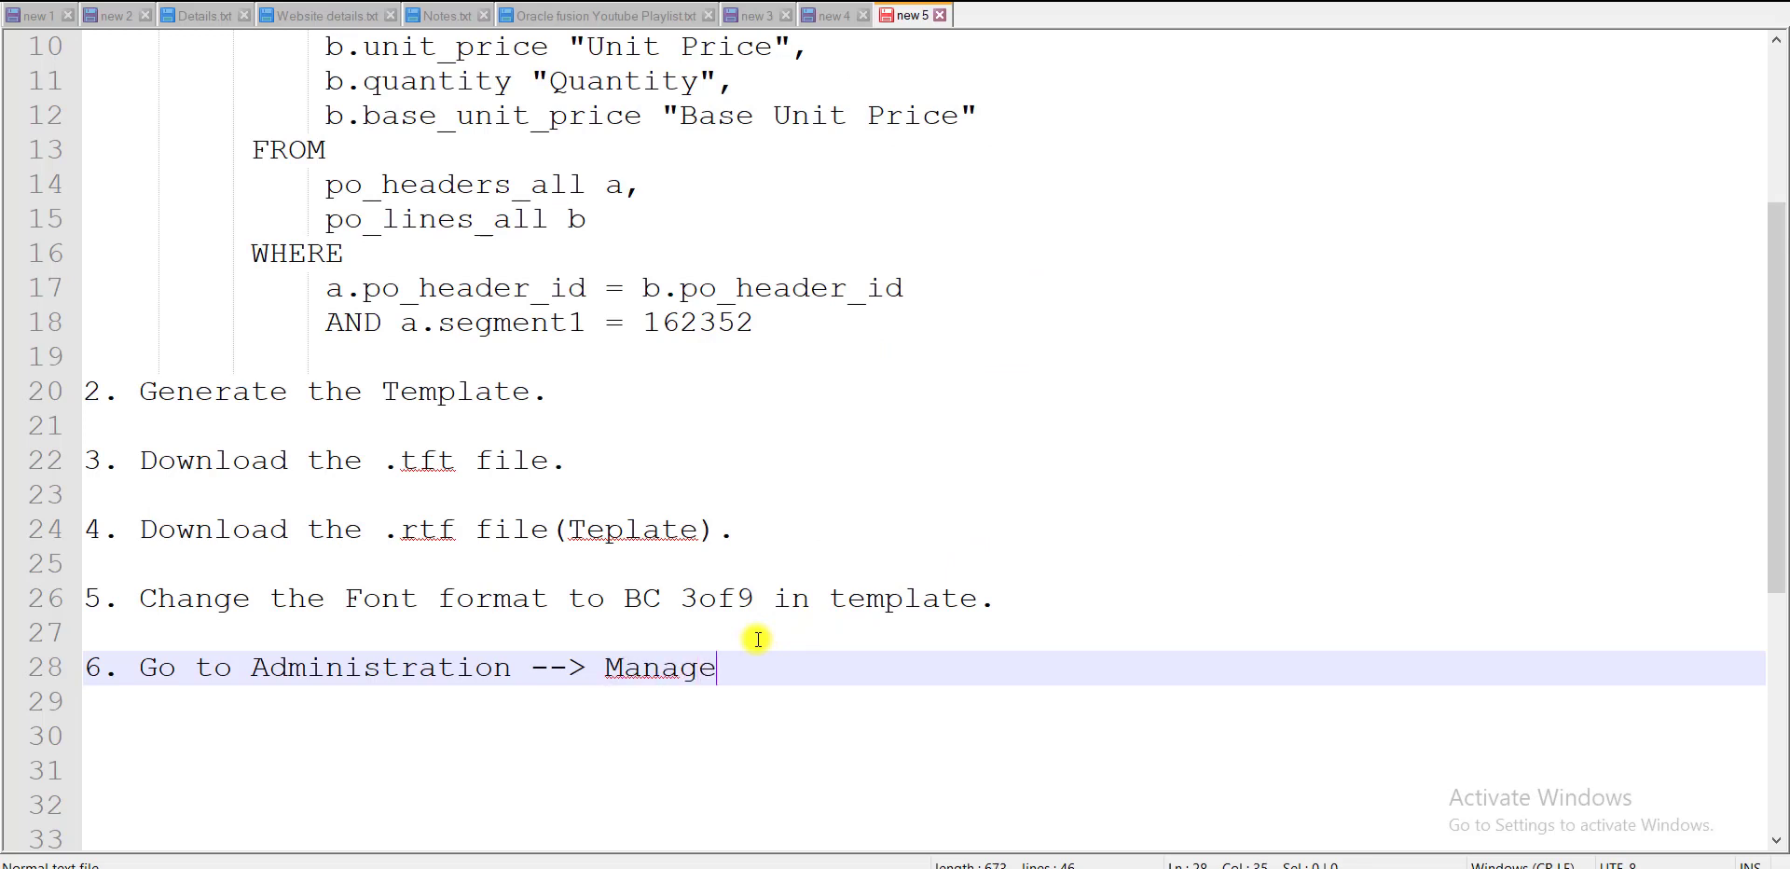
pyautogui.write('BI Publisher -->')
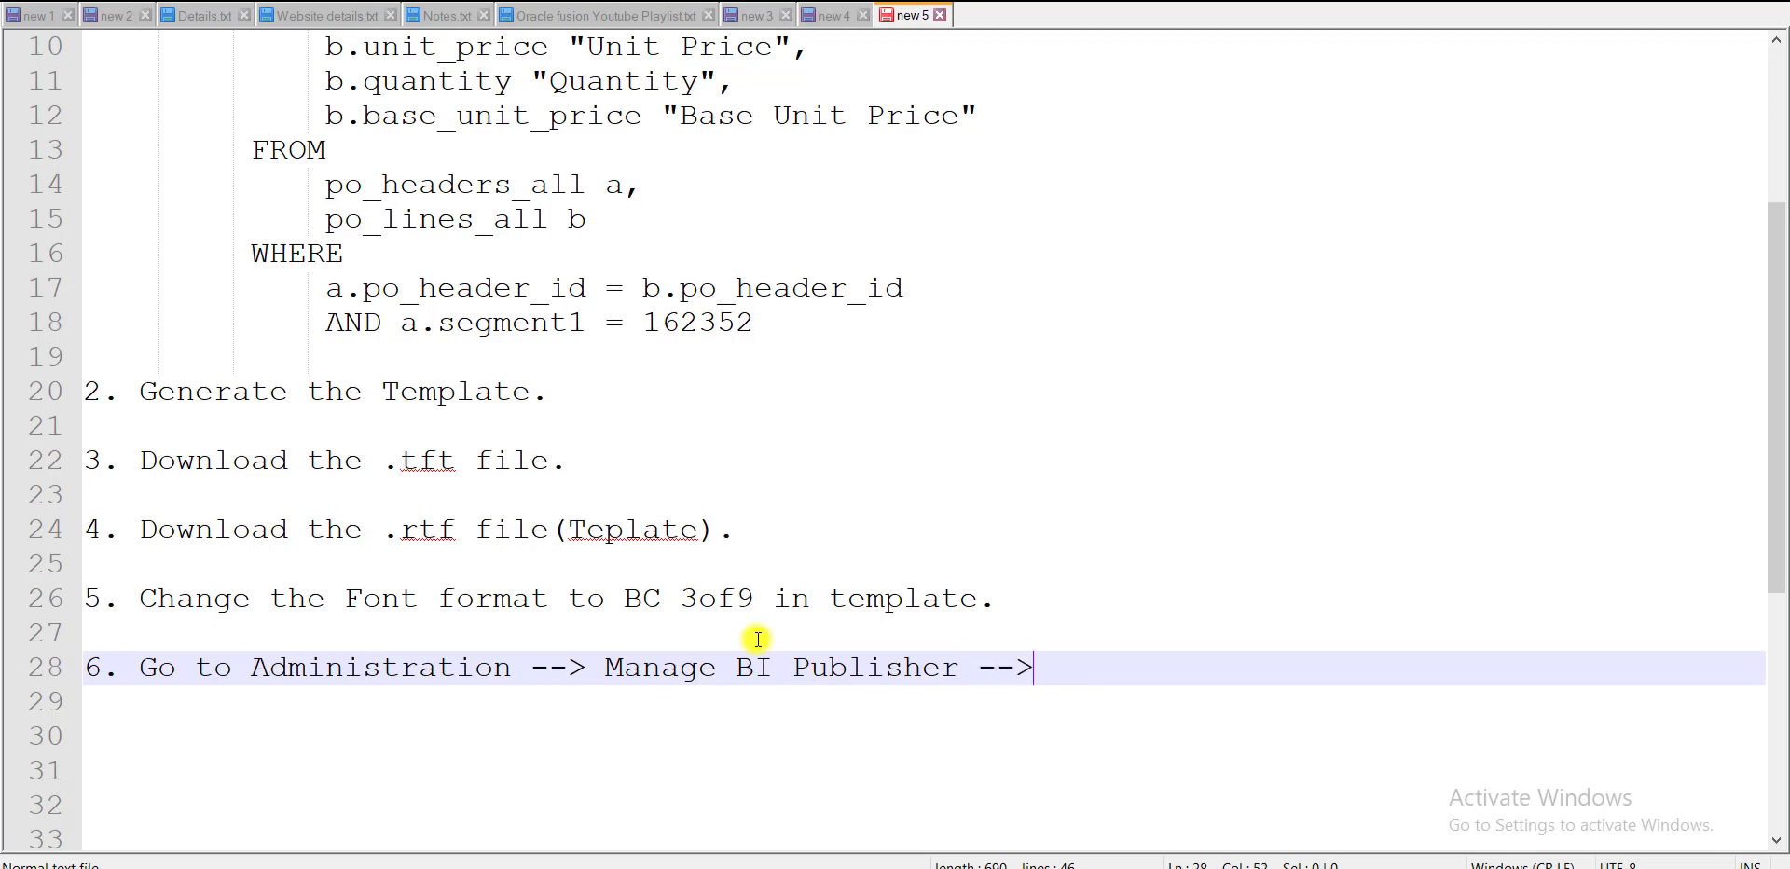
# - Copy the Font Mappings link text in the browser, open that page, and paste the text at the end of point 6 in the notes
pyautogui.hotkey('alt', 'Tab')
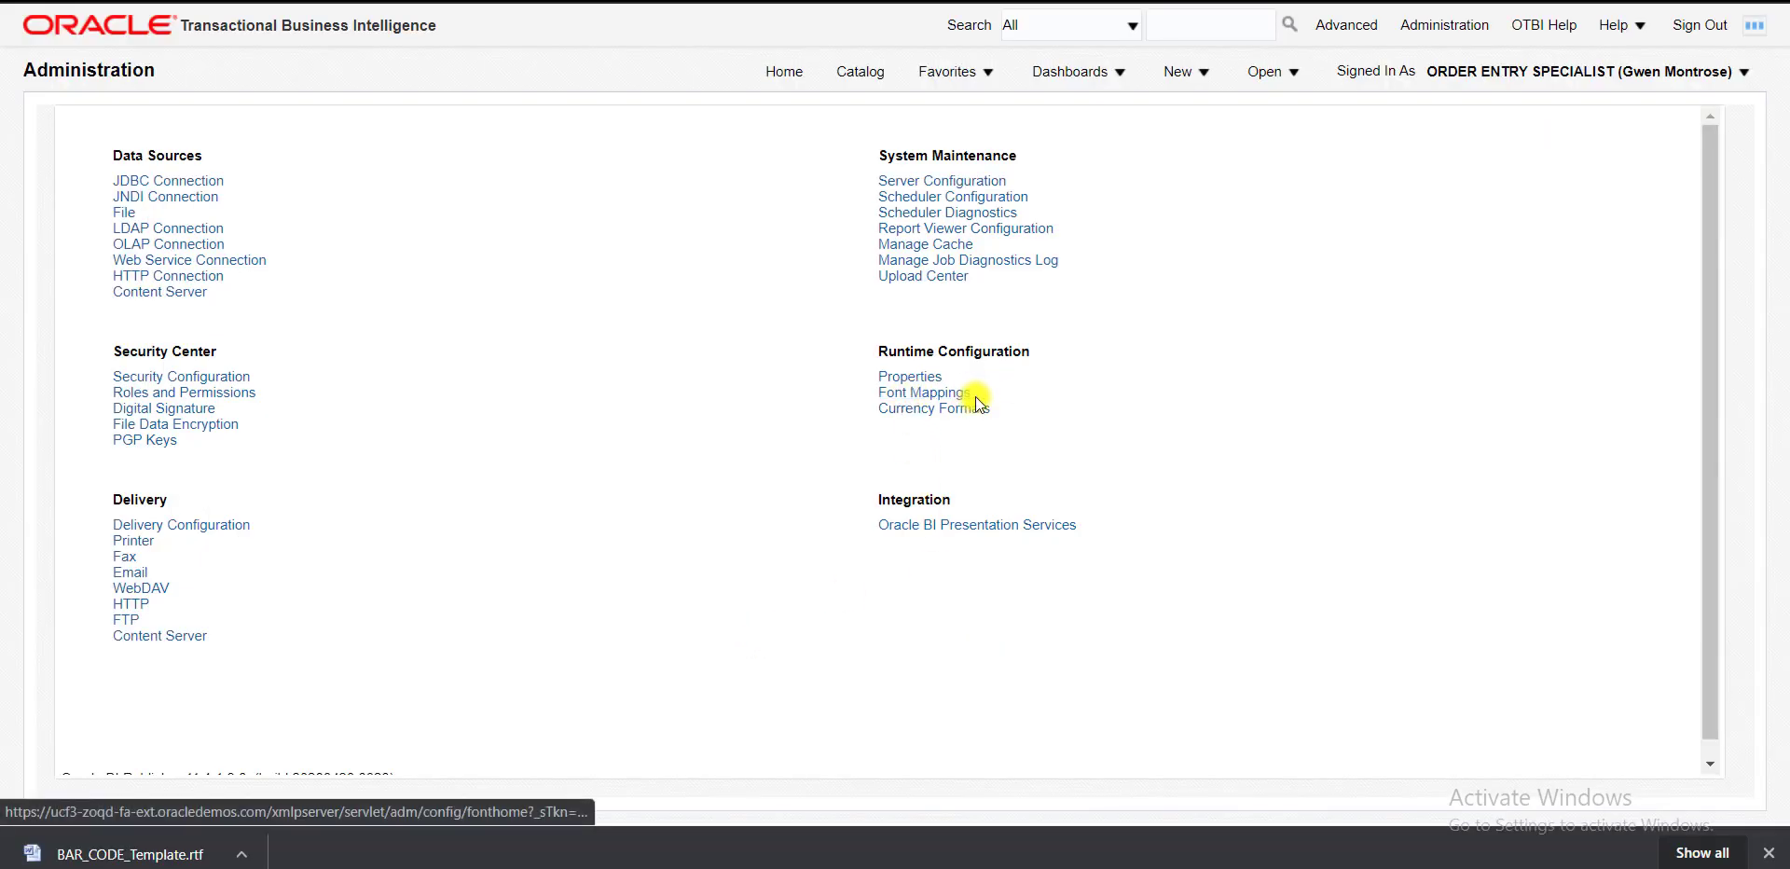
pyautogui.moveTo(984, 399); pyautogui.dragTo(880, 404)
pyautogui.hotkey('ctrl', 'c')
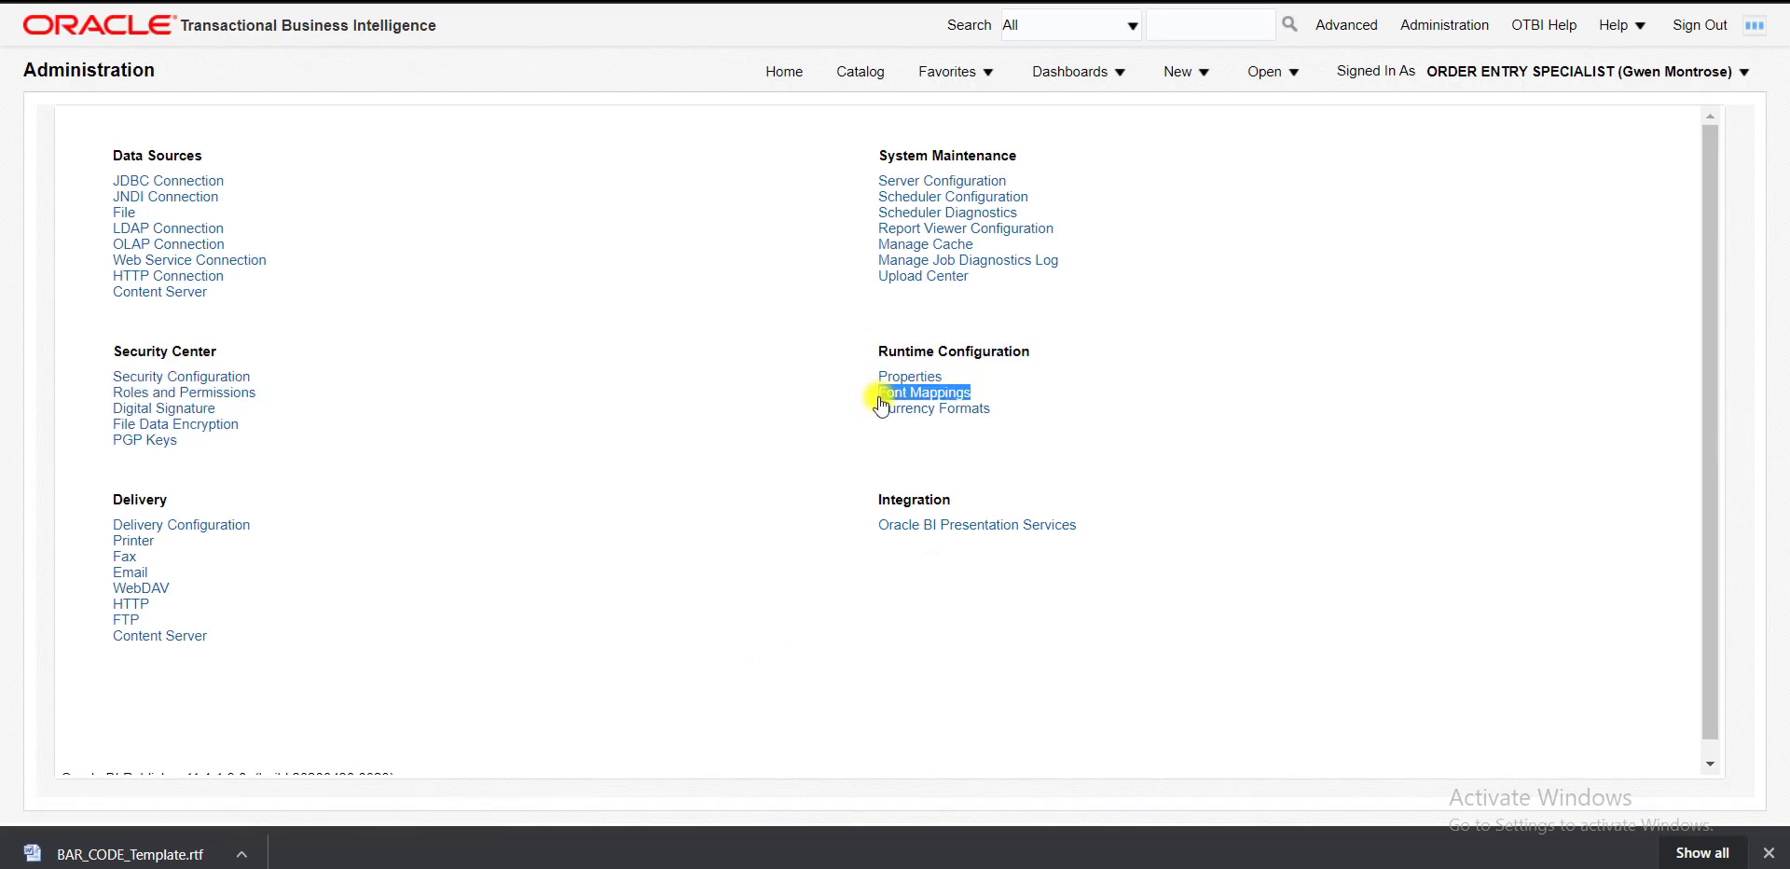
pyautogui.click(929, 394)
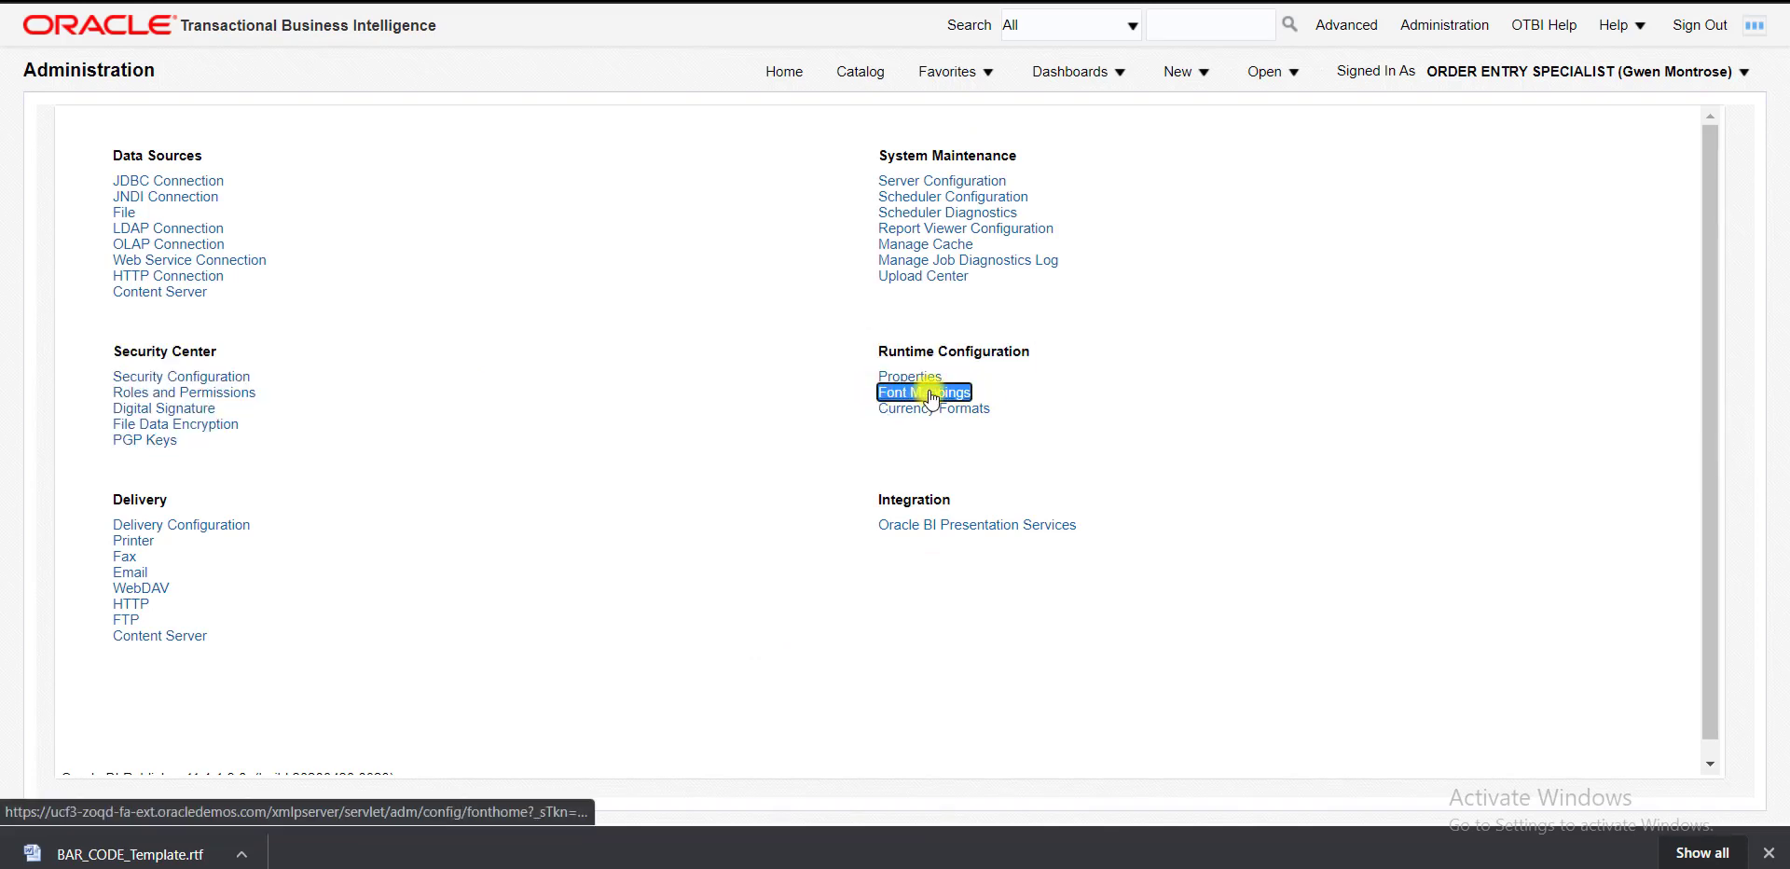
pyautogui.hotkey('alt', 'Tab')
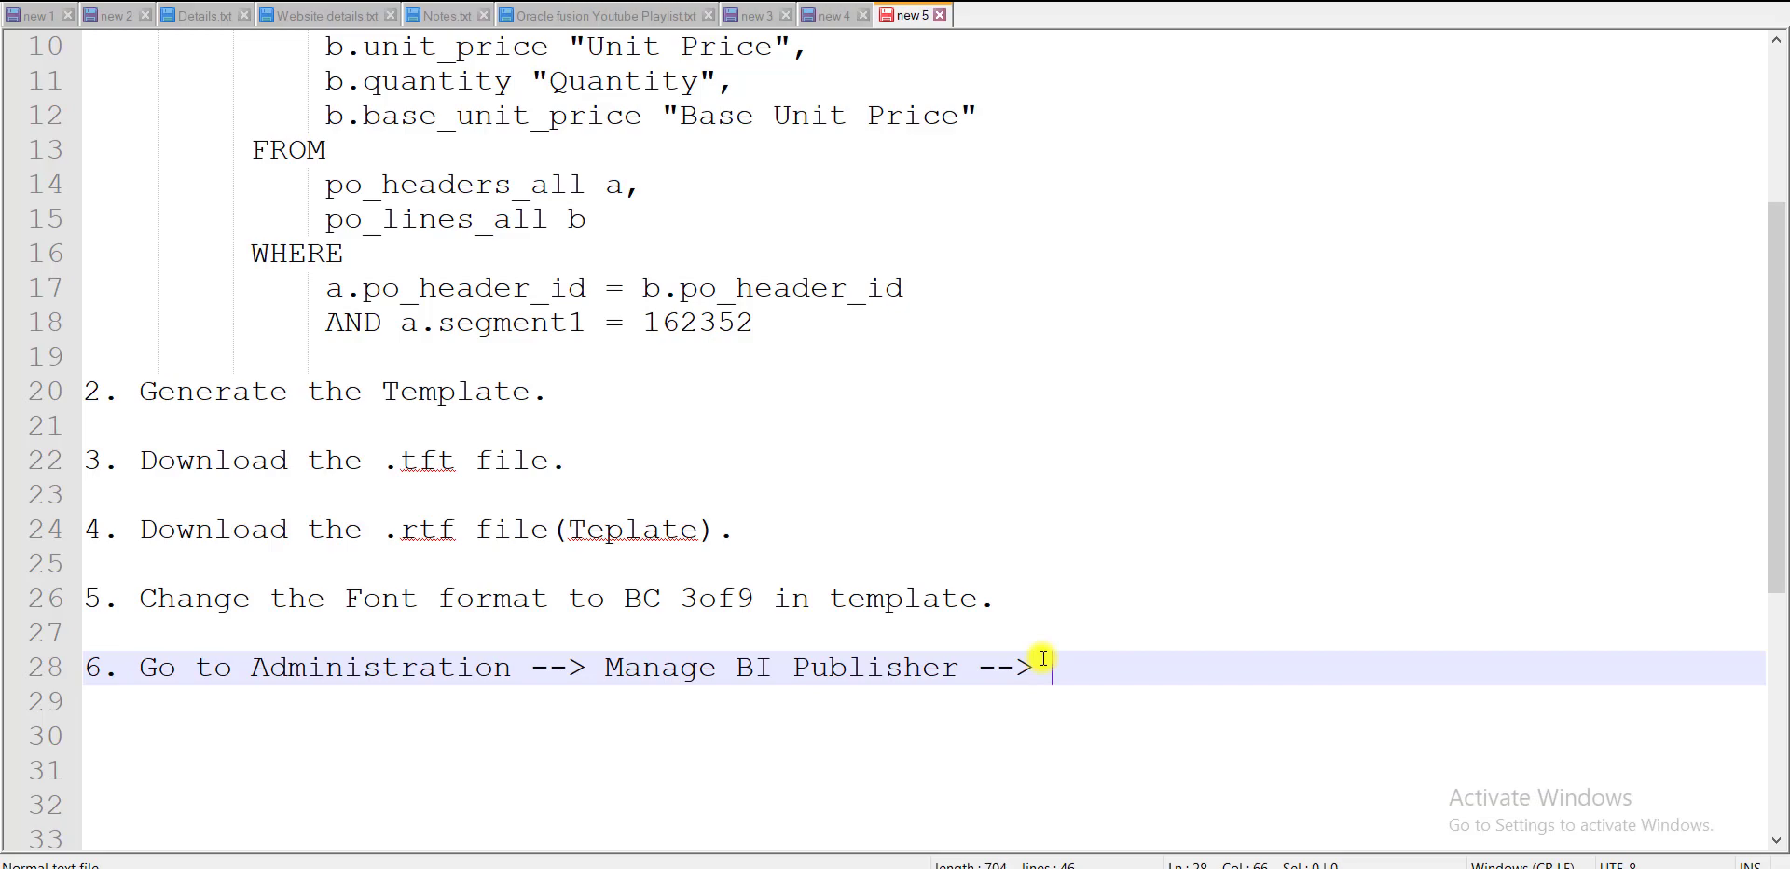
pyautogui.hotkey('ctrl', 'v')
# - Check the custom font upload area in the browser, then add point "7. Upload the .tft file." to the notes
pyautogui.hotkey('alt', 'Tab')
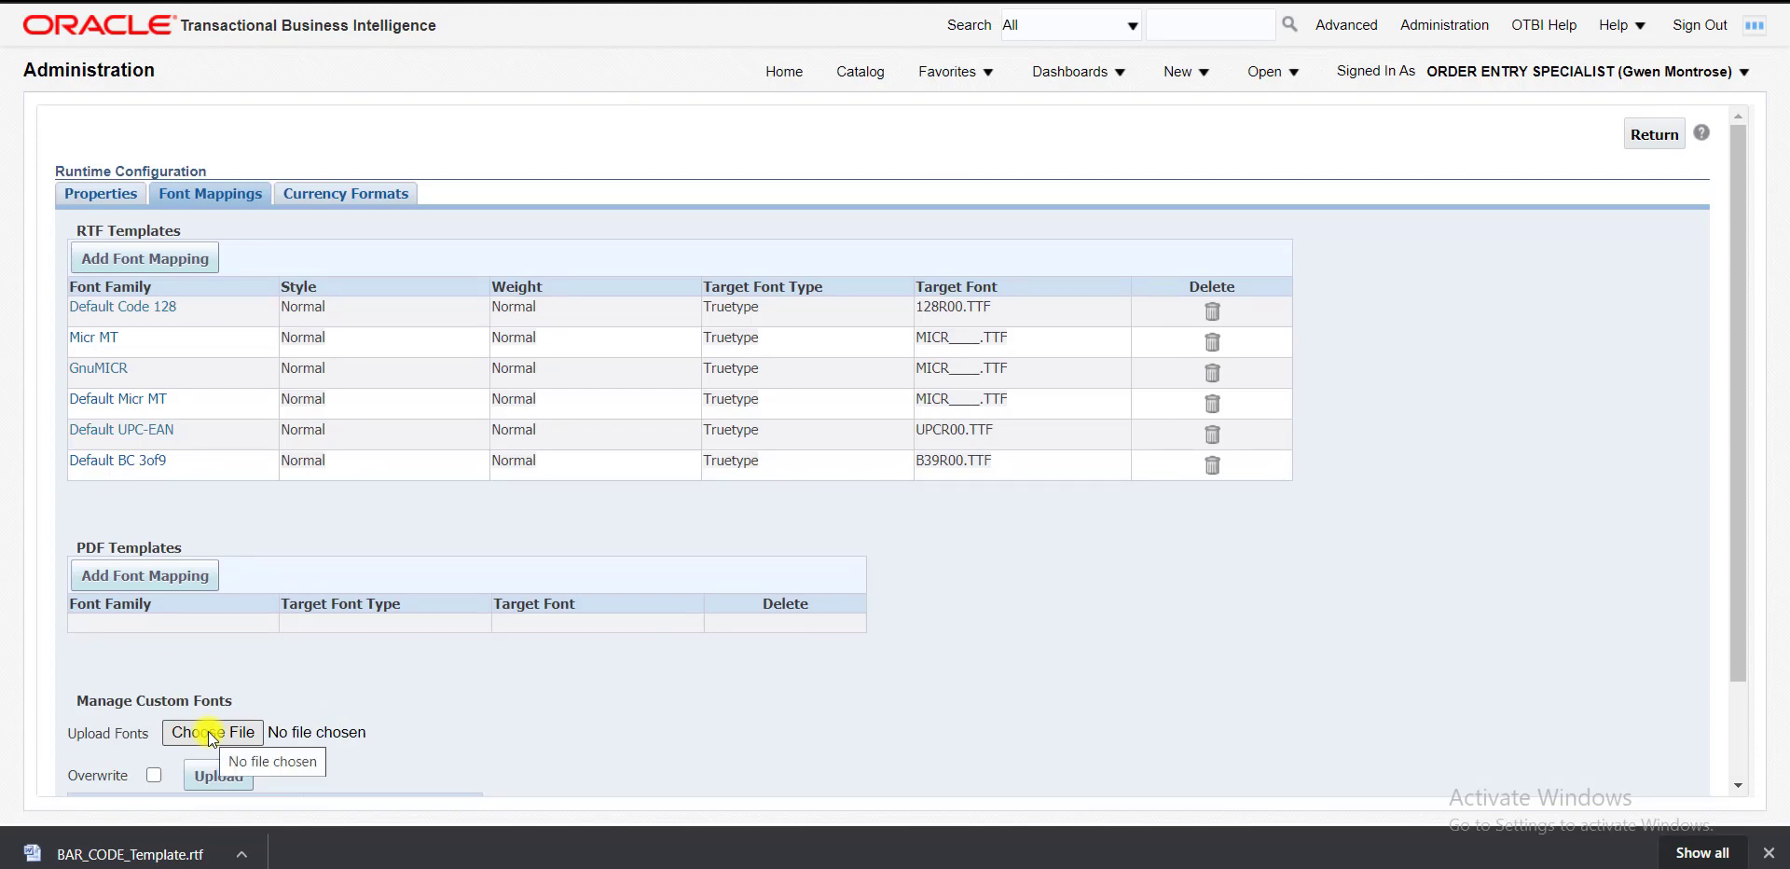
pyautogui.hotkey('alt', 'Tab')
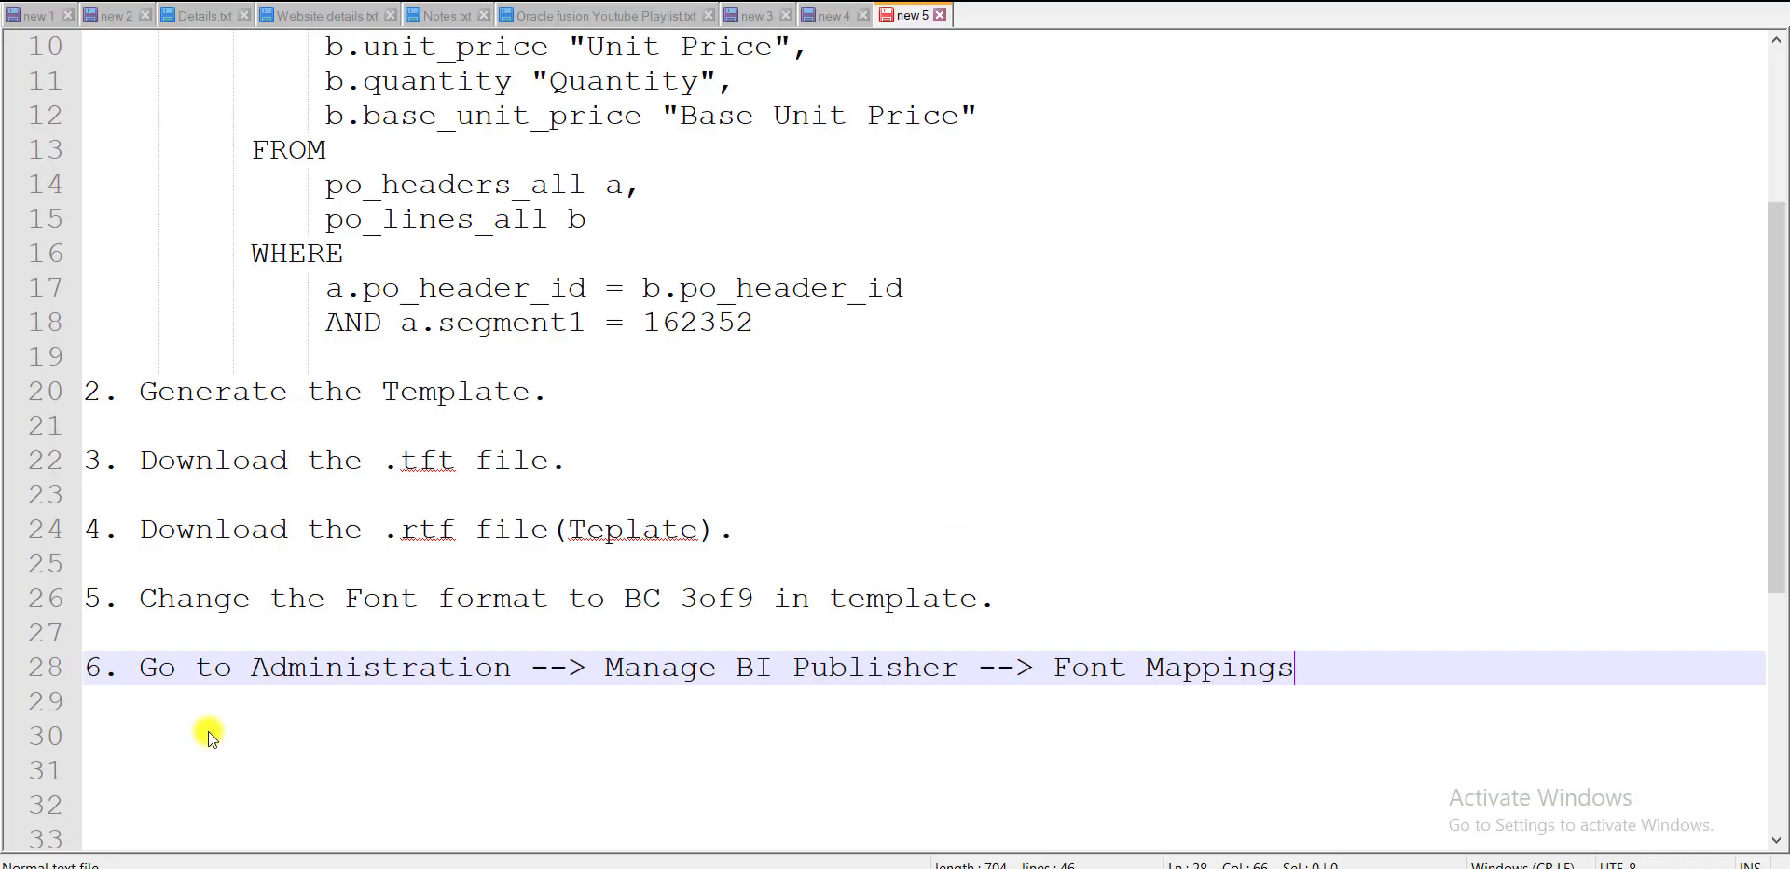
pyautogui.press('Down')
pyautogui.press('Down')
pyautogui.write('7. ')
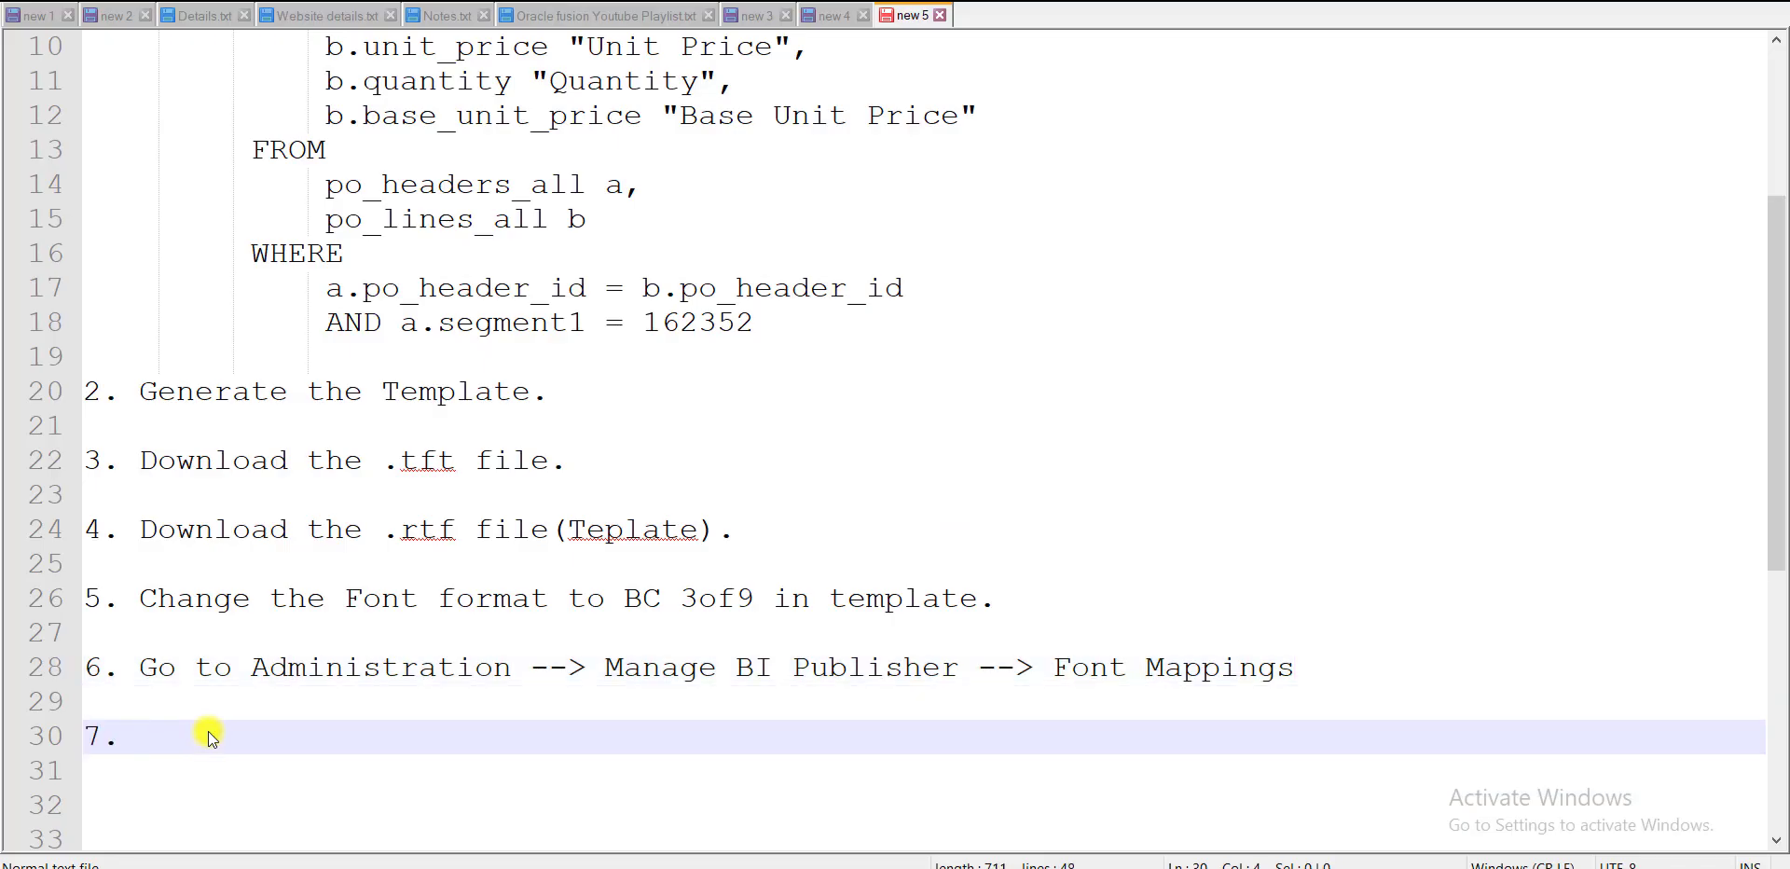
pyautogui.write('Upload the ')
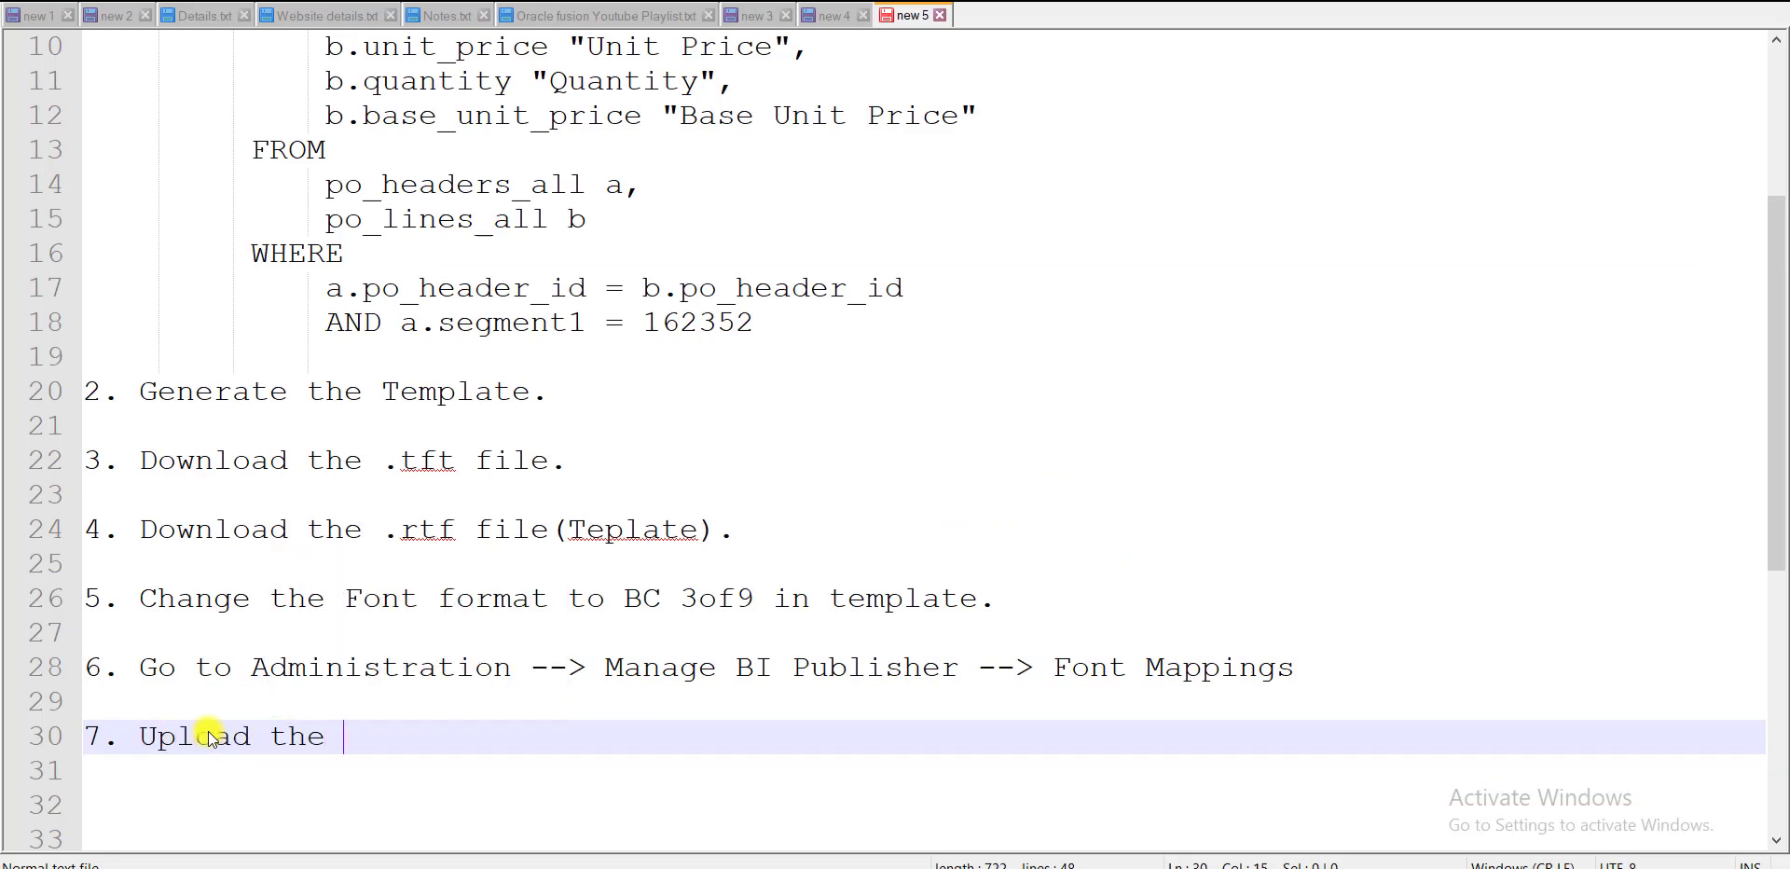
pyautogui.write('.tft file')
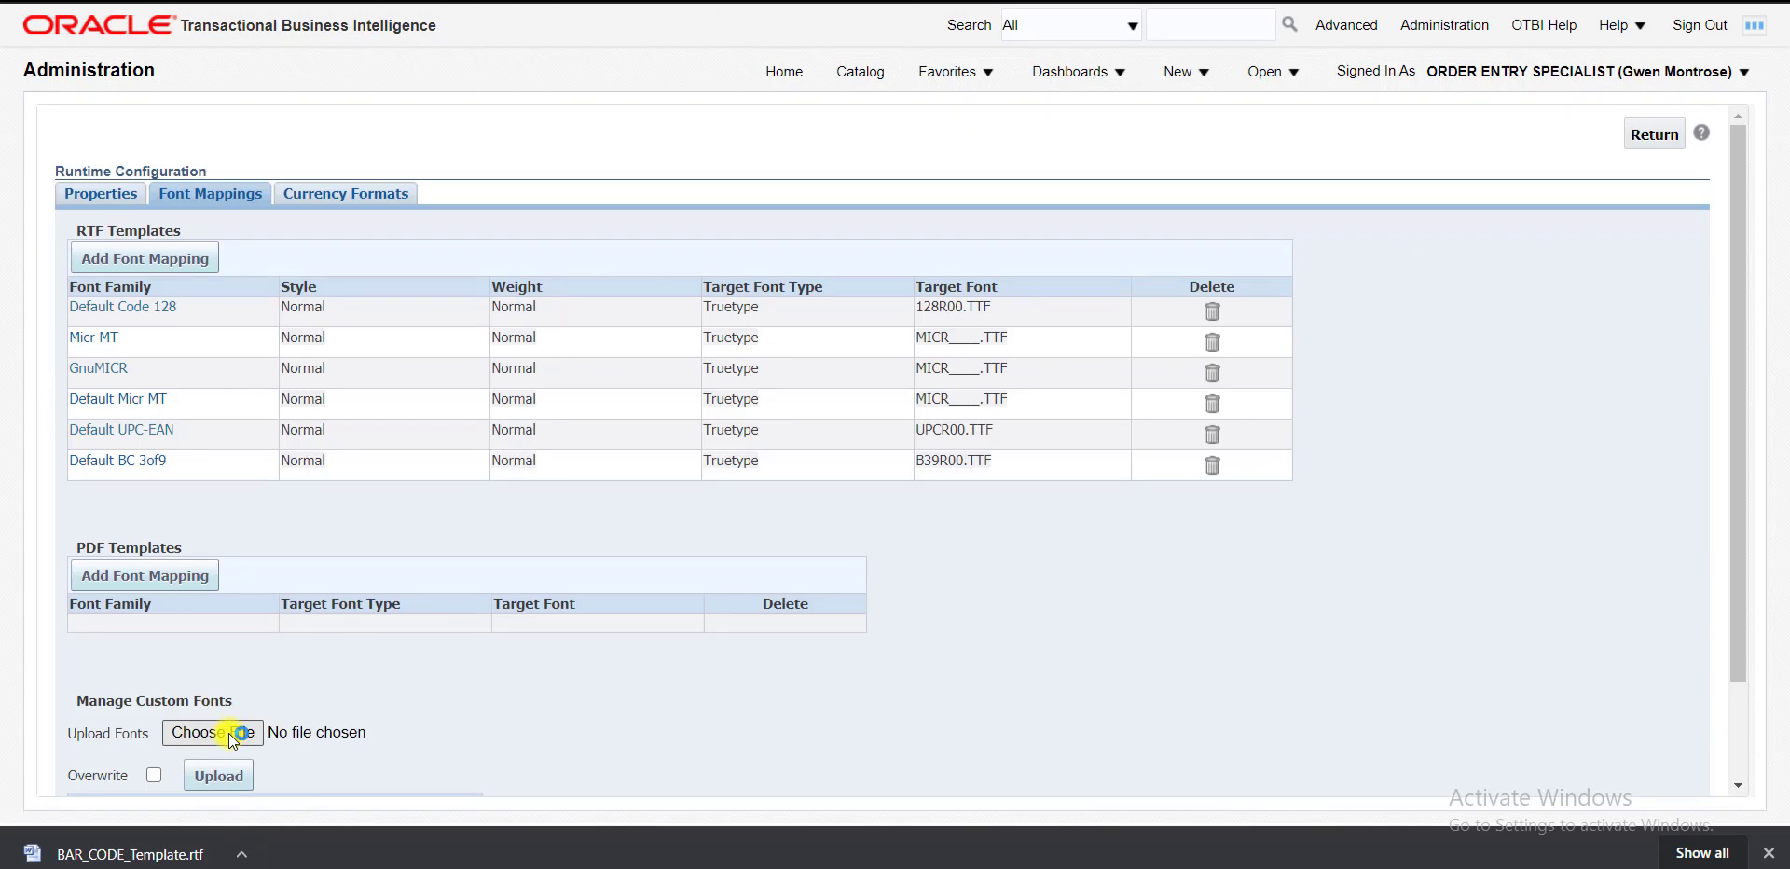
# - Choose 3OF9_NEW.TTF as the custom font file on the Font Mappings page in the browser
pyautogui.click(228, 733)
pyautogui.click(122, 420)
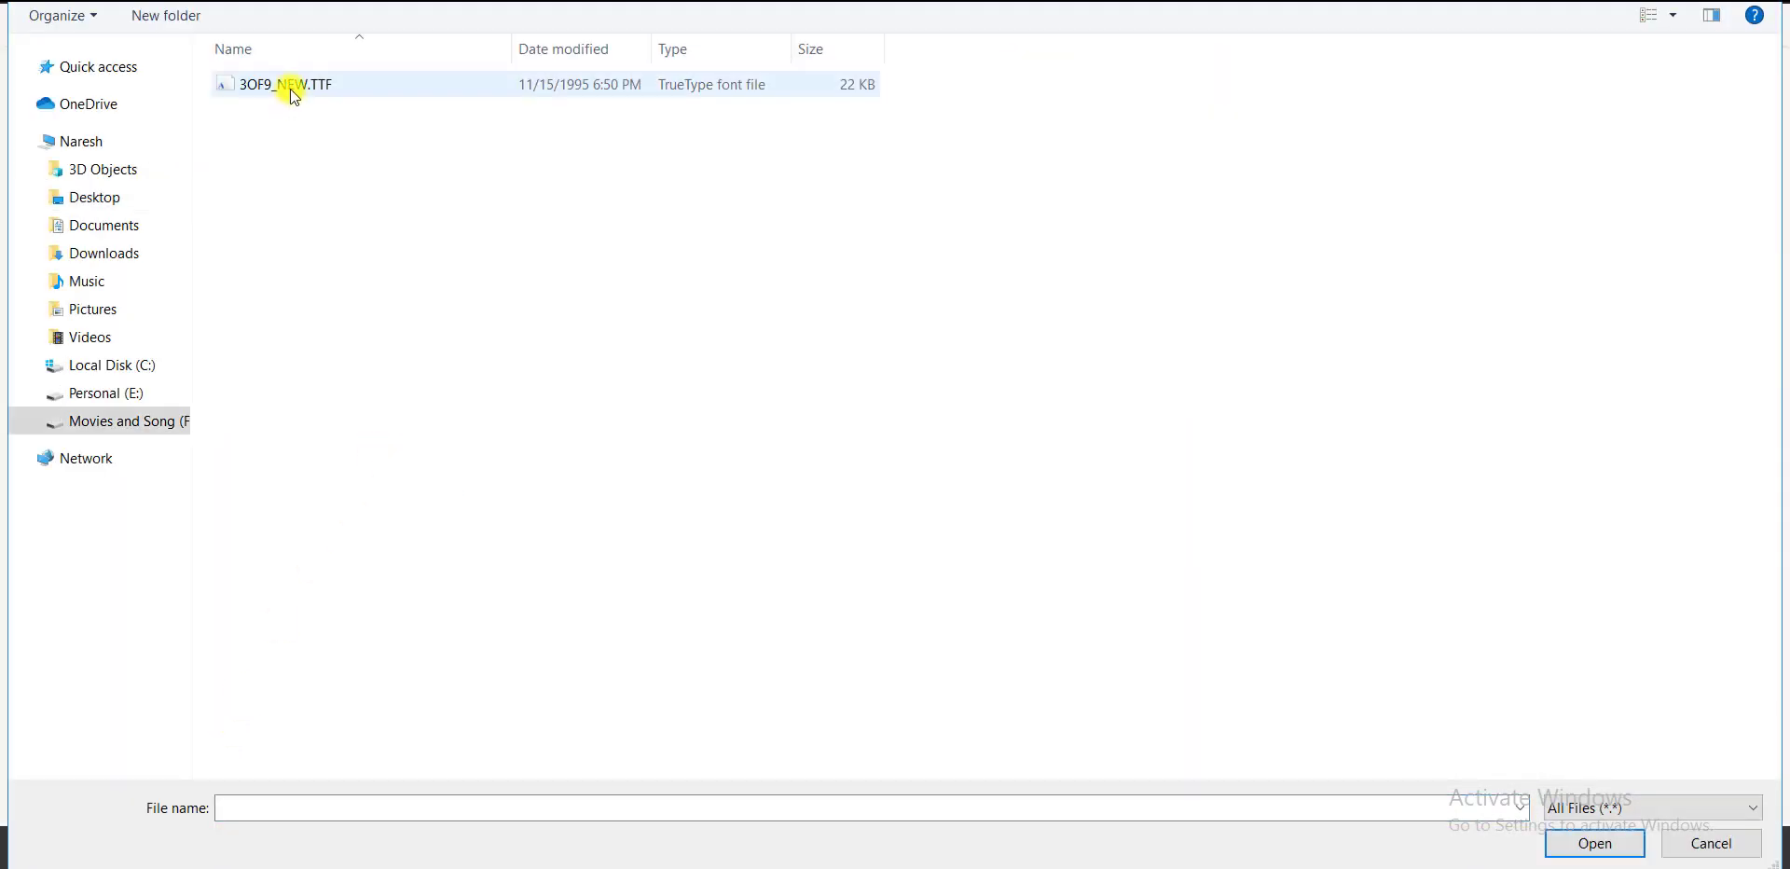
pyautogui.doubleClick(289, 87)
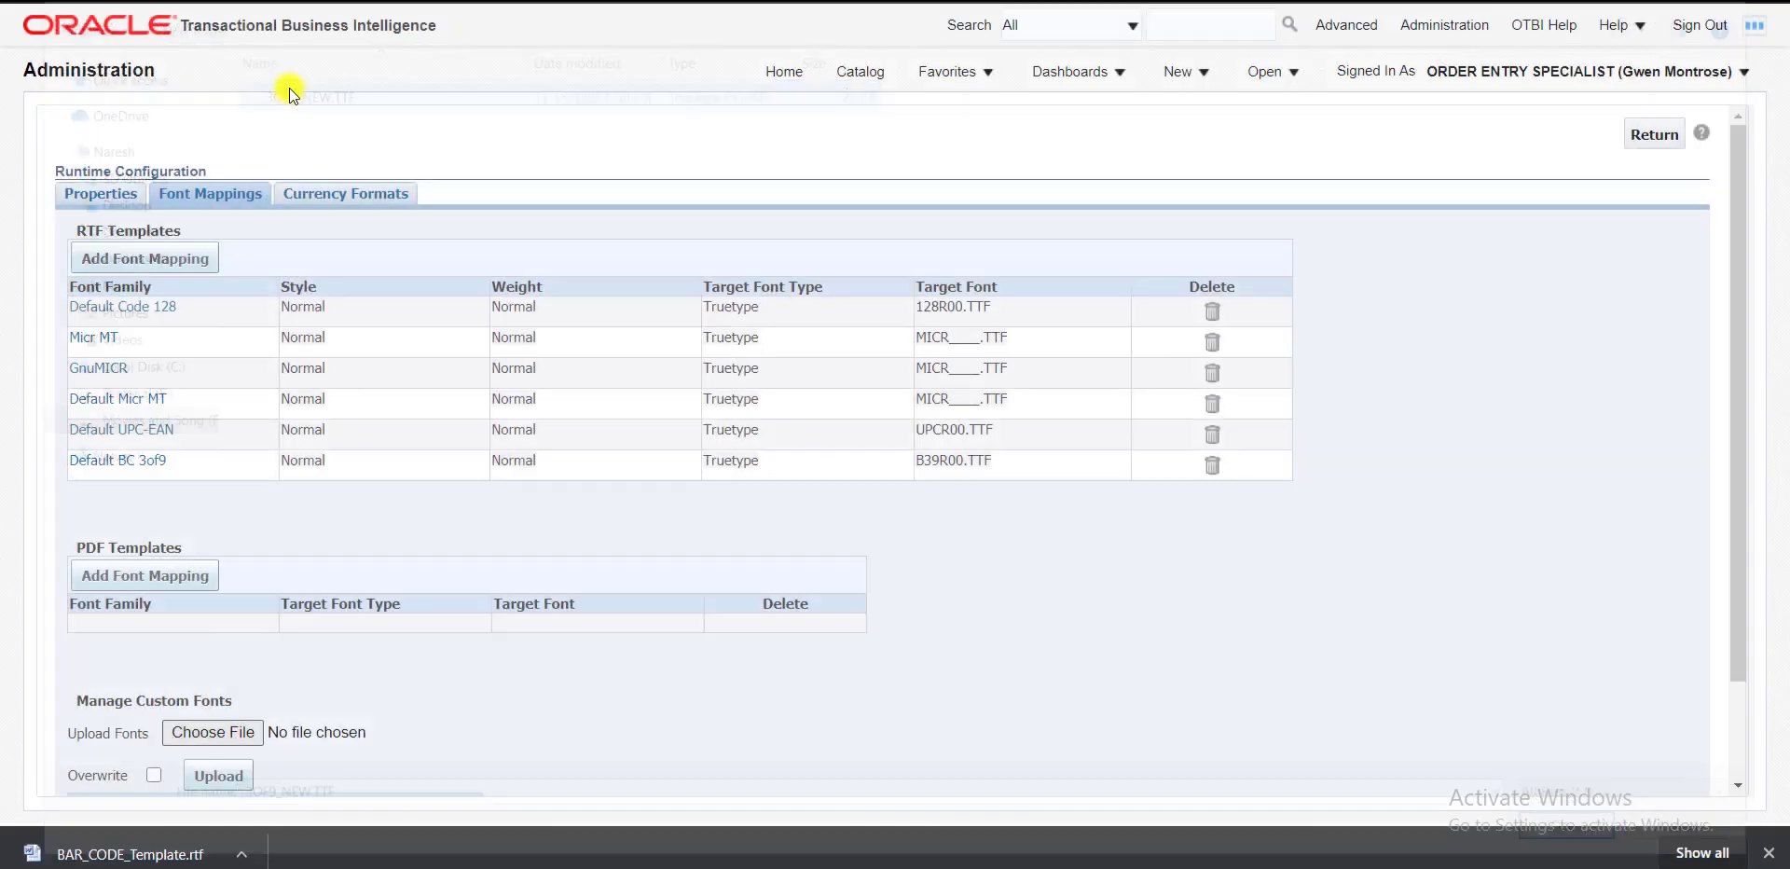
pyautogui.scroll(-2, 373, 732)
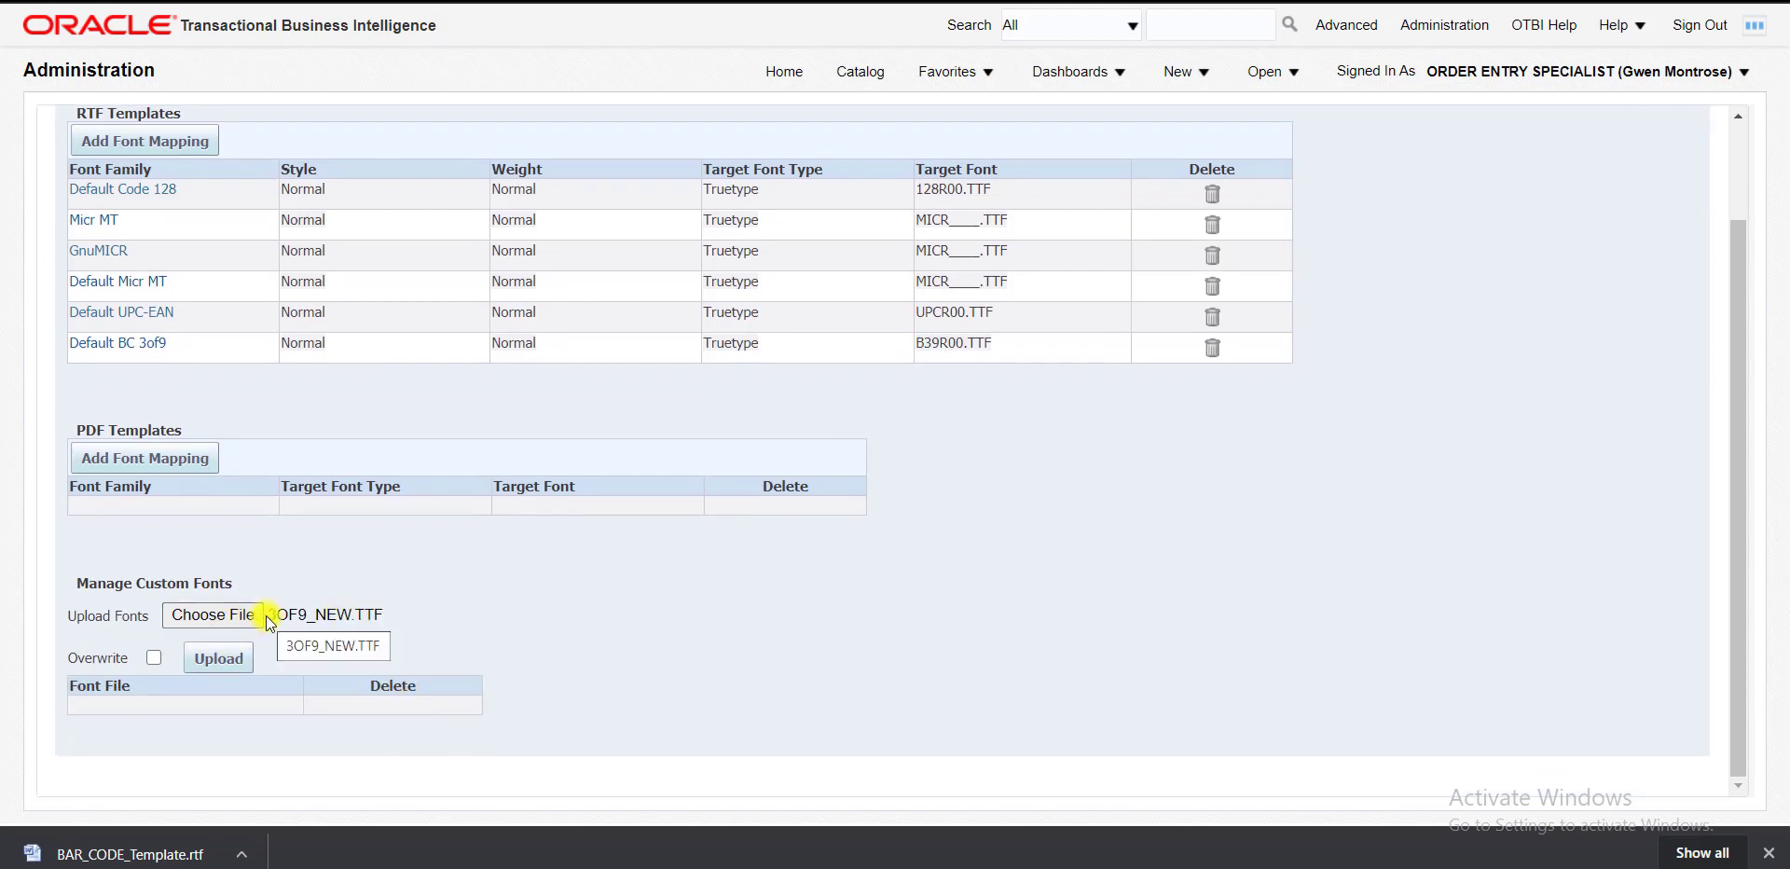
pyautogui.scroll(2, 1071, 634)
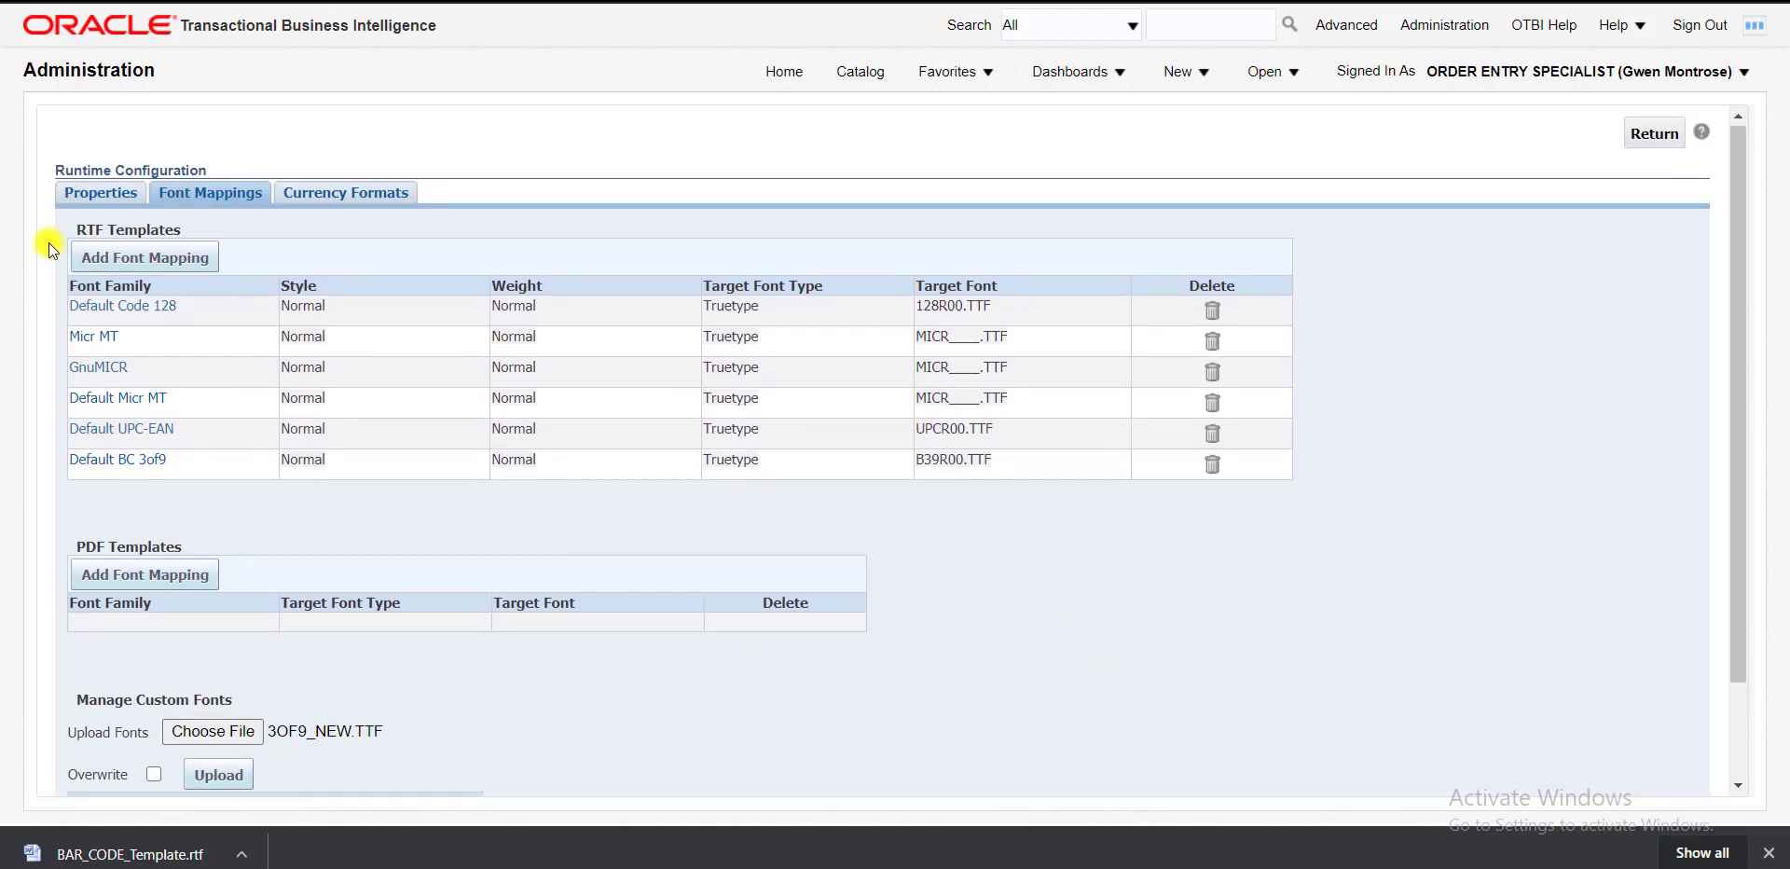
# - Begin a new font mapping for RTF templates, and add point "8. Add the Font Mappings" to the text editor notes
pyautogui.click(166, 261)
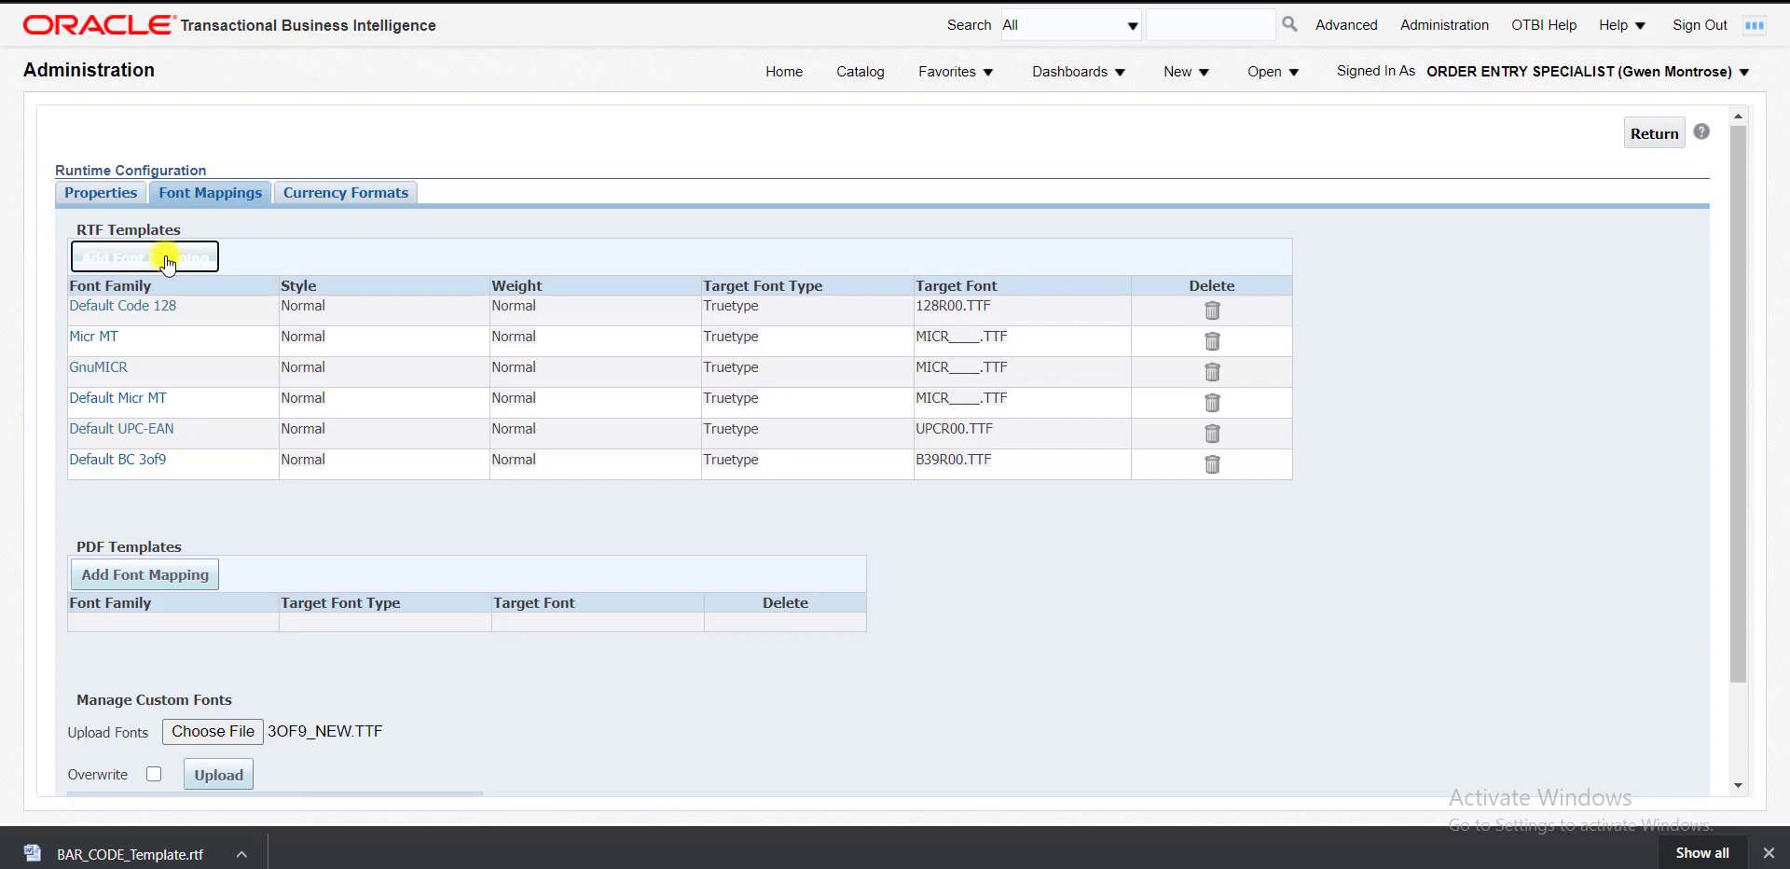
pyautogui.hotkey('alt', 'Tab')
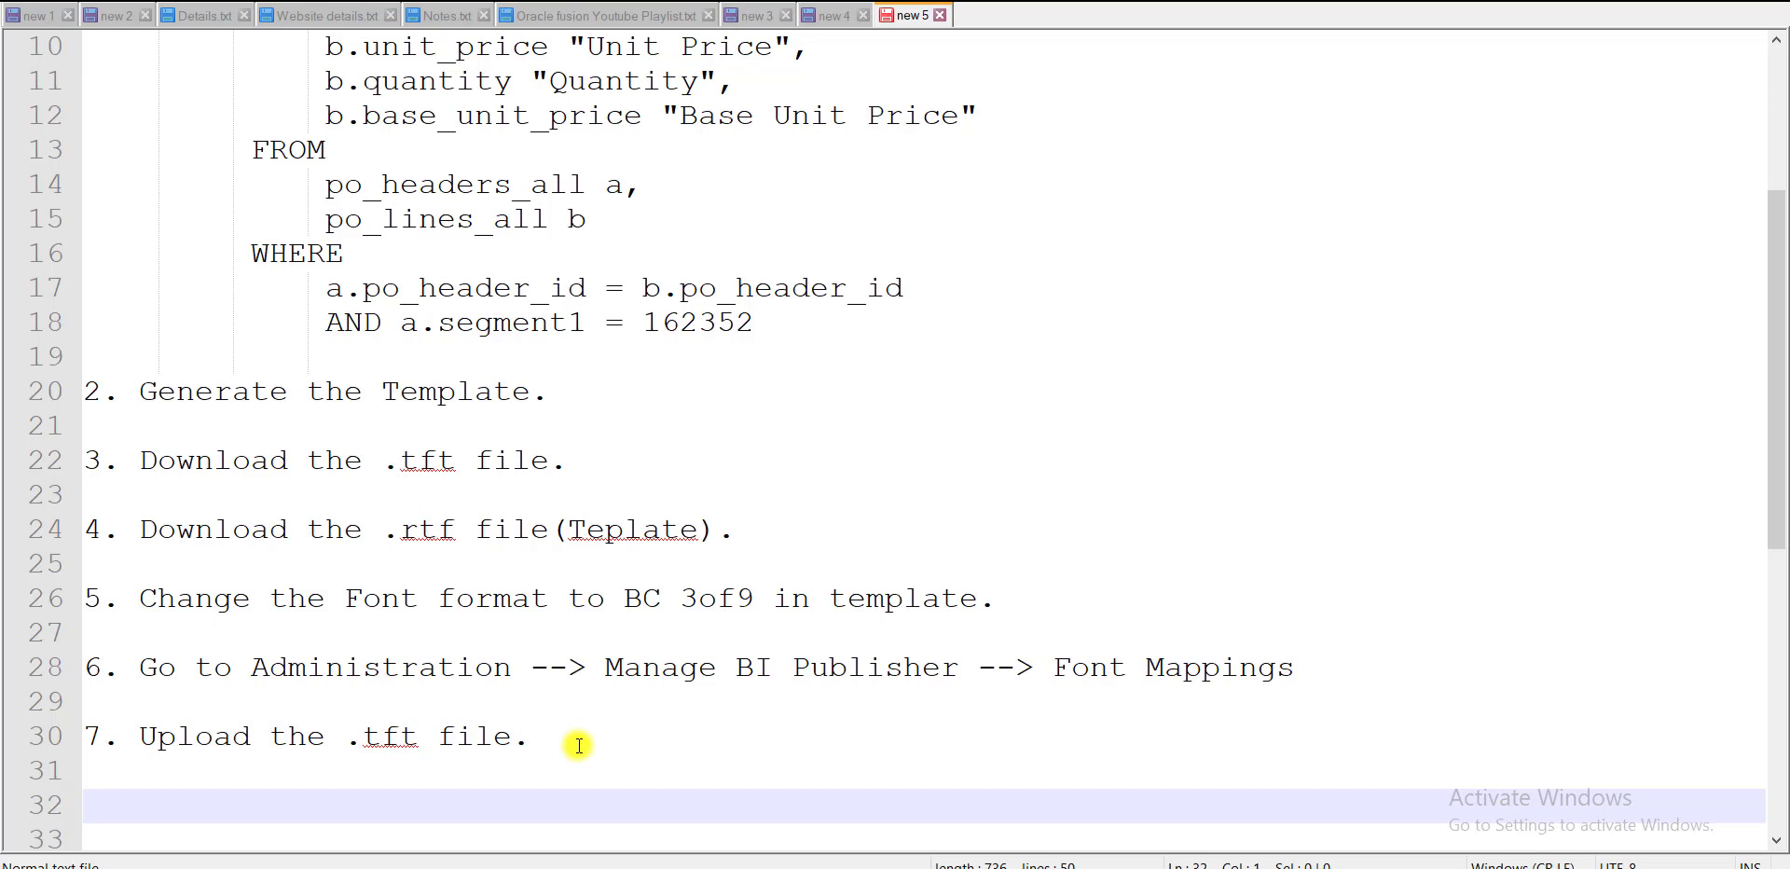
pyautogui.press('Return')
pyautogui.press('Return')
pyautogui.press('Return')
pyautogui.press('Return')
pyautogui.press('Up')
pyautogui.press('Up')
pyautogui.press('Up')
pyautogui.press('Up')
pyautogui.write('8. Add the Font ')
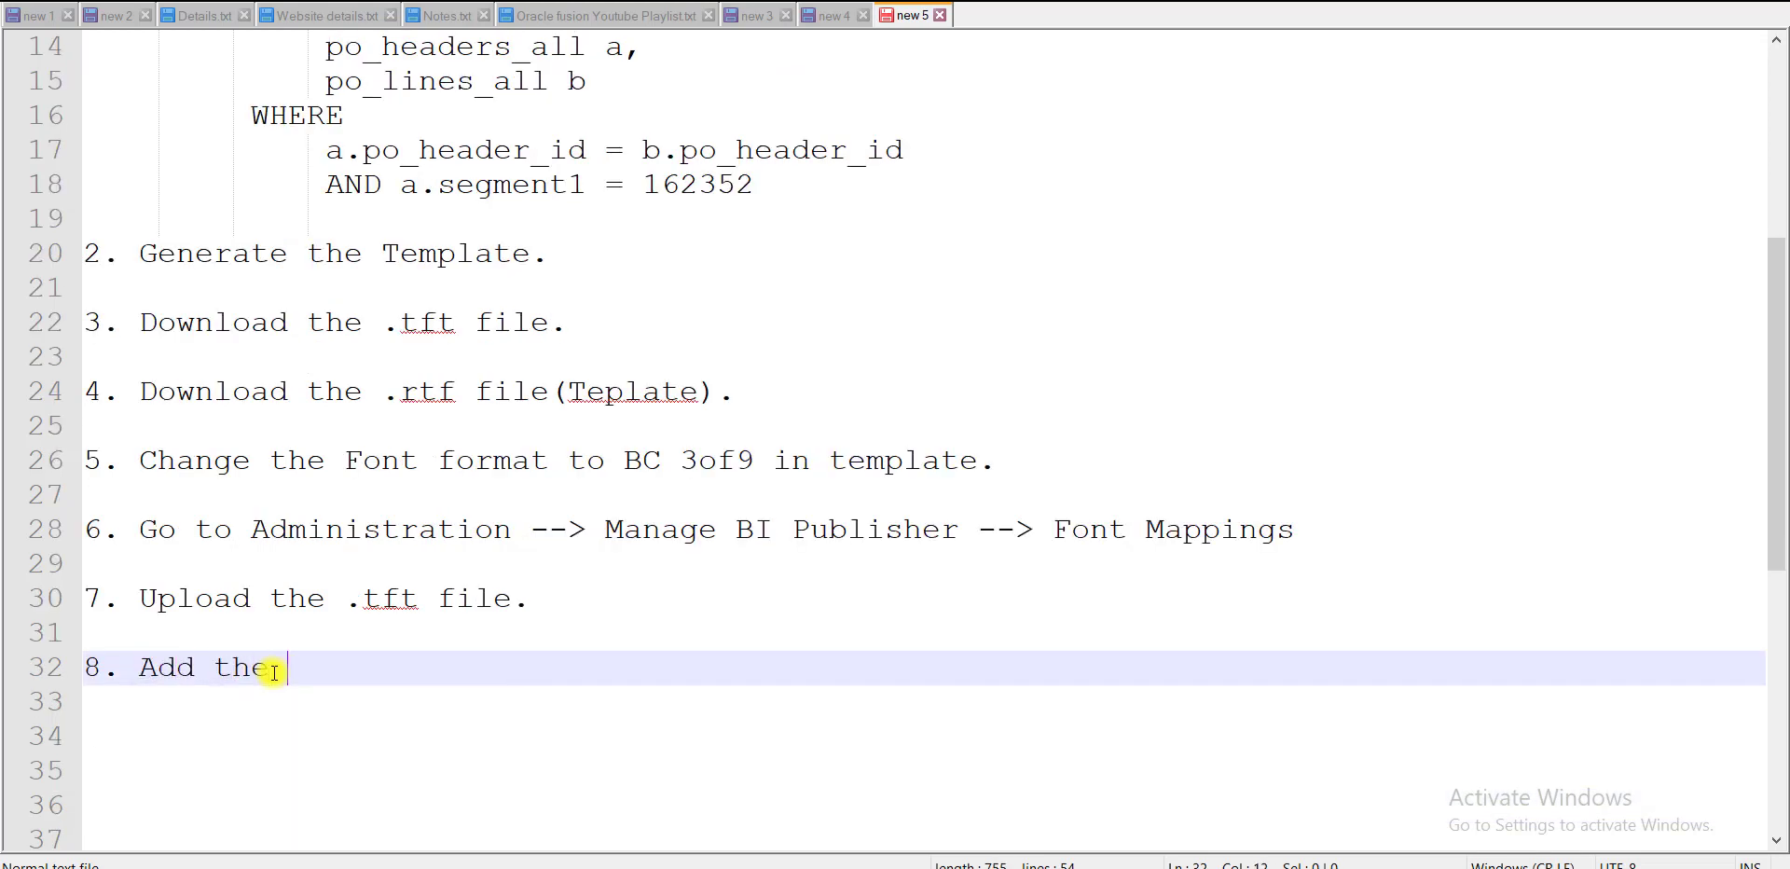
pyautogui.write('Ma')
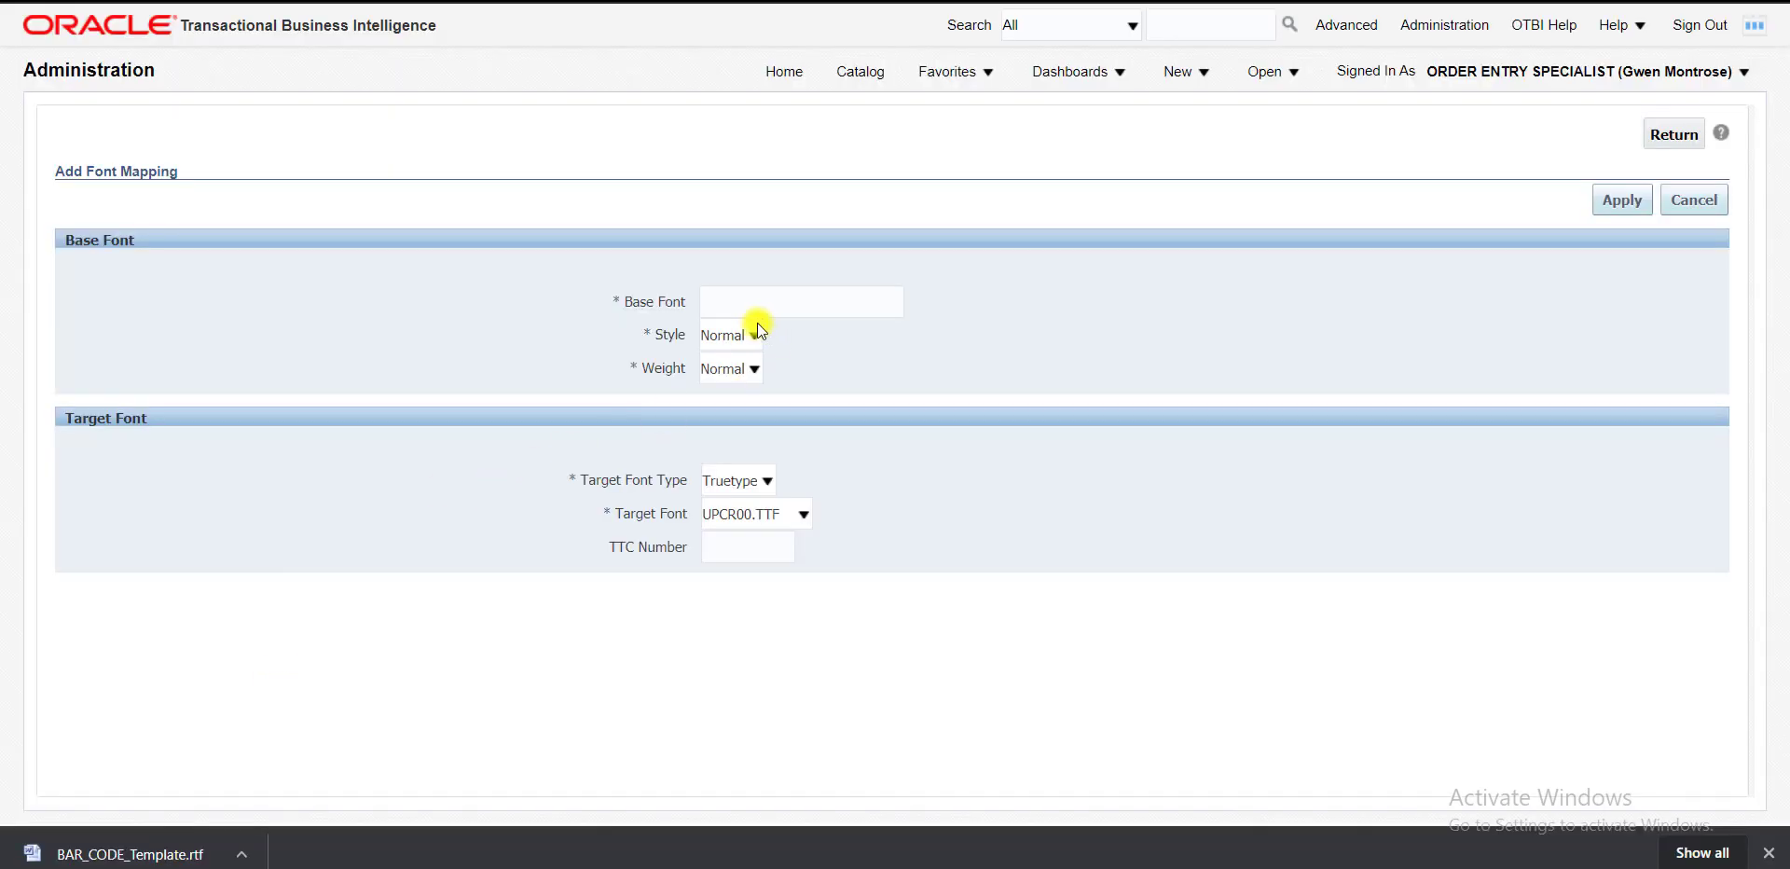
# - Set the new mapping's base font to BC 3of9 in the browser, with Normal style and Normal weight
pyautogui.click(752, 304)
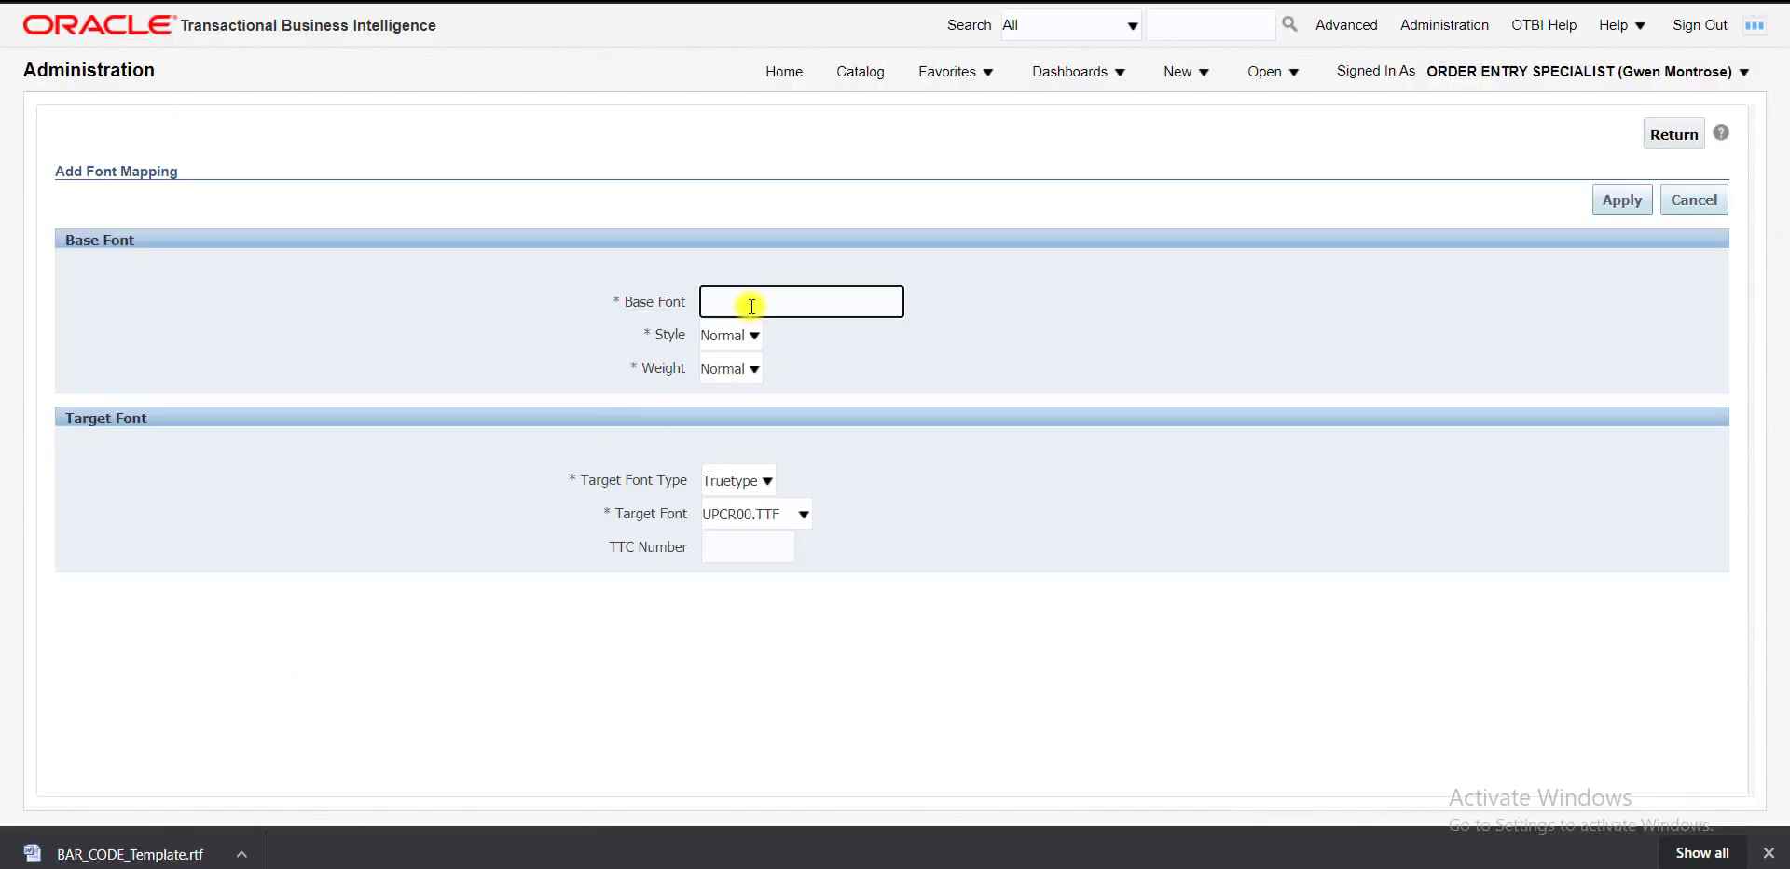
pyautogui.write('BC 3of9')
pyautogui.click(747, 335)
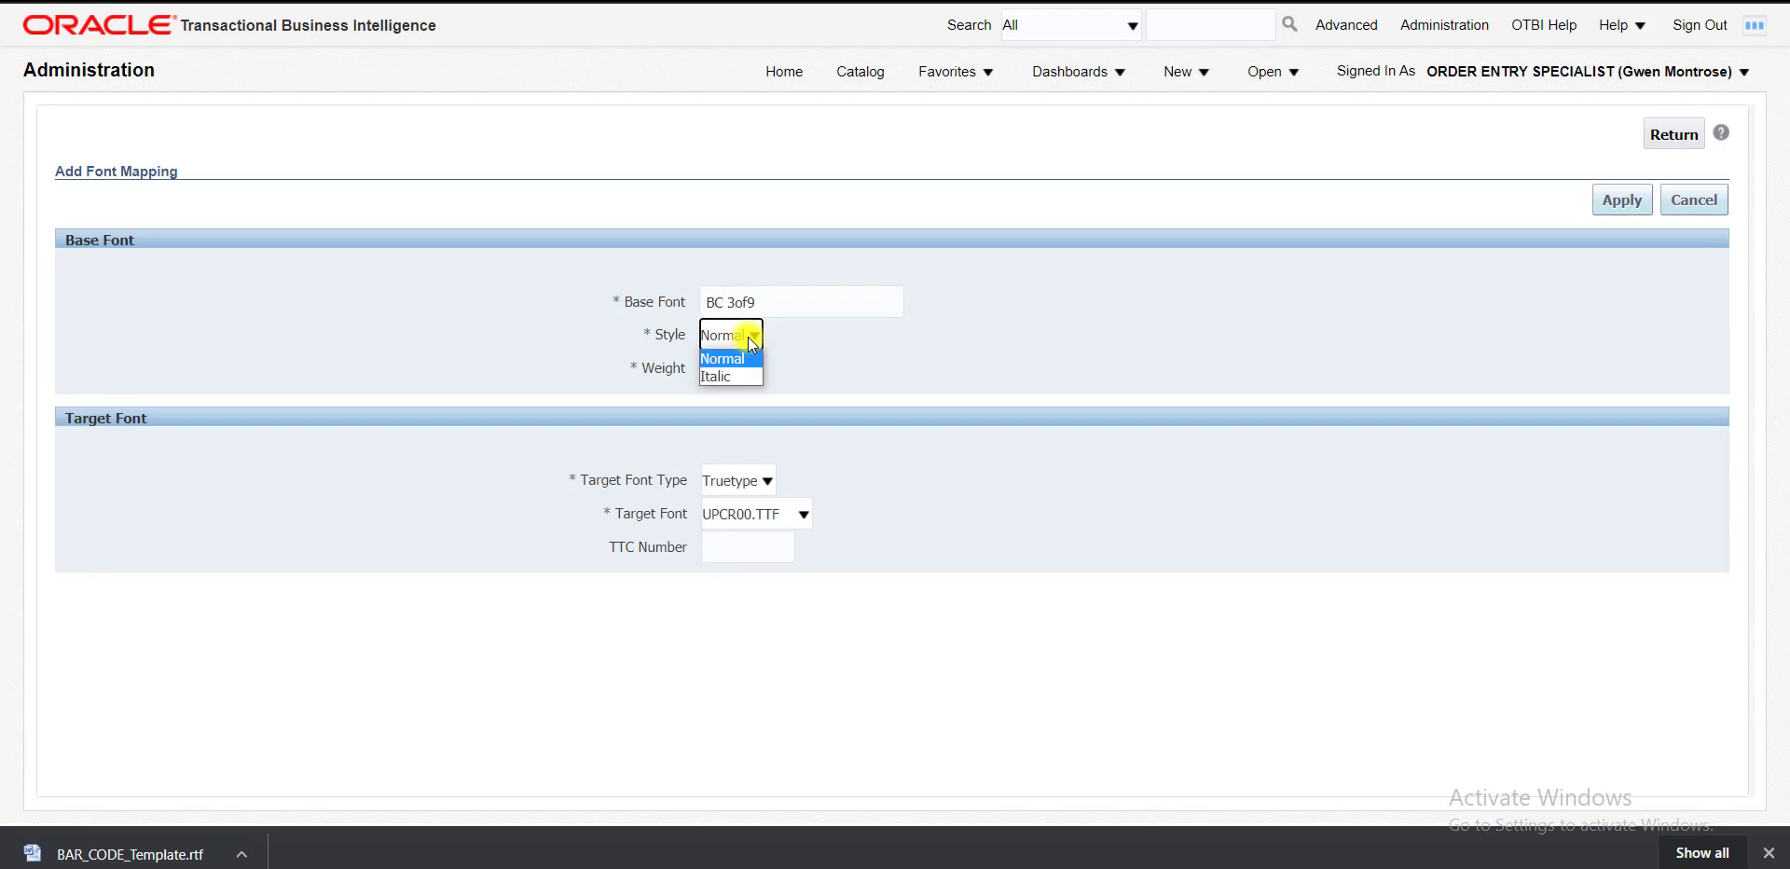
pyautogui.click(752, 348)
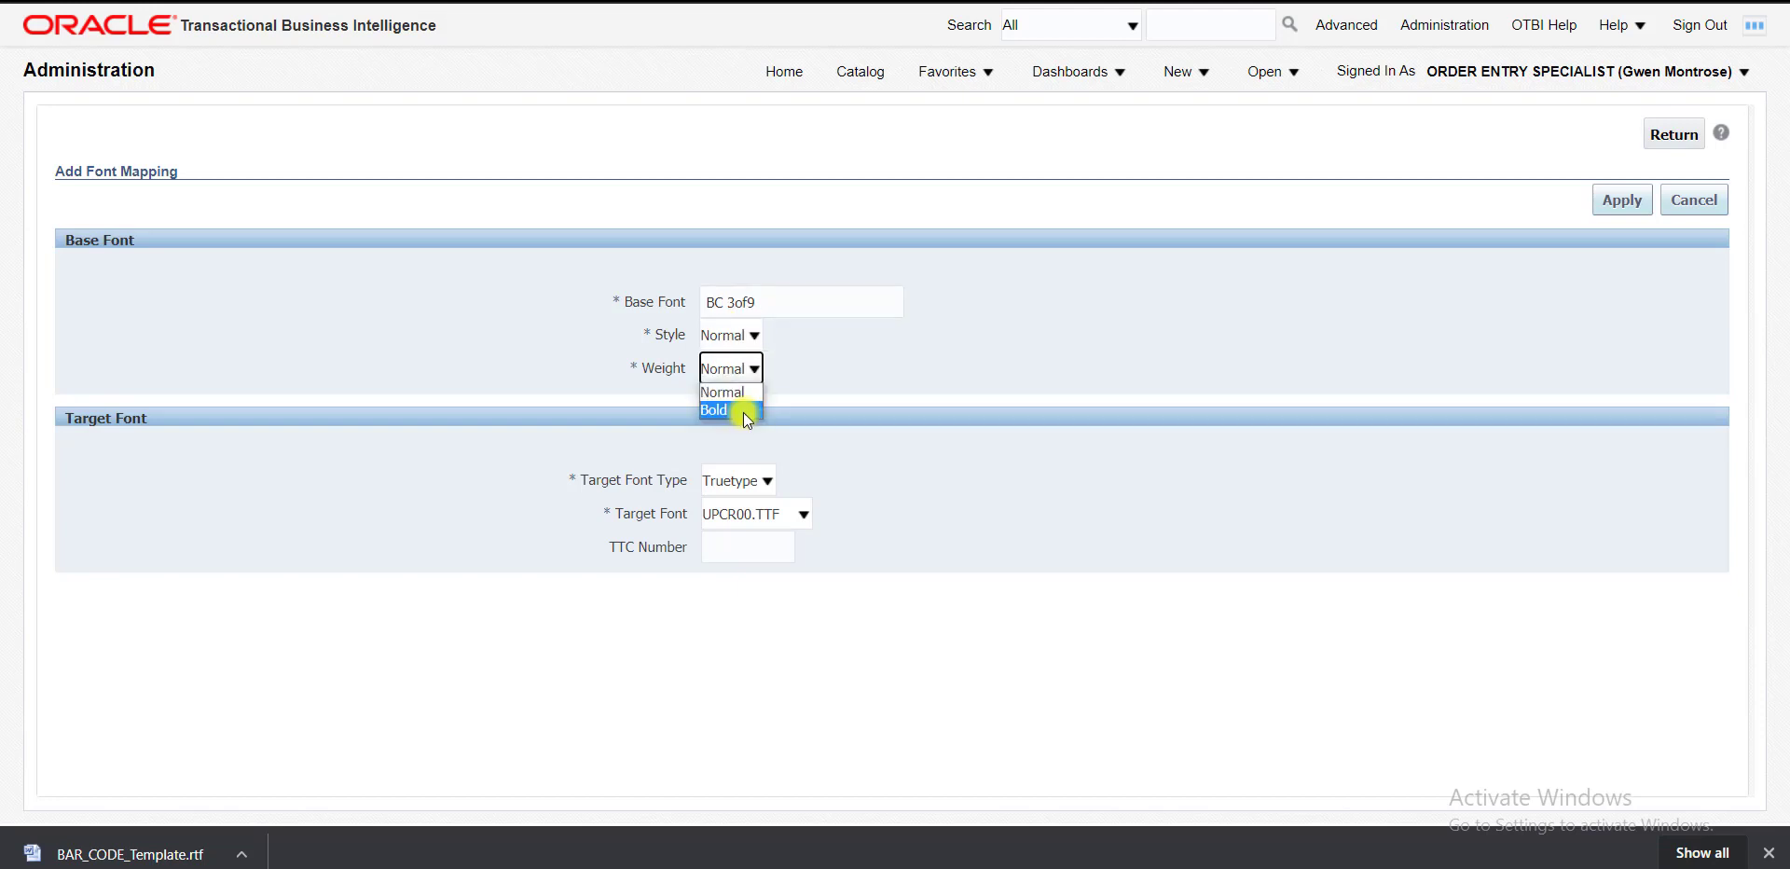
pyautogui.click(752, 337)
pyautogui.click(752, 338)
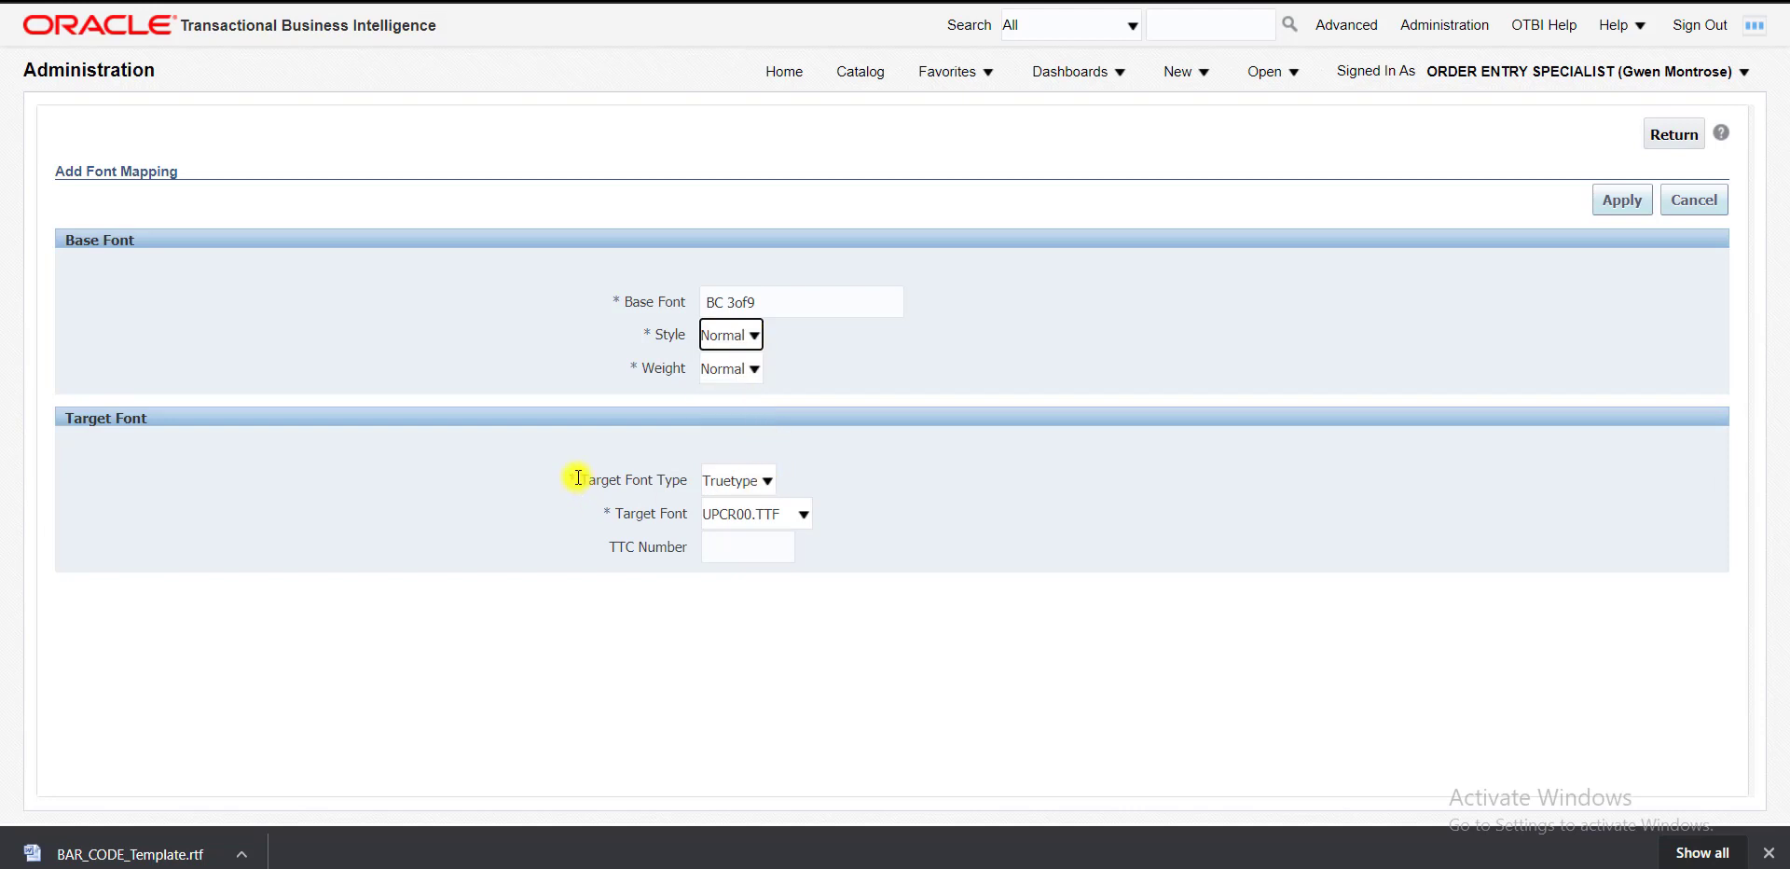
# - Extend point 8 of the text editor notes with ", give Target Font Type = True Type always", copying the field label from the font mapping page
pyautogui.moveTo(580, 479); pyautogui.dragTo(687, 485)
pyautogui.hotkey('ctrl', 'c')
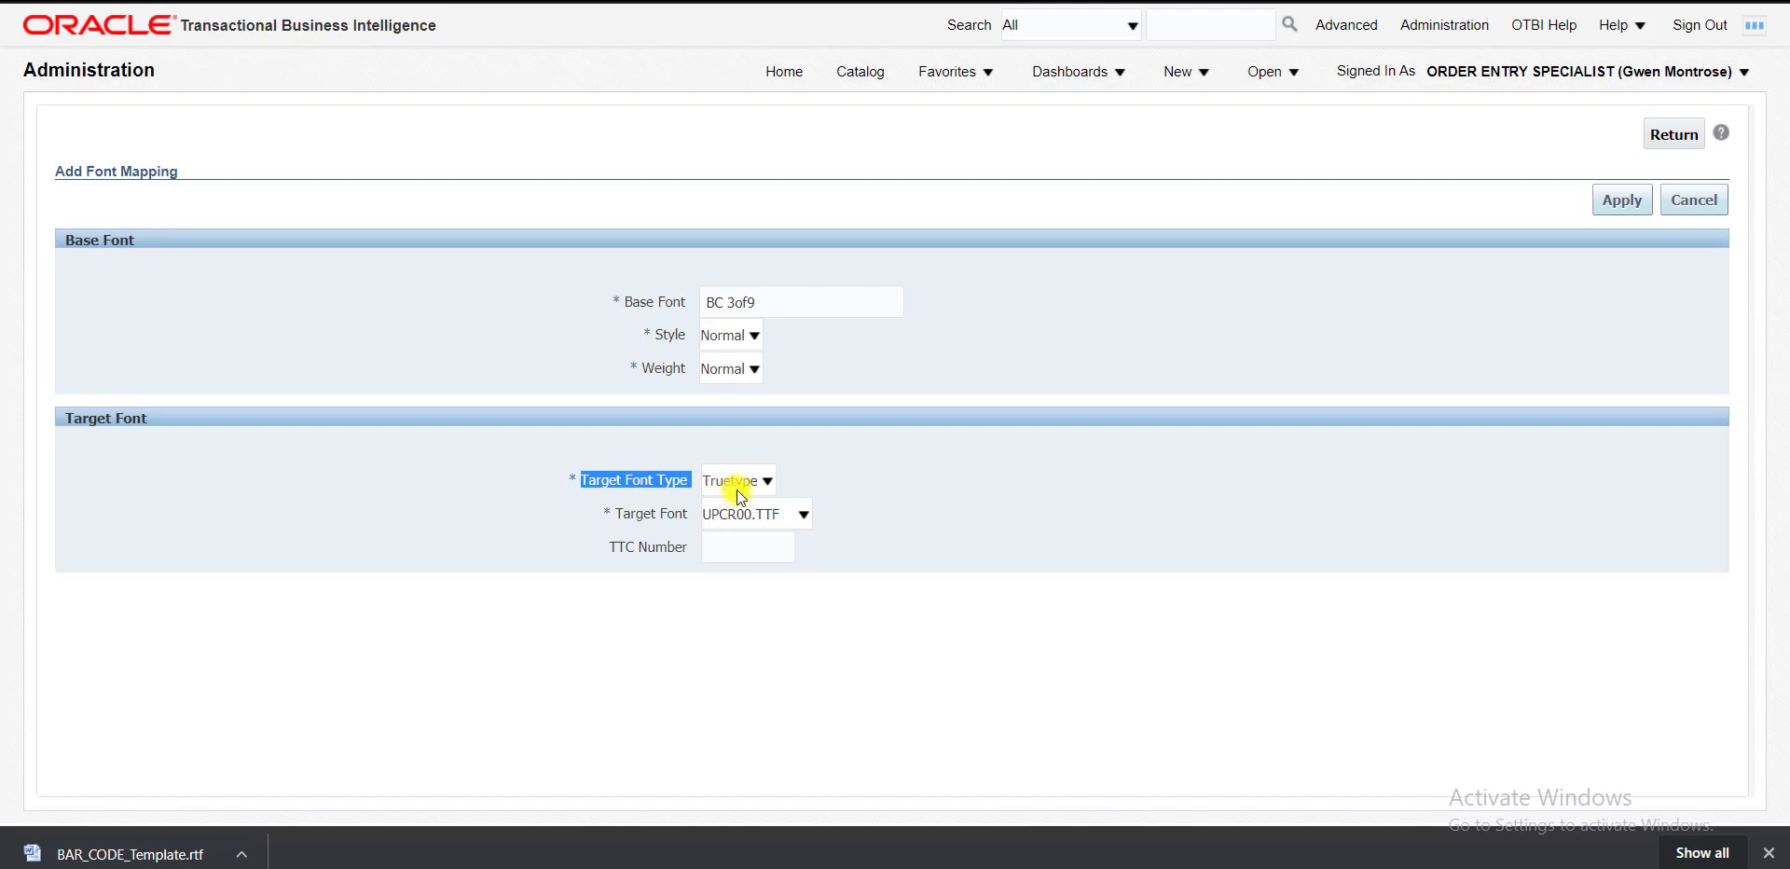
pyautogui.hotkey('alt', 'Tab')
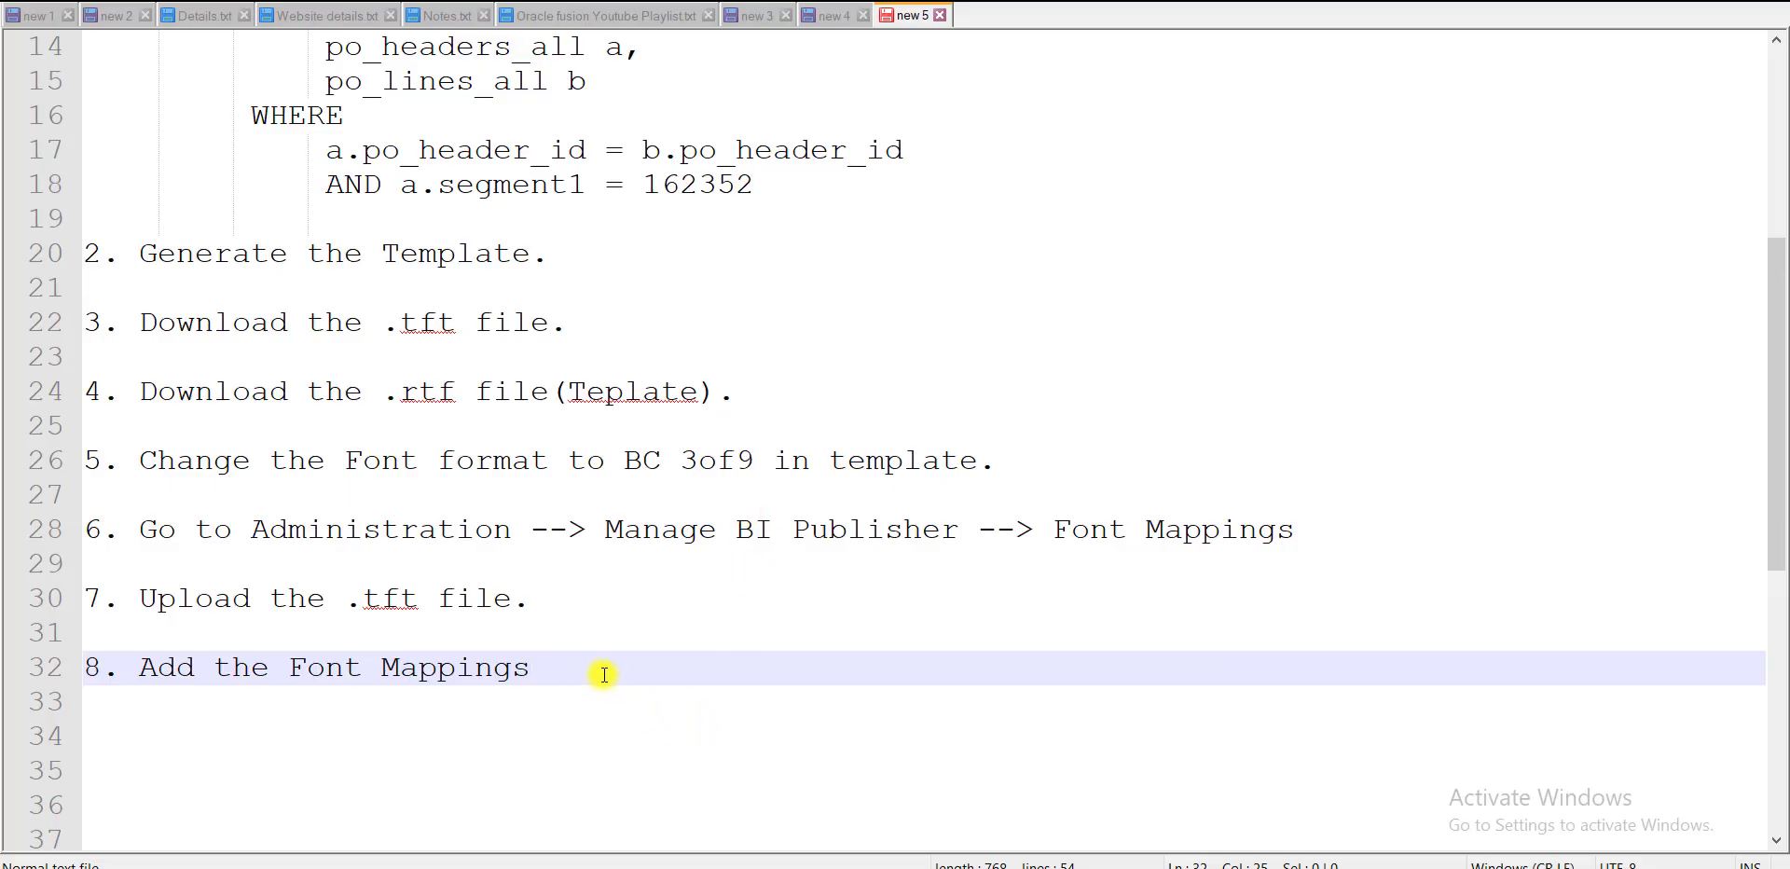
pyautogui.write(', give')
pyautogui.hotkey('ctrl', 'v')
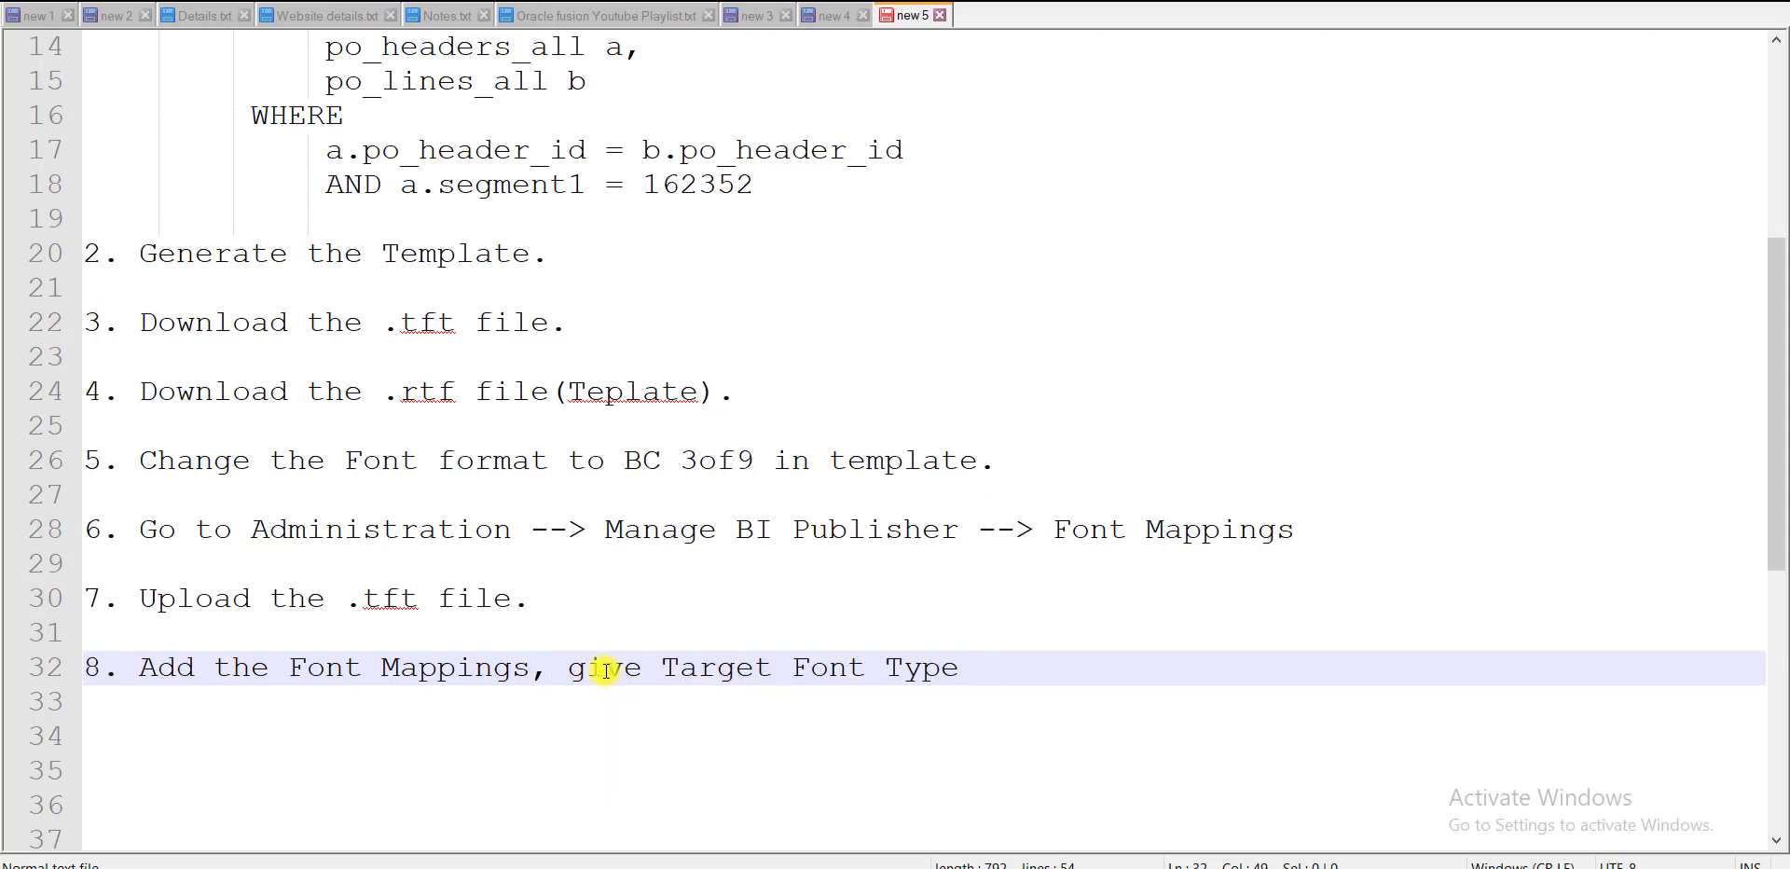
pyautogui.write('= True Type alw')
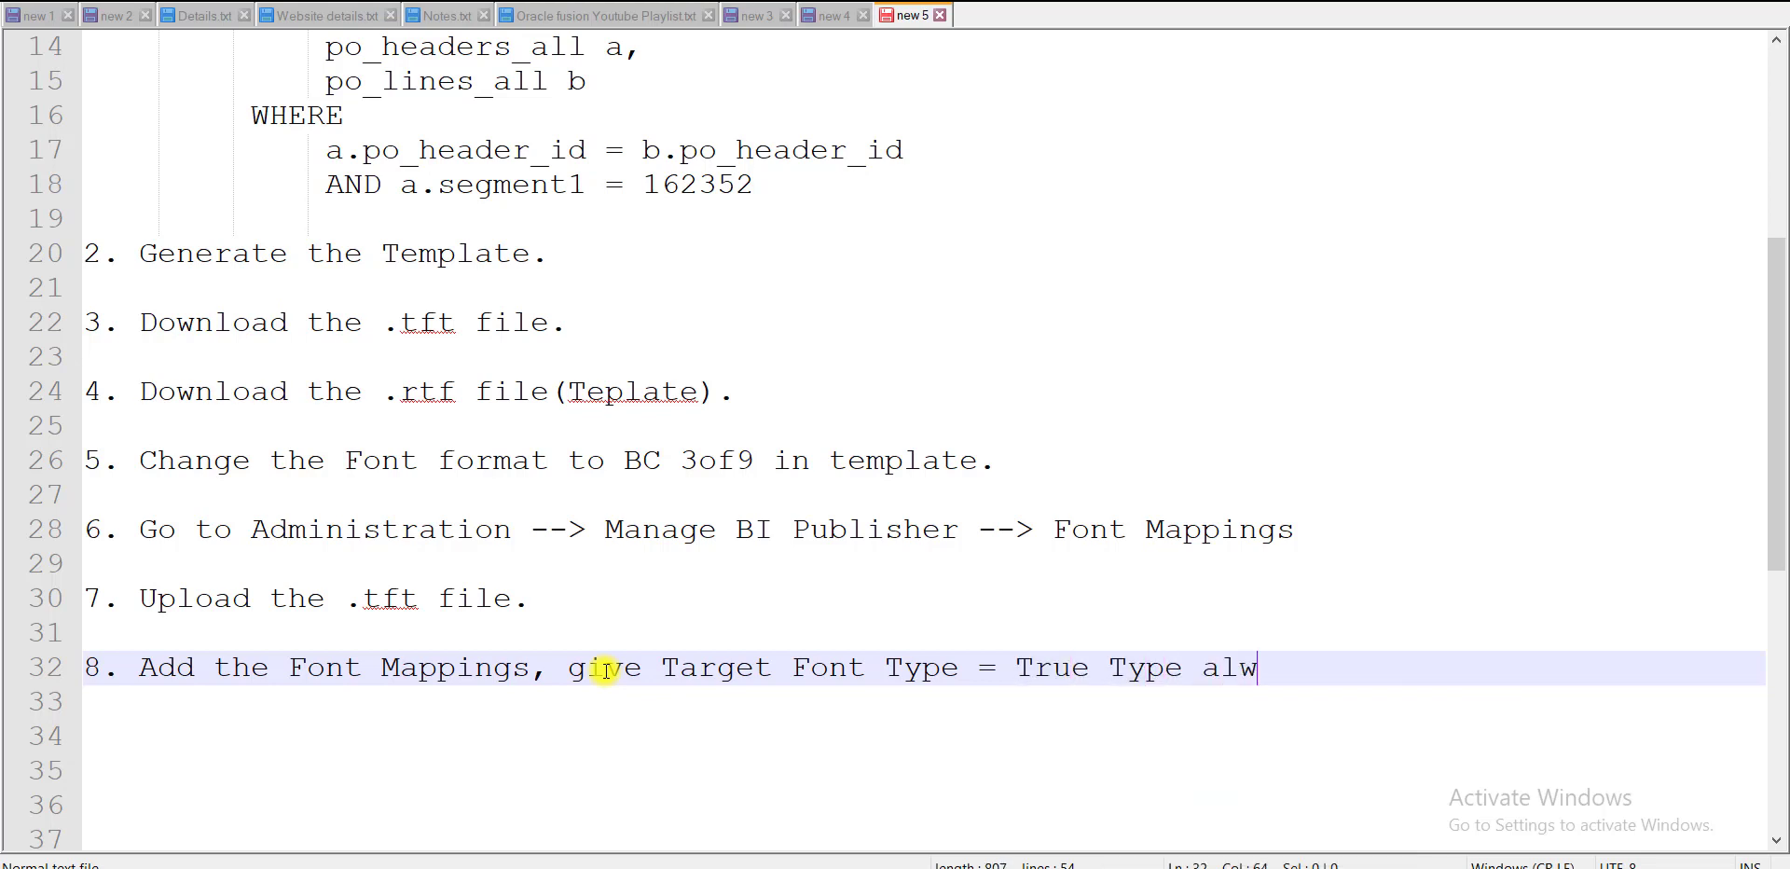
pyautogui.write('ay')
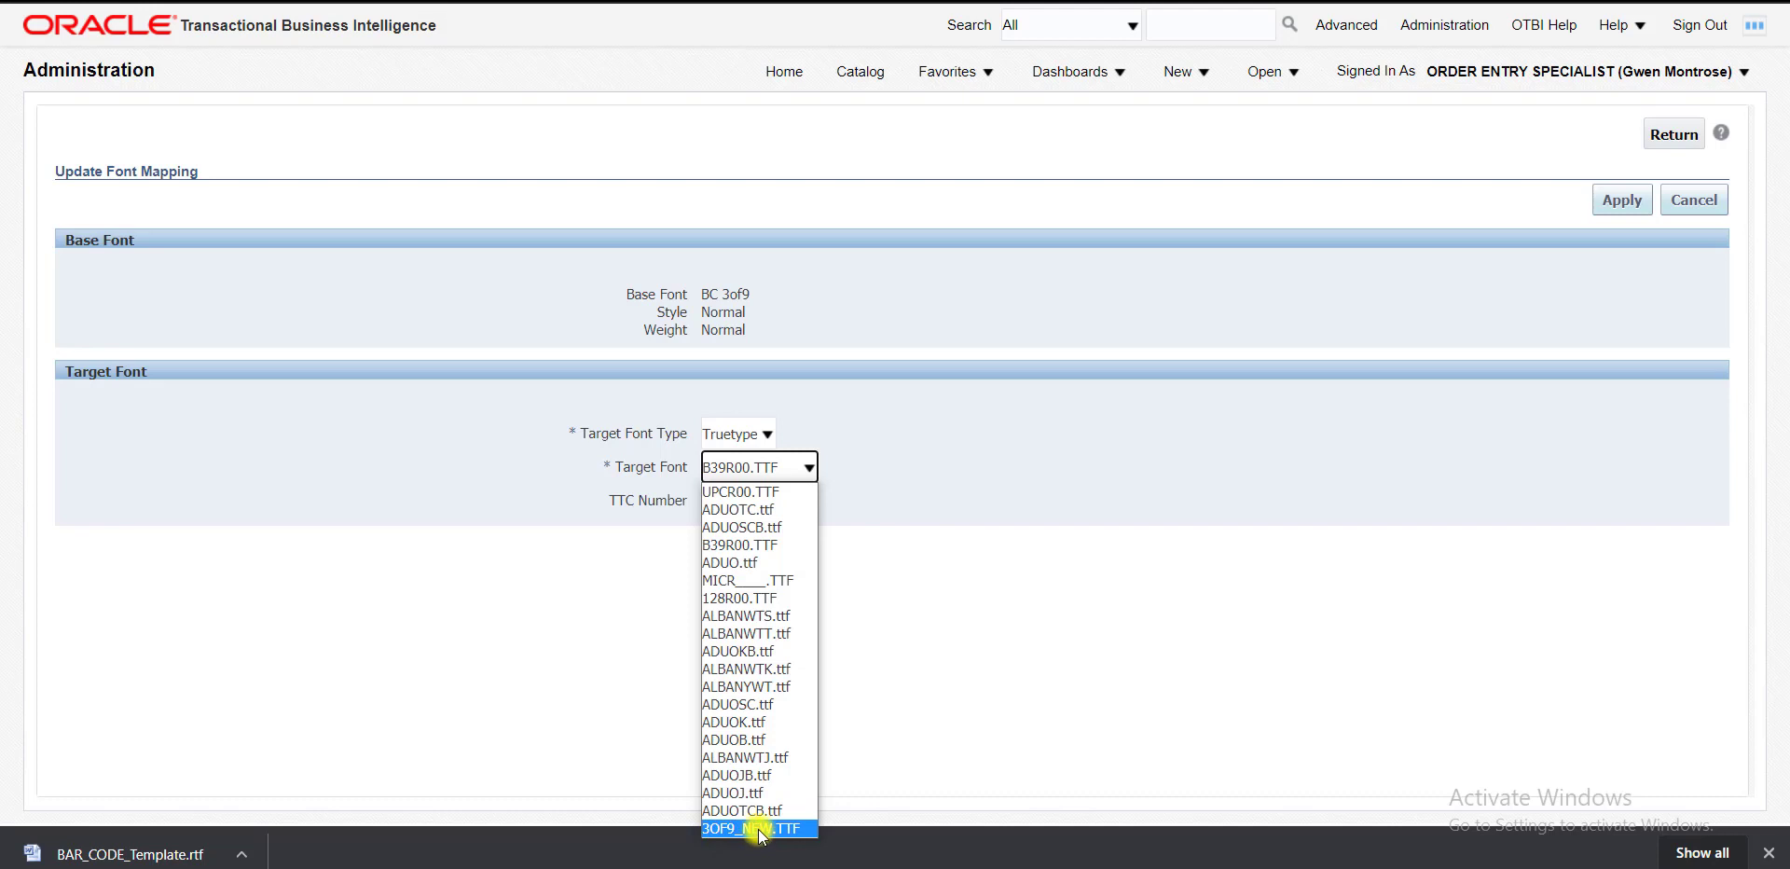
# - Set the BC 3of9 mapping's target font to 3OF9_NEW.TTF in the browser and apply the mapping
pyautogui.click(758, 829)
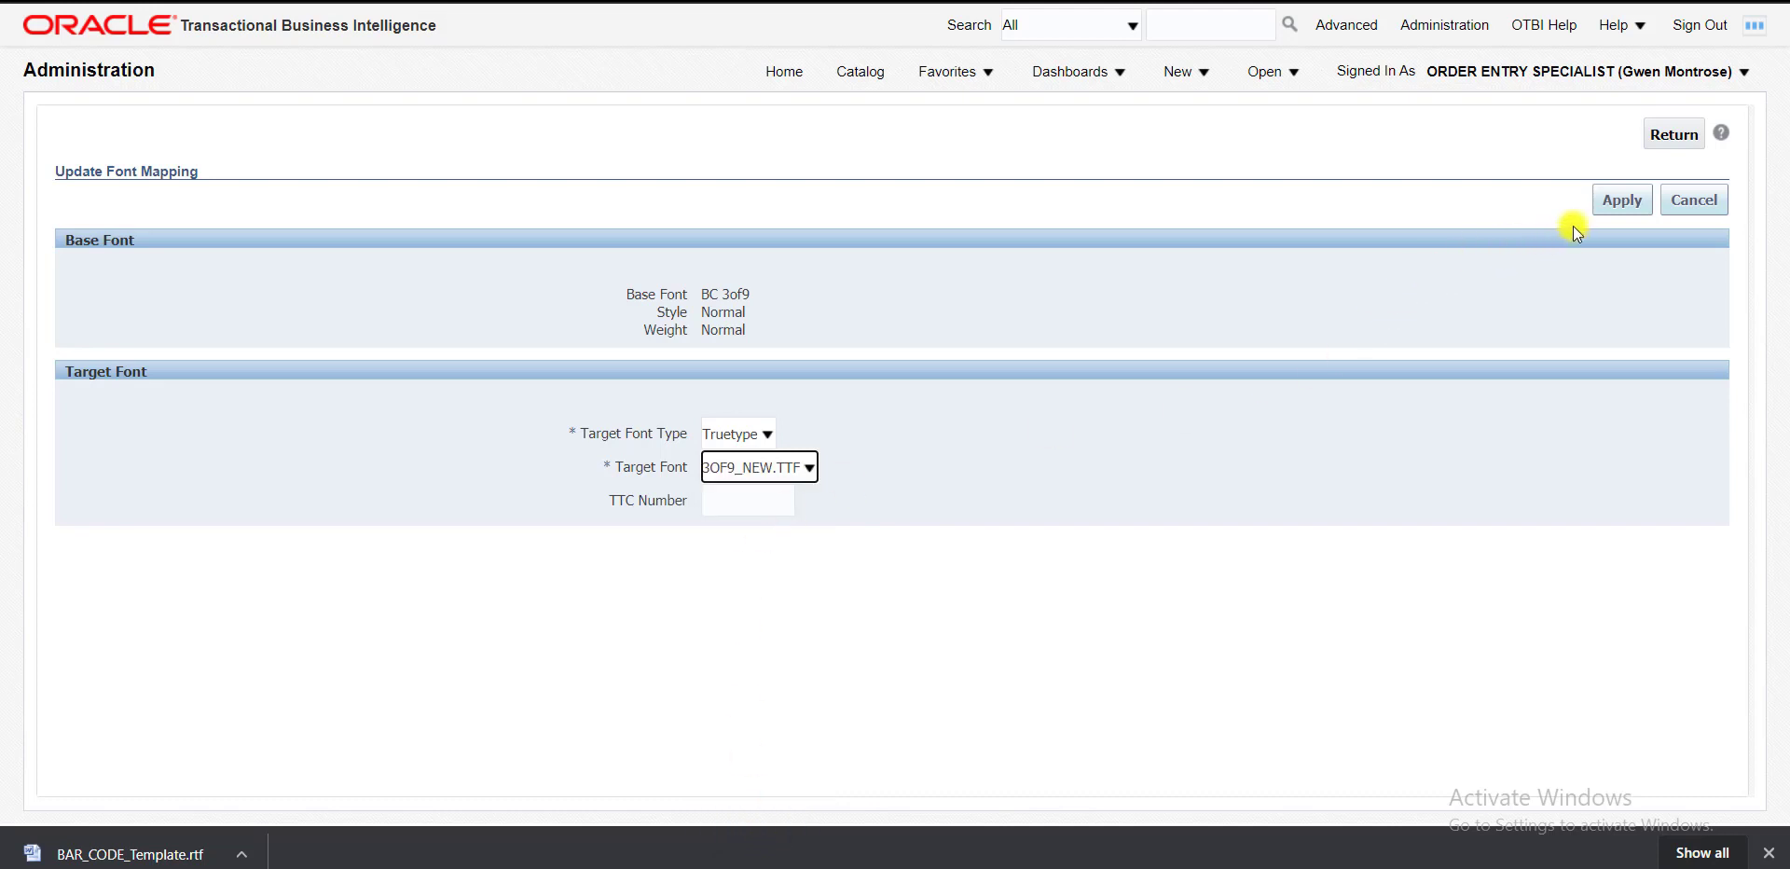
pyautogui.click(1620, 200)
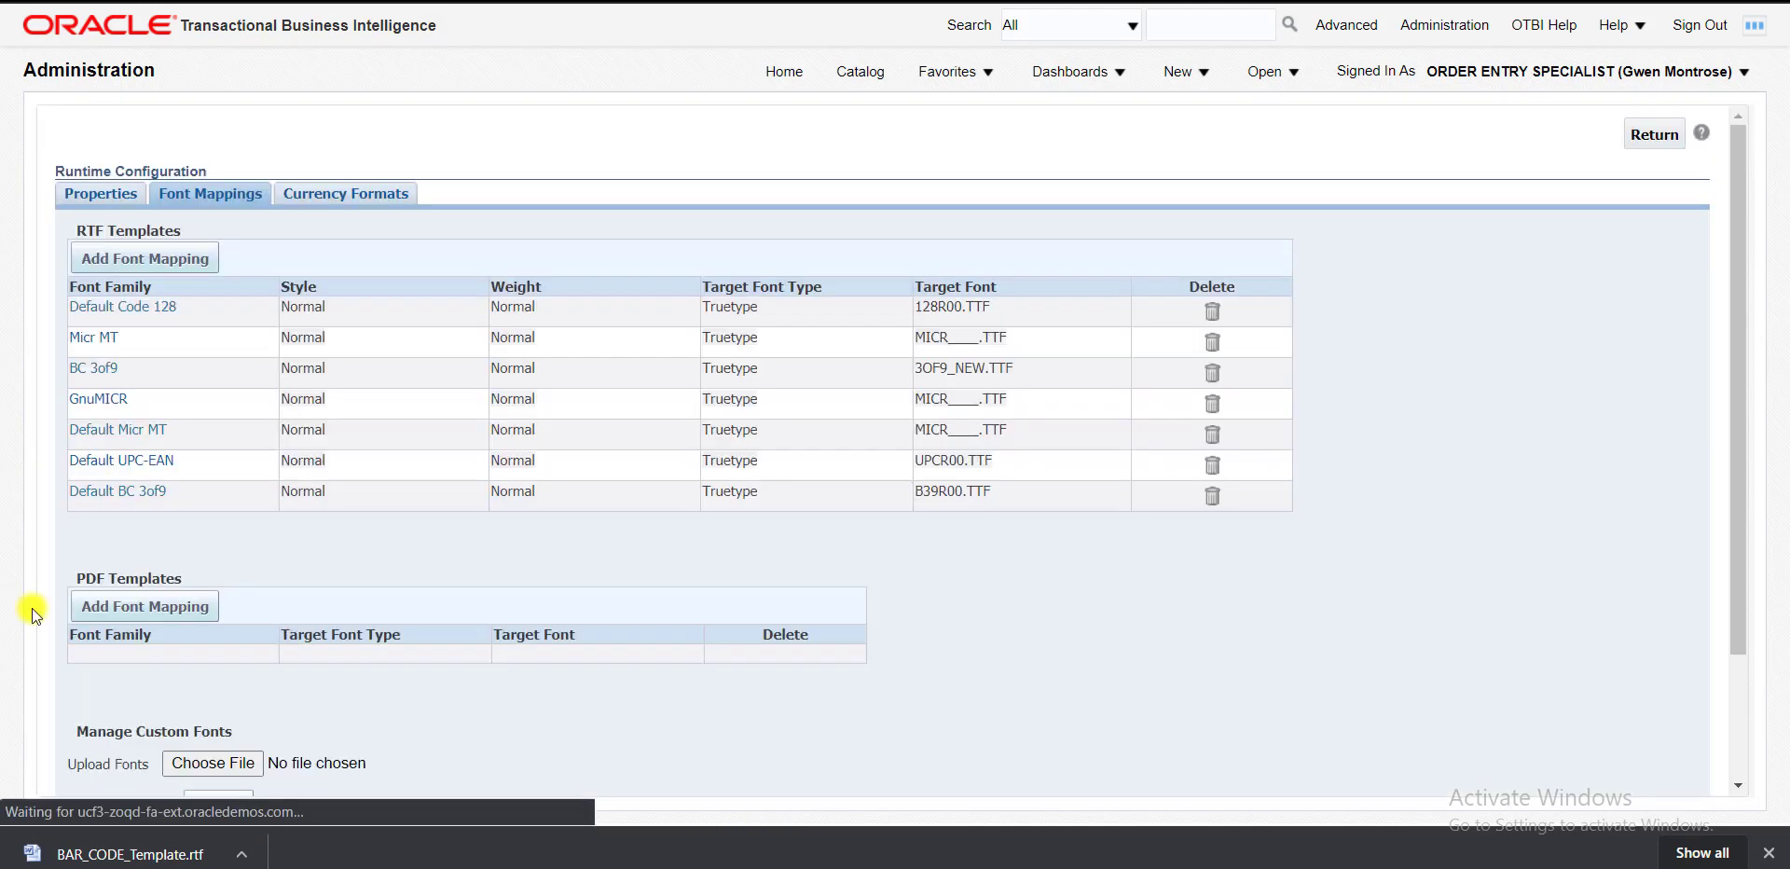
# - Select 3OF9_NEW.TTF again as the custom font file, without uploading it, and review the RTF template font mappings
pyautogui.scroll(-2, 423, 686)
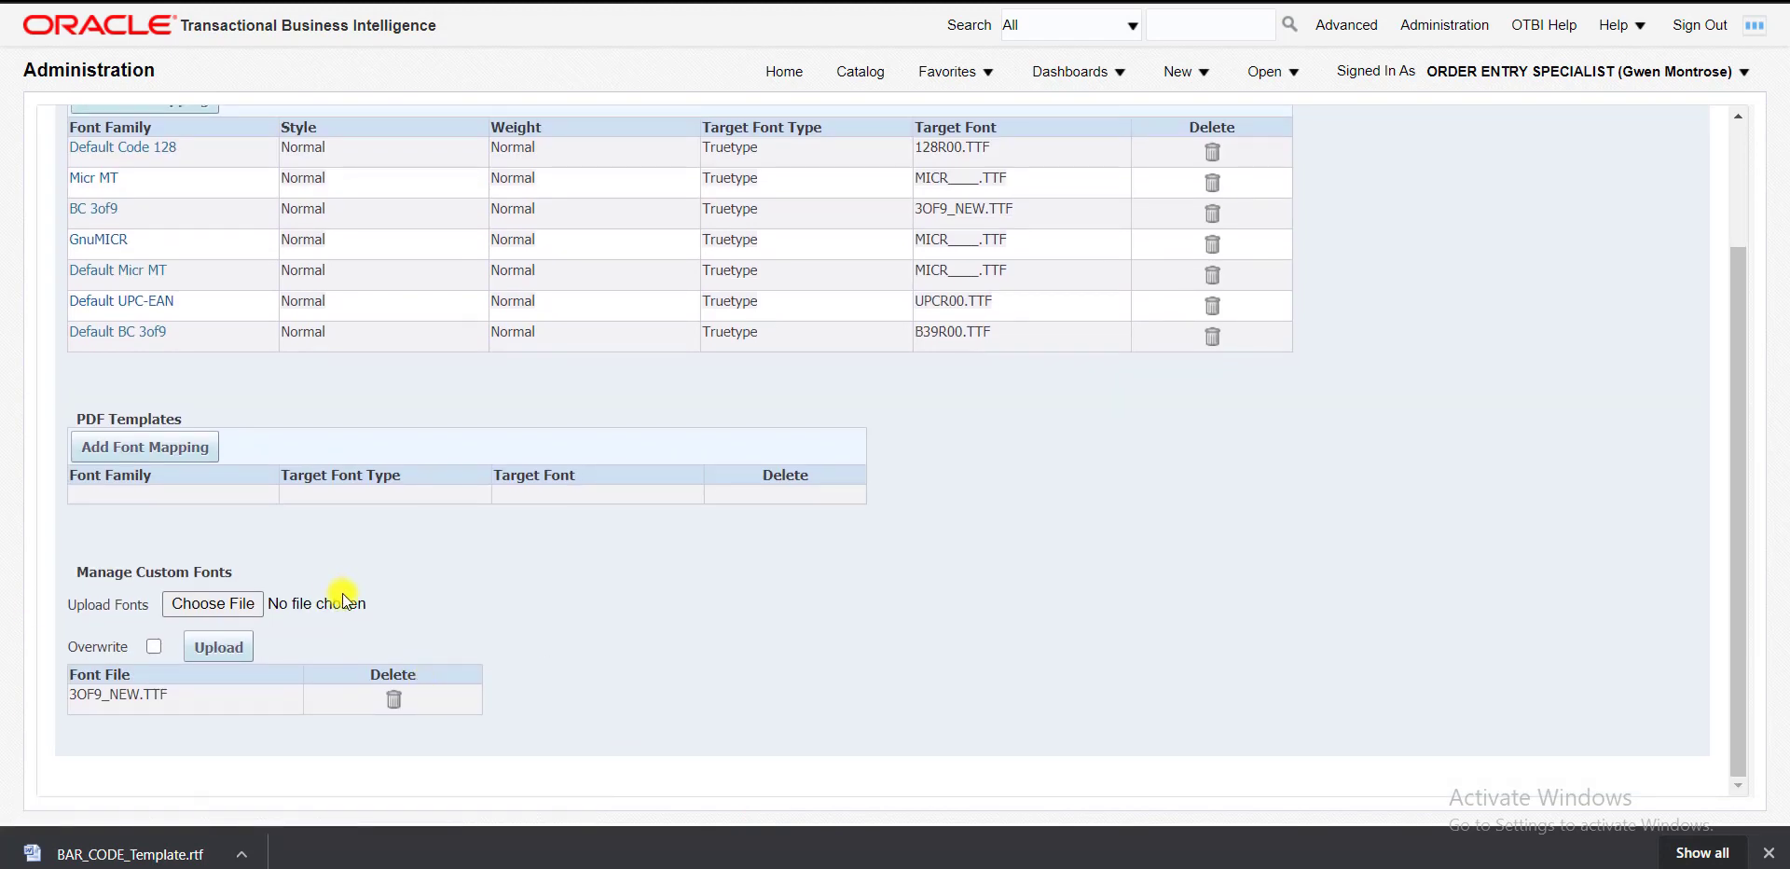
pyautogui.click(276, 608)
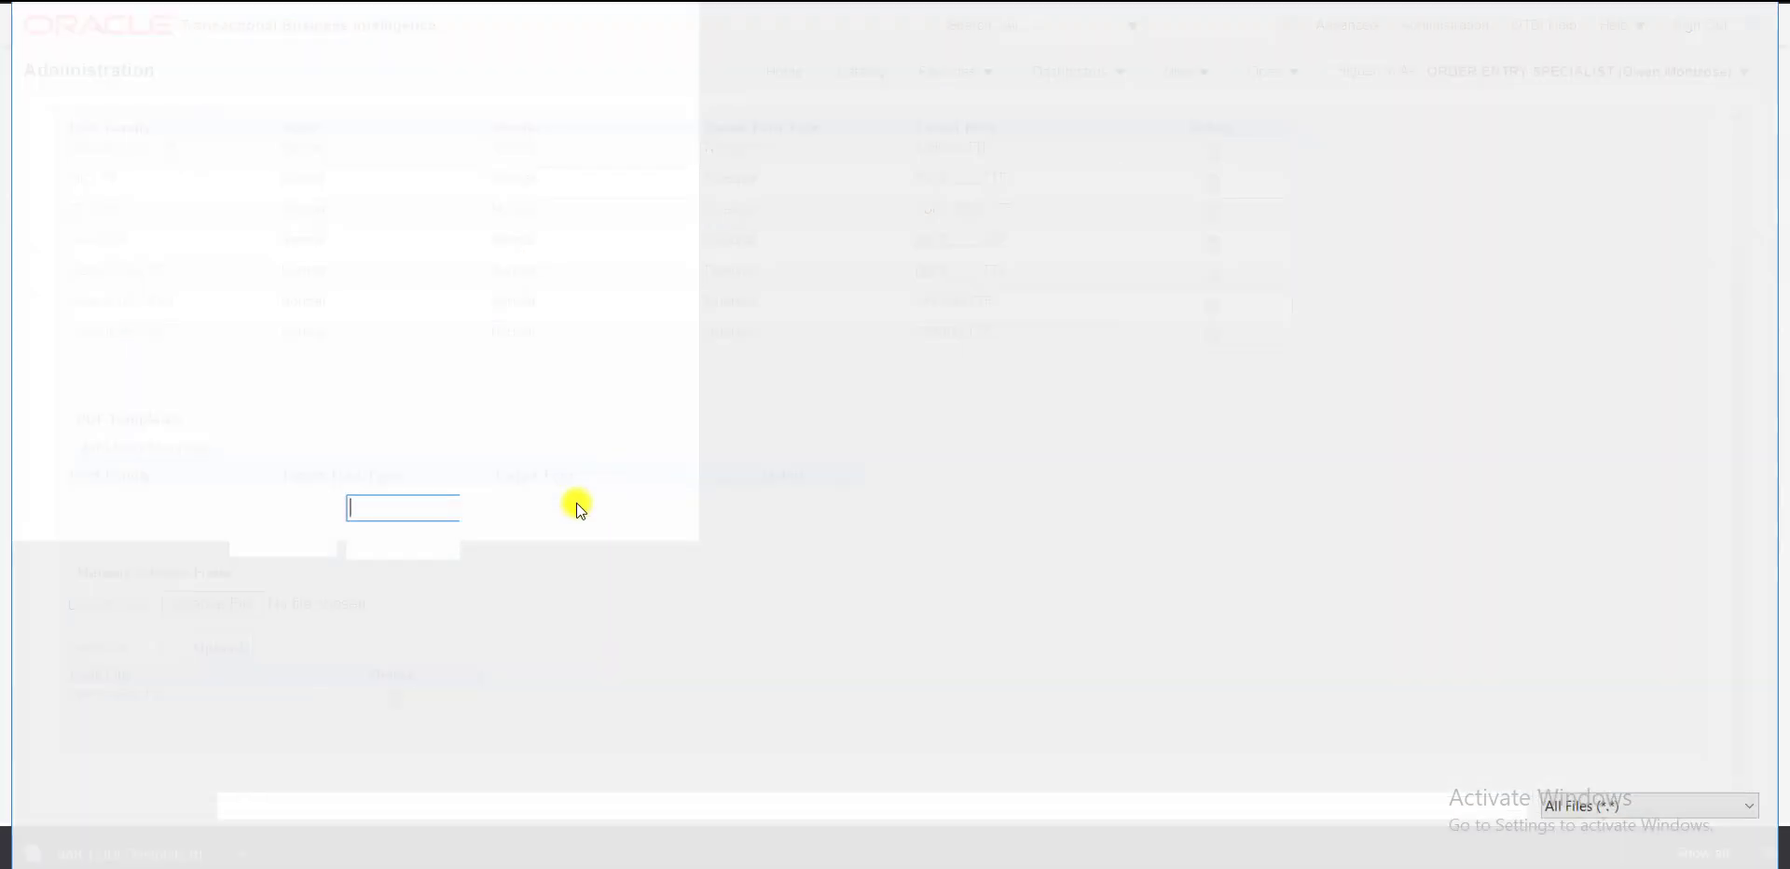
pyautogui.doubleClick(252, 92)
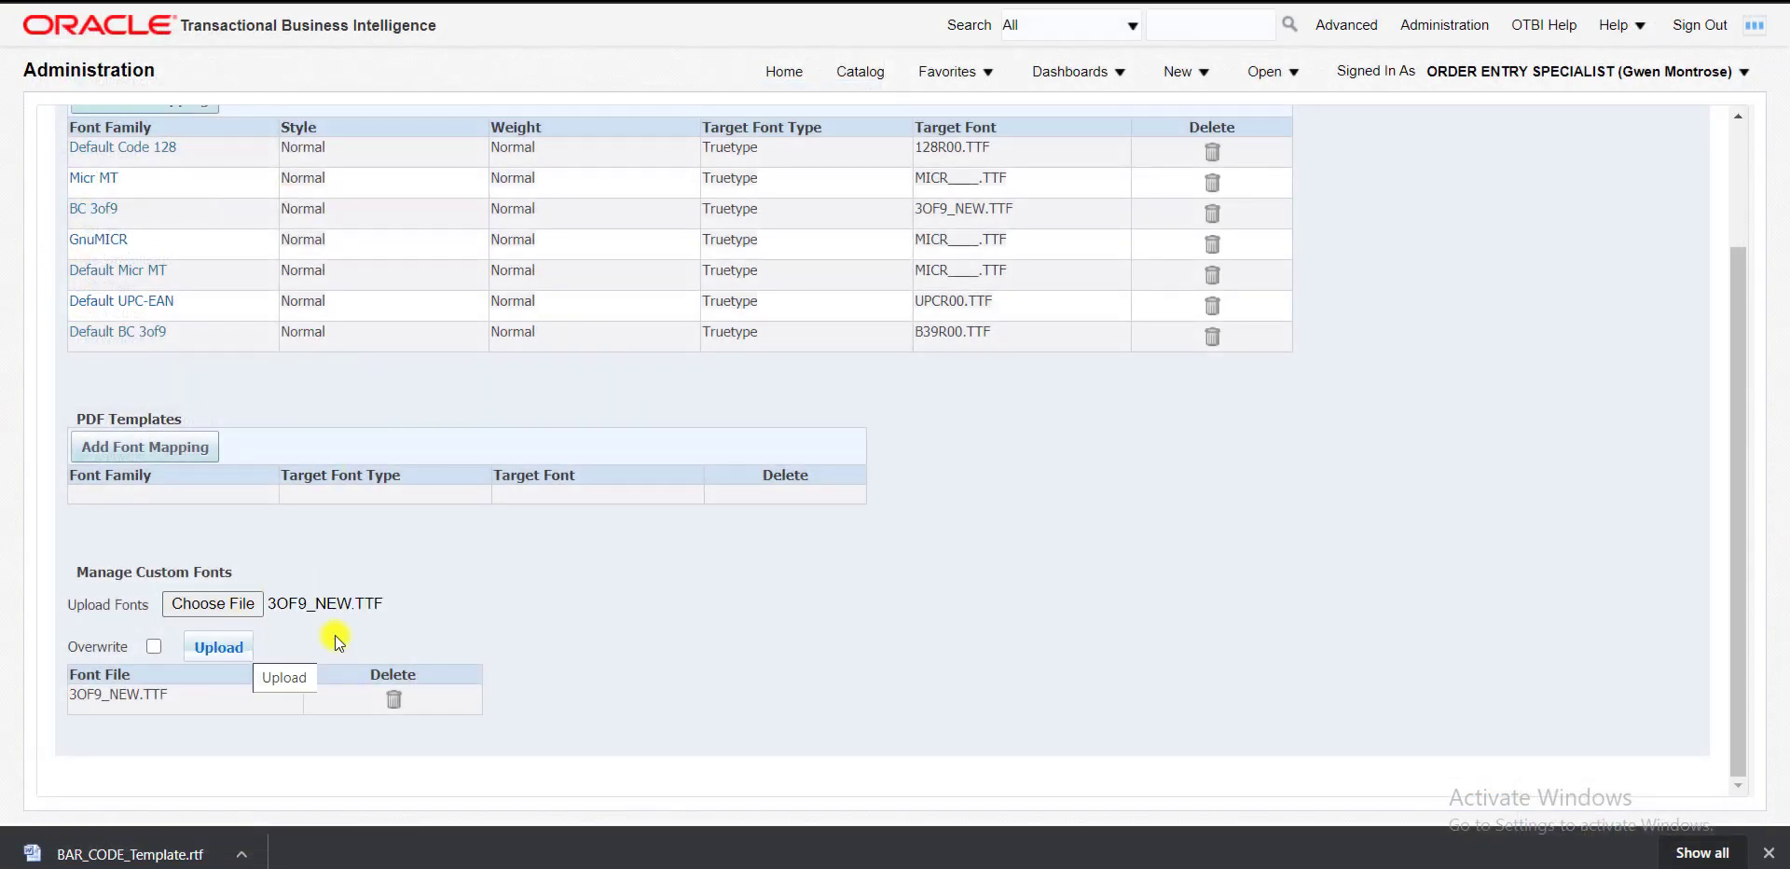
pyautogui.scroll(2, 416, 628)
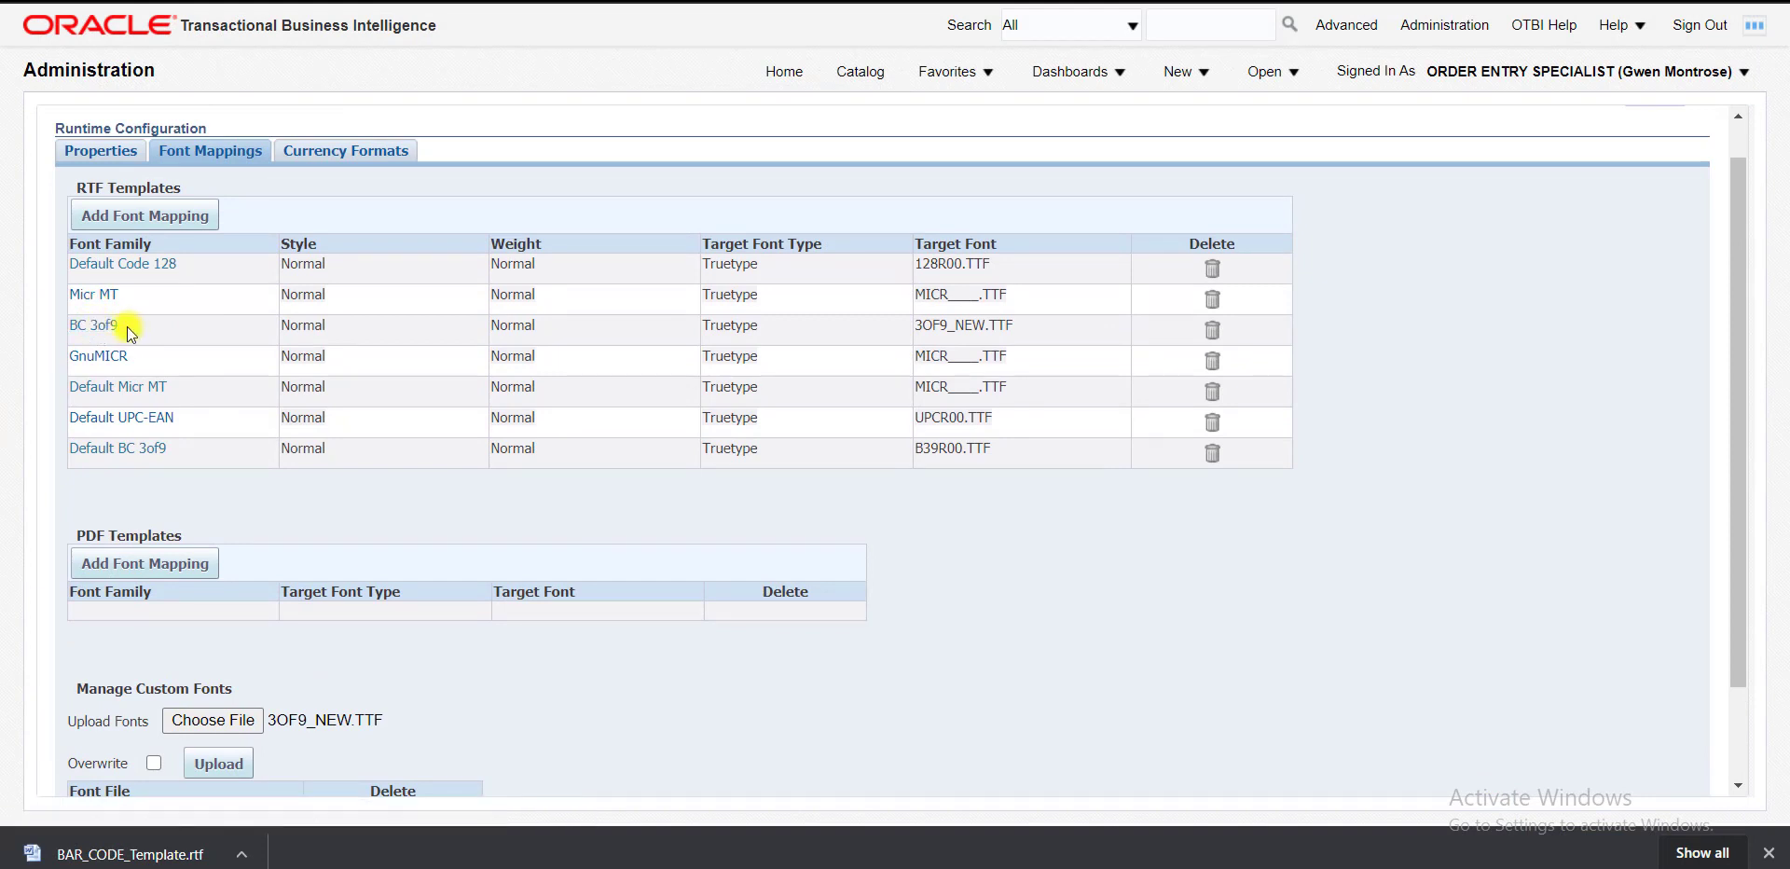
pyautogui.scroll(1, 1324, 461)
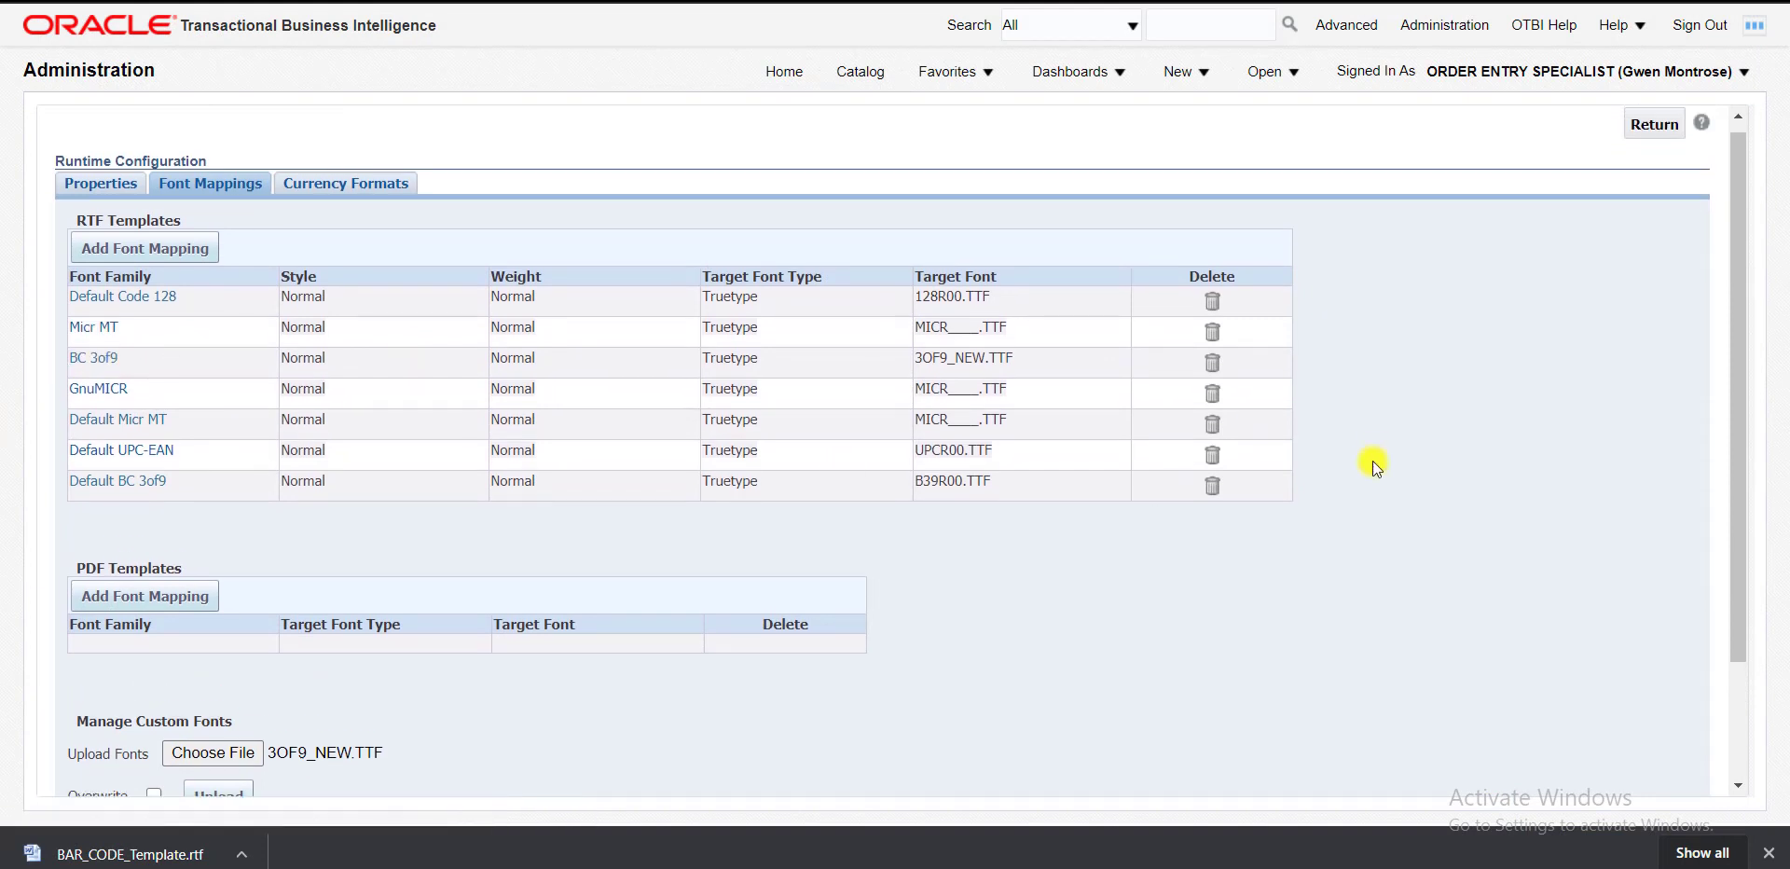
# - Leave the Font Mappings page, switch to the BAR_CODE_LAYOUT report and run it for viewing
pyautogui.click(1655, 138)
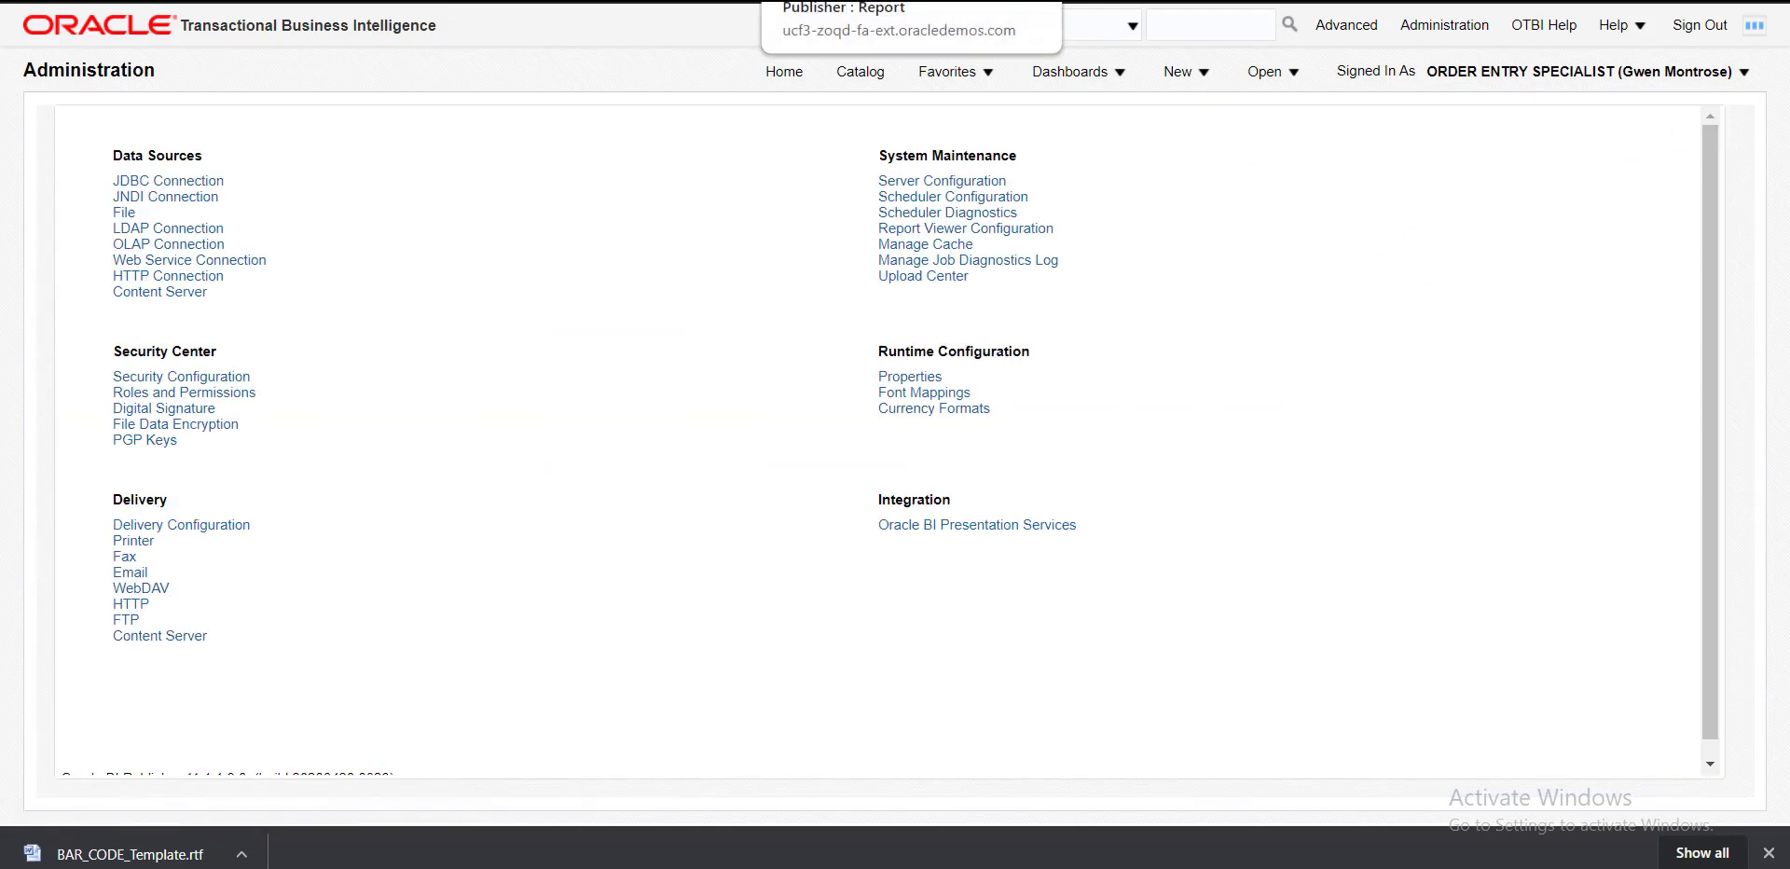
pyautogui.click(932, 2)
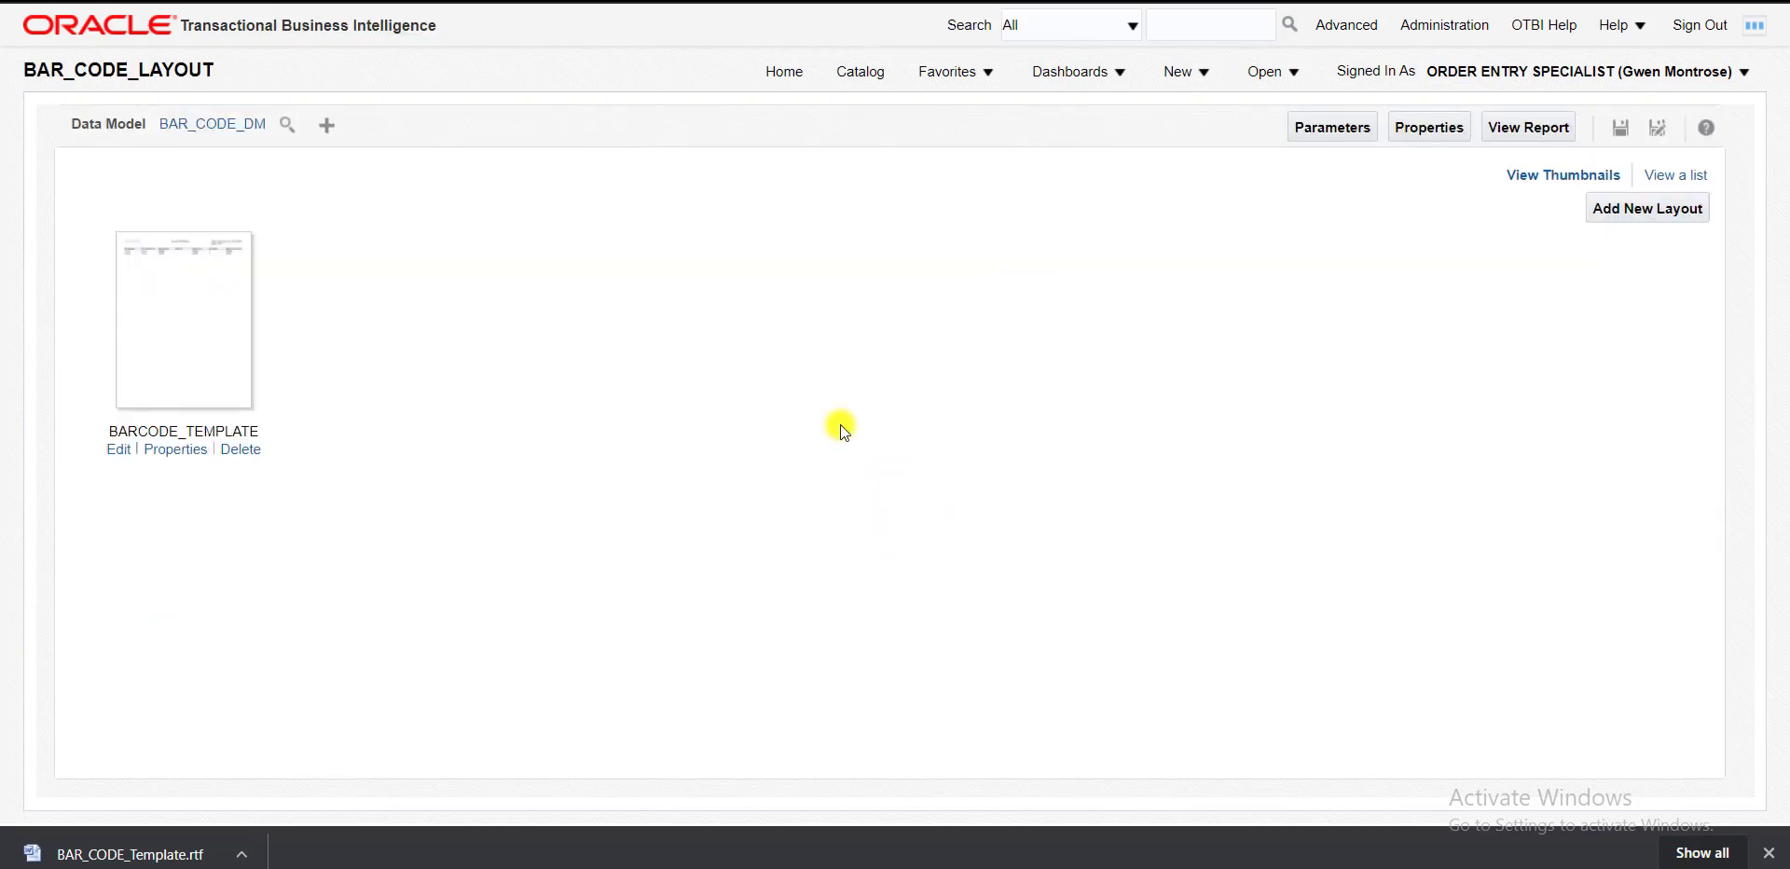
pyautogui.click(1511, 127)
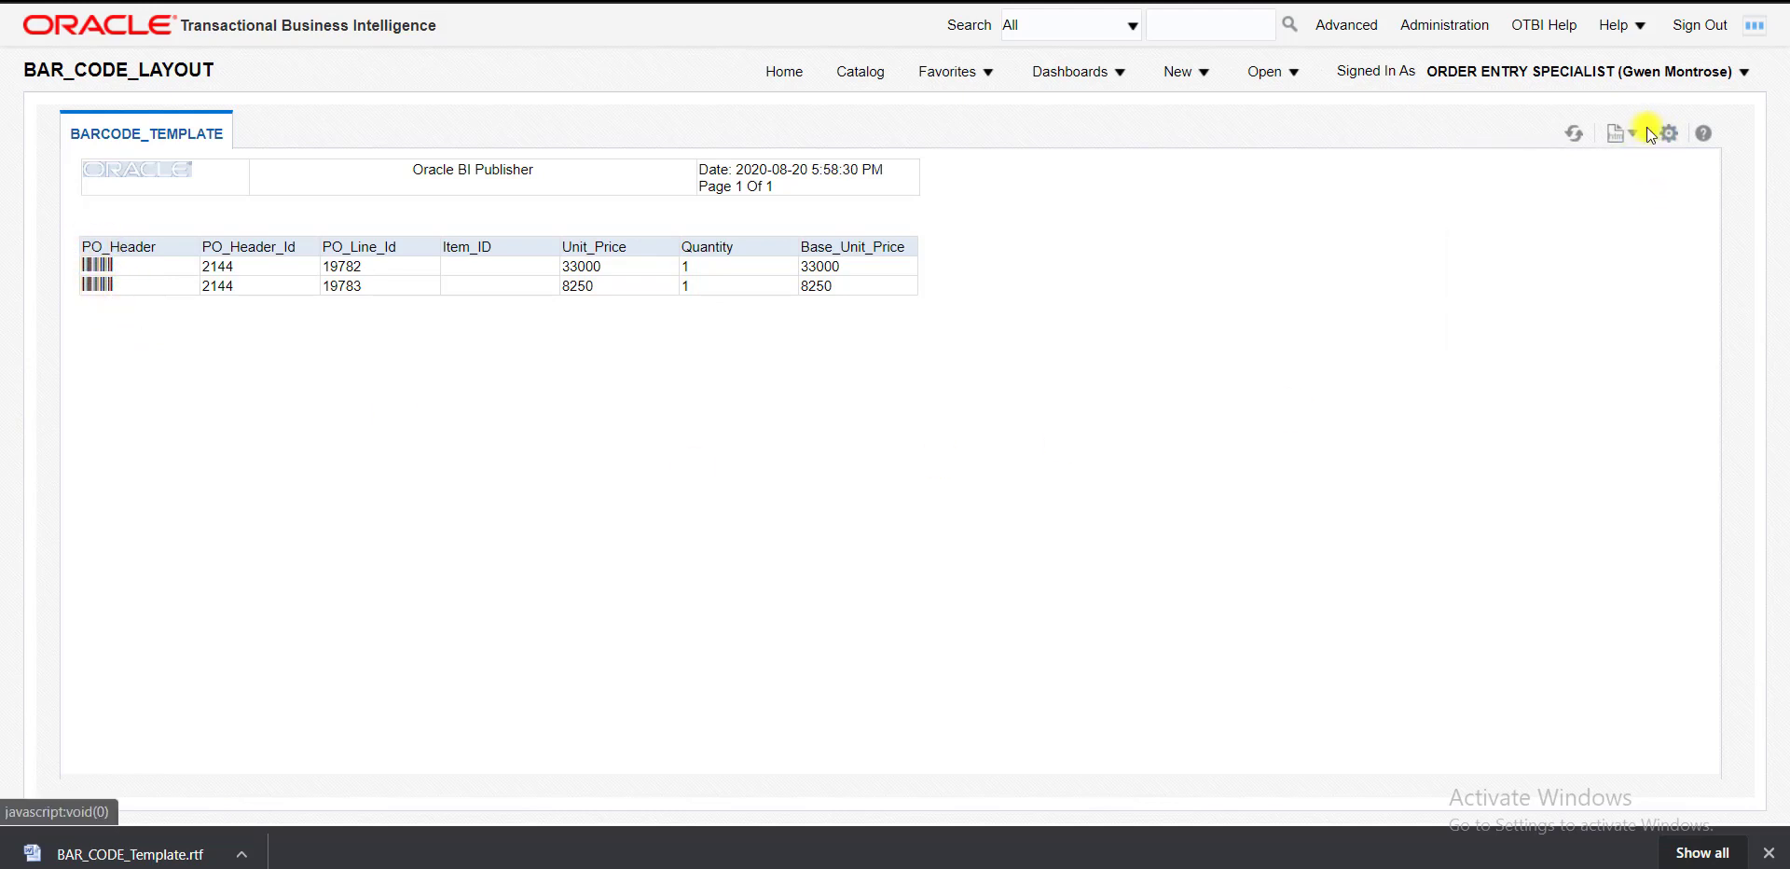
# - Render the BAR_CODE_LAYOUT report as PDF, inspect its PO_Header barcodes, and refresh the report
pyautogui.click(1633, 136)
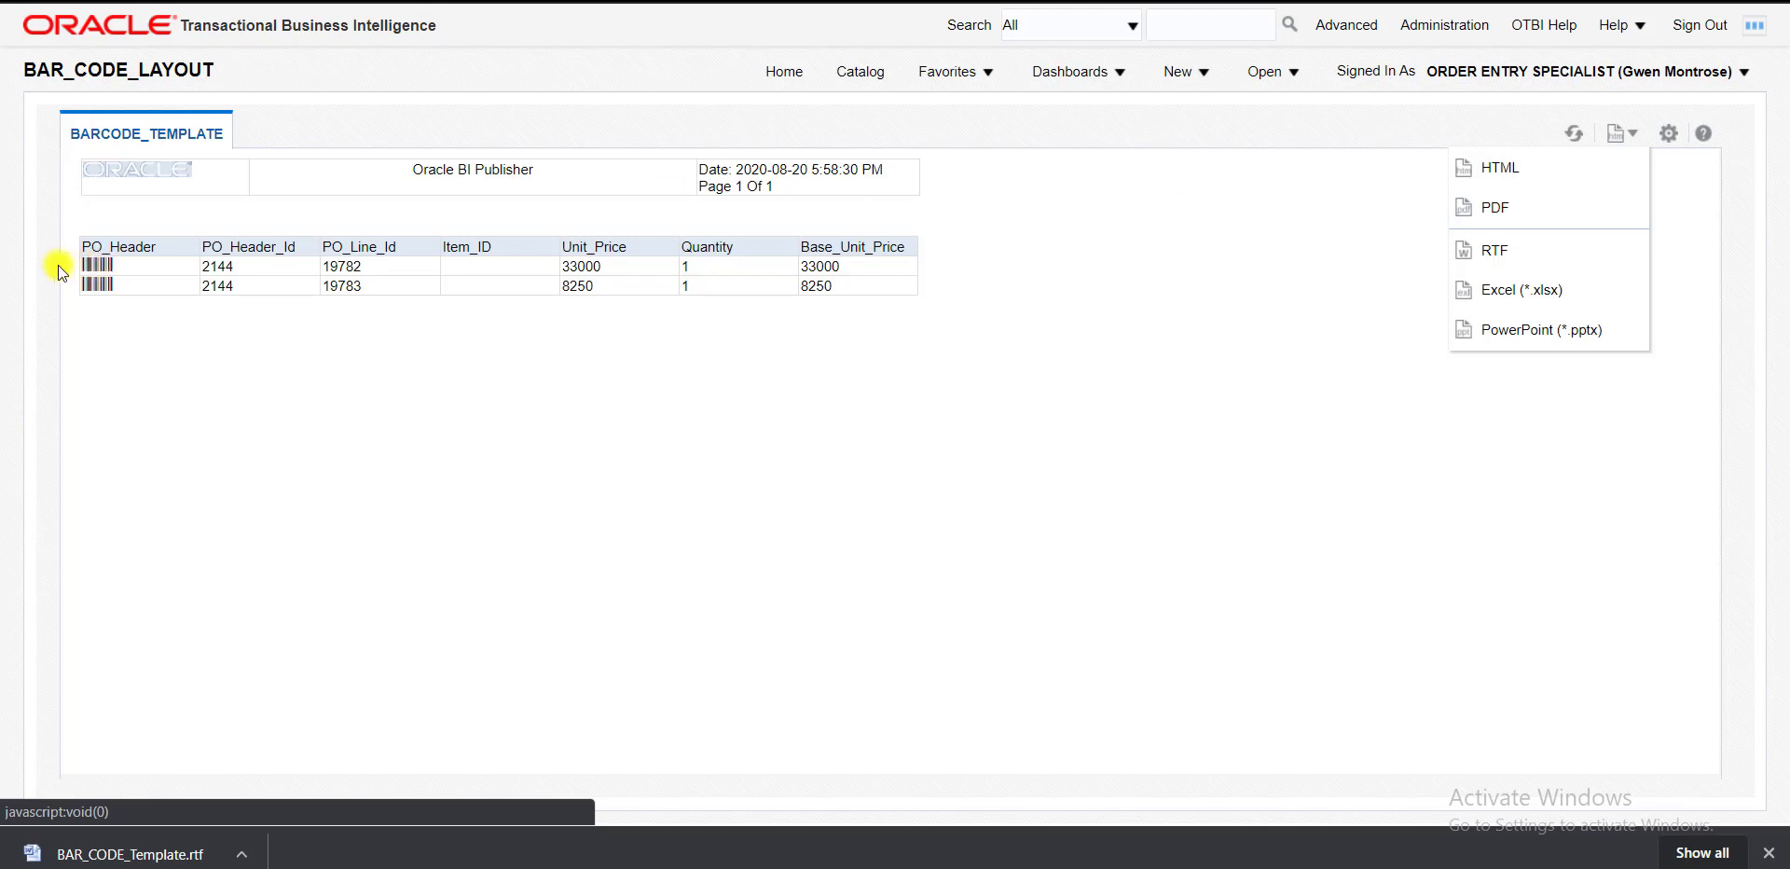
pyautogui.click(1500, 207)
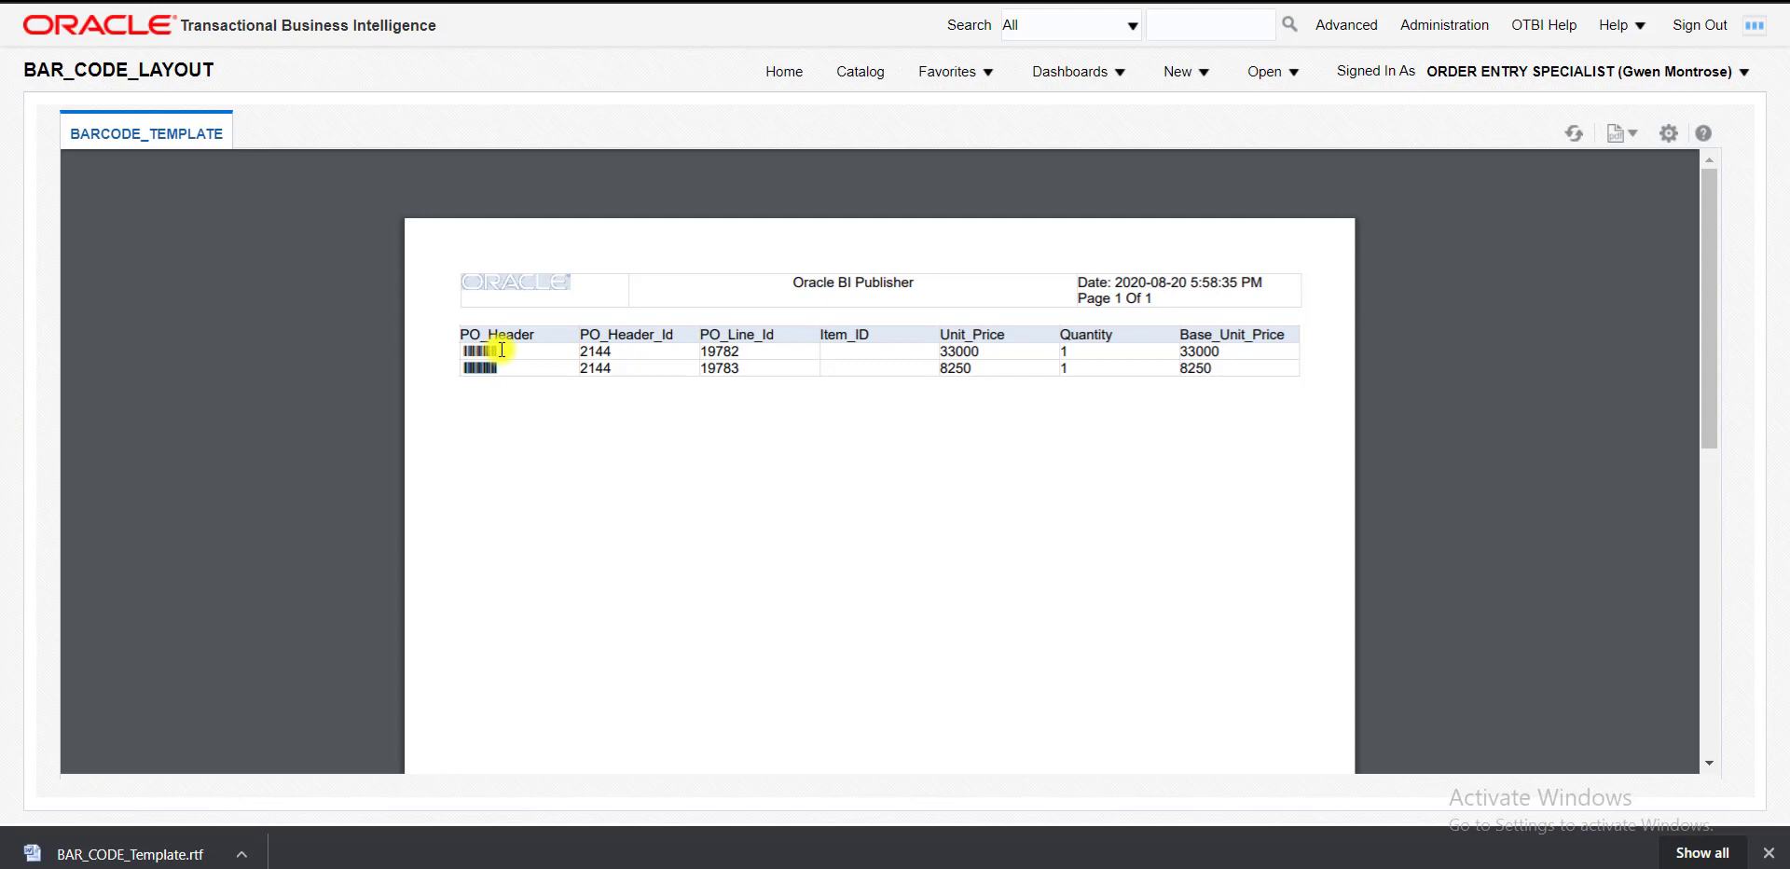
pyautogui.moveTo(502, 349)
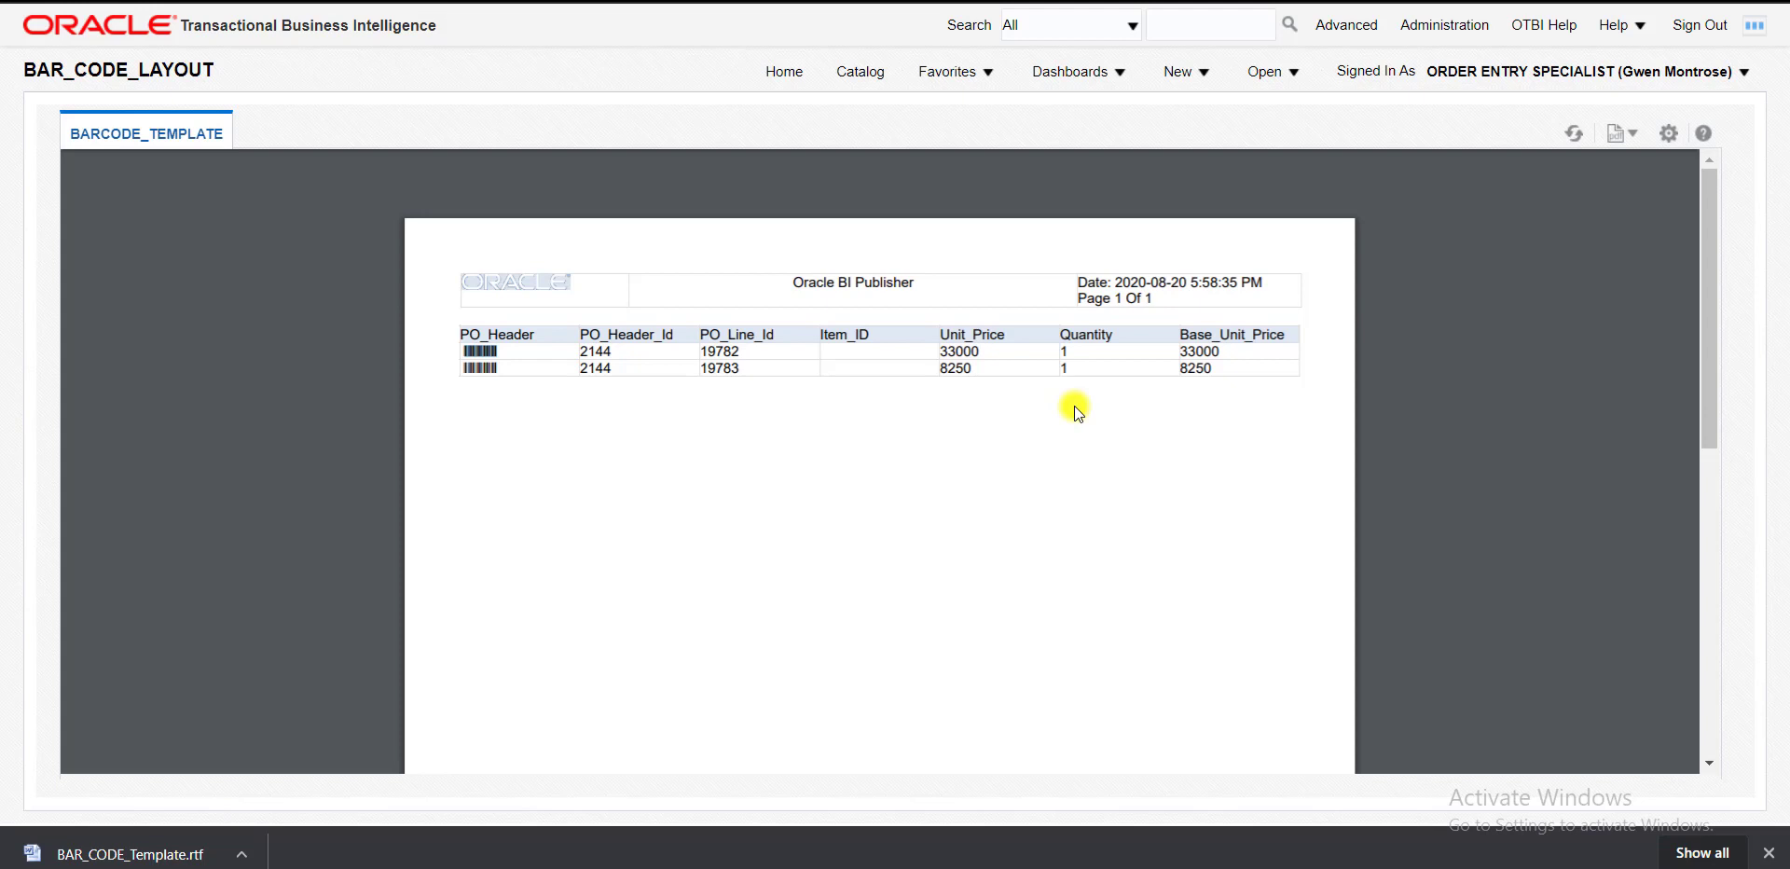
pyautogui.click(1574, 133)
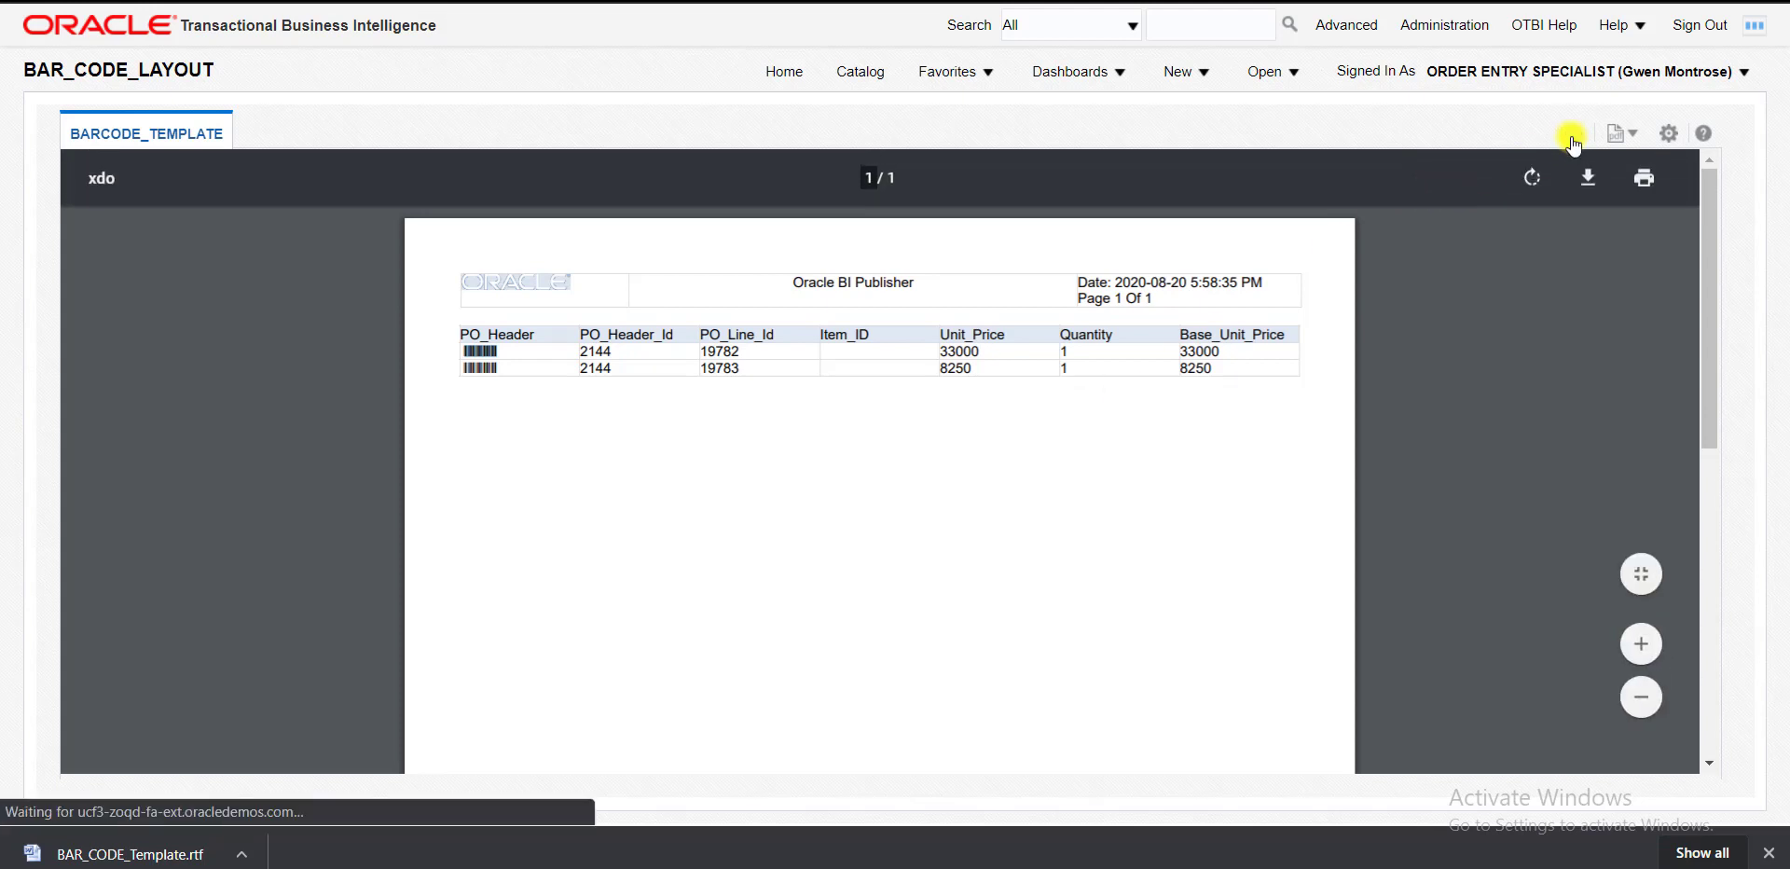